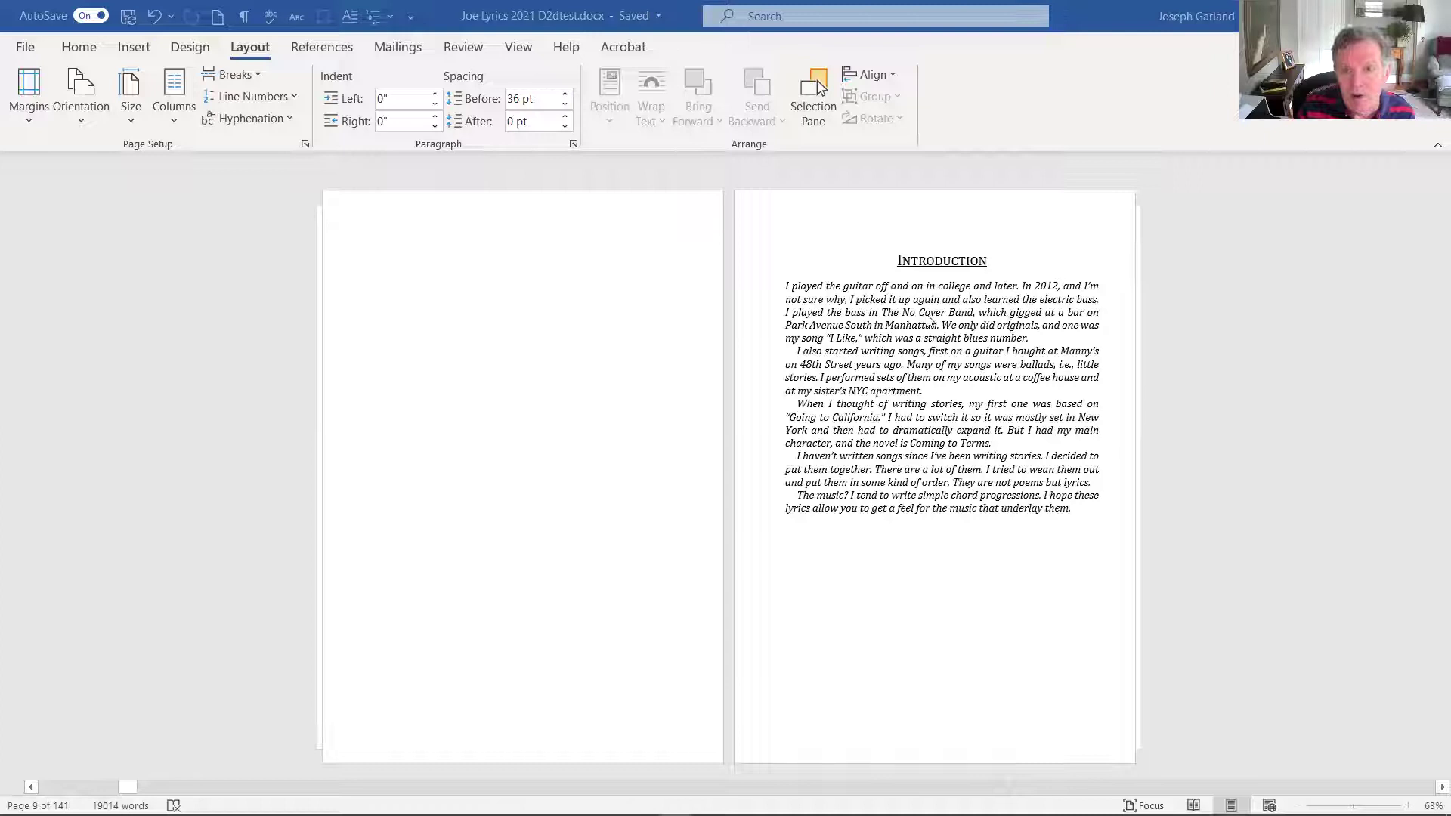
# Step: Look through the manuscript's title page, contents, introduction and first songs to examine the blank lines between stanzas
pyautogui.scroll(-1, 928, 319)
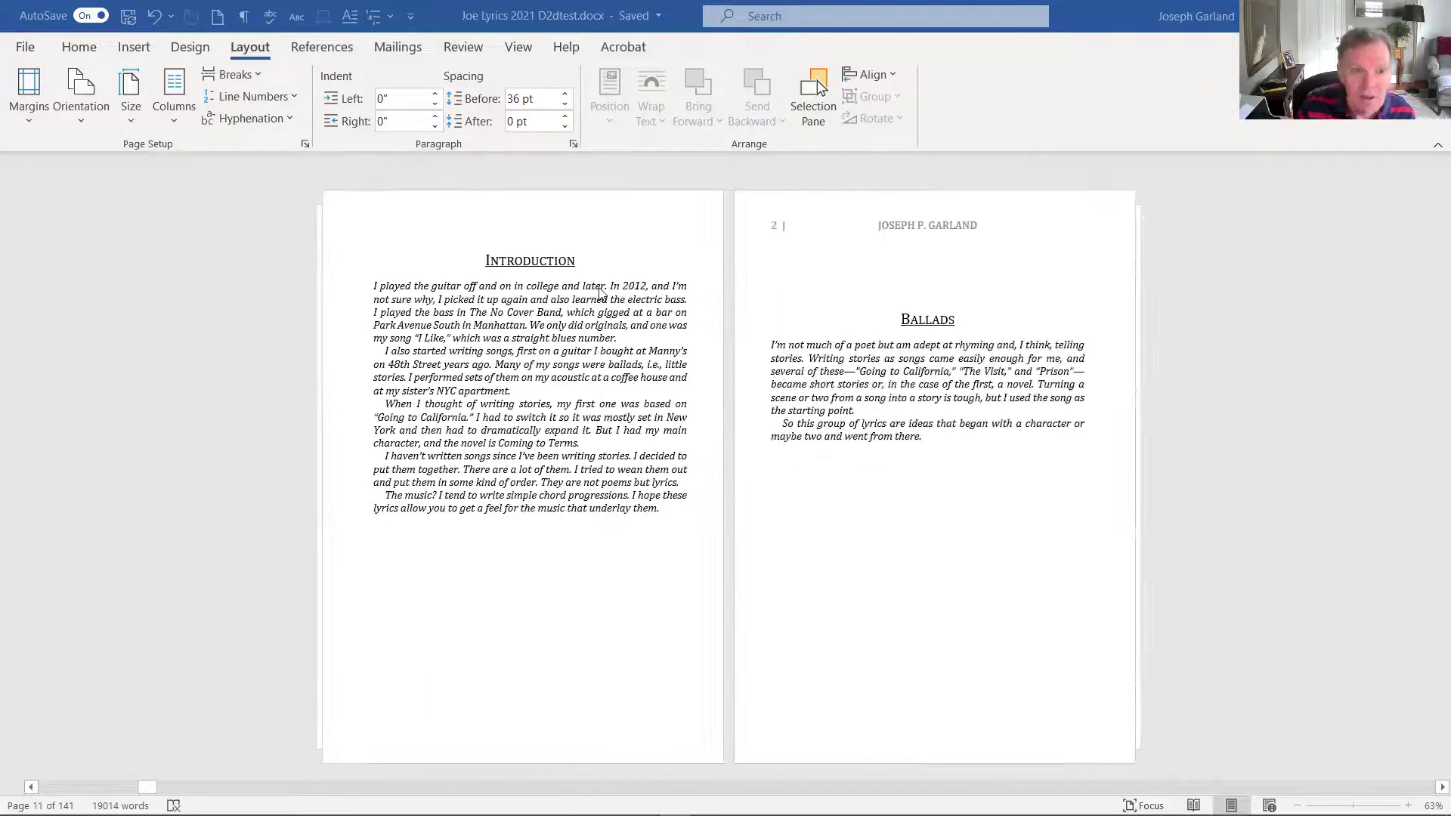
pyautogui.scroll(1, 602, 293)
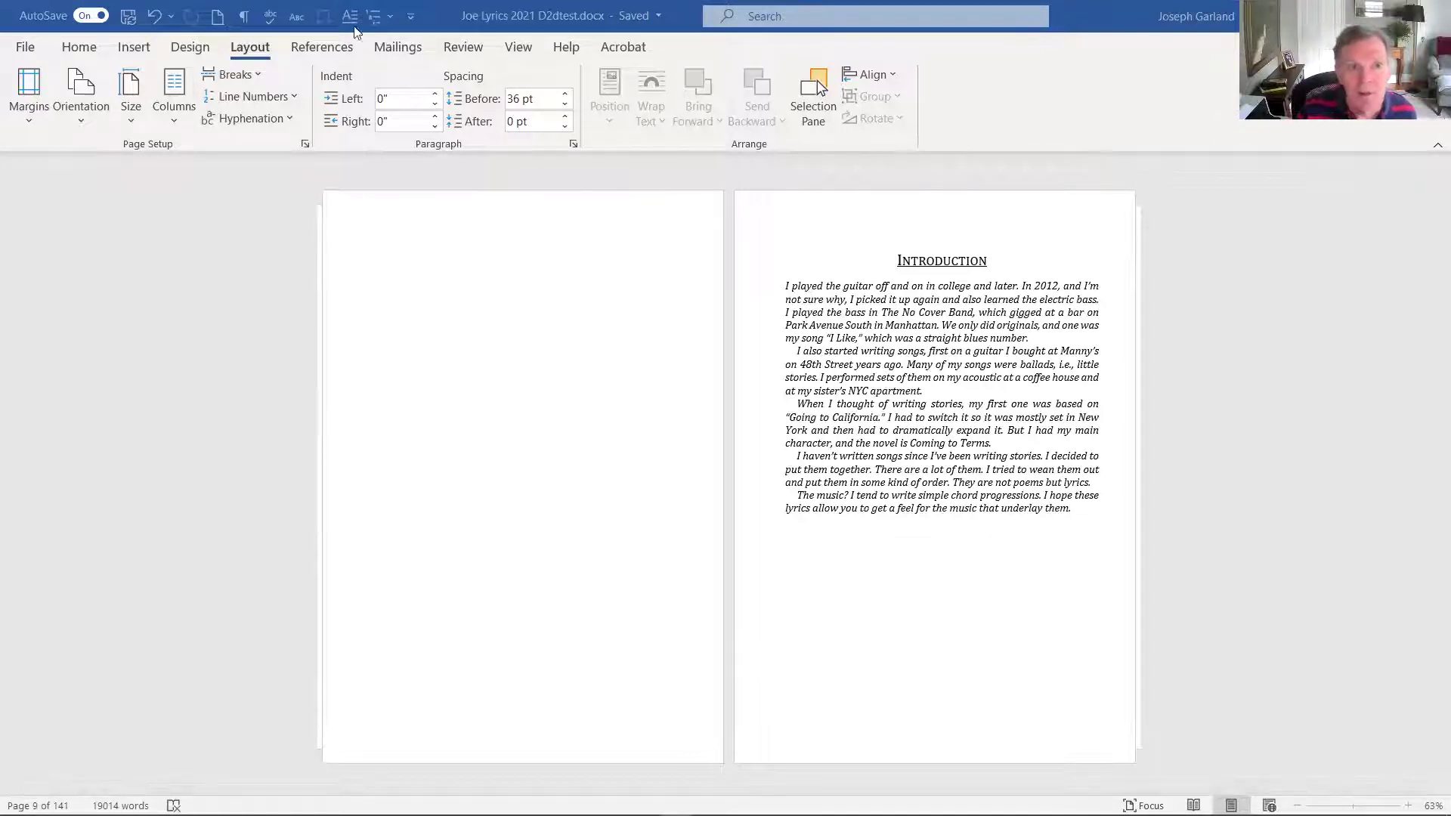
pyautogui.scroll(5, 778, 362)
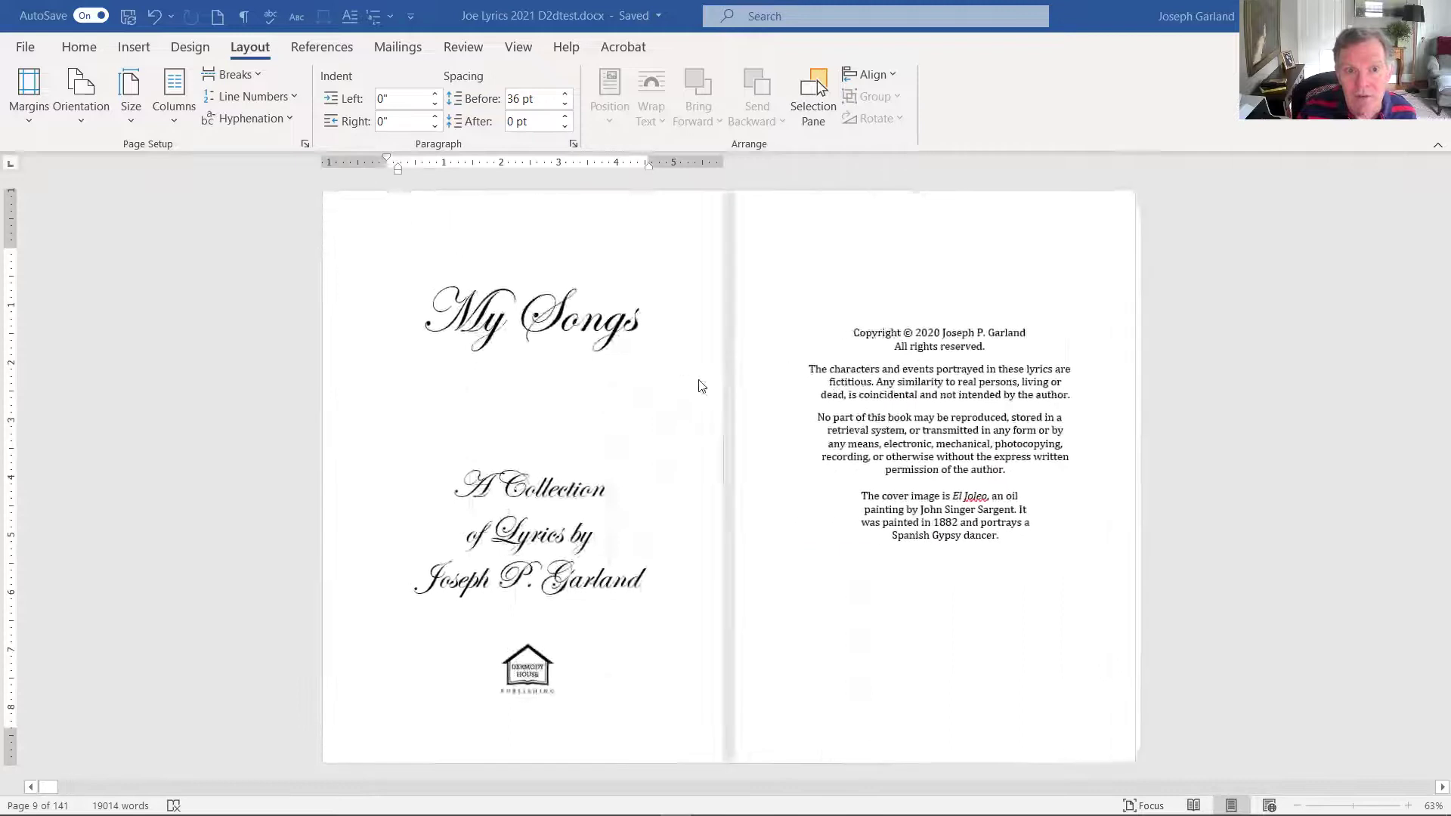
pyautogui.scroll(-1, 701, 386)
pyautogui.scroll(-1, 923, 359)
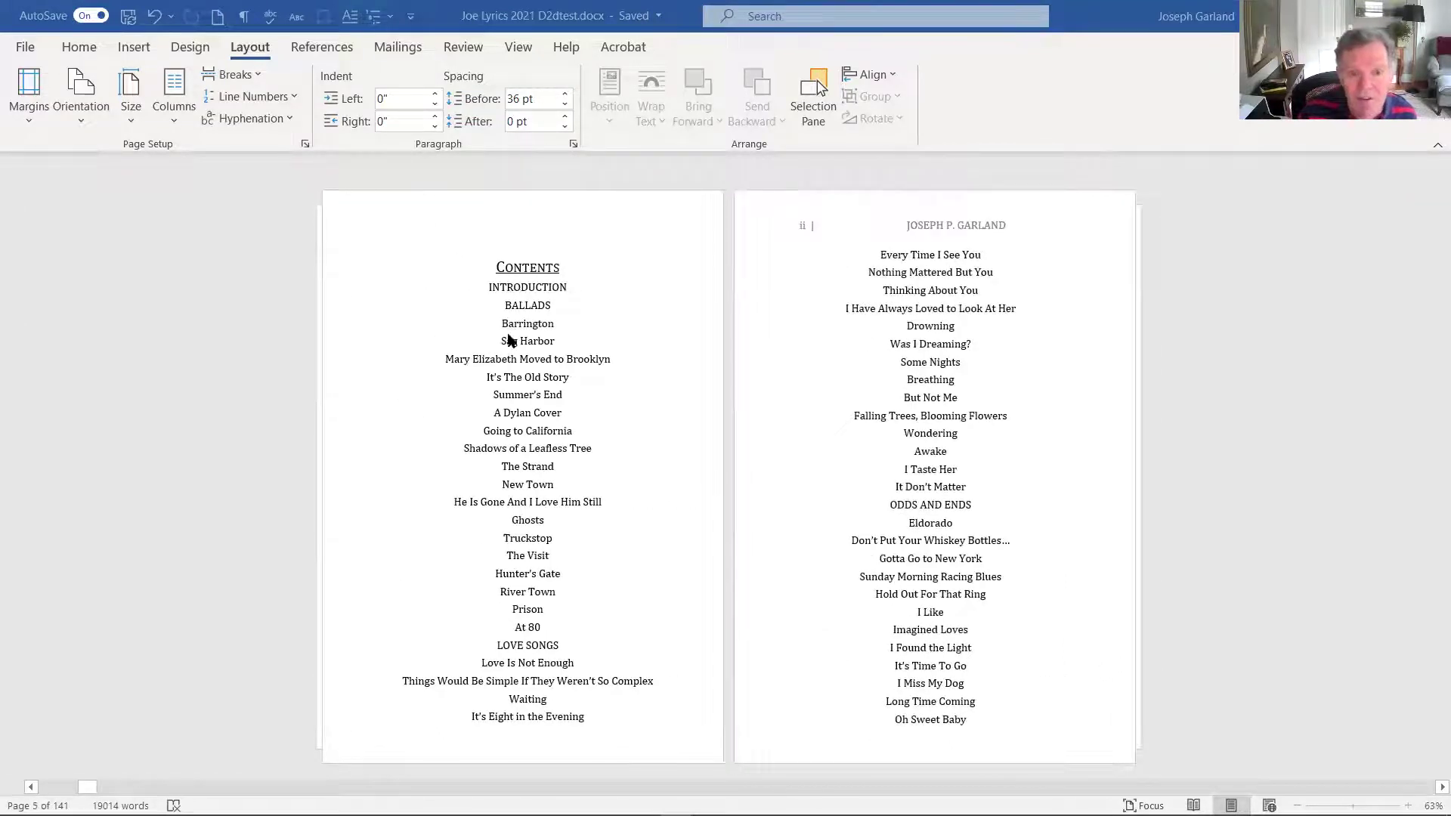
pyautogui.scroll(-1, 867, 367)
pyautogui.scroll(-2, 869, 365)
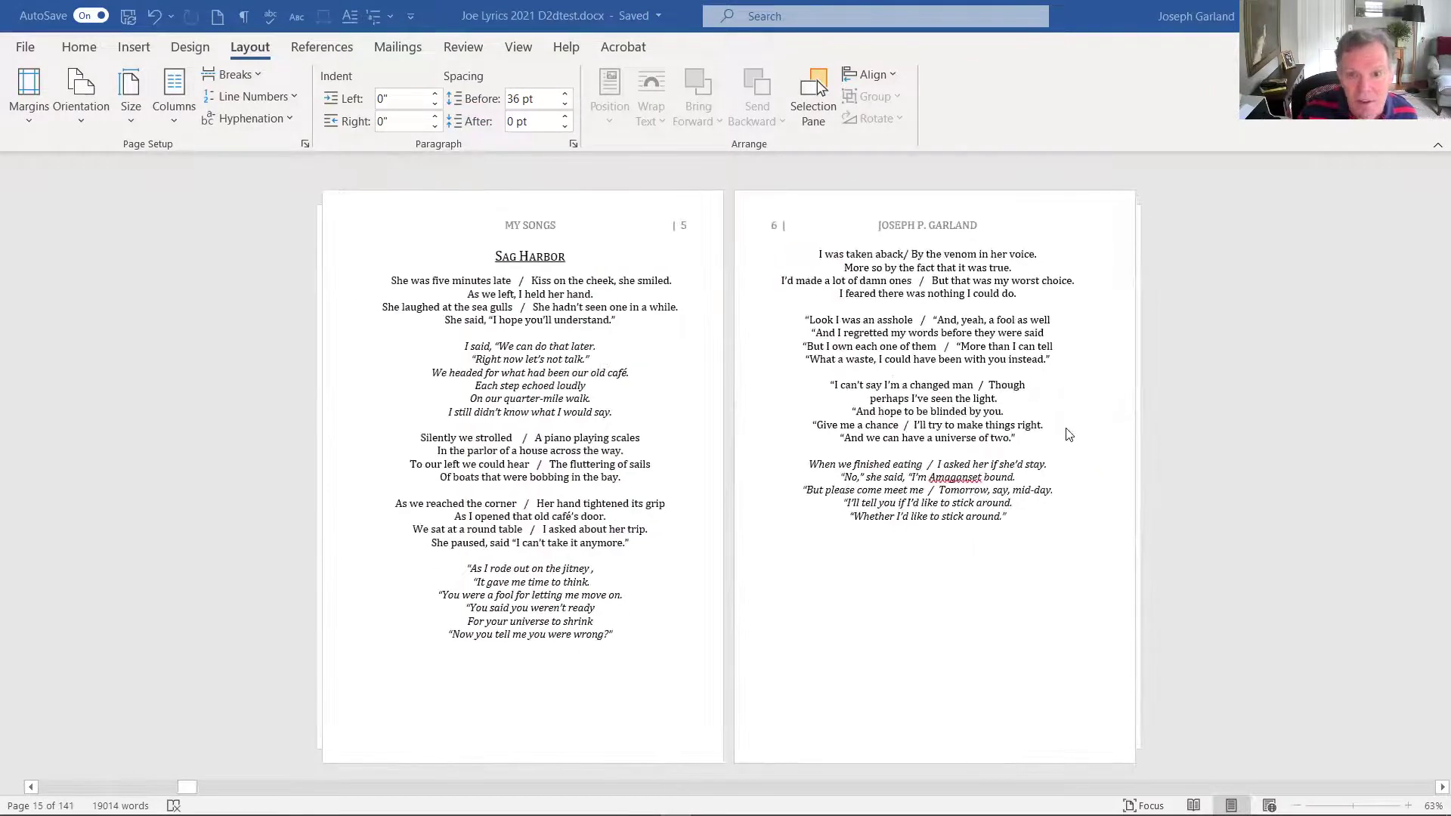
pyautogui.scroll(-3, 1066, 435)
pyautogui.scroll(-1, 1034, 438)
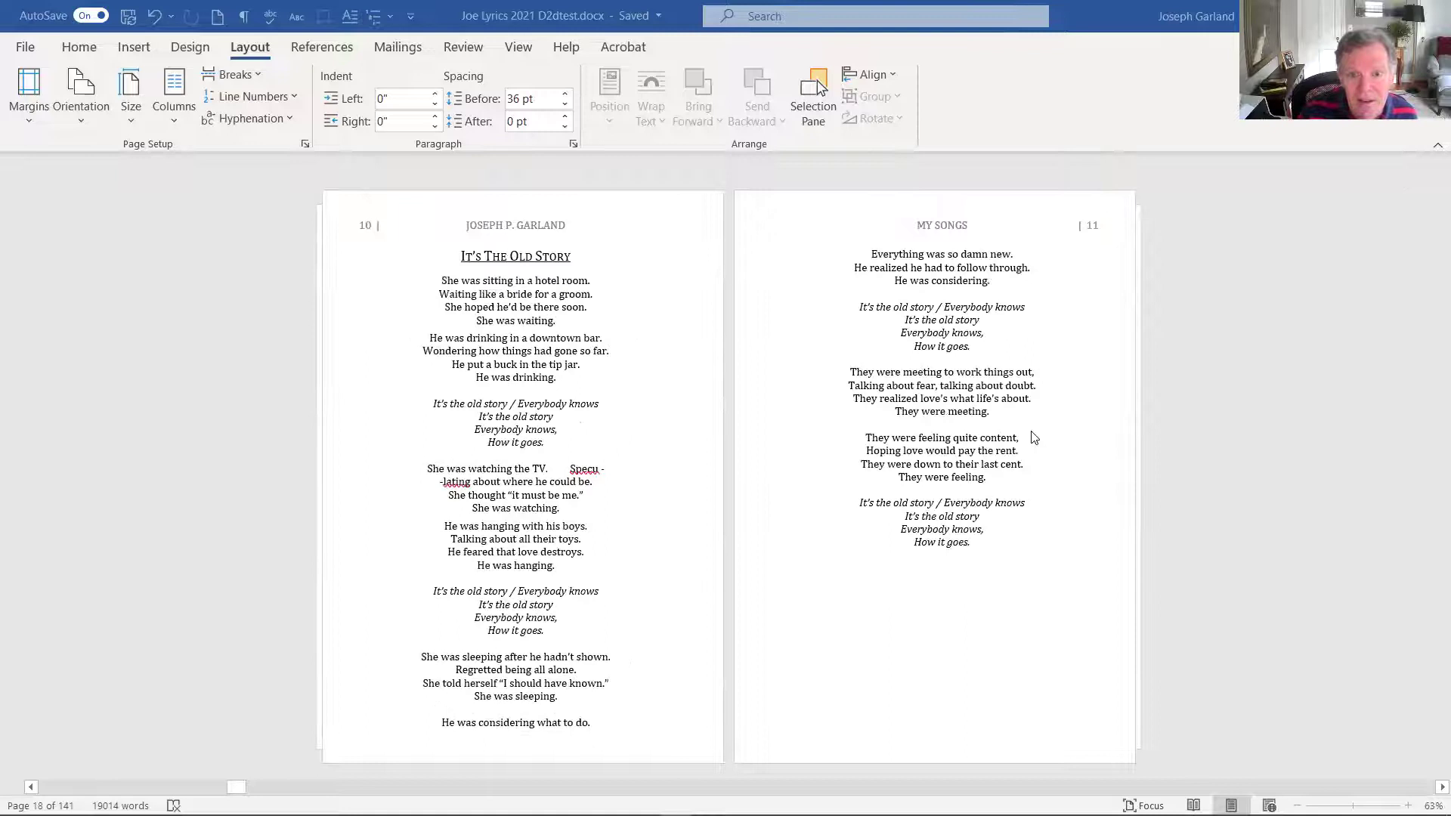
pyautogui.scroll(-1, 1035, 438)
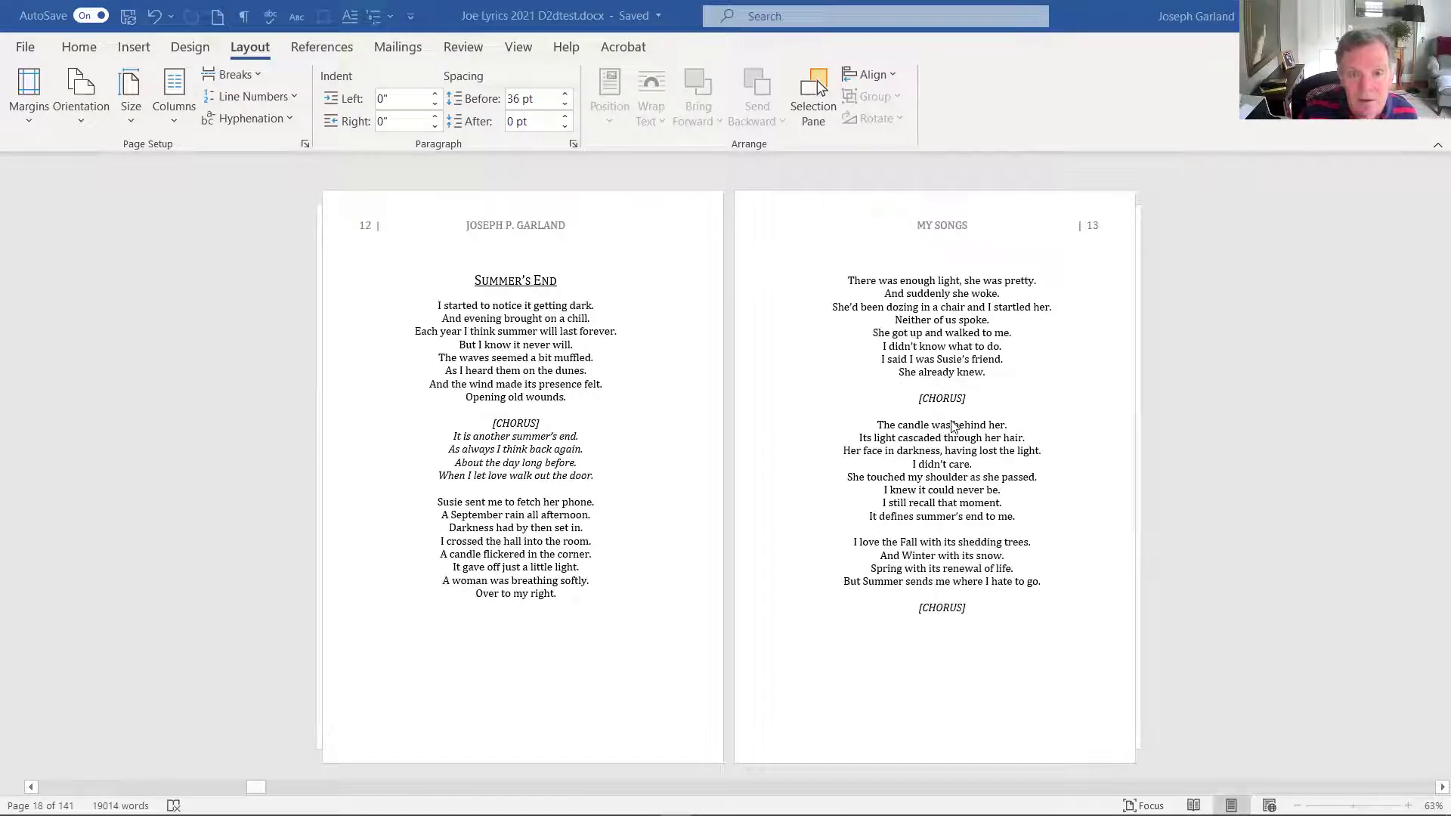
pyautogui.scroll(6, 949, 428)
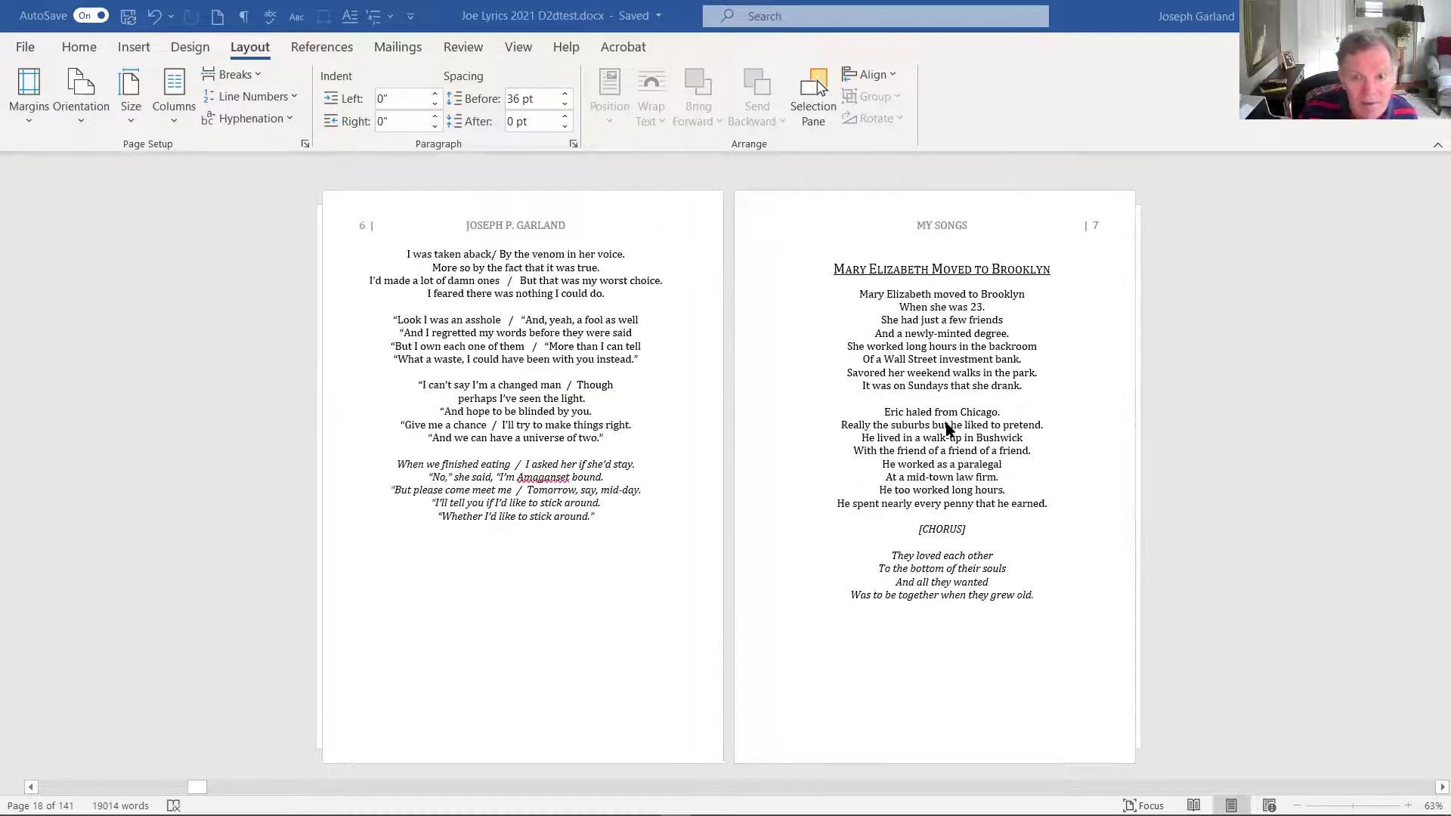
pyautogui.scroll(2, 949, 428)
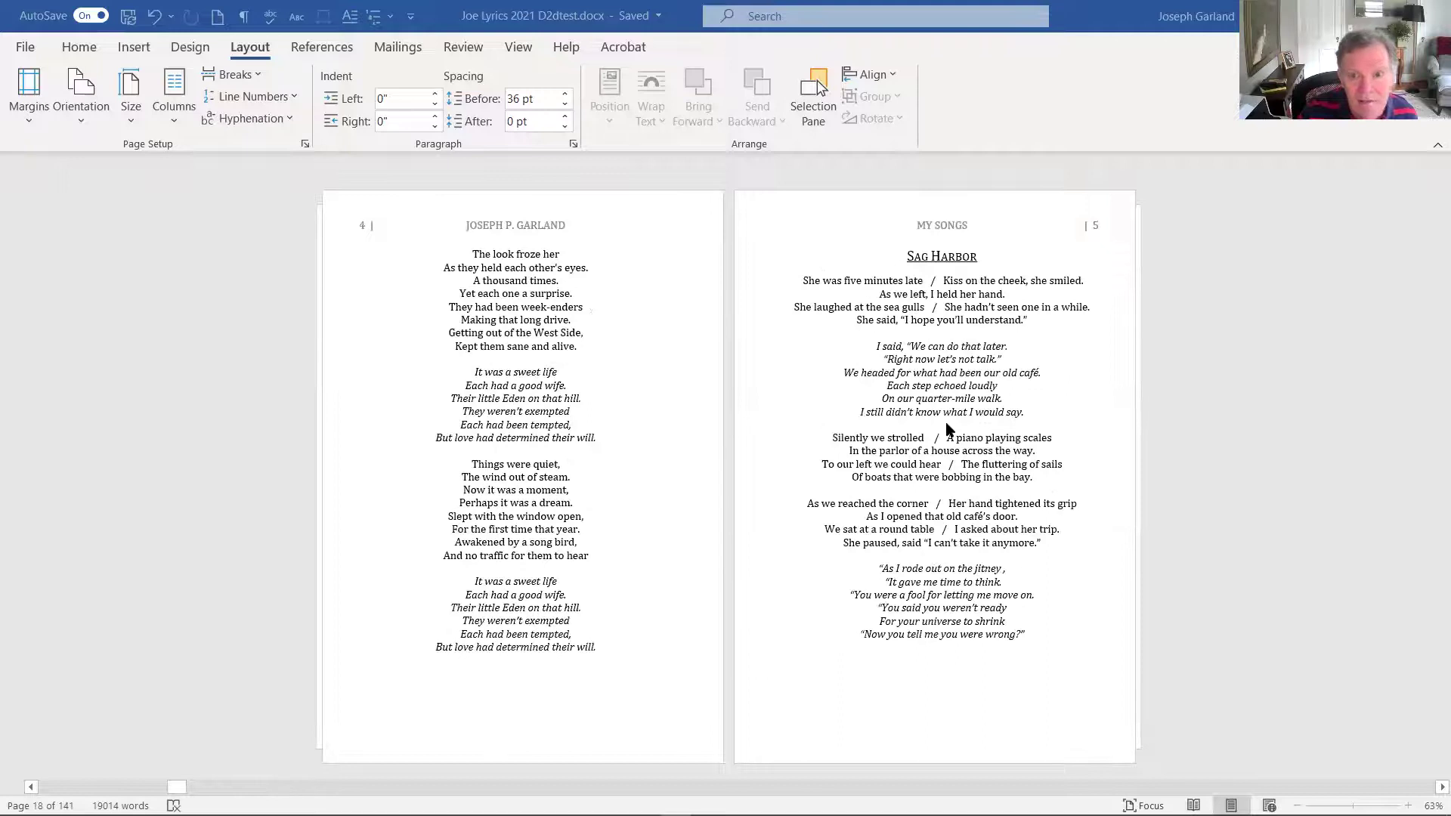
pyautogui.scroll(4, 948, 427)
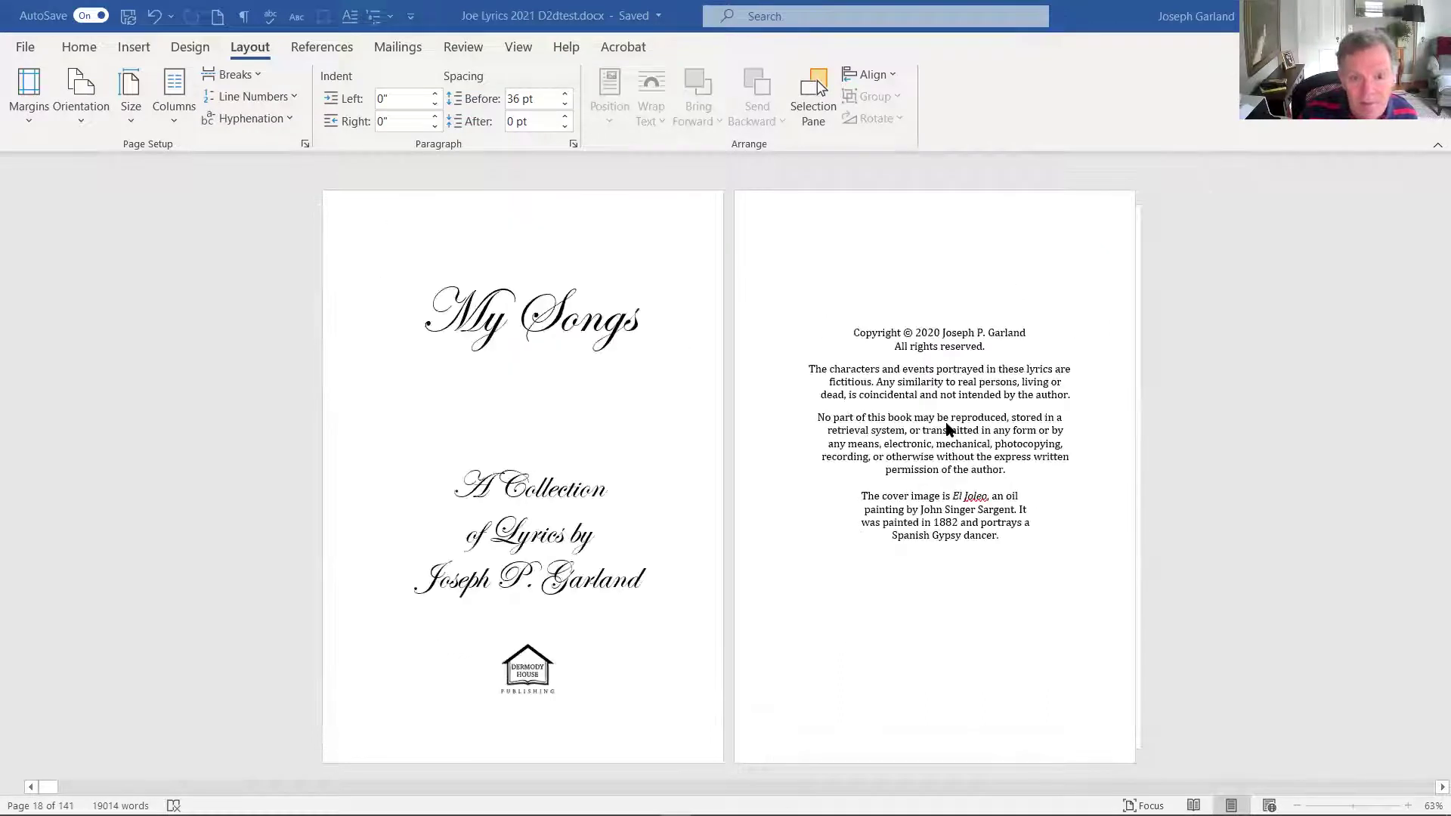
pyautogui.scroll(-1, 949, 428)
pyautogui.scroll(-2, 949, 427)
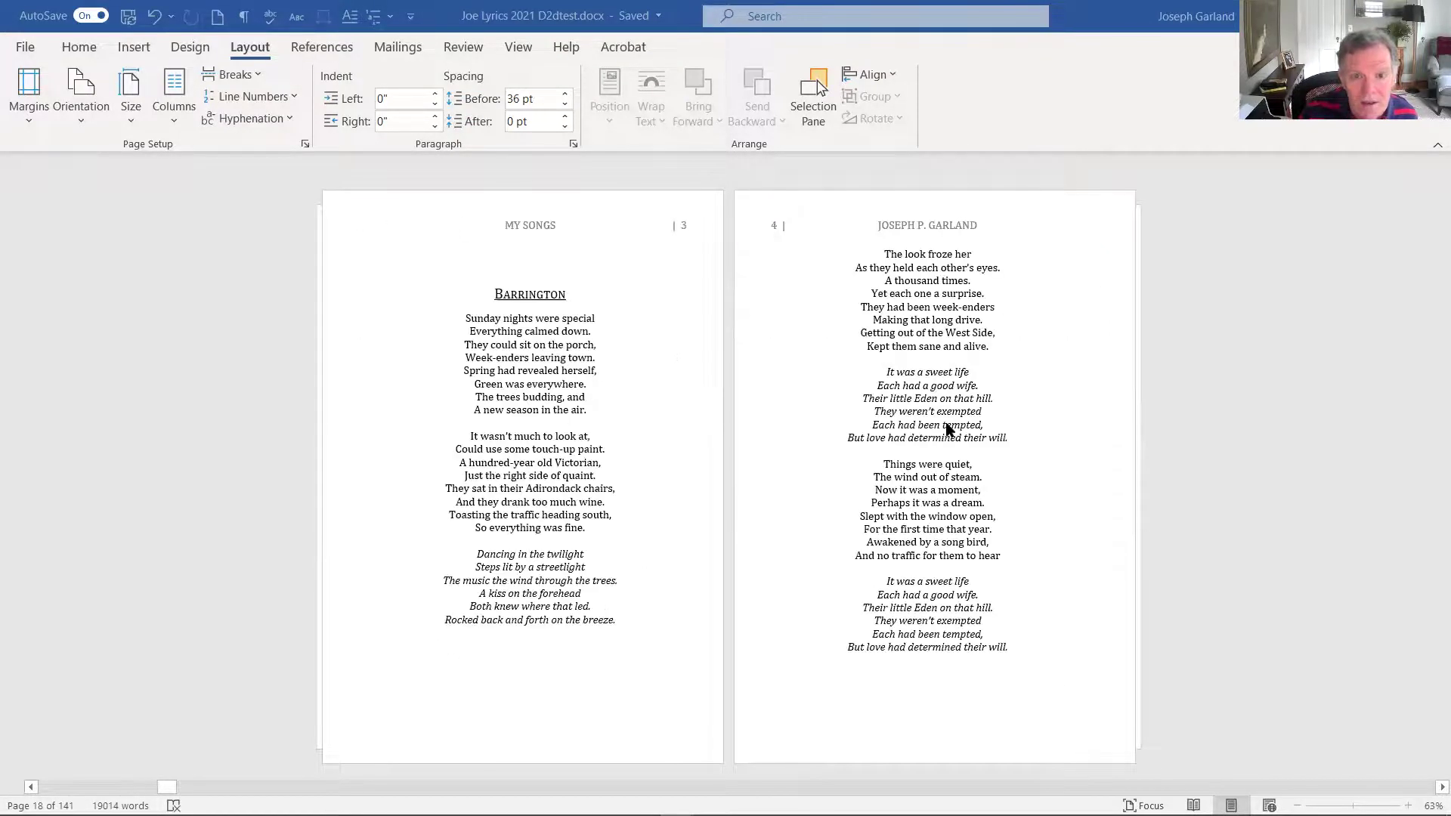
pyautogui.scroll(-1, 949, 428)
pyautogui.scroll(1, 801, 423)
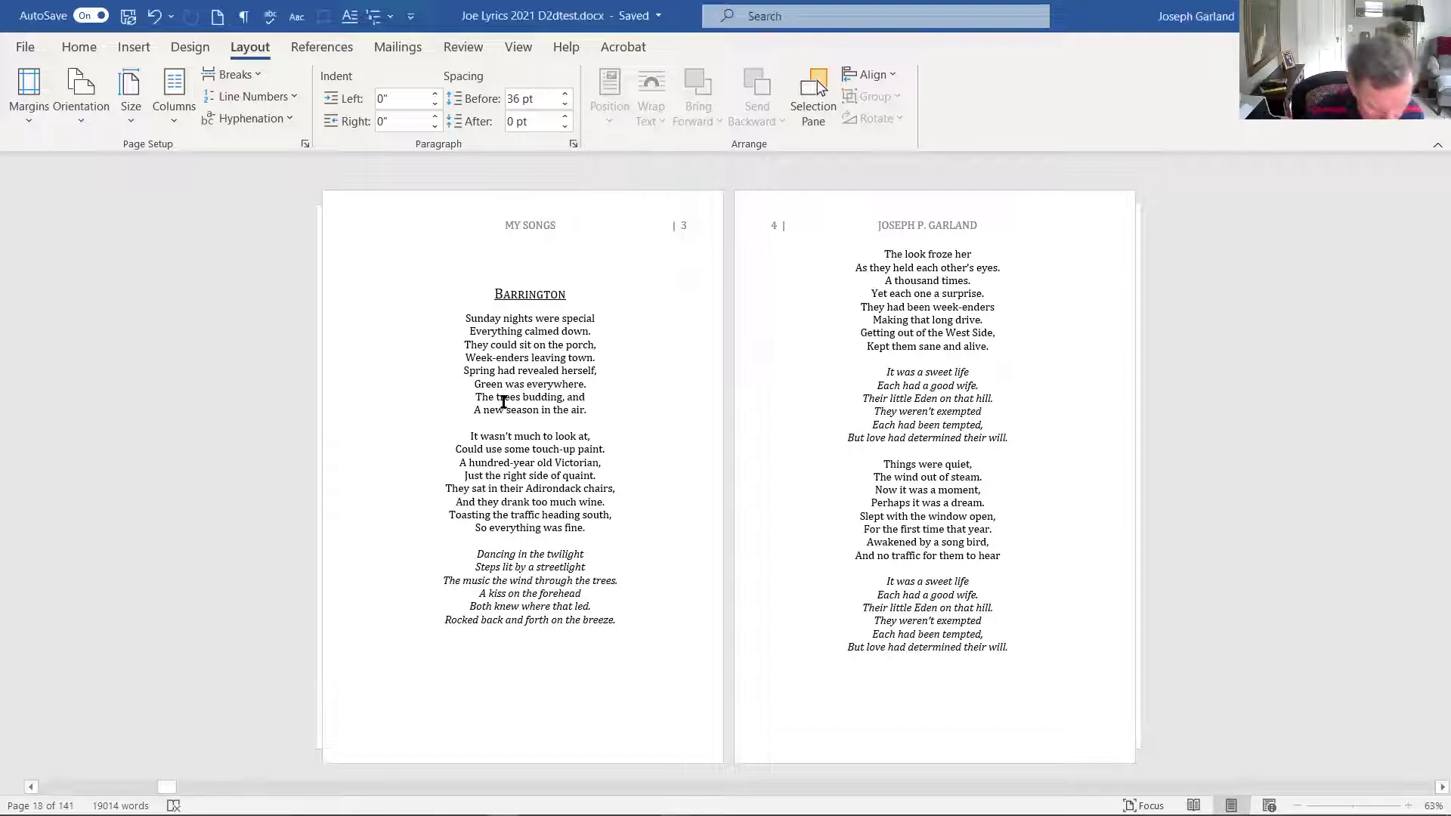
# Step: Set up a find and replace that searches for two consecutive paragraph marks (^p^p)
pyautogui.hotkey('ctrl', 'h')
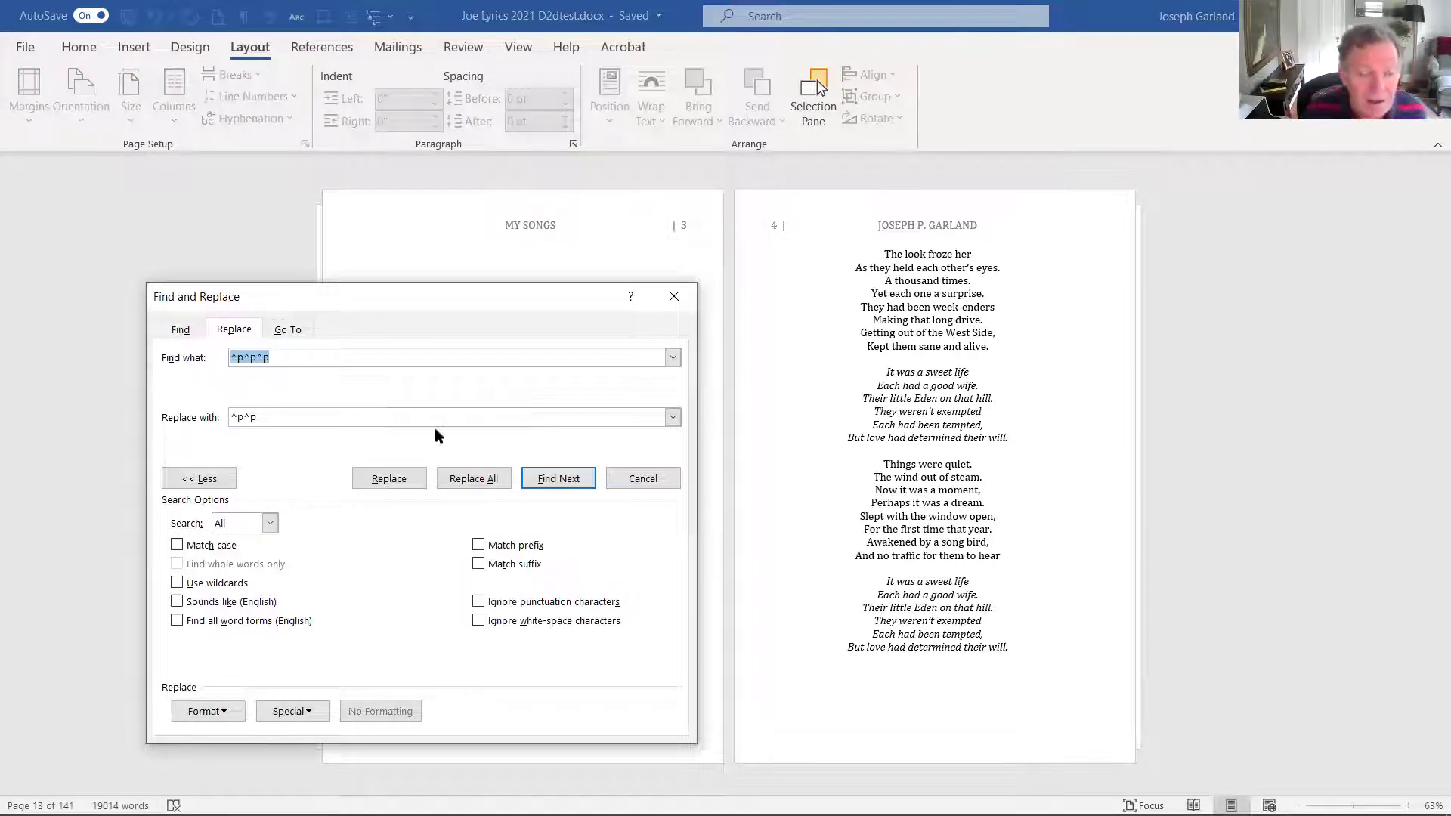
pyautogui.click(323, 359)
pyautogui.press('BackSpace')
pyautogui.press('BackSpace')
pyautogui.press('BackSpace')
pyautogui.press('BackSpace')
pyautogui.press('BackSpace')
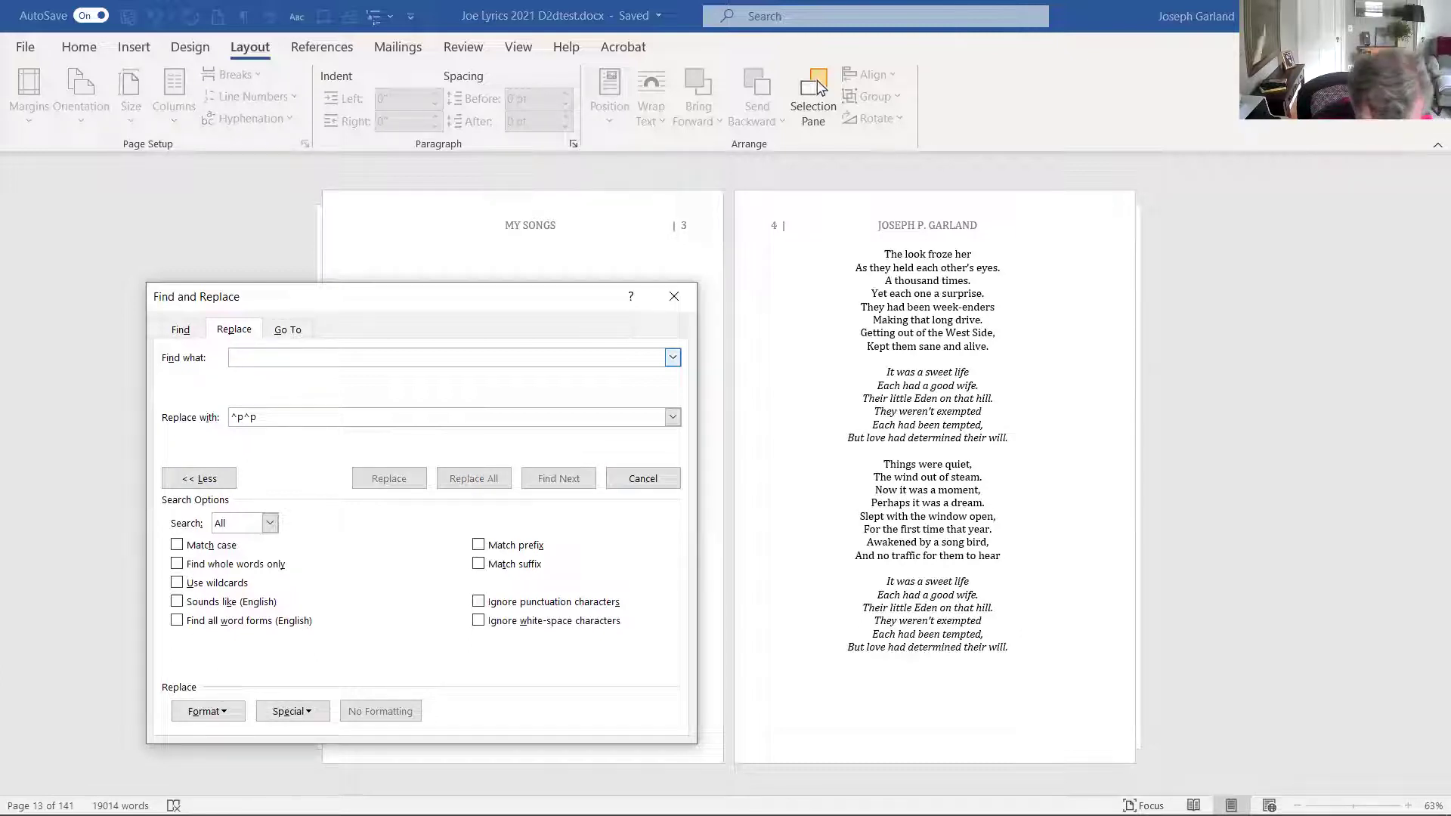
pyautogui.write('^p^p')
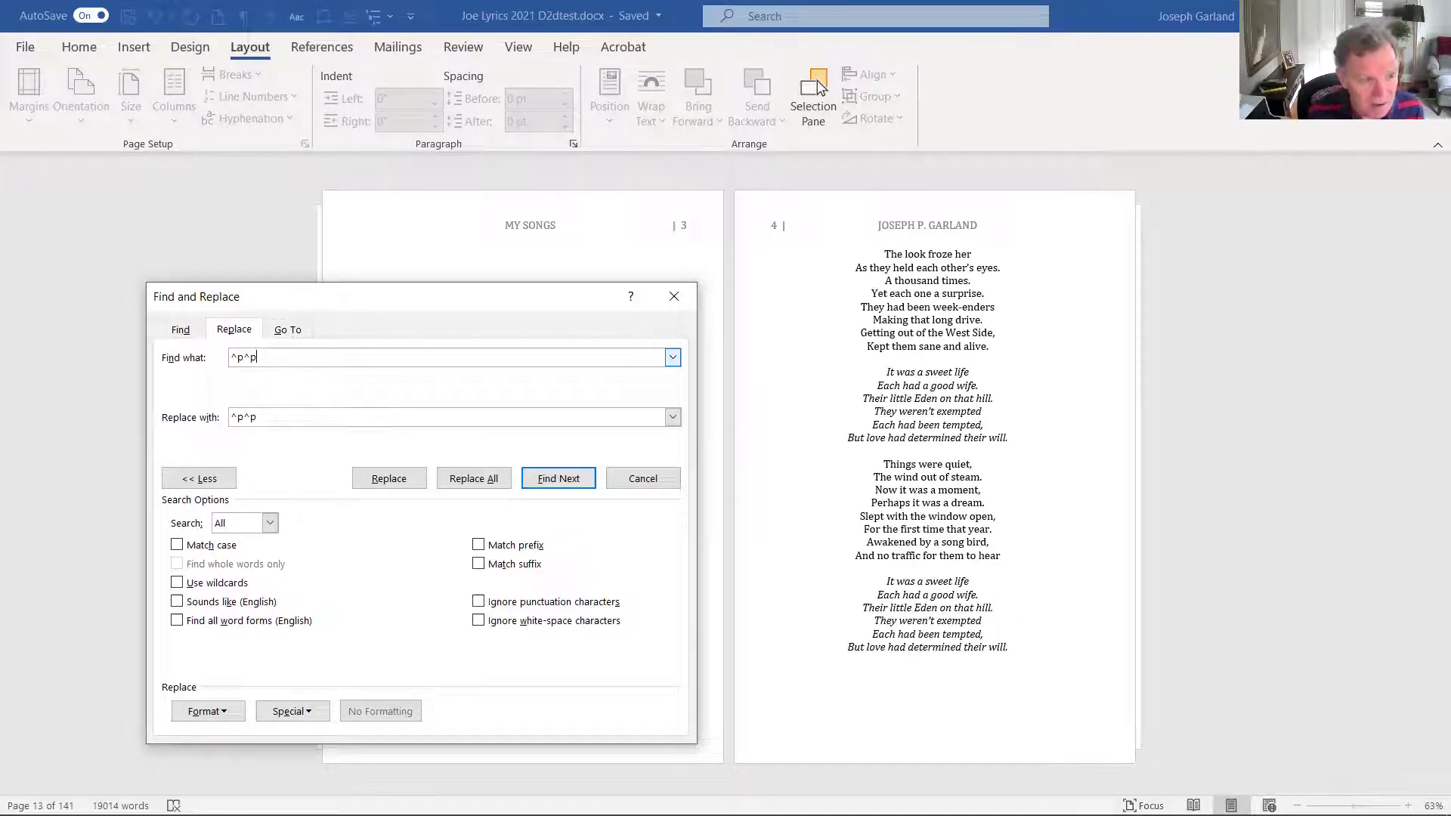
# Step: Set the replacement to three paragraph marks (^p^p^p), replace every occurrence in the document and close Find and Replace
pyautogui.press('Tab')
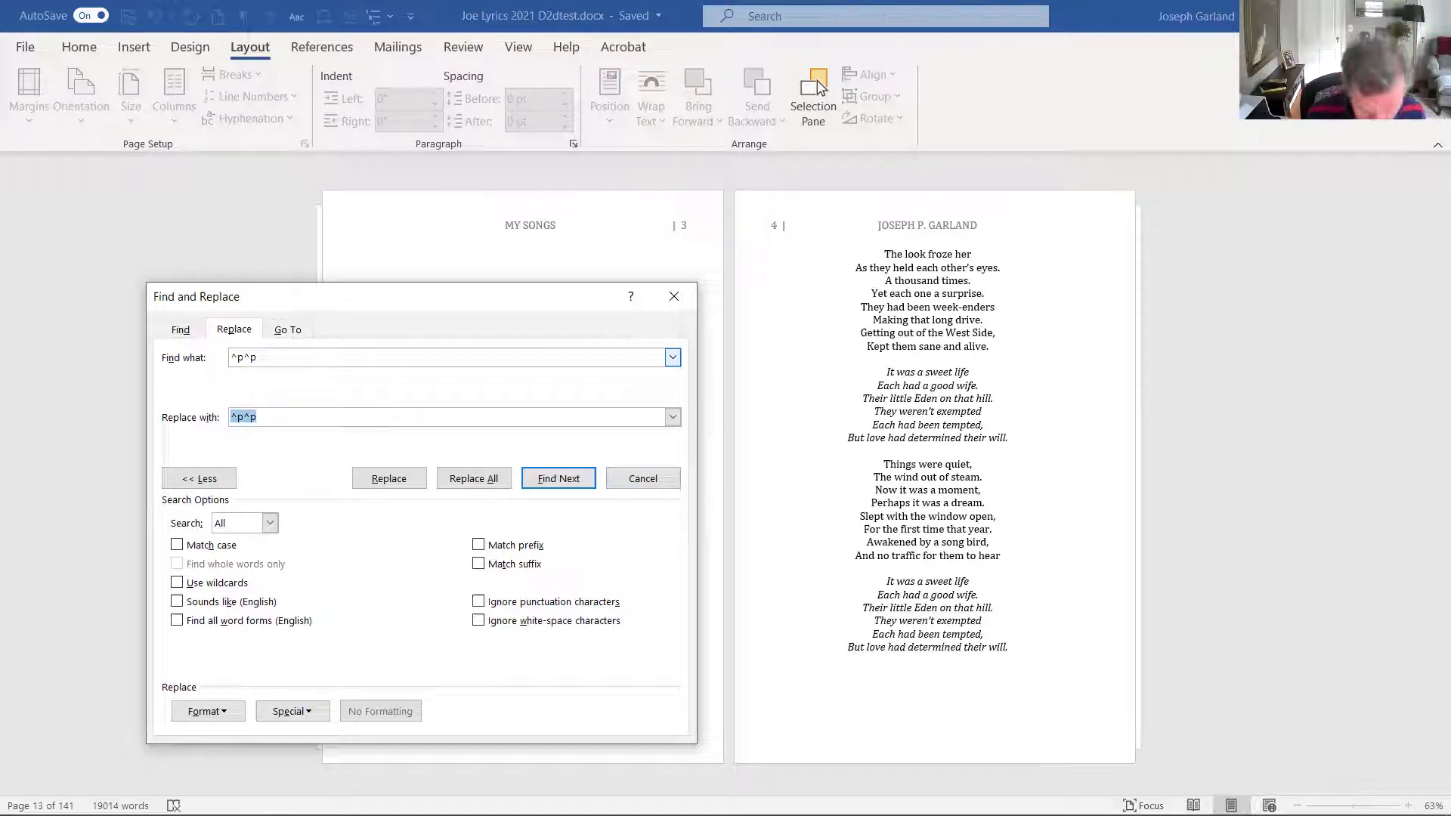
pyautogui.write('^p^p')
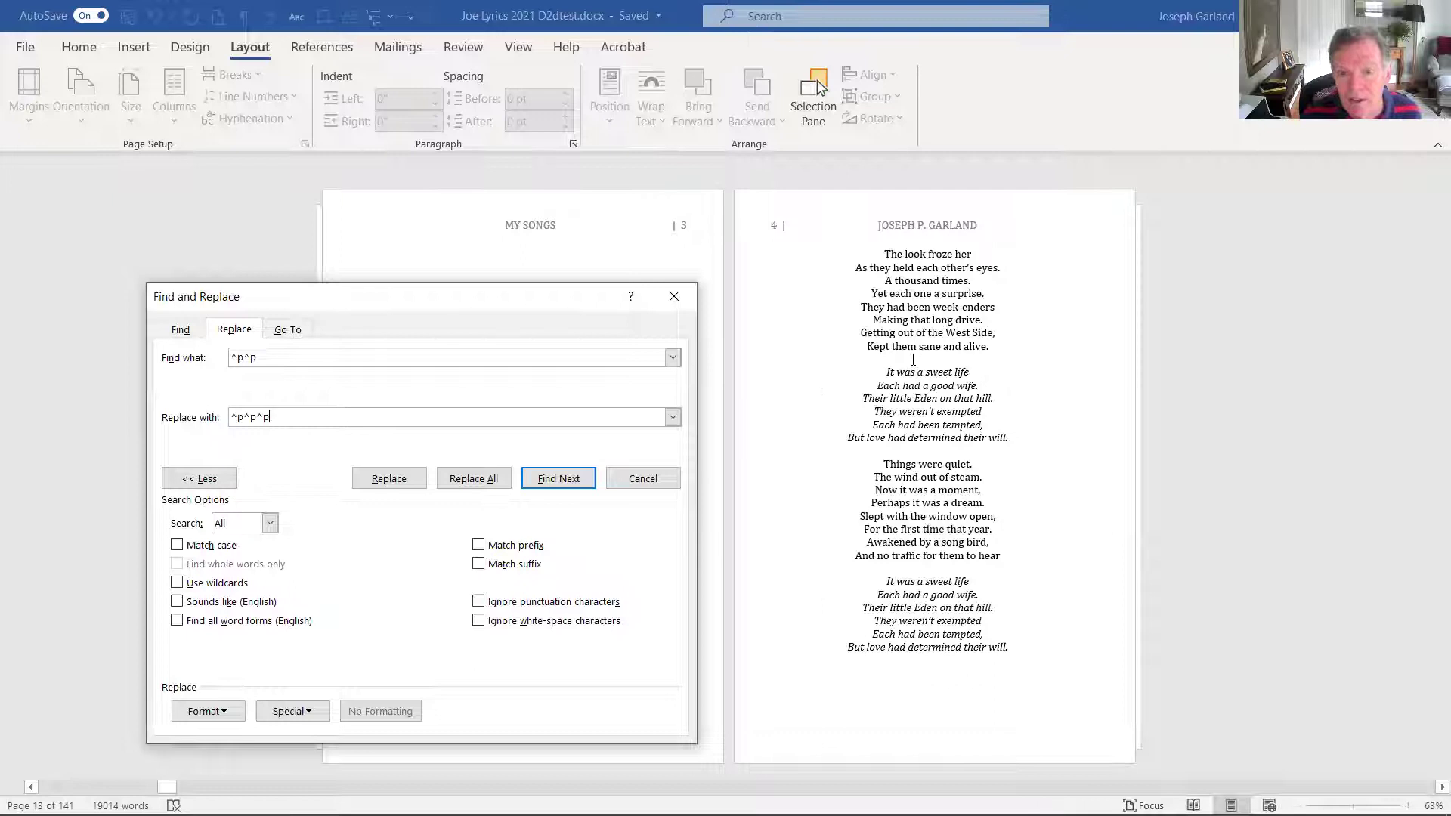
pyautogui.click(469, 481)
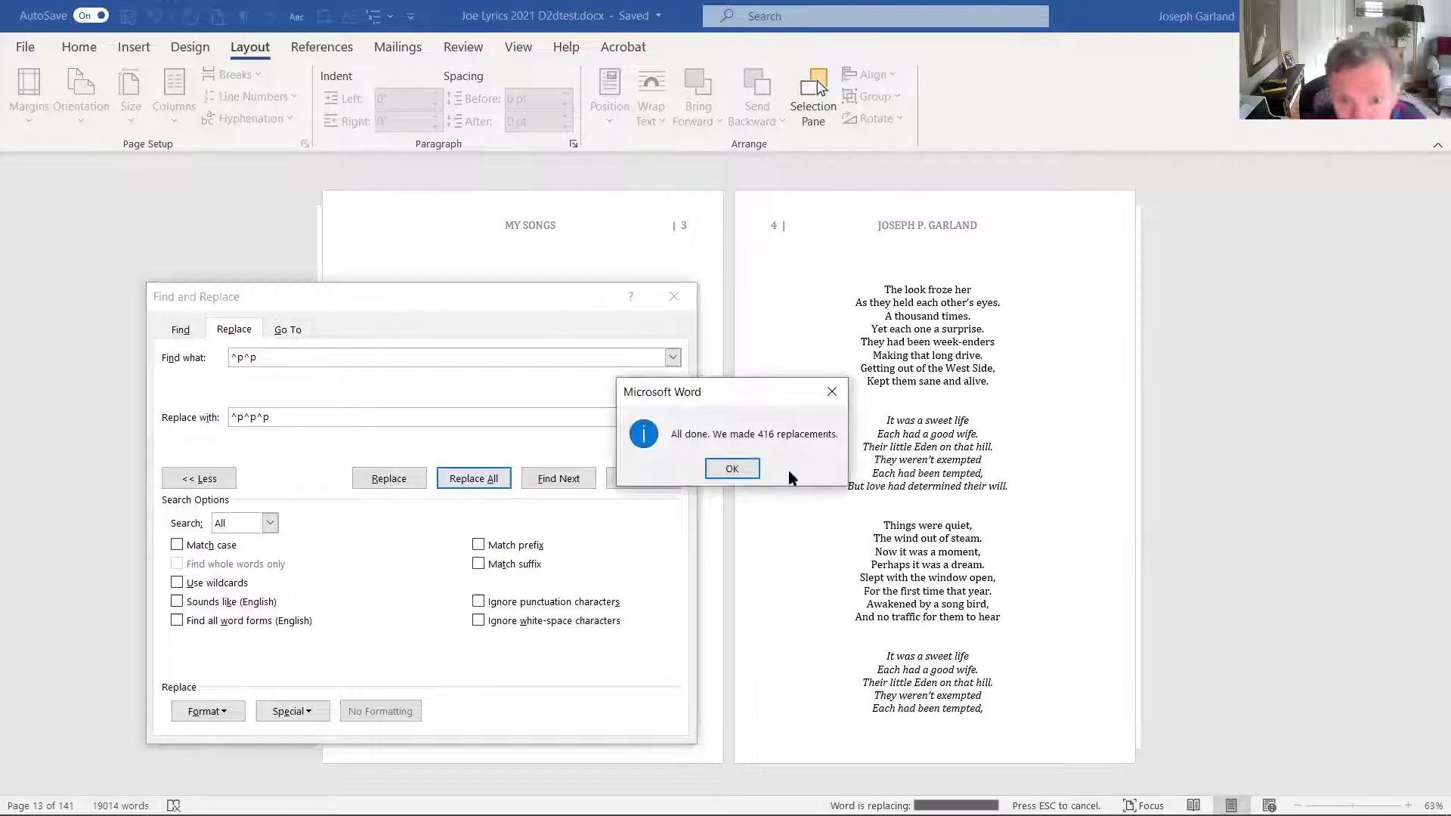
pyautogui.click(731, 467)
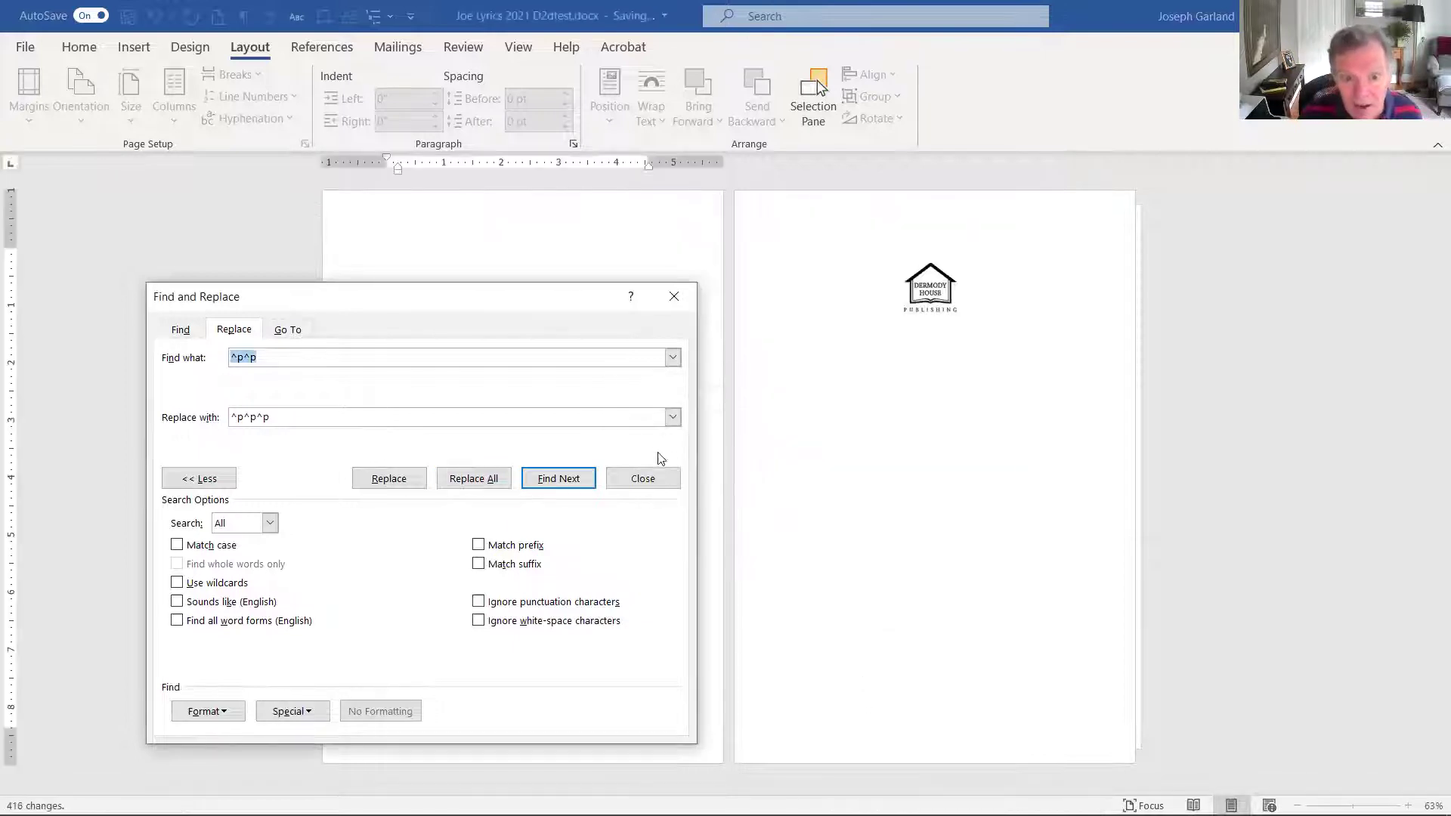
pyautogui.press('Escape')
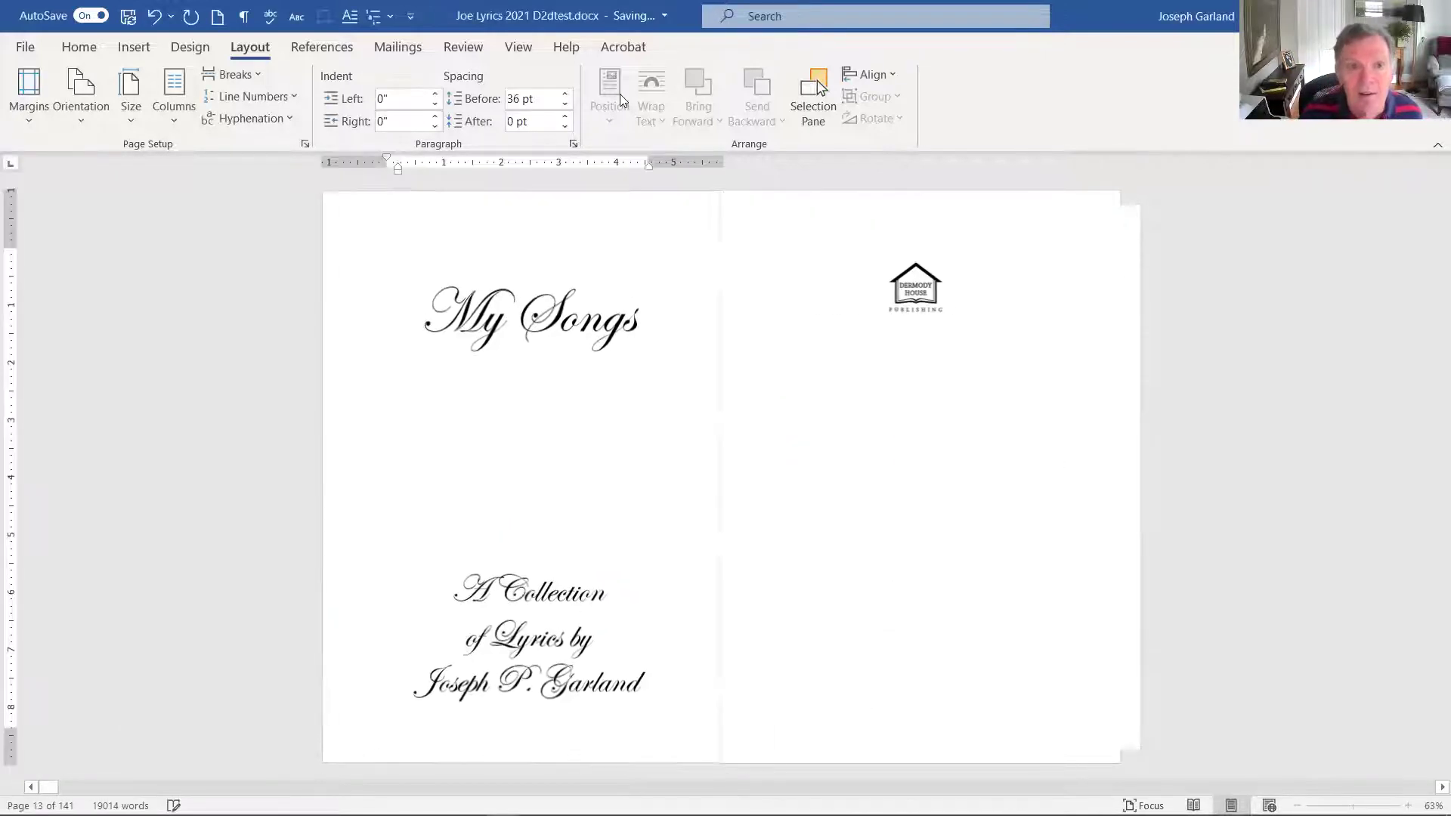
# Step: Show the formatting marks and check the paragraph marks between stanzas in the contents and song pages
pyautogui.click(243, 17)
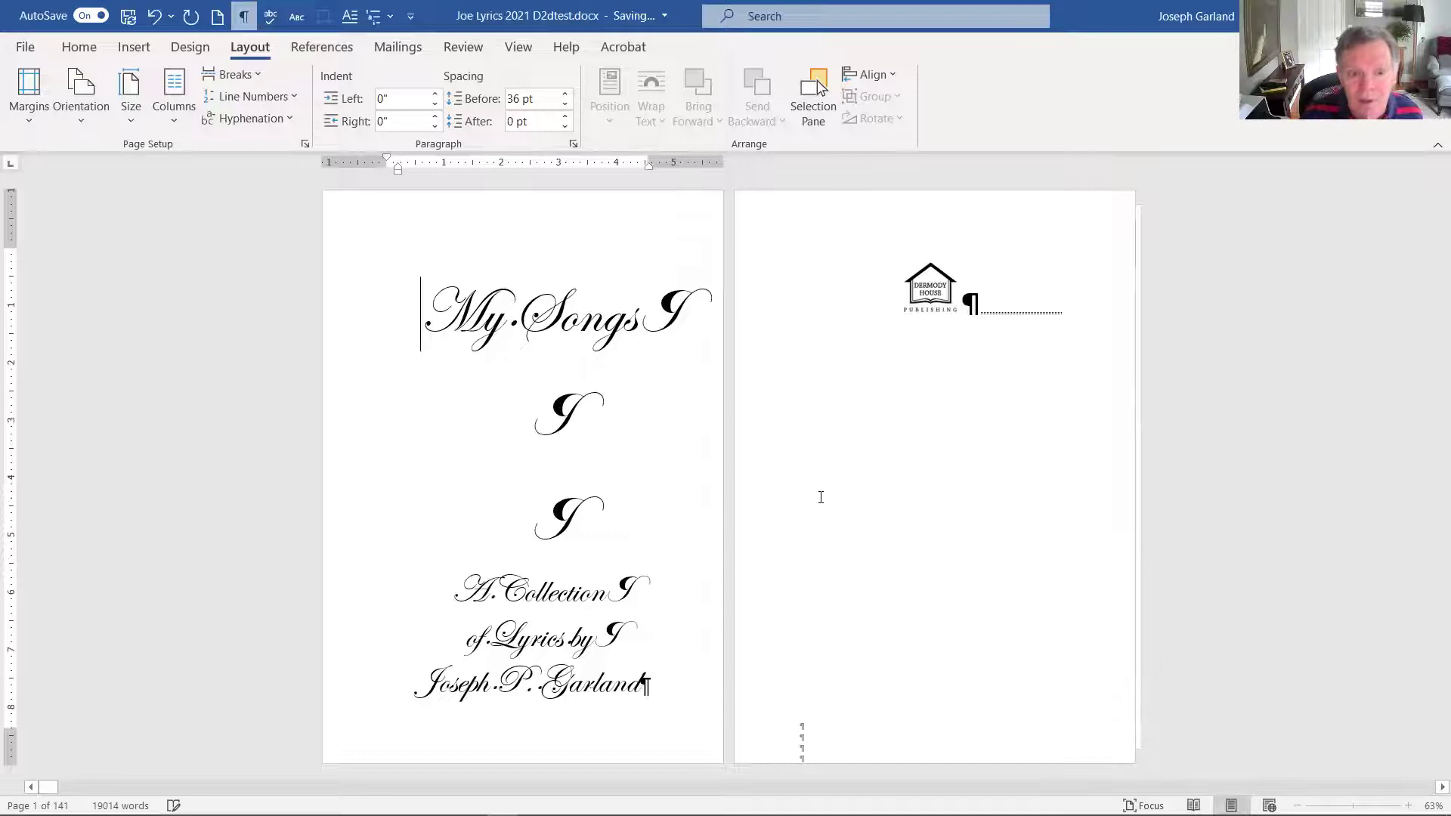
pyautogui.scroll(-1, 843, 500)
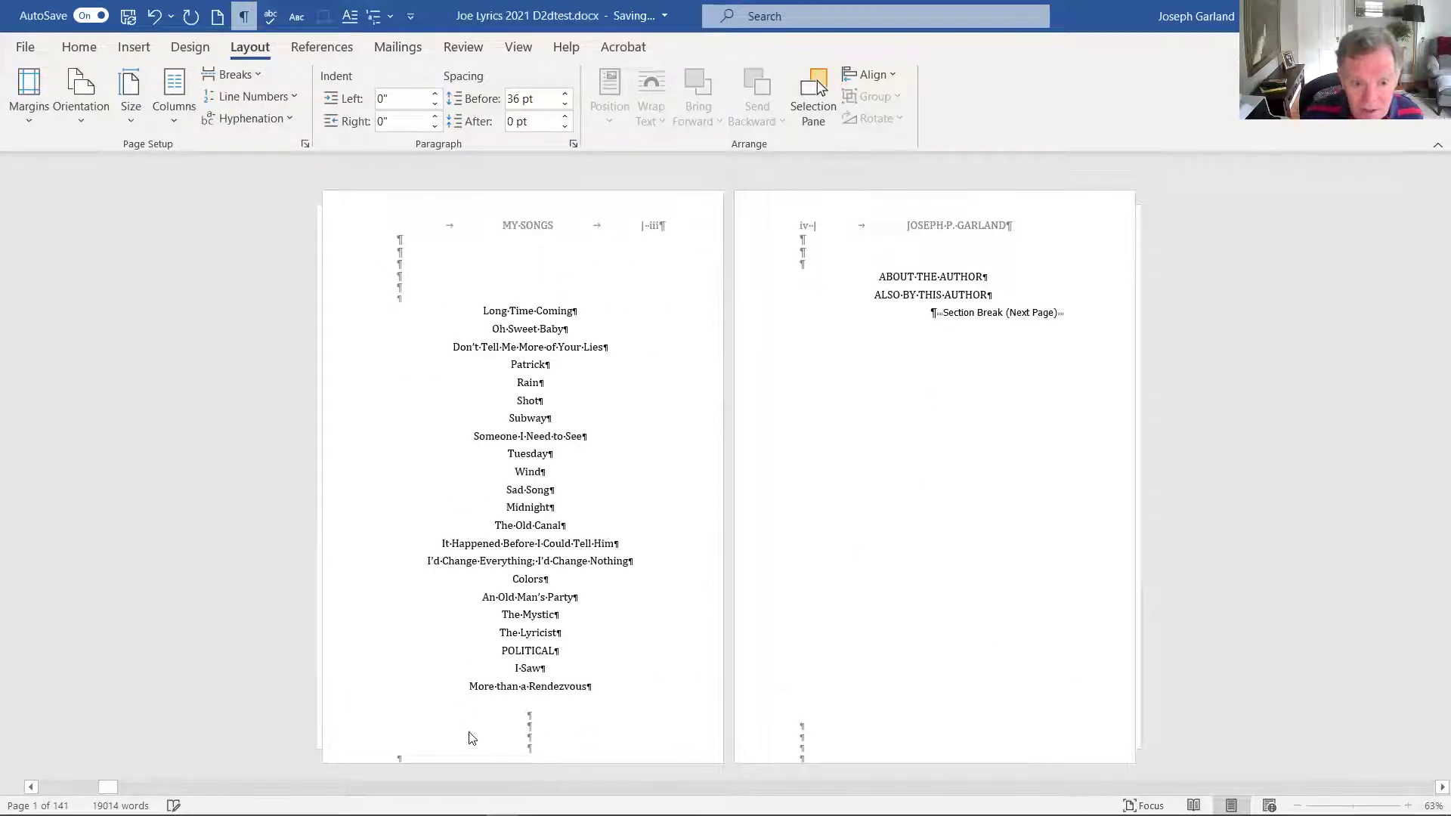
pyautogui.scroll(-3, 967, 346)
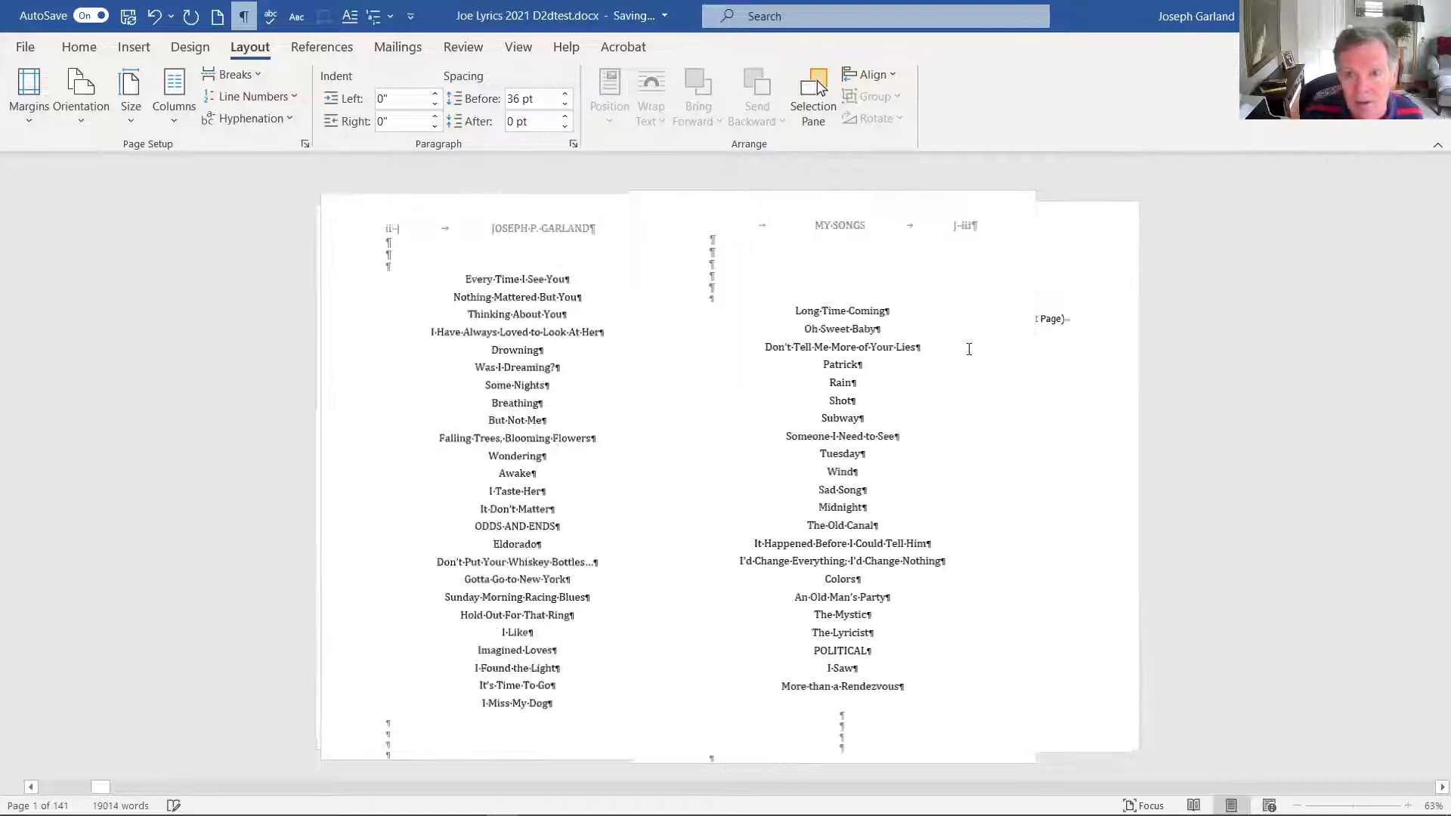
pyautogui.scroll(-2, 968, 350)
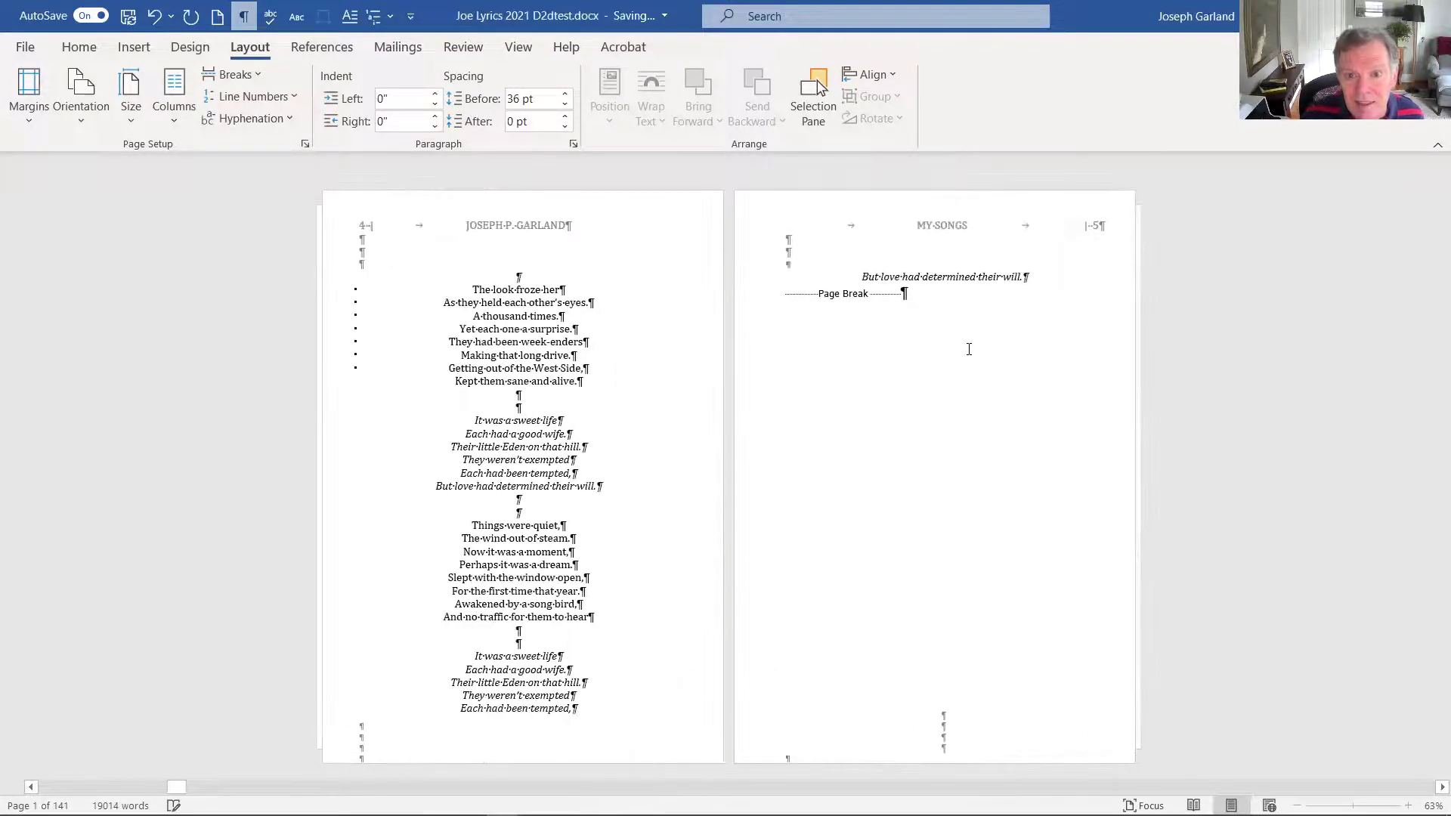
pyautogui.scroll(4, 982, 400)
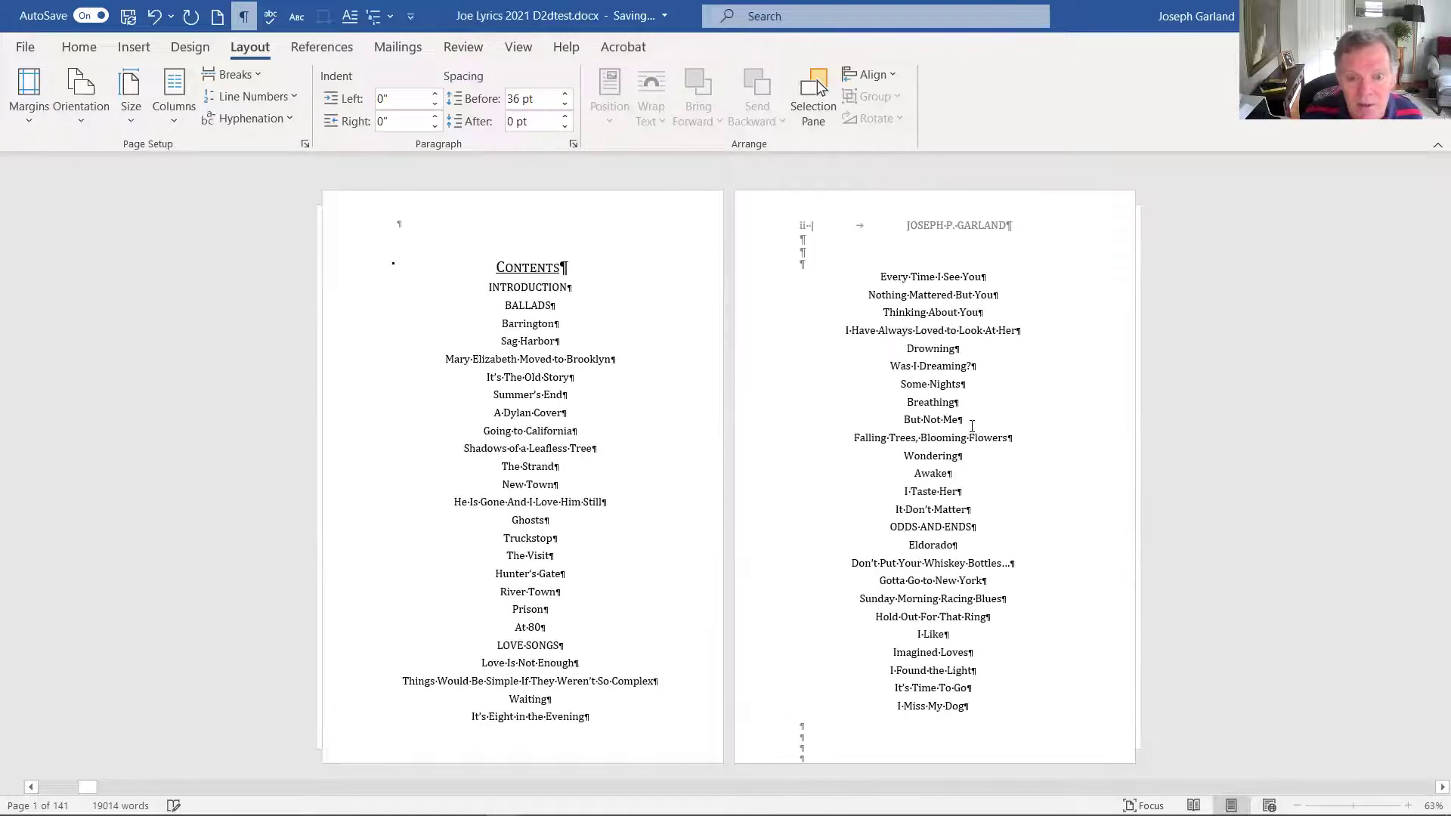
pyautogui.scroll(-3, 972, 426)
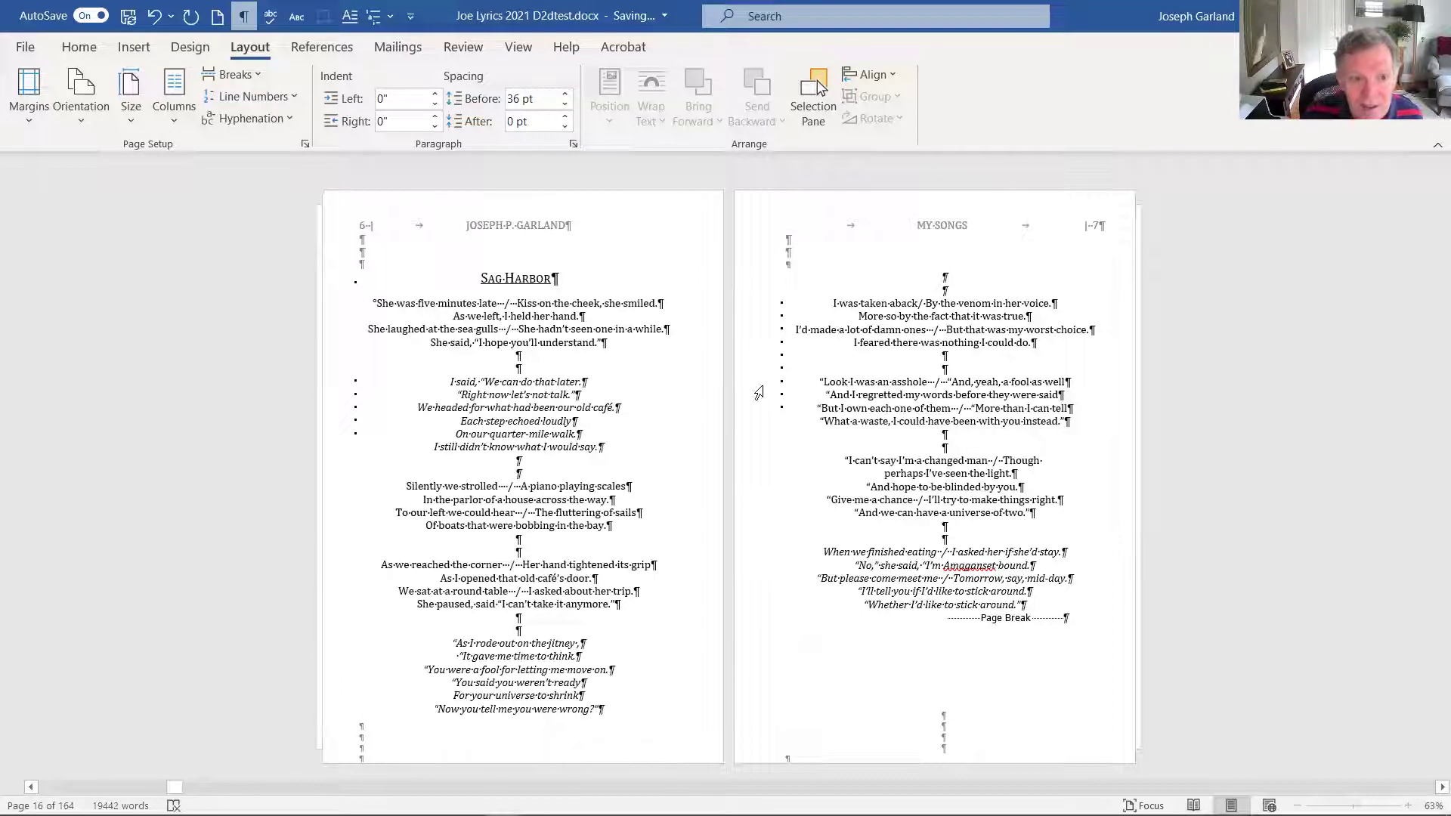
# Step: Save a copy of the document in the Documents folder on This PC as "Joe Lyric Aug d2d" in Word format
pyautogui.click(25, 53)
pyautogui.click(71, 271)
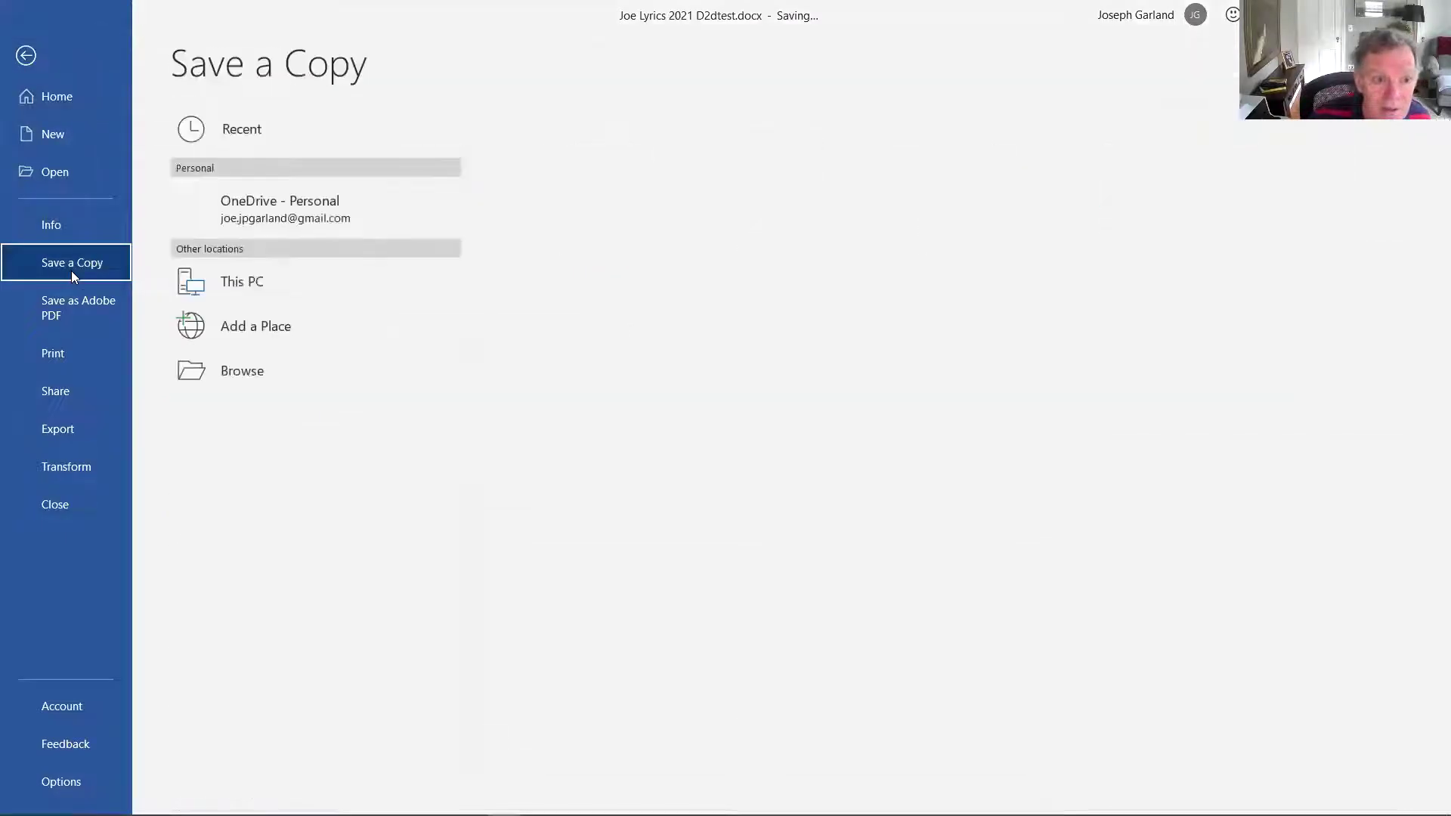
pyautogui.click(384, 282)
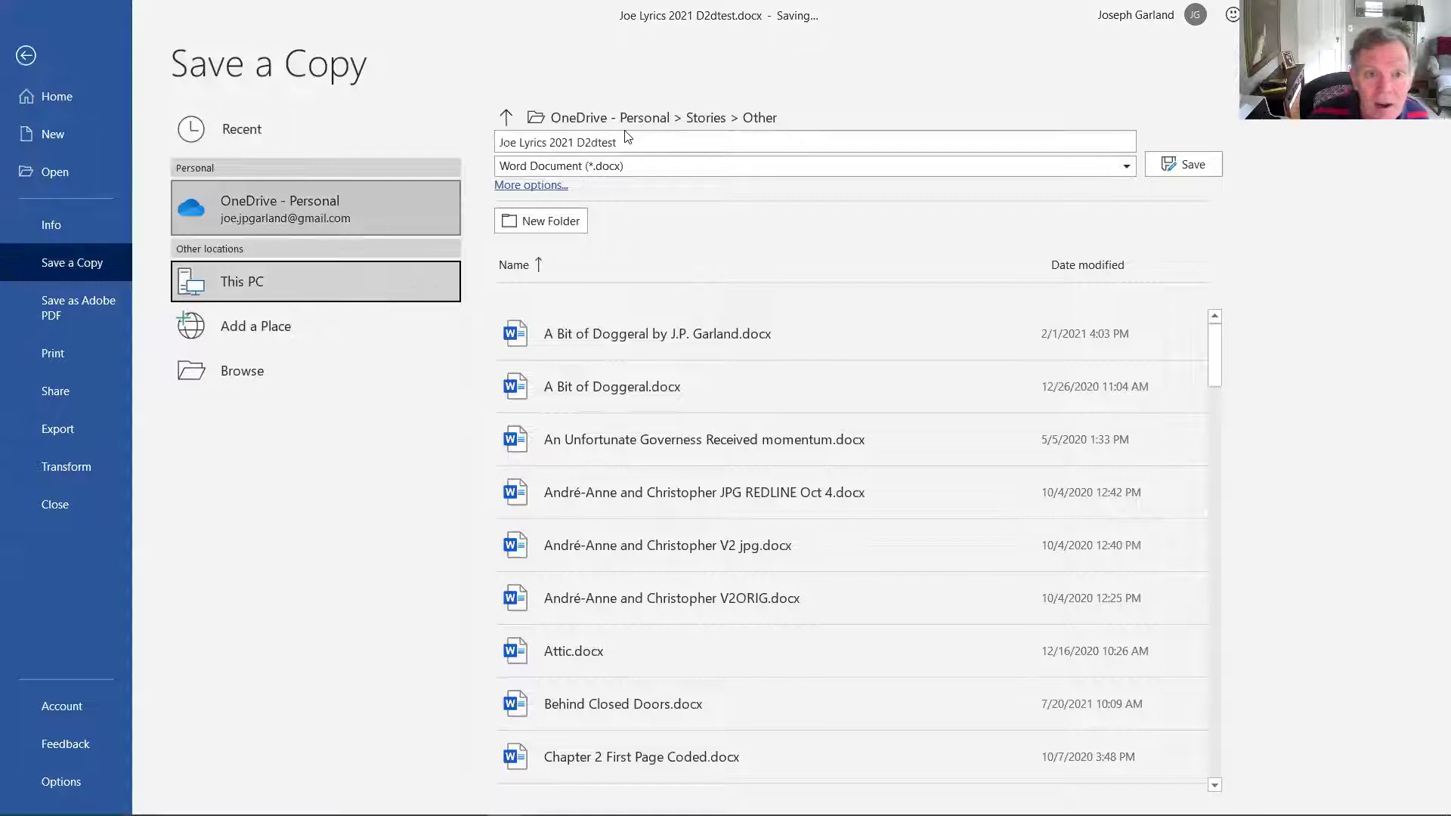
pyautogui.click(657, 137)
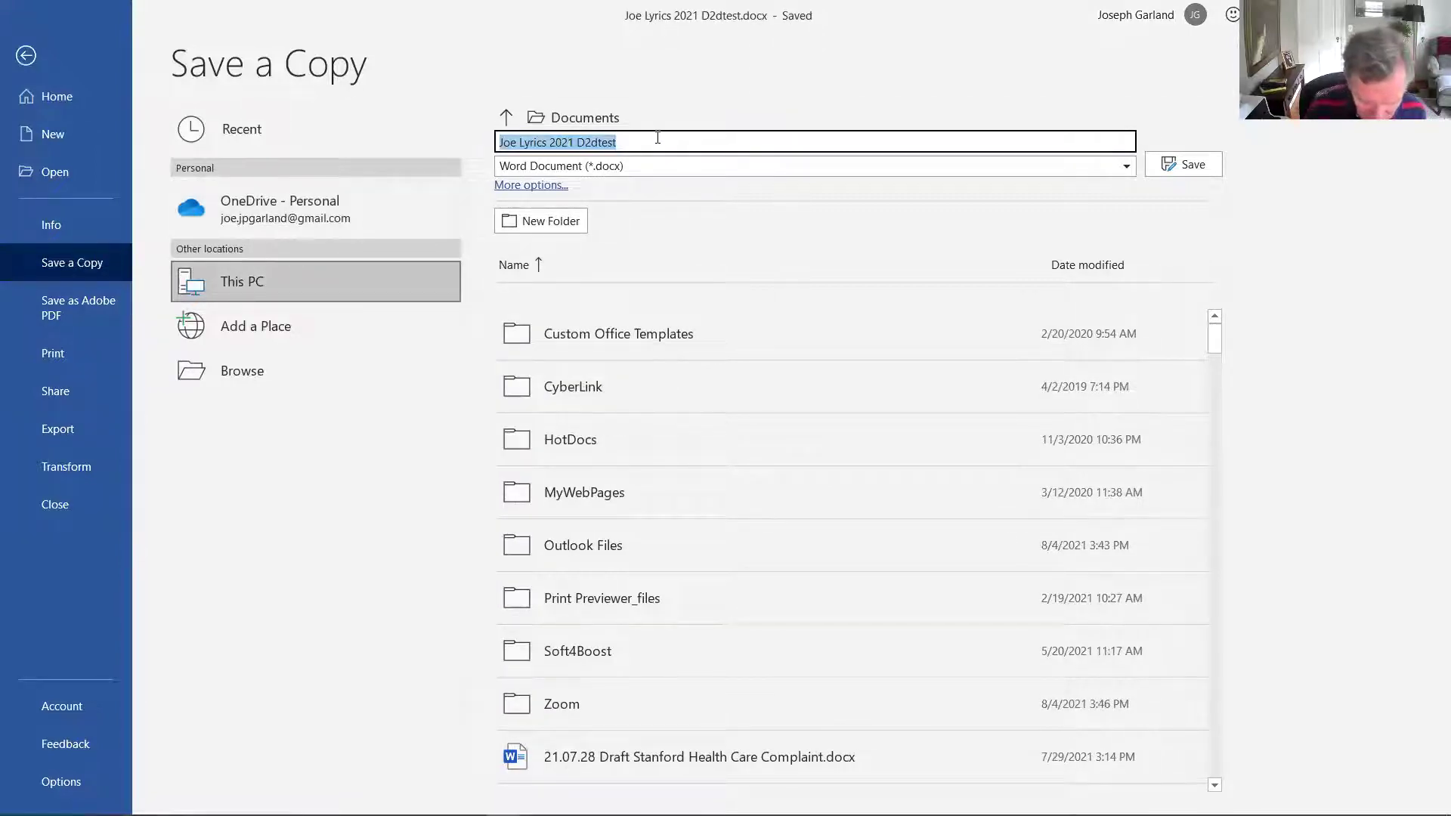
pyautogui.write('Joe Lyr')
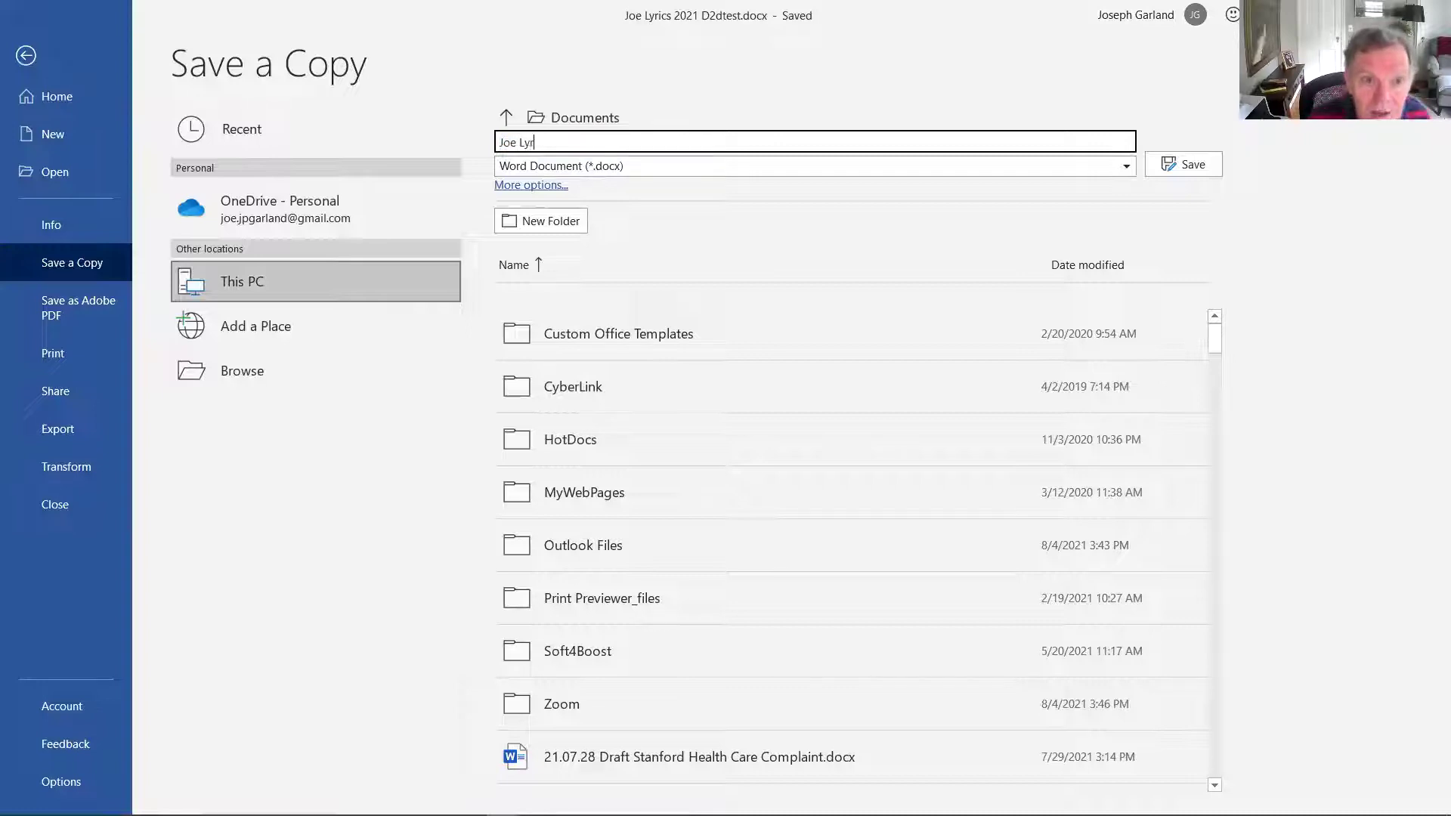
pyautogui.write('ic Aug d2d')
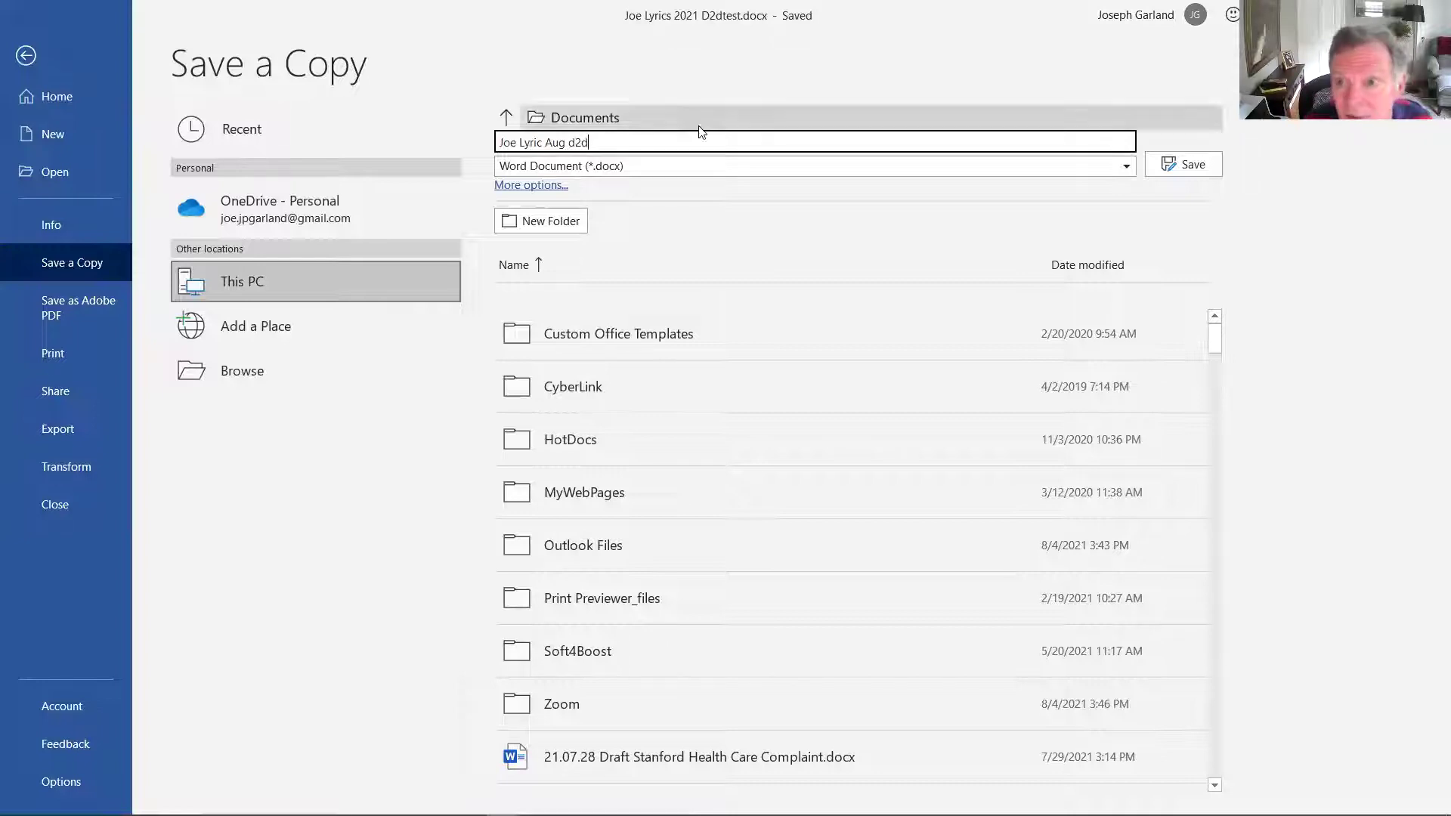
pyautogui.click(1189, 167)
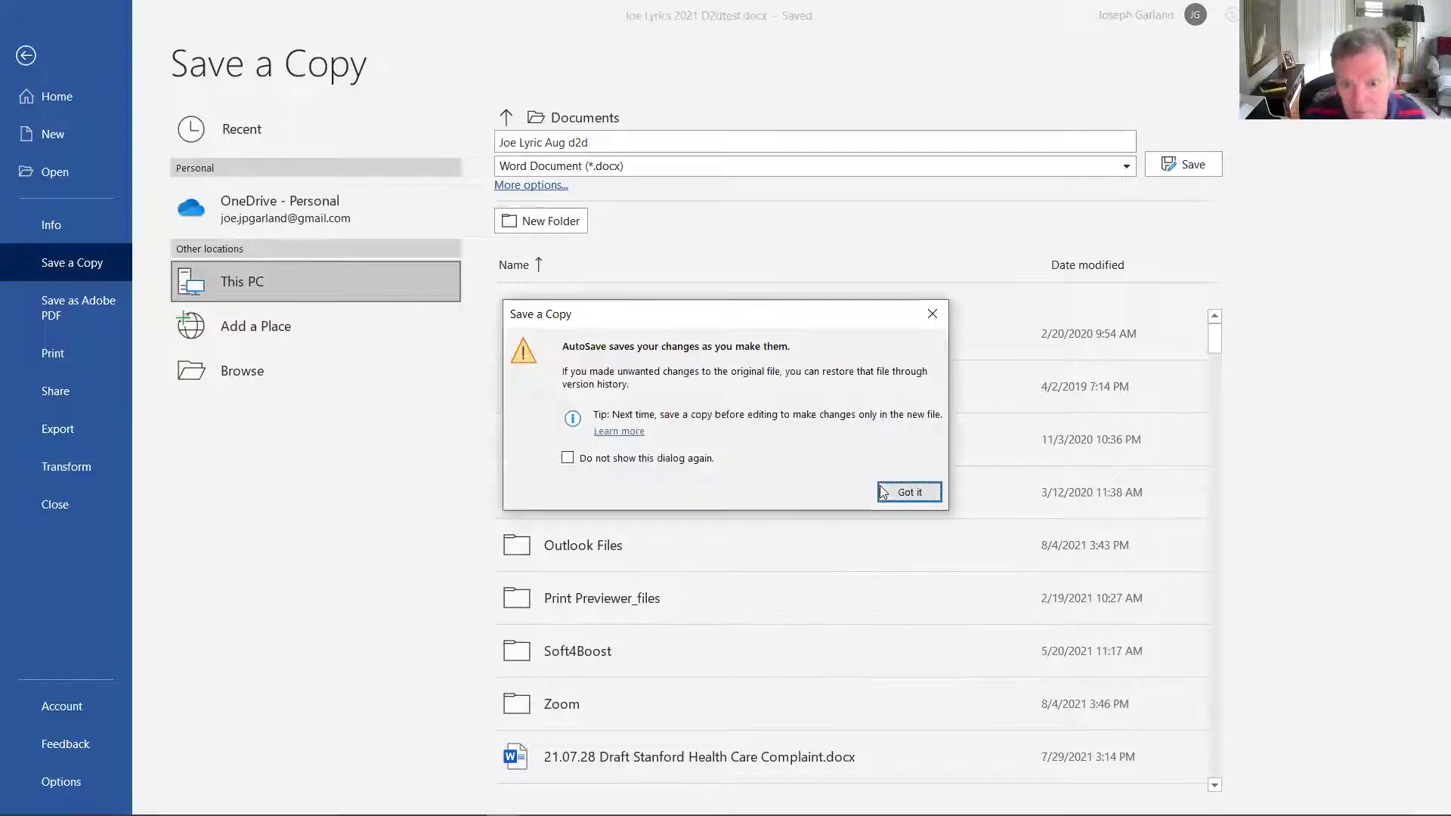
pyautogui.click(909, 492)
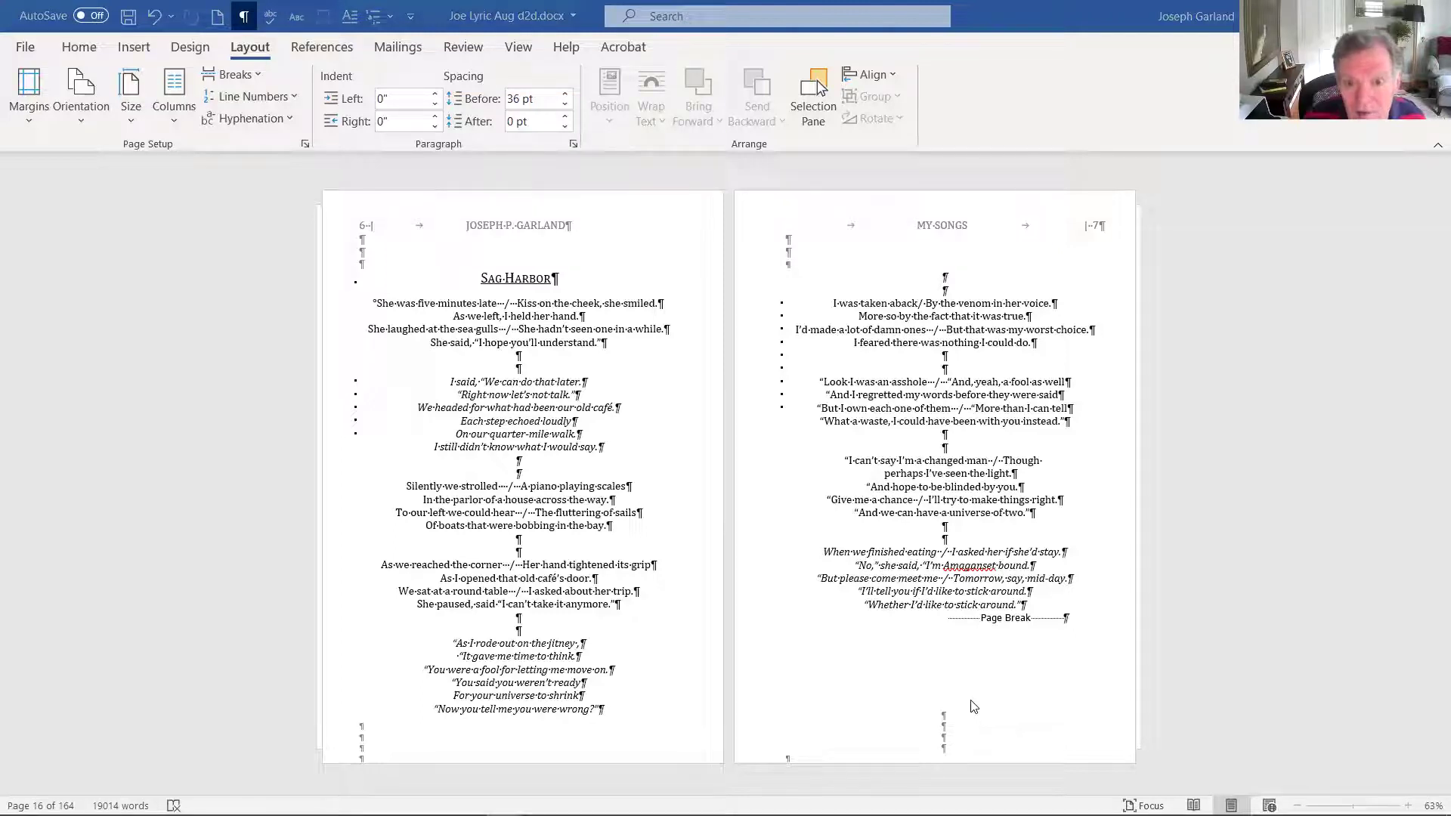
# Step: Switch to the Draft2Digital page in the browser and look over the Ebook Details of My Songs, including the book file upload section
pyautogui.hotkey('alt', 'Tab')
pyautogui.scroll(-8, 1240, 592)
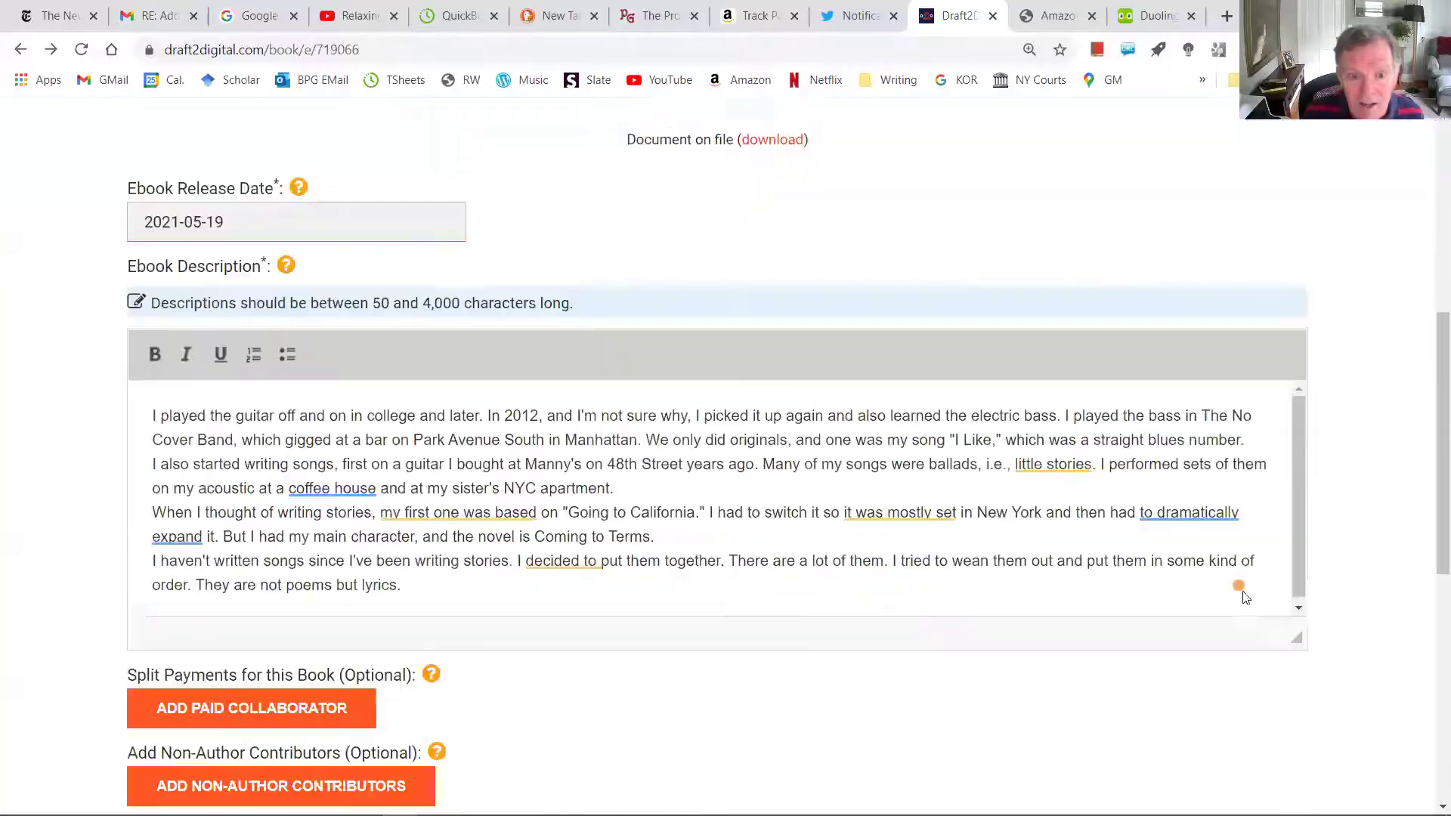
pyautogui.scroll(8, 910, 667)
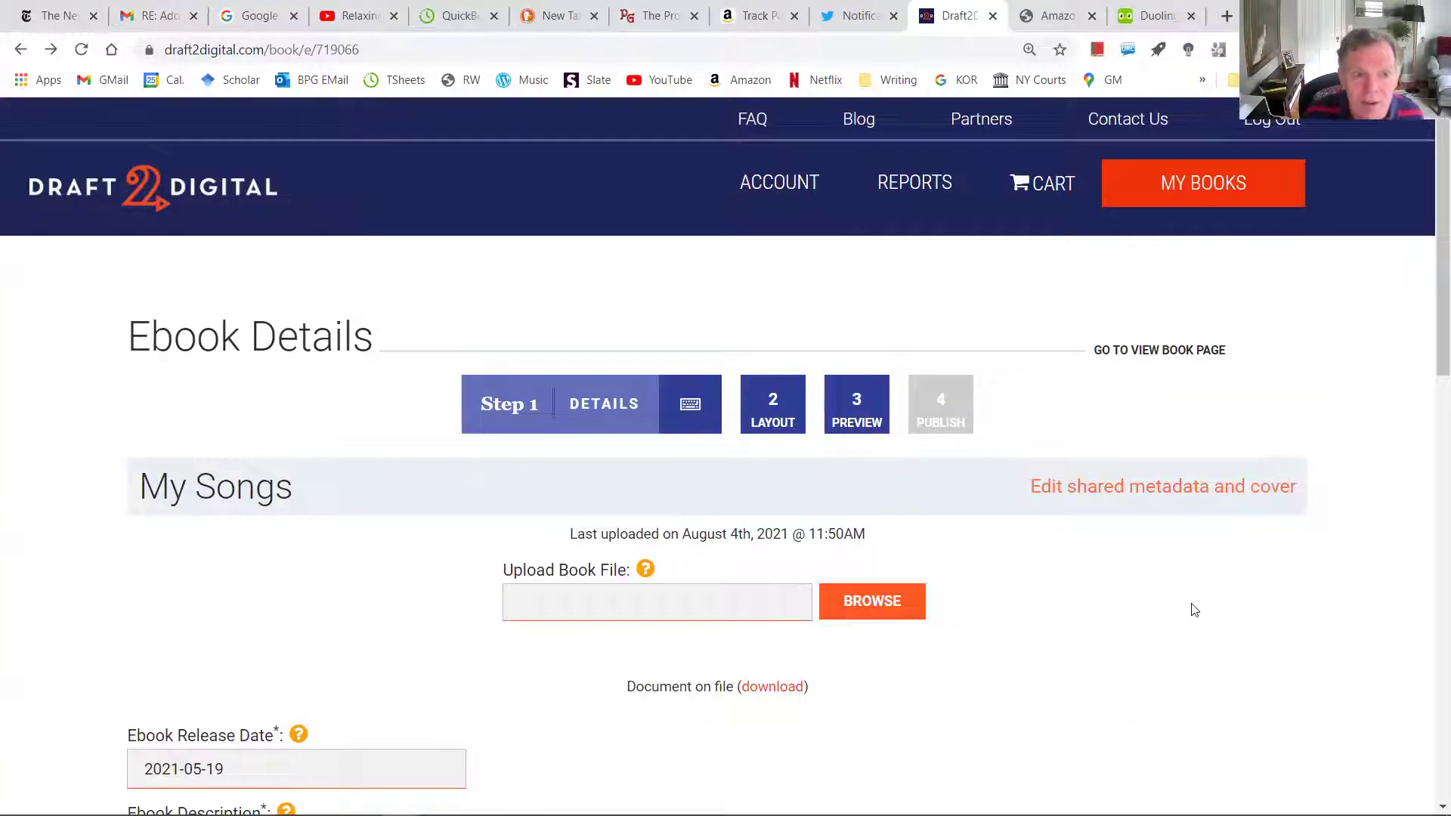
# Step: Go to the My Books list and look through the titles on its first page for My Songs
pyautogui.scroll(-3, 1194, 610)
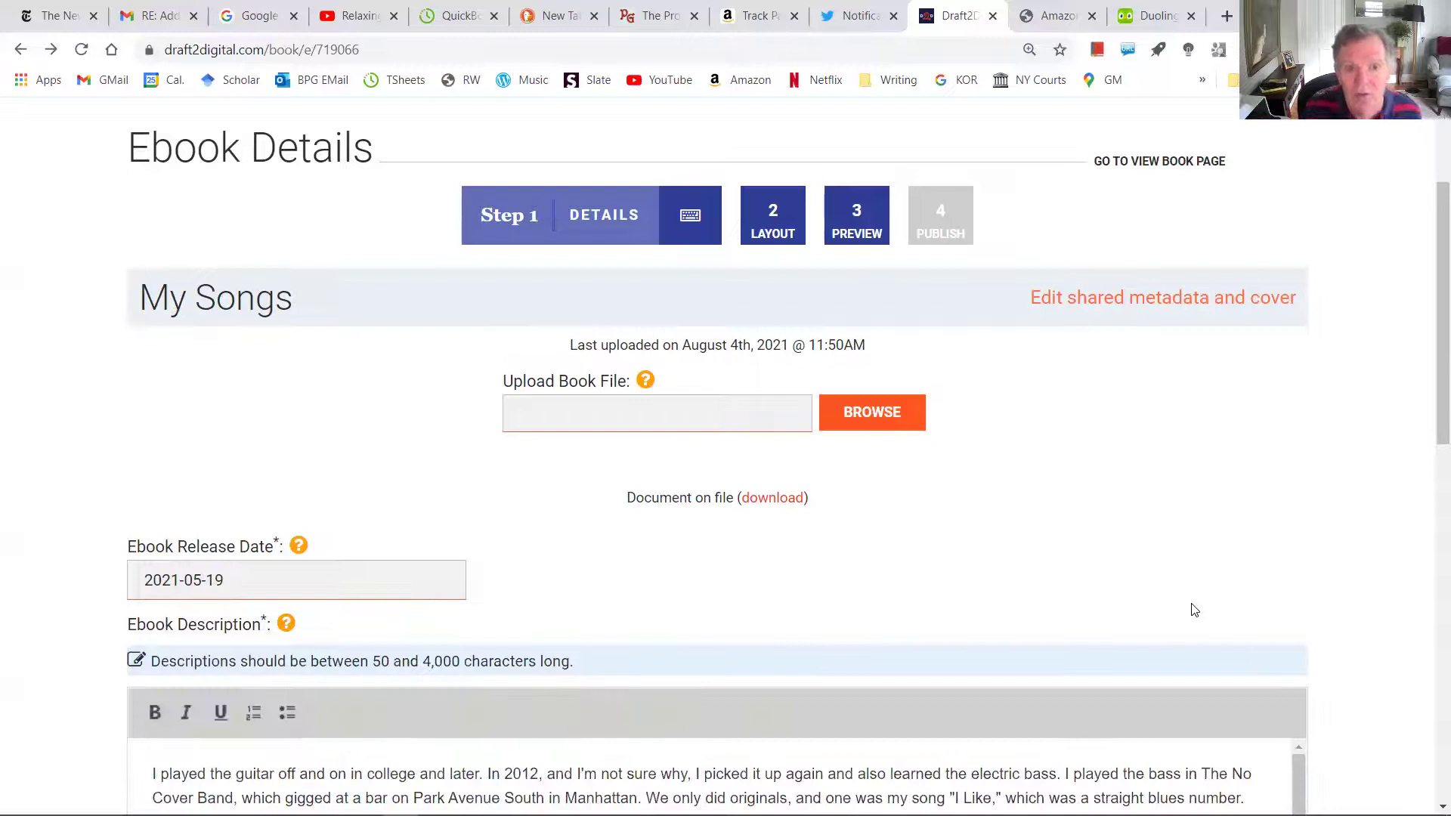
pyautogui.scroll(-3, 1194, 610)
pyautogui.scroll(5, 1190, 604)
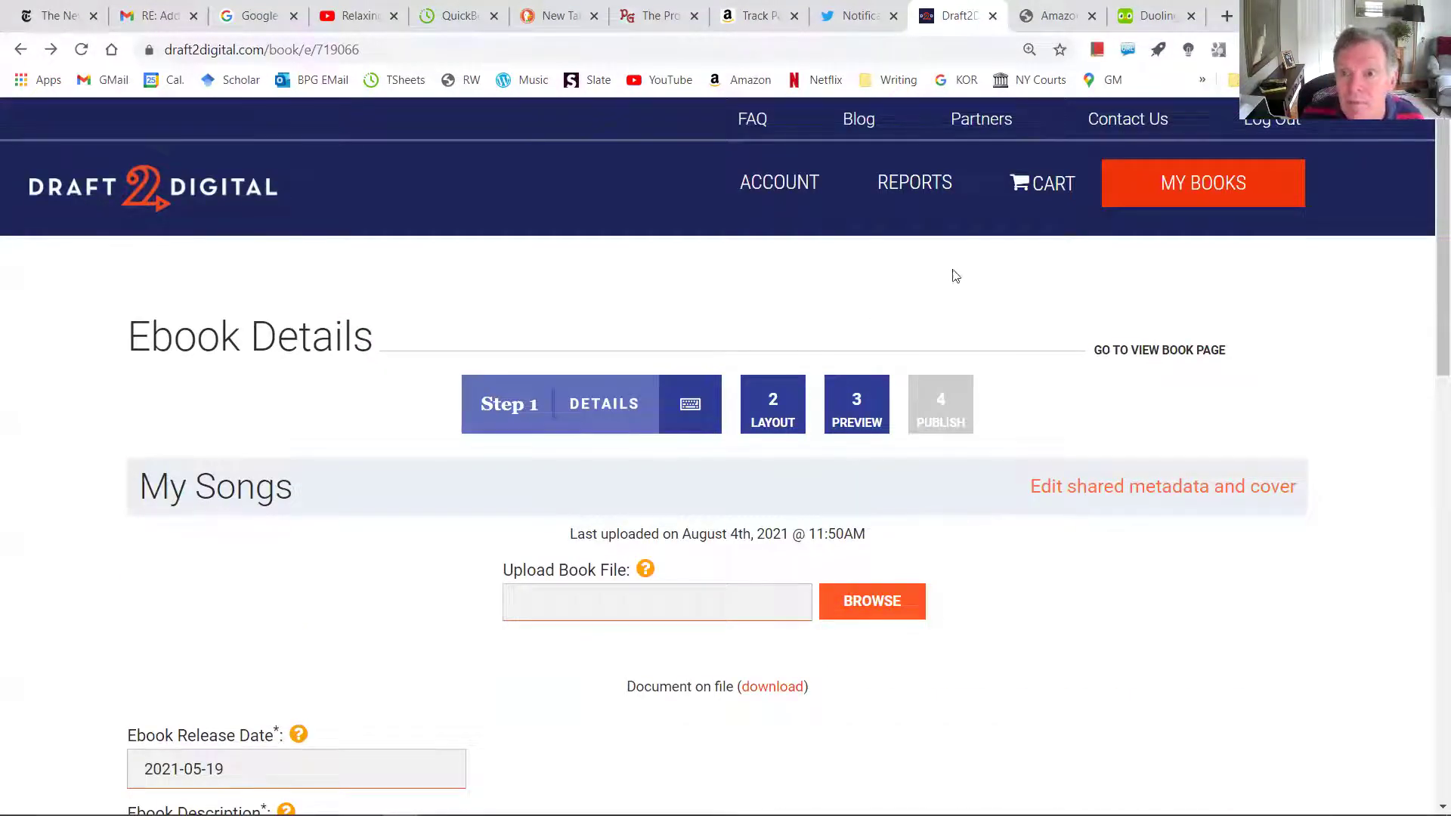
pyautogui.click(1190, 204)
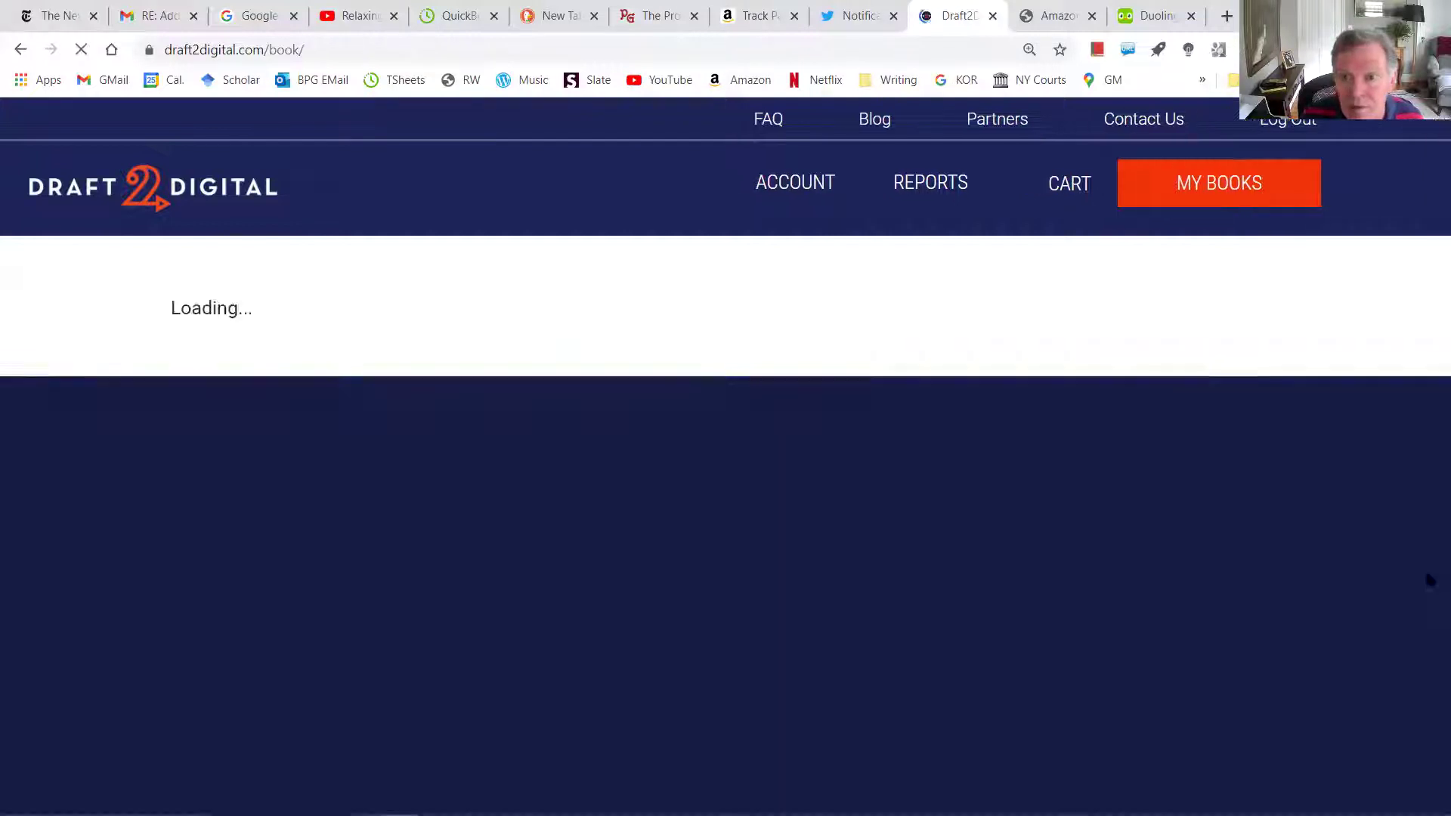
pyautogui.scroll(-3, 1427, 587)
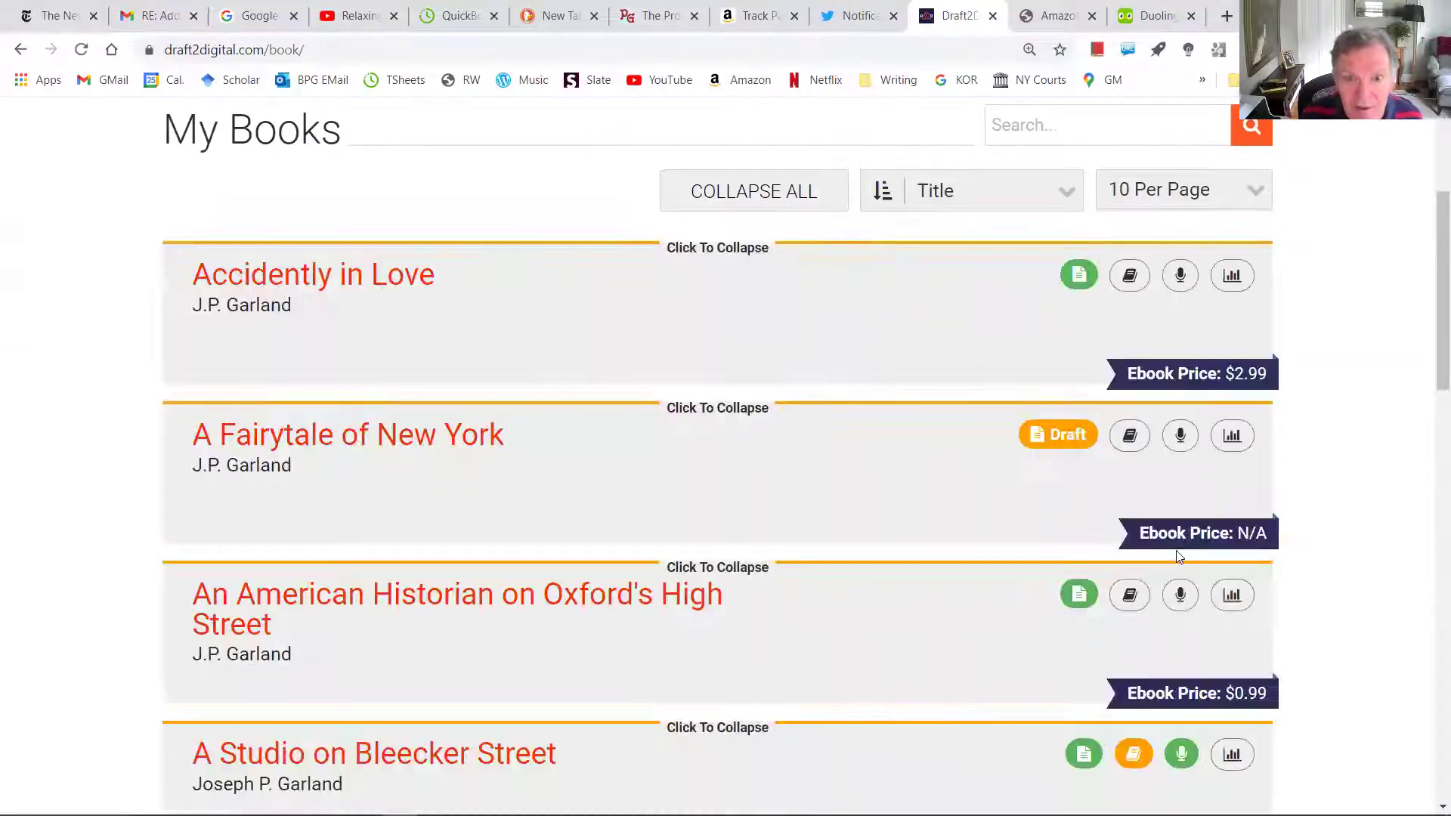
pyautogui.scroll(-1, 532, 554)
pyautogui.scroll(-15, 547, 473)
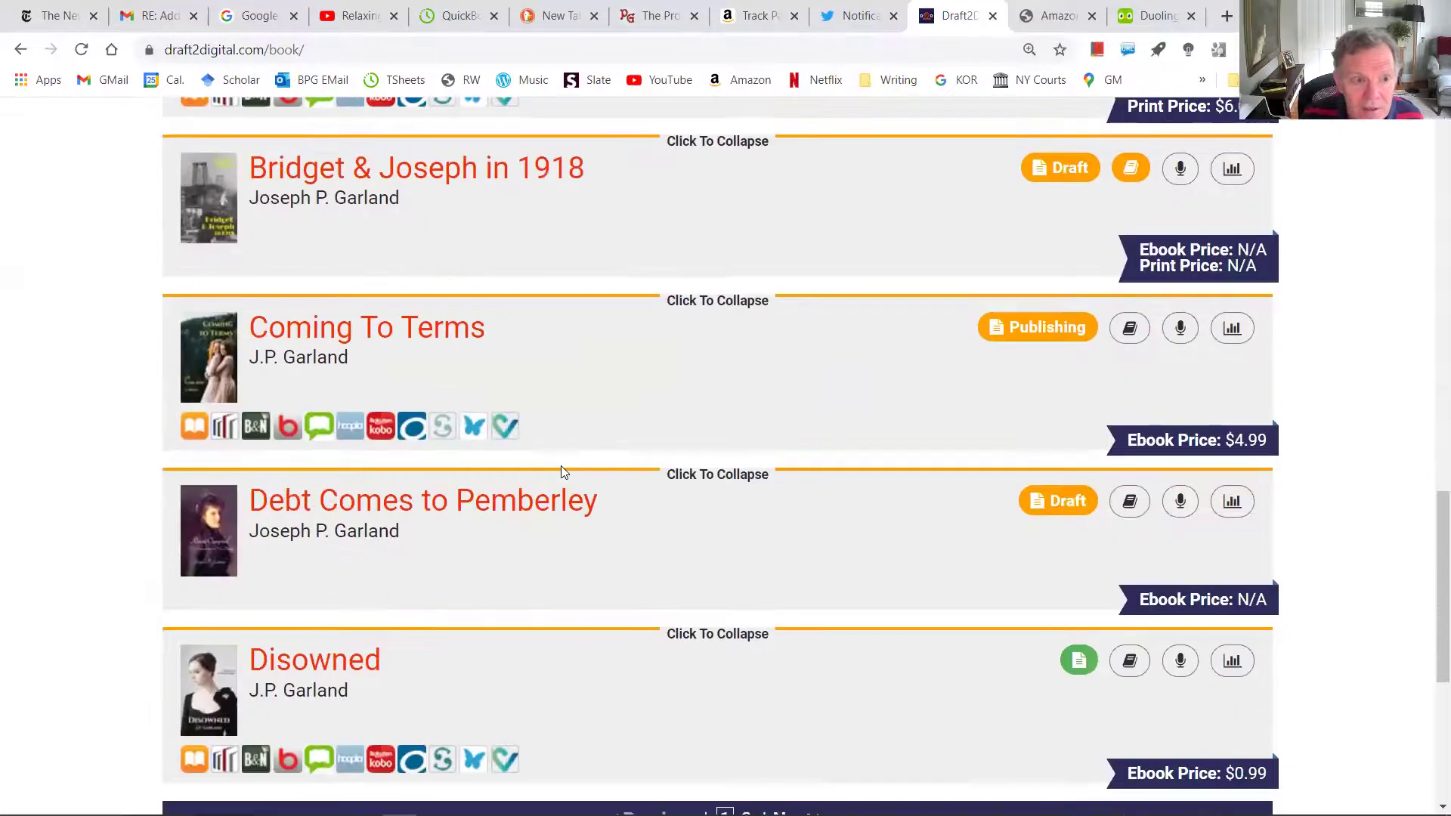
pyautogui.scroll(7, 560, 476)
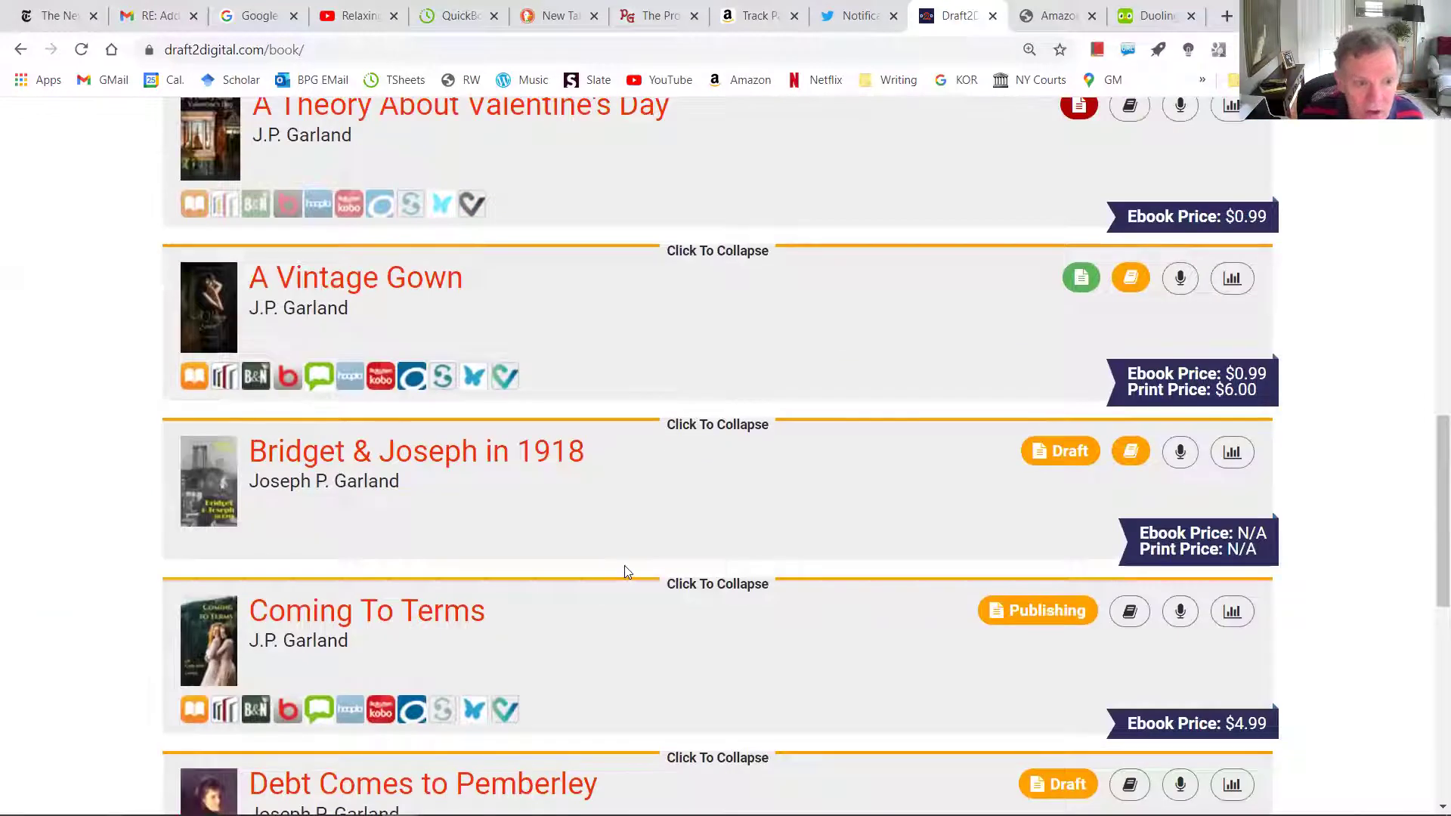
pyautogui.scroll(9, 627, 566)
pyautogui.scroll(5, 634, 561)
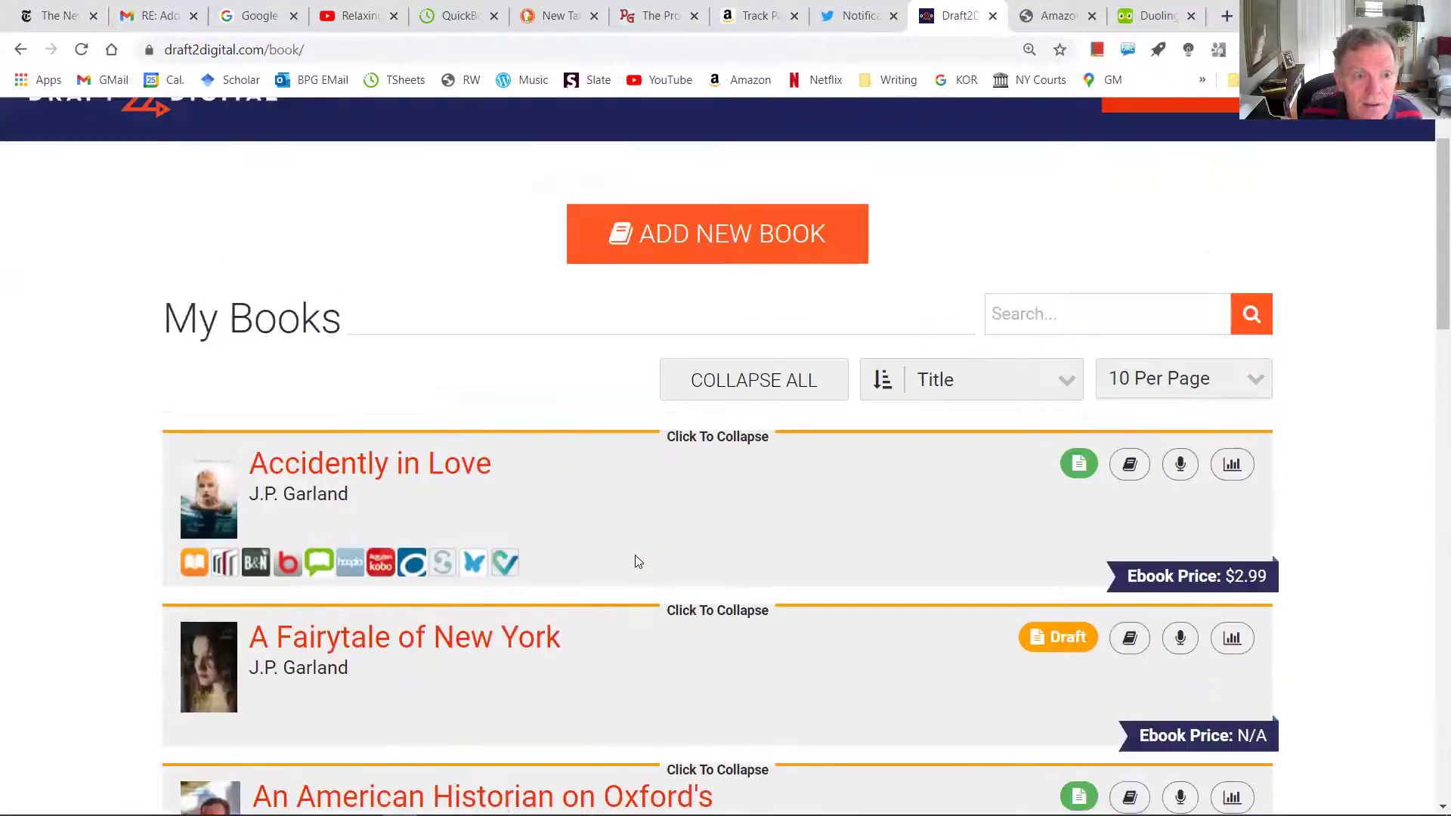
pyautogui.scroll(-5, 867, 488)
pyautogui.scroll(-6, 716, 557)
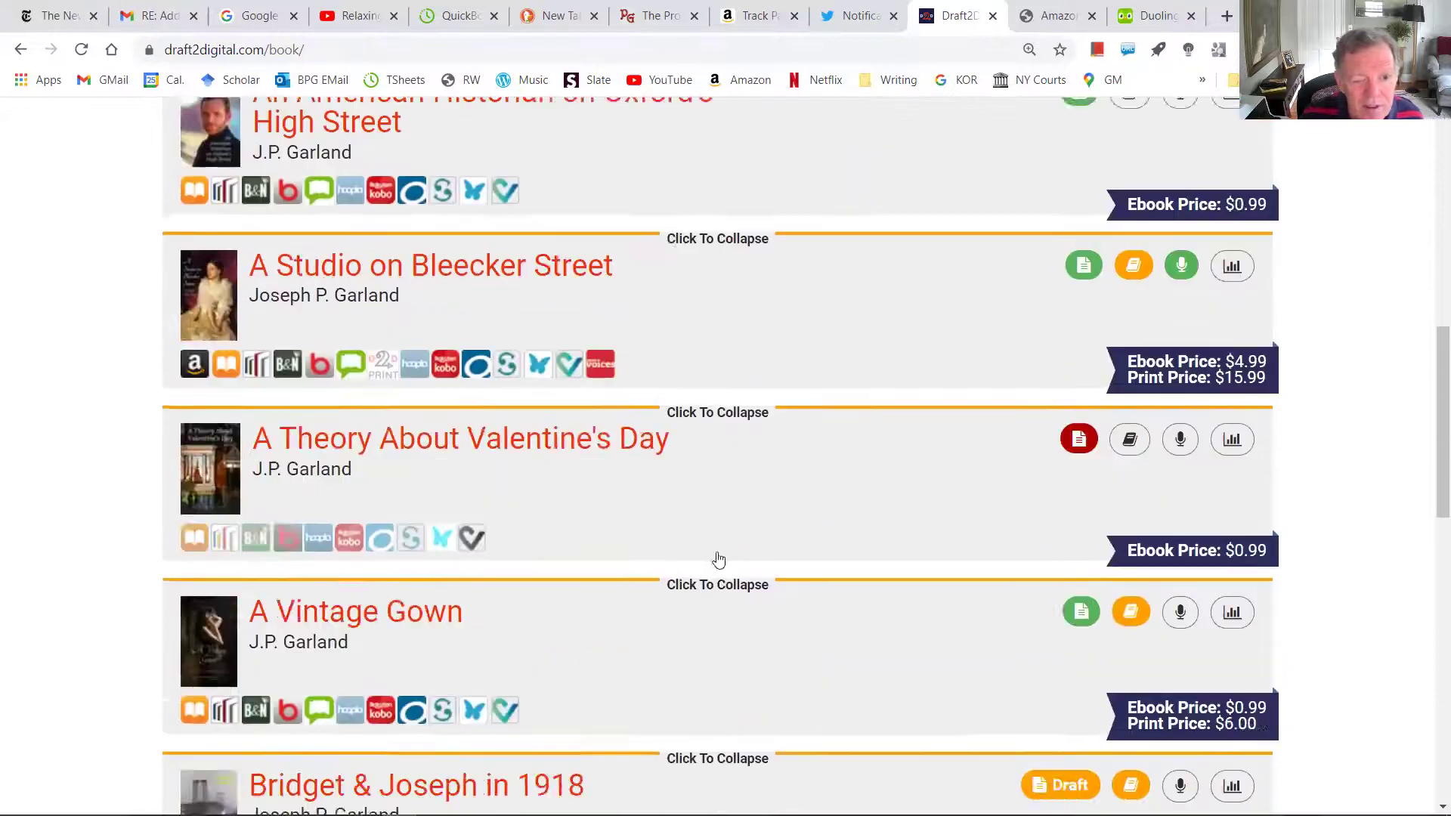
pyautogui.scroll(-7, 717, 554)
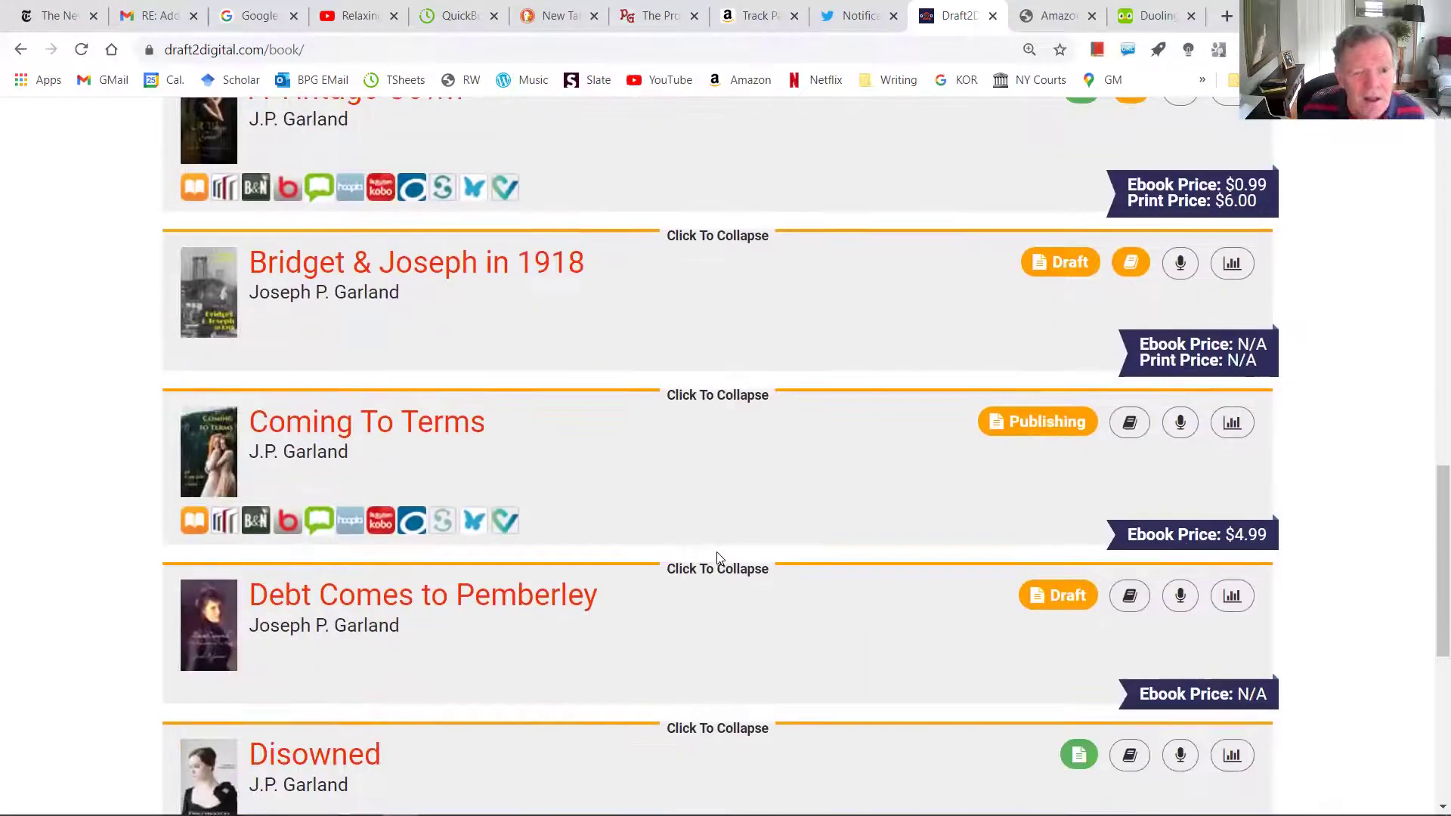
pyautogui.scroll(-1, 737, 562)
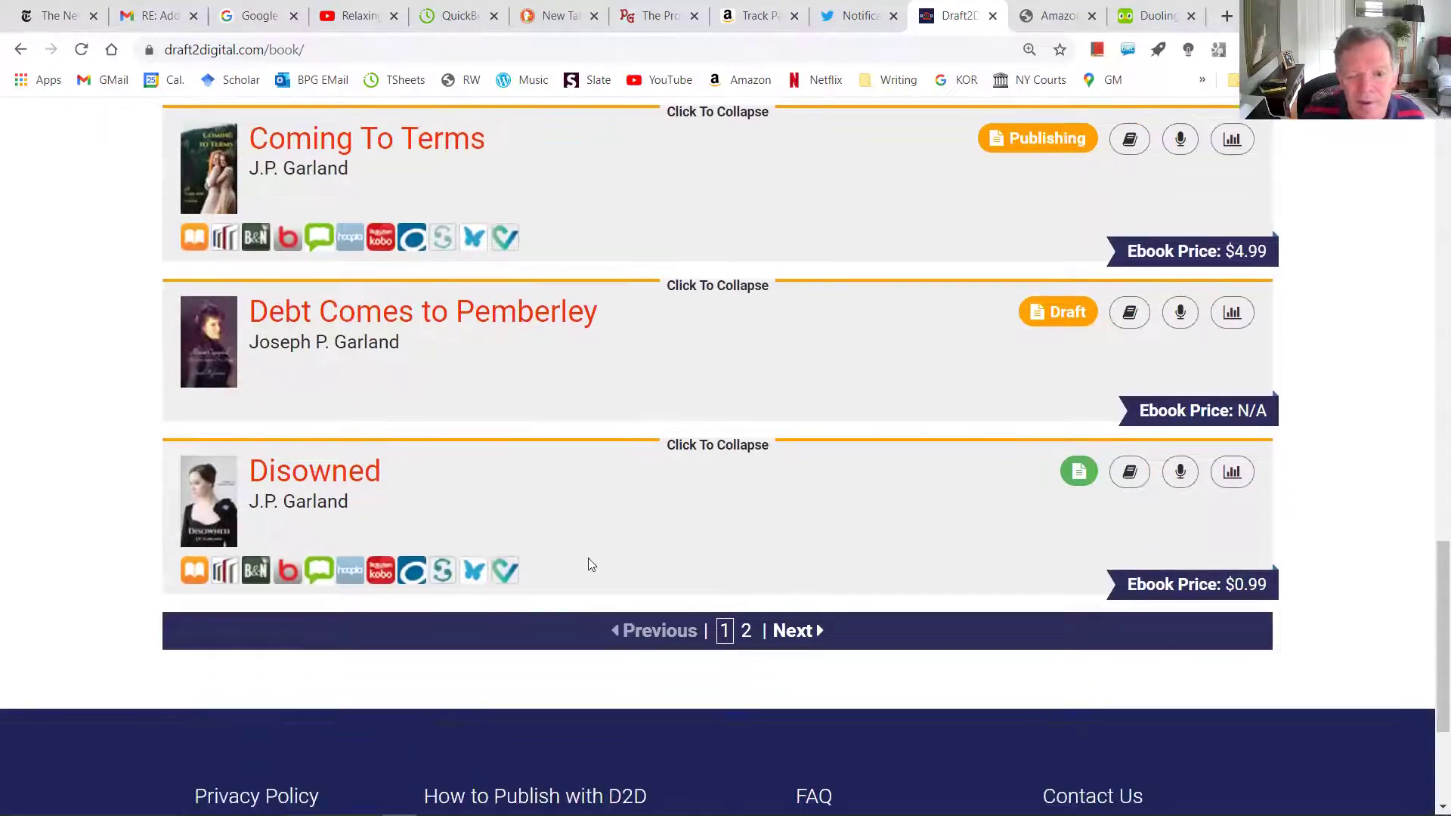
# Step: Find My Songs on the second page of the book list, open its ebook draft and go to the Details step
pyautogui.click(790, 633)
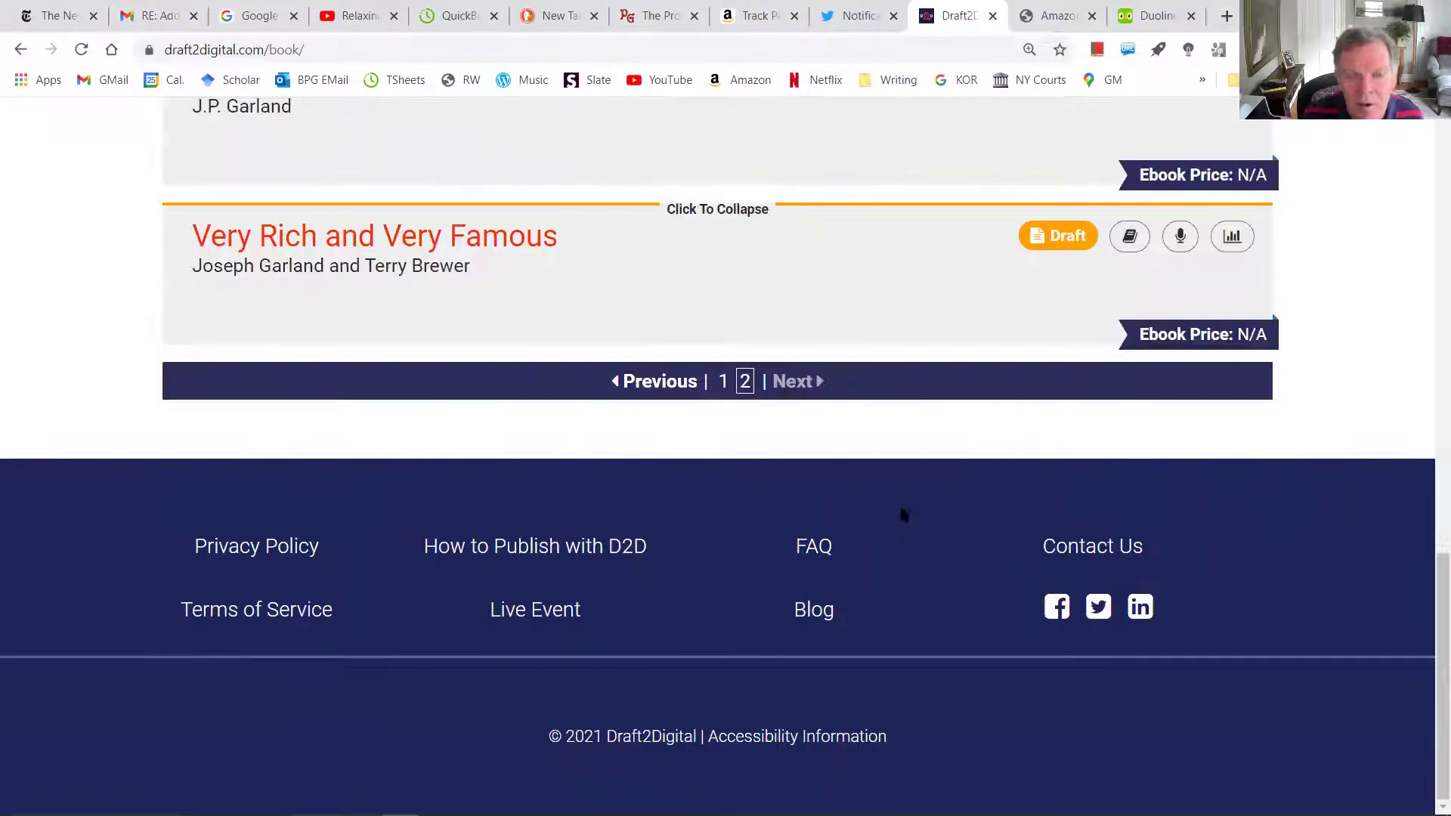
pyautogui.scroll(7, 785, 497)
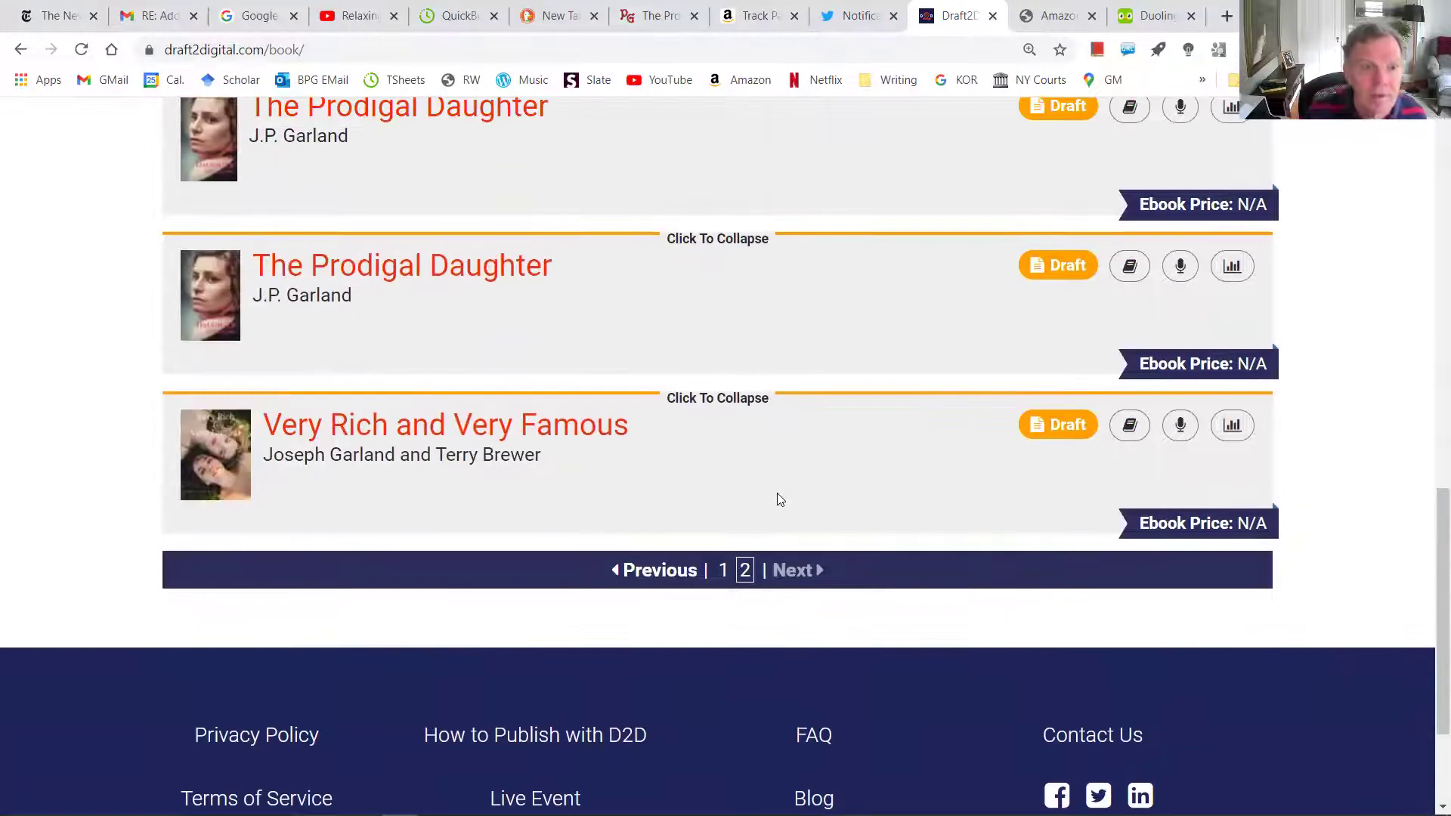
pyautogui.scroll(7, 768, 492)
pyautogui.scroll(-5, 767, 491)
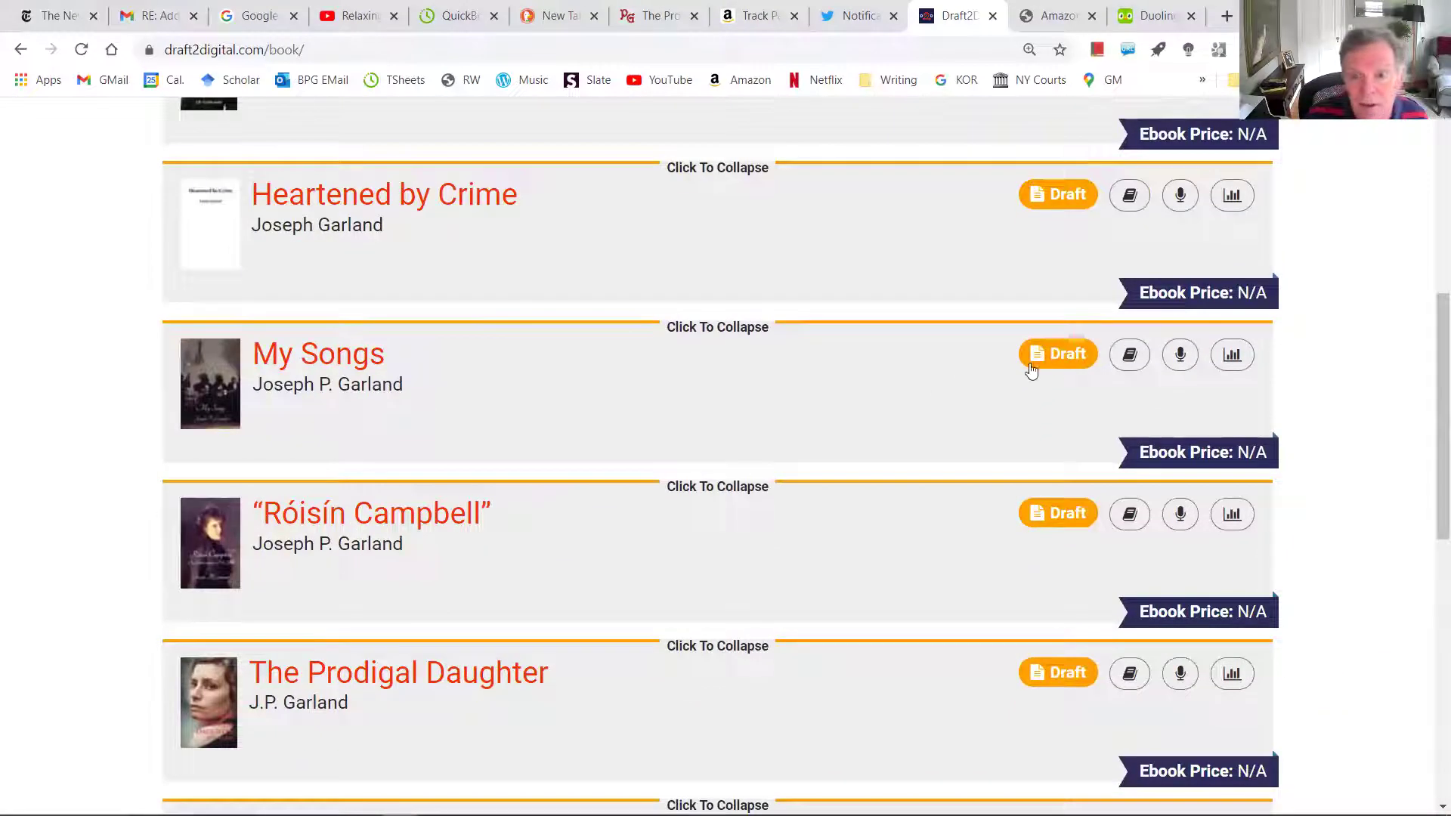
pyautogui.click(1069, 355)
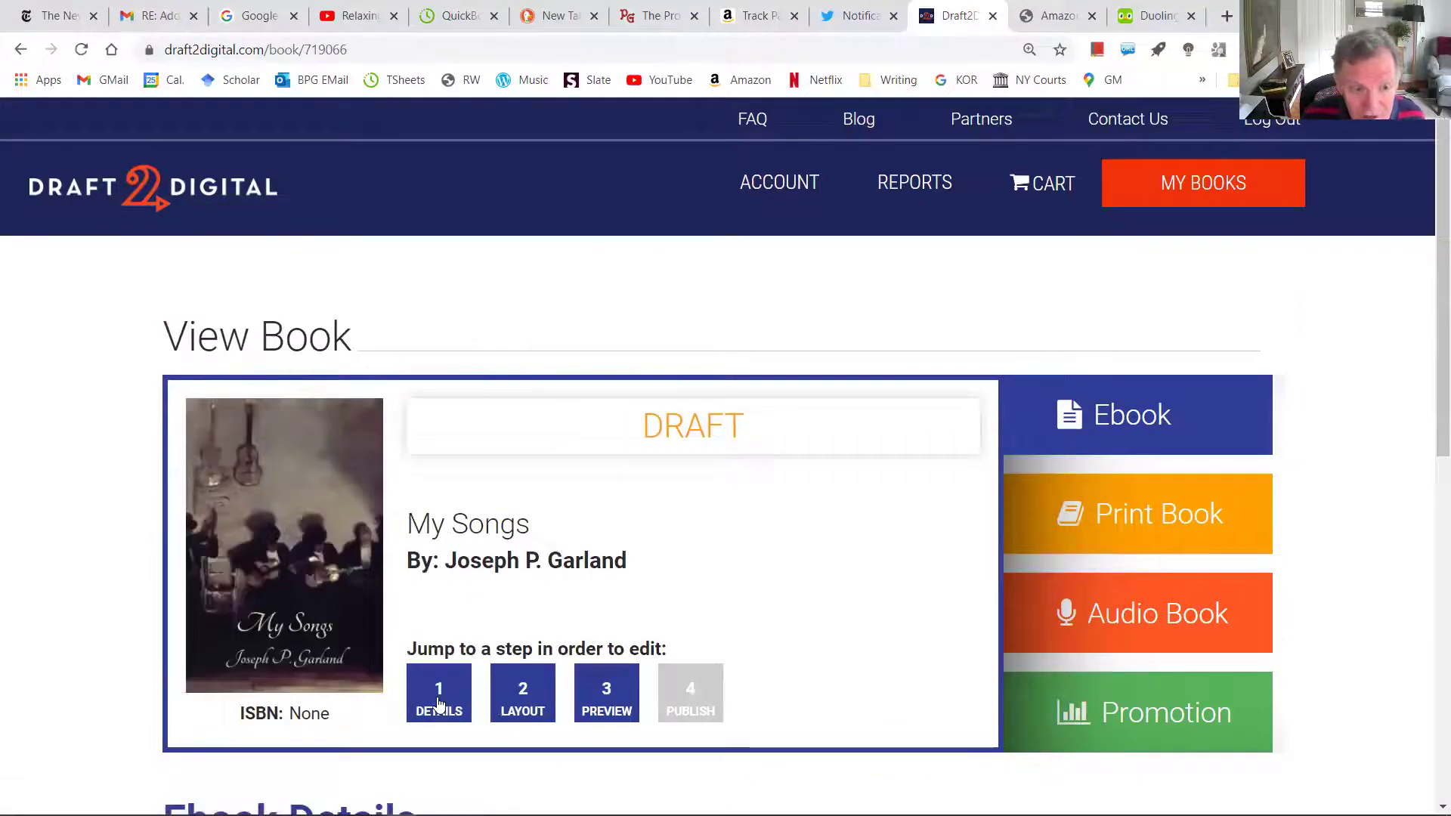
pyautogui.click(438, 702)
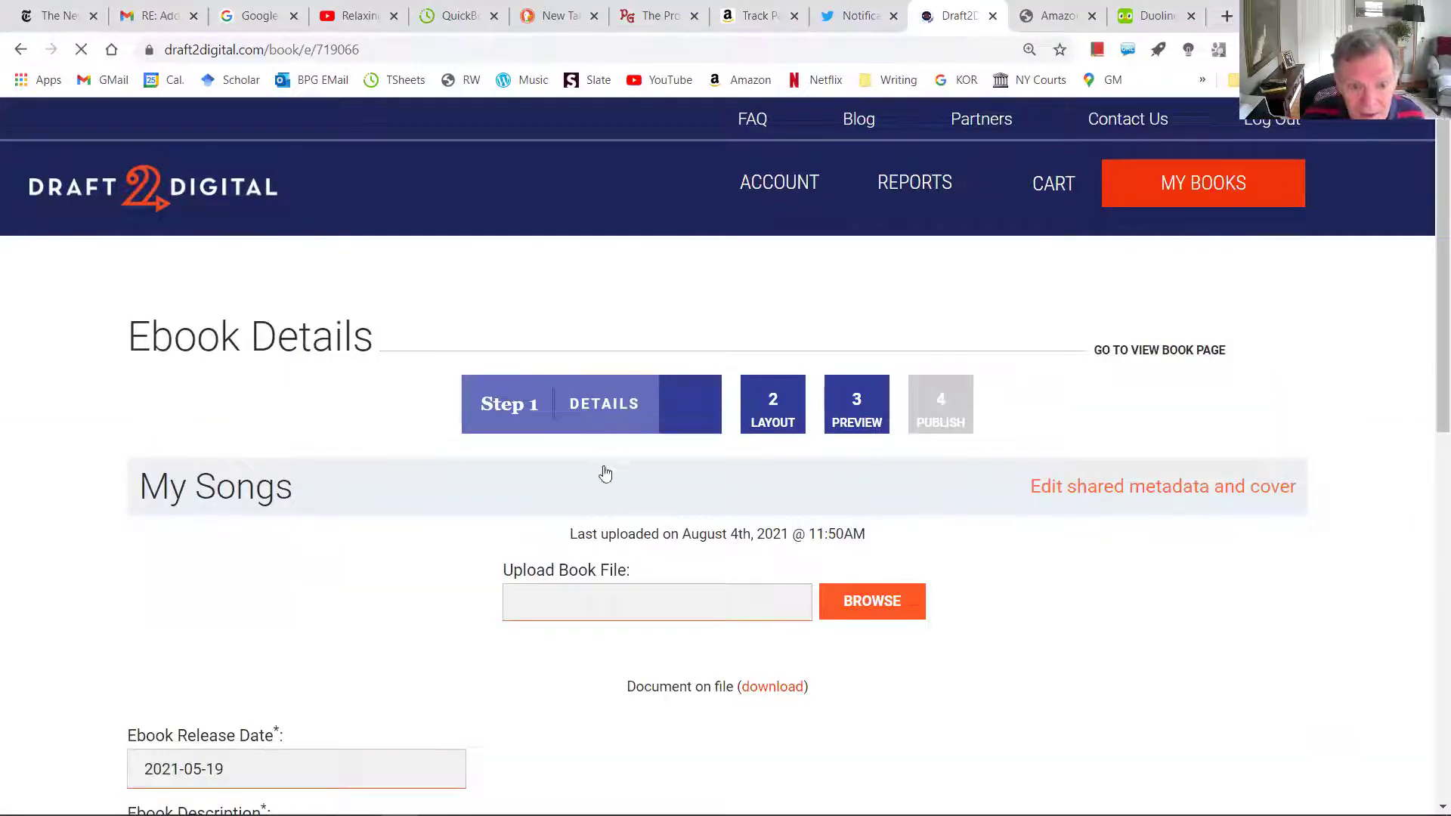
# Step: Upload "Joe Lyric Aug d2d.docx" from the Documents folder as the book file for My Songs
pyautogui.scroll(-1, 808, 477)
pyautogui.click(874, 508)
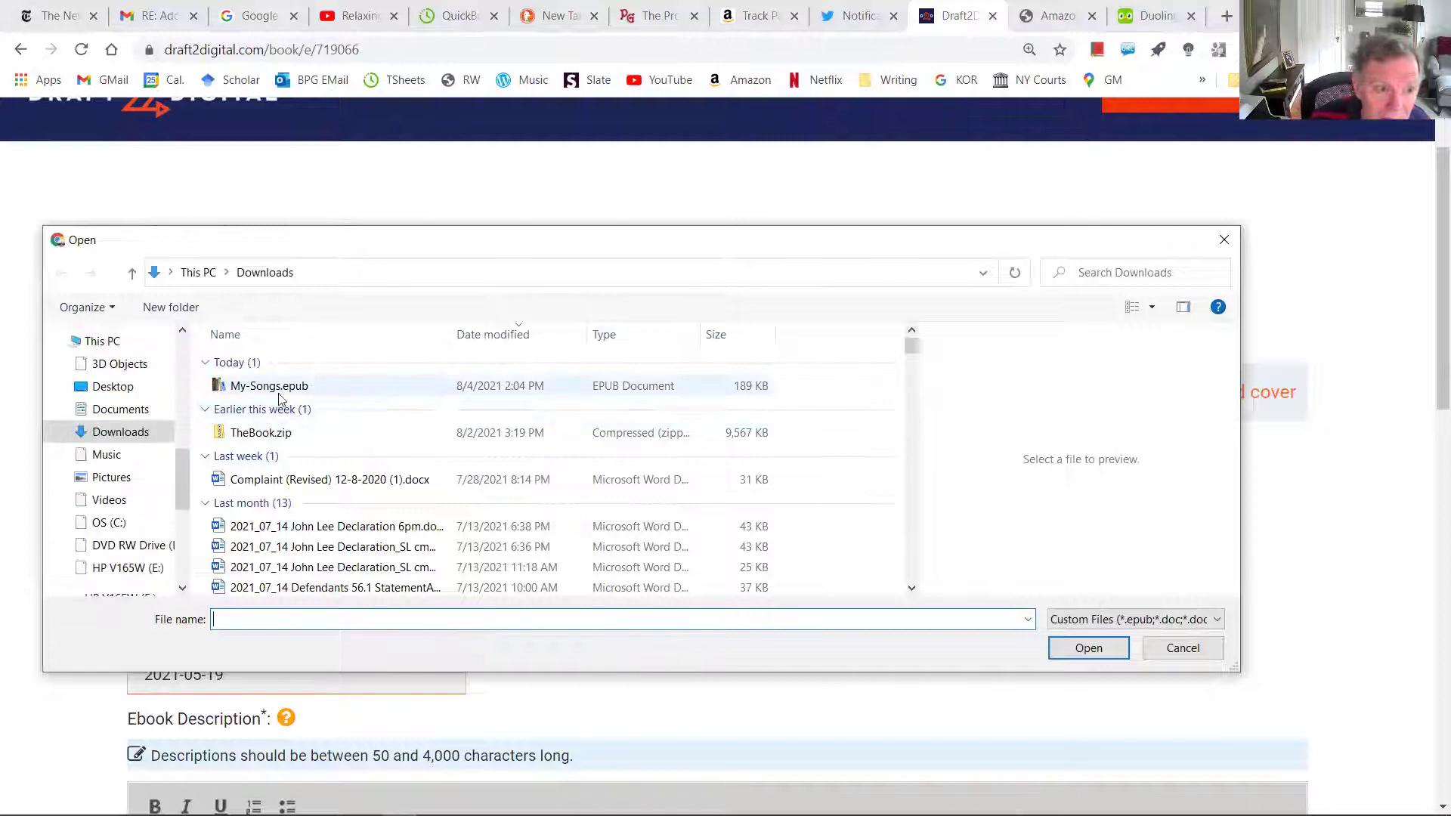
pyautogui.click(121, 411)
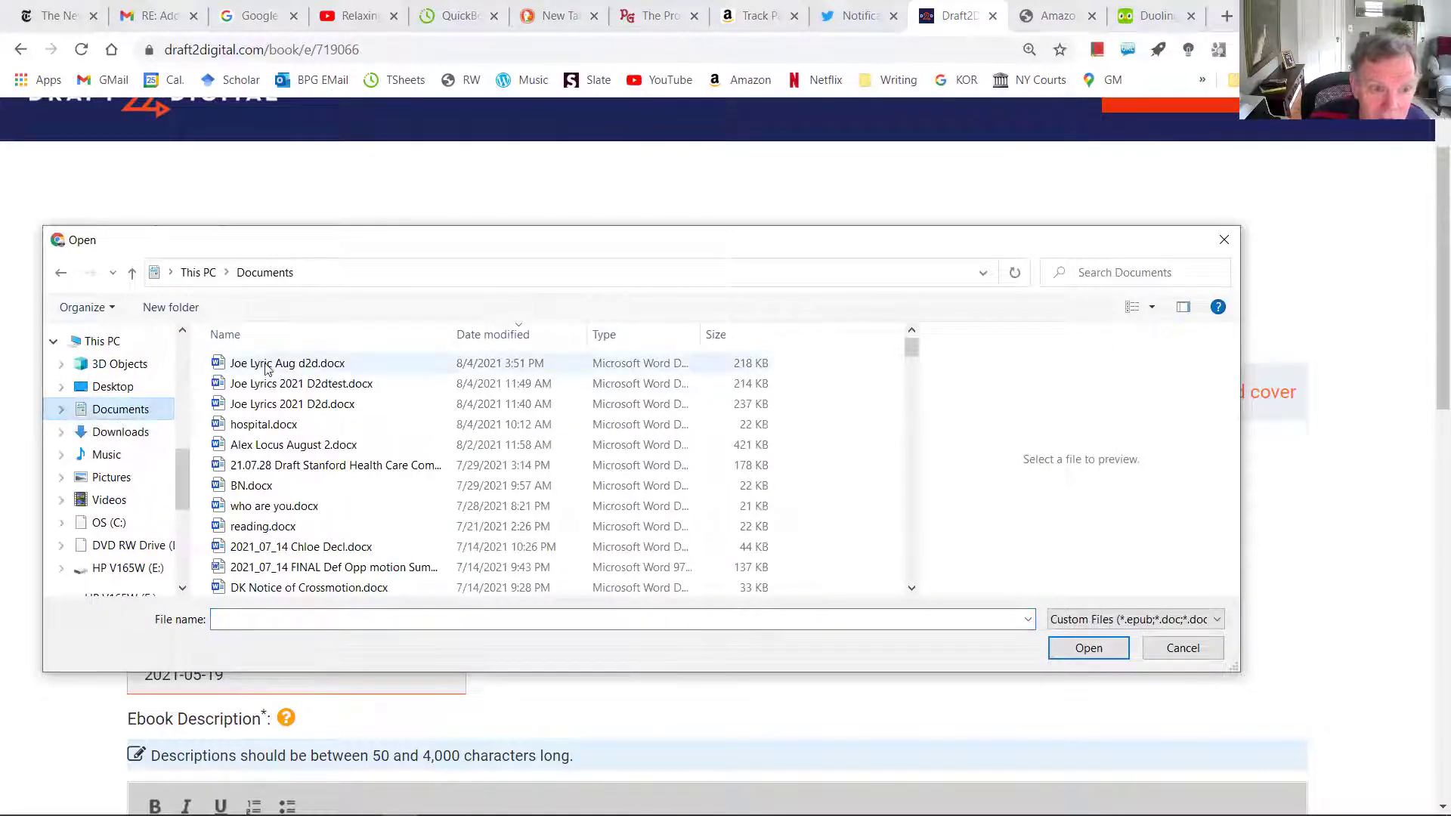
pyautogui.doubleClick(323, 369)
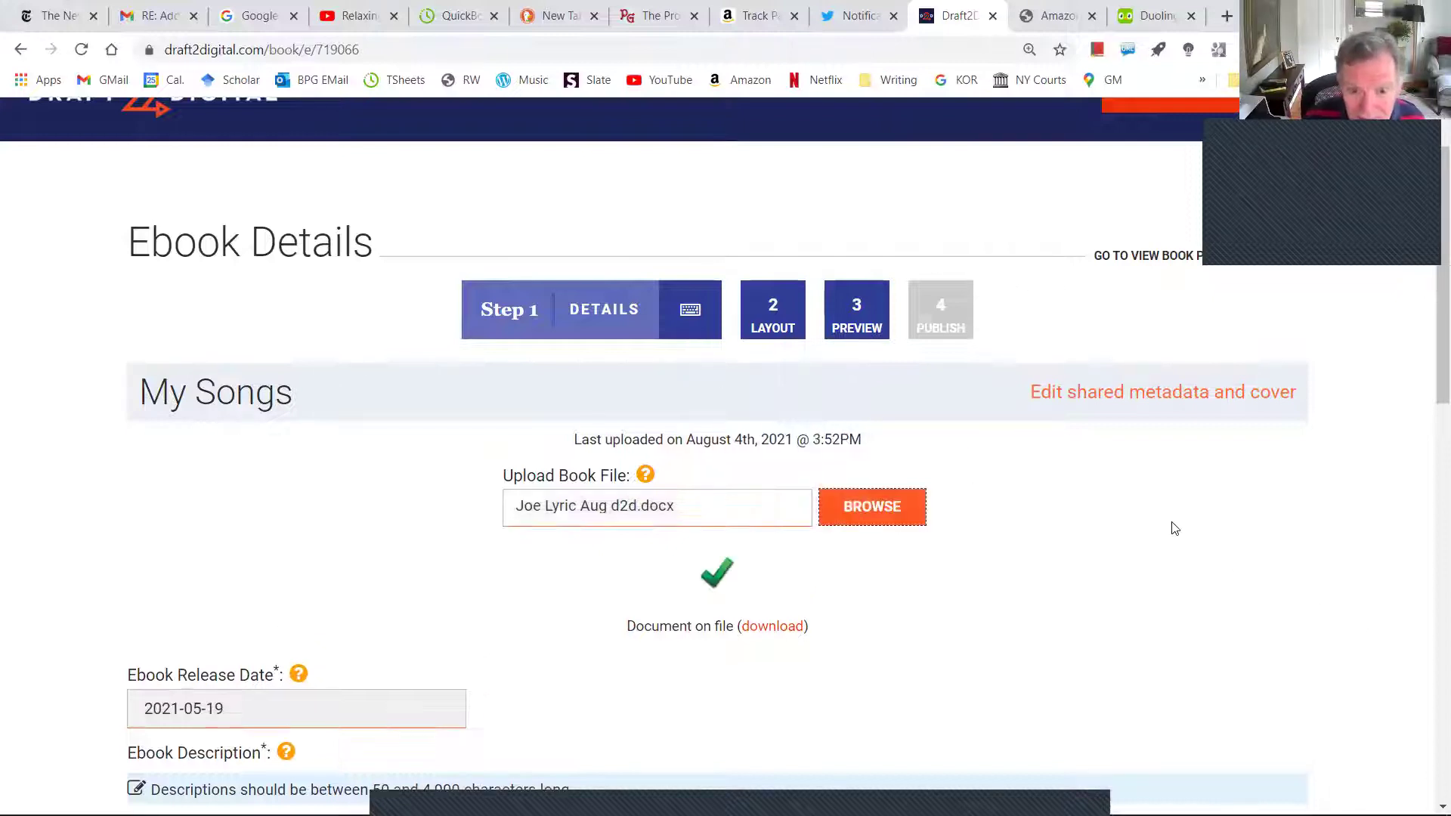
# Step: Review the remaining ebook details, including the description and ISBN choice, then save them and continue to the layout step
pyautogui.scroll(-6, 1016, 525)
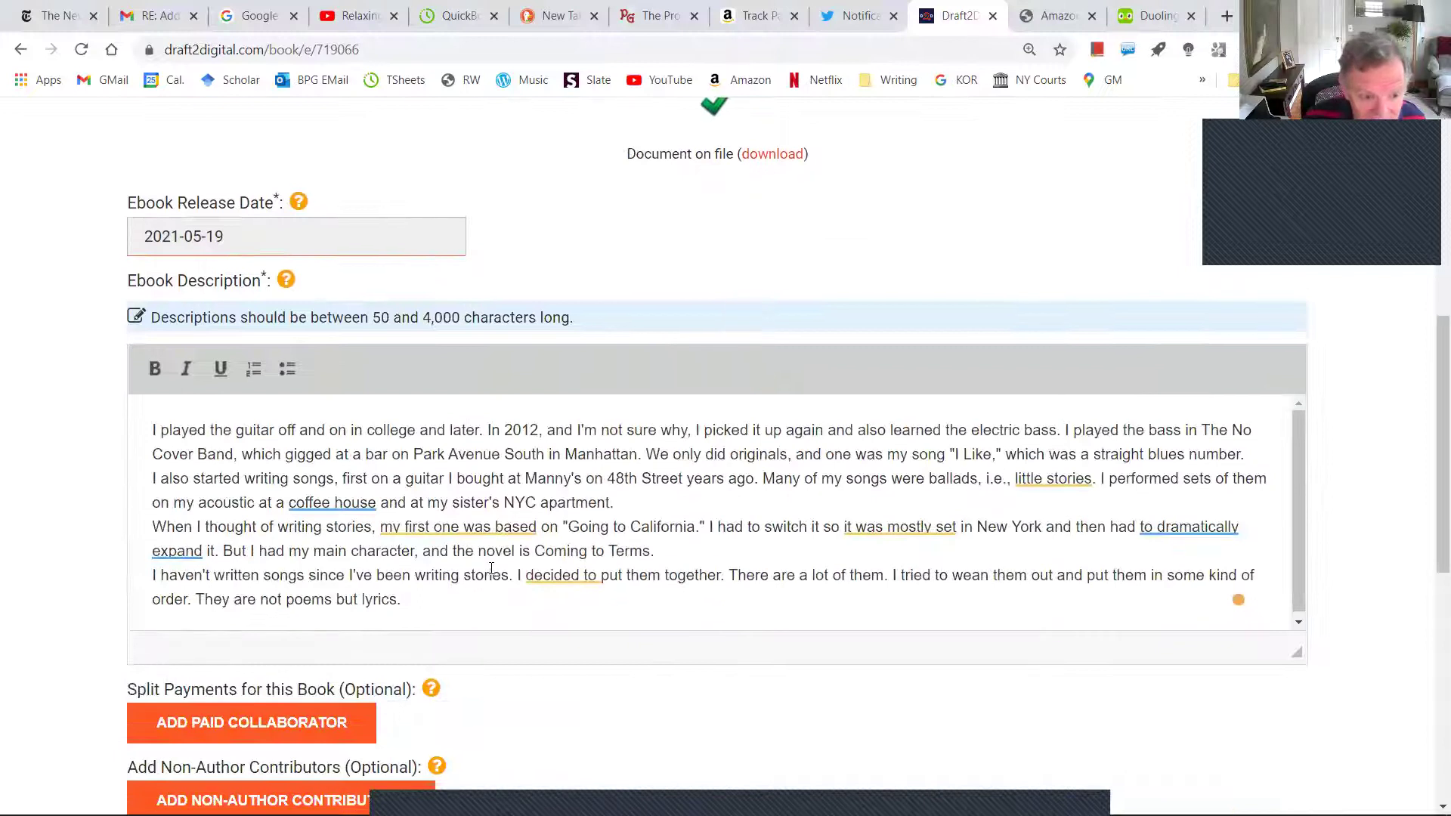
pyautogui.scroll(-5, 469, 641)
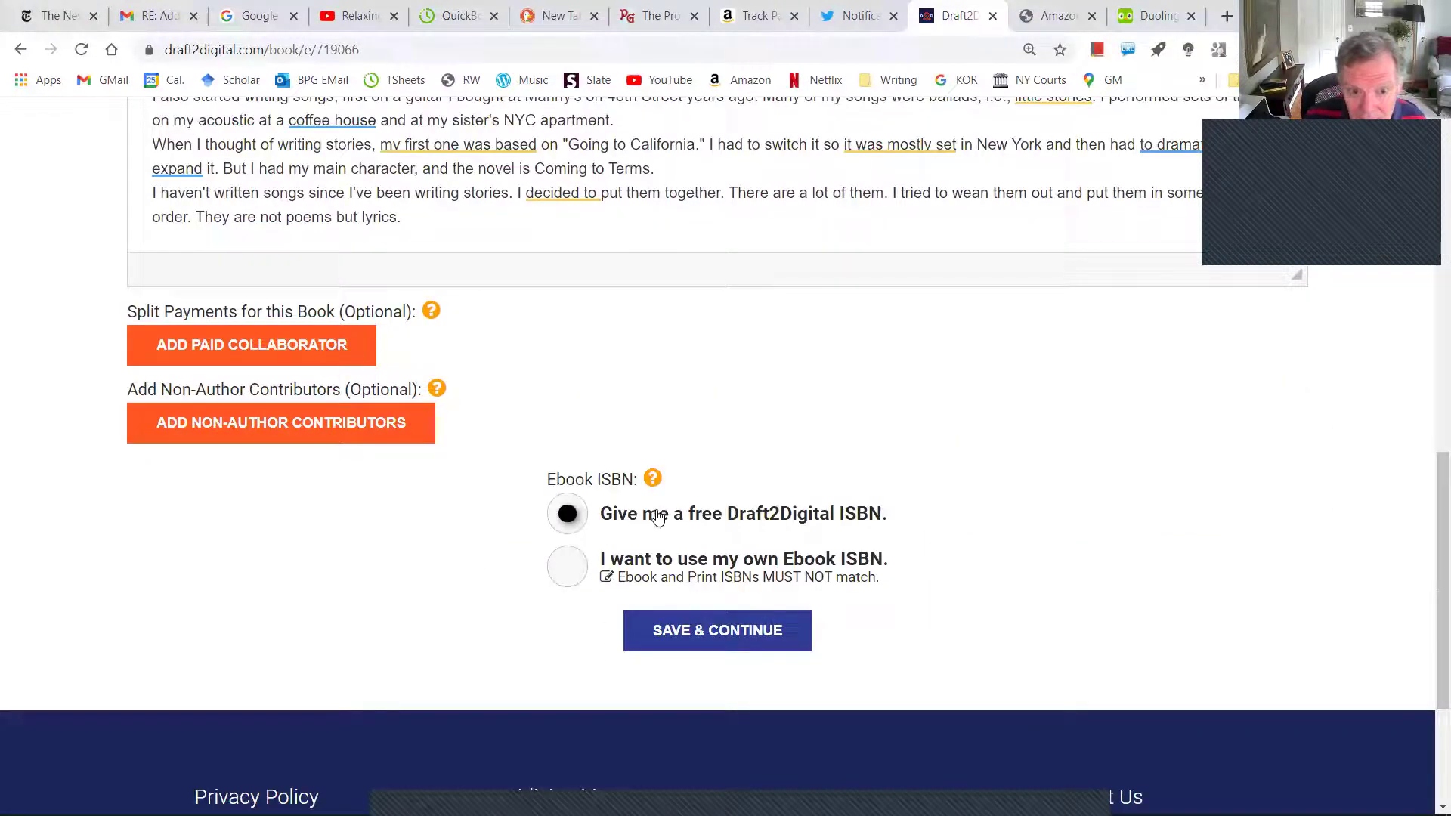
pyautogui.click(741, 630)
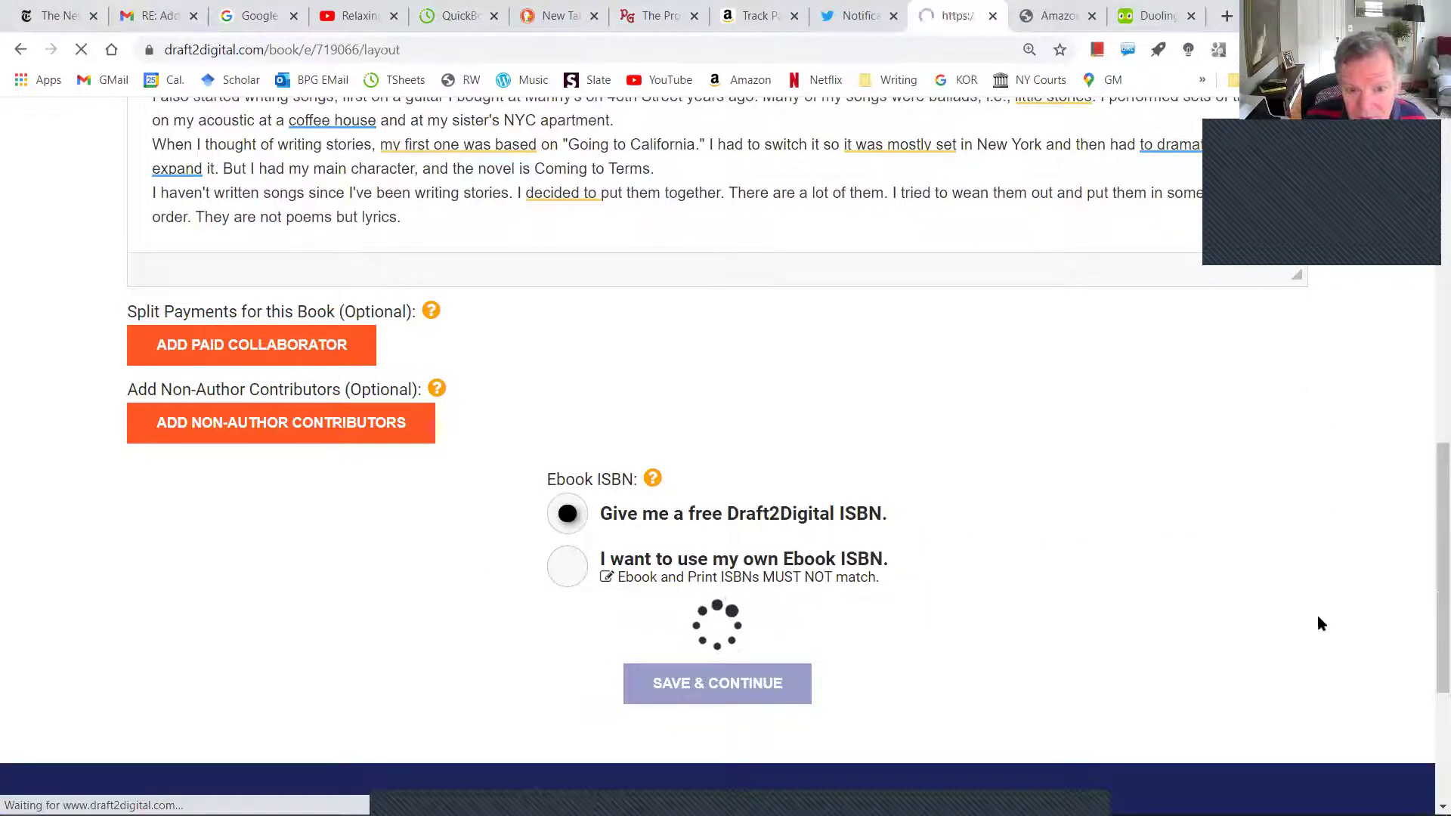
# Step: Check the song titles in the chapter layout, then save without adding end matter and continue to the preview
pyautogui.scroll(-6, 1209, 521)
pyautogui.scroll(-6, 867, 604)
pyautogui.scroll(-20, 876, 638)
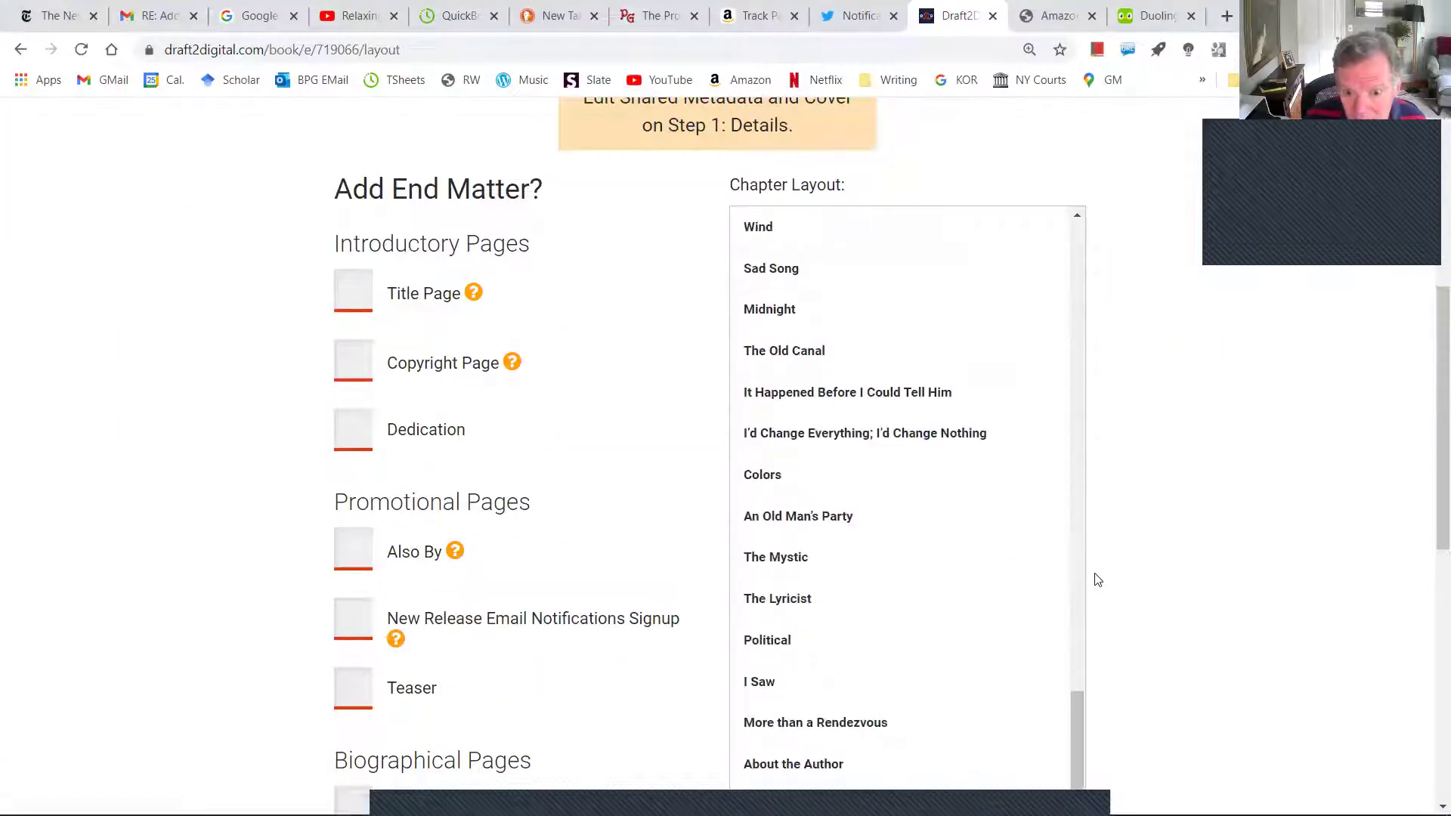
pyautogui.scroll(-3, 1097, 579)
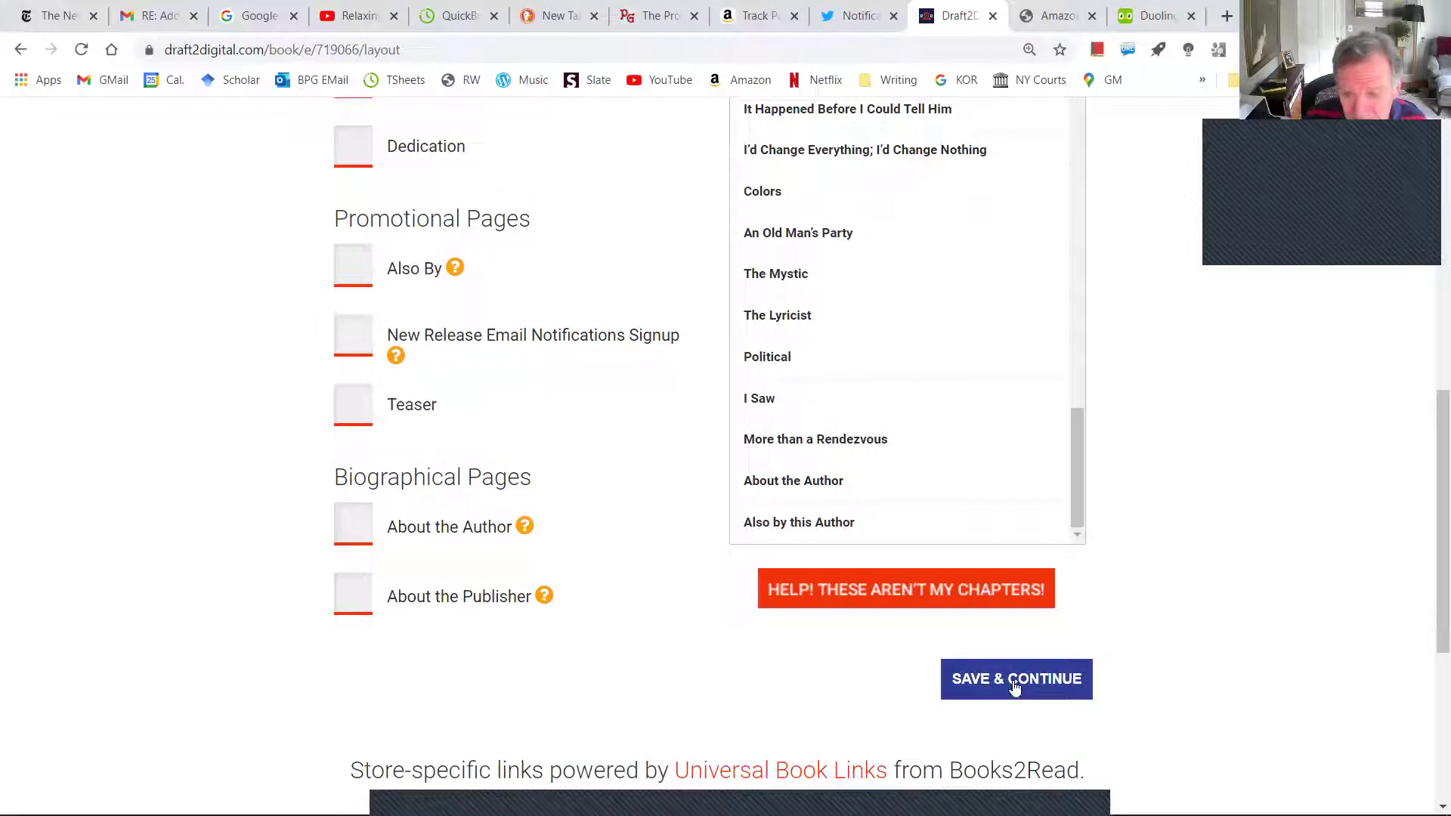
pyautogui.click(1013, 682)
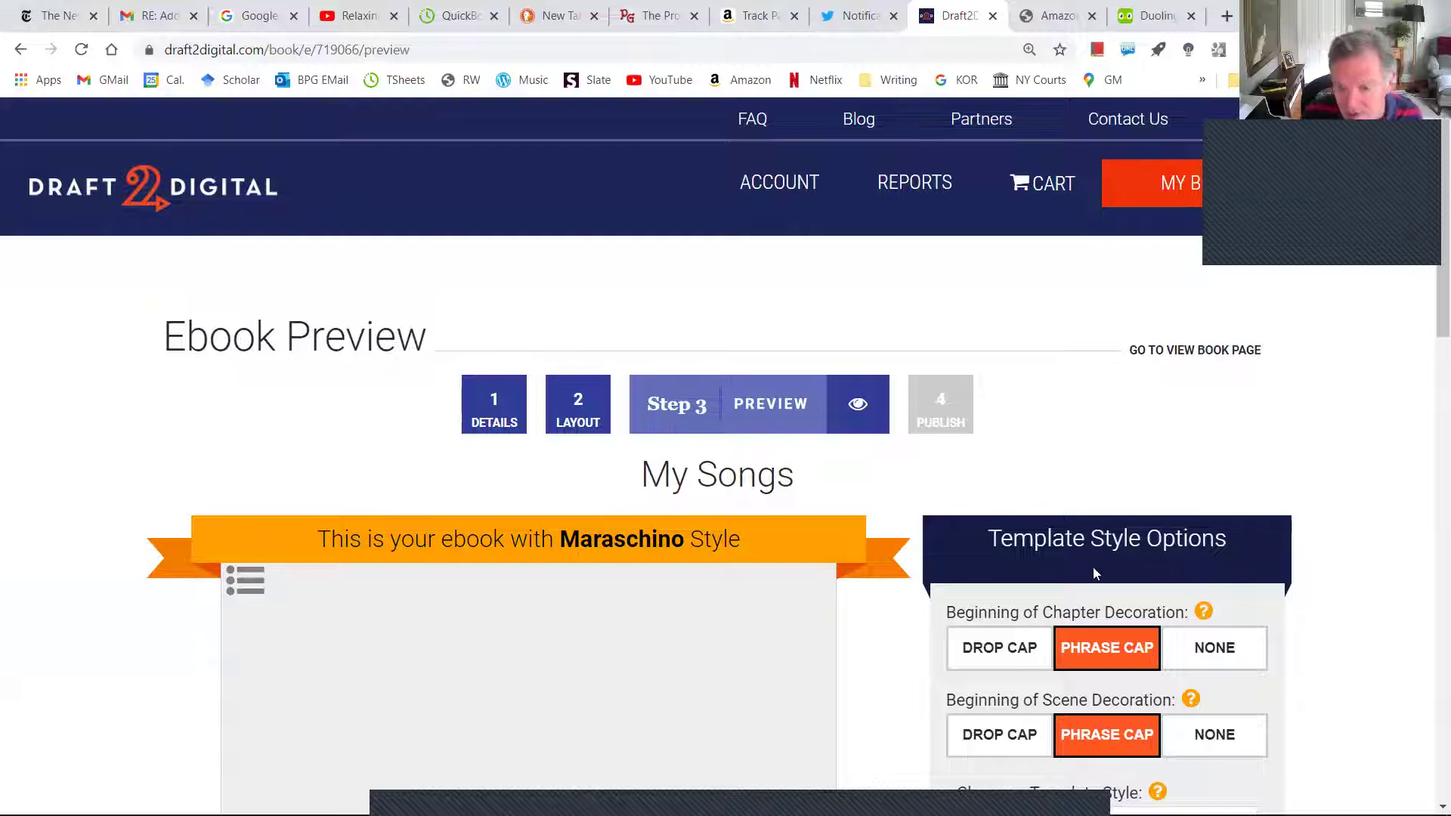
# Step: Look over the ebook preview's opening page and the available template style options
pyautogui.scroll(-3, 1294, 642)
pyautogui.scroll(-5, 1316, 658)
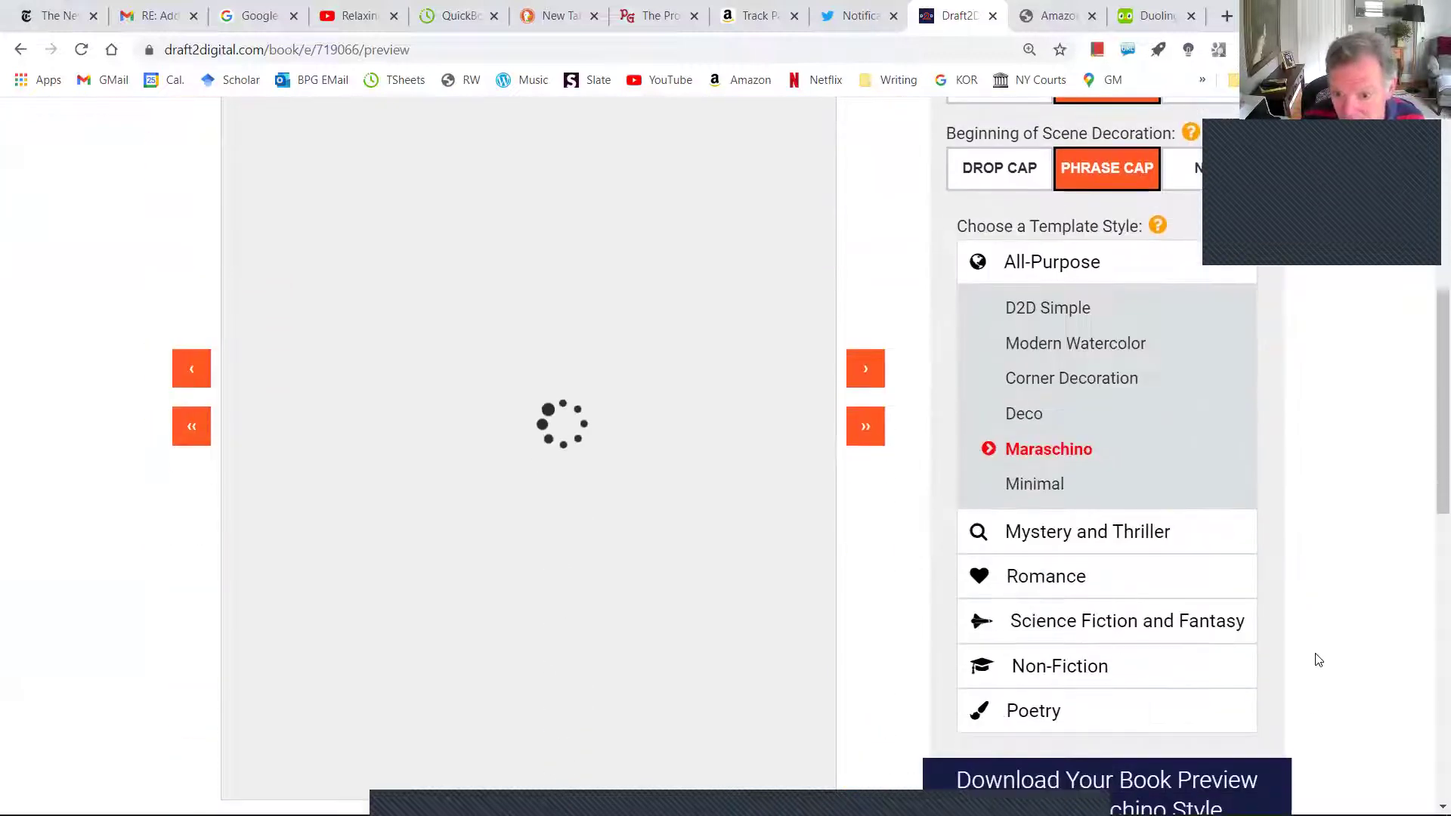
pyautogui.scroll(-4, 1317, 658)
pyautogui.scroll(5, 1292, 657)
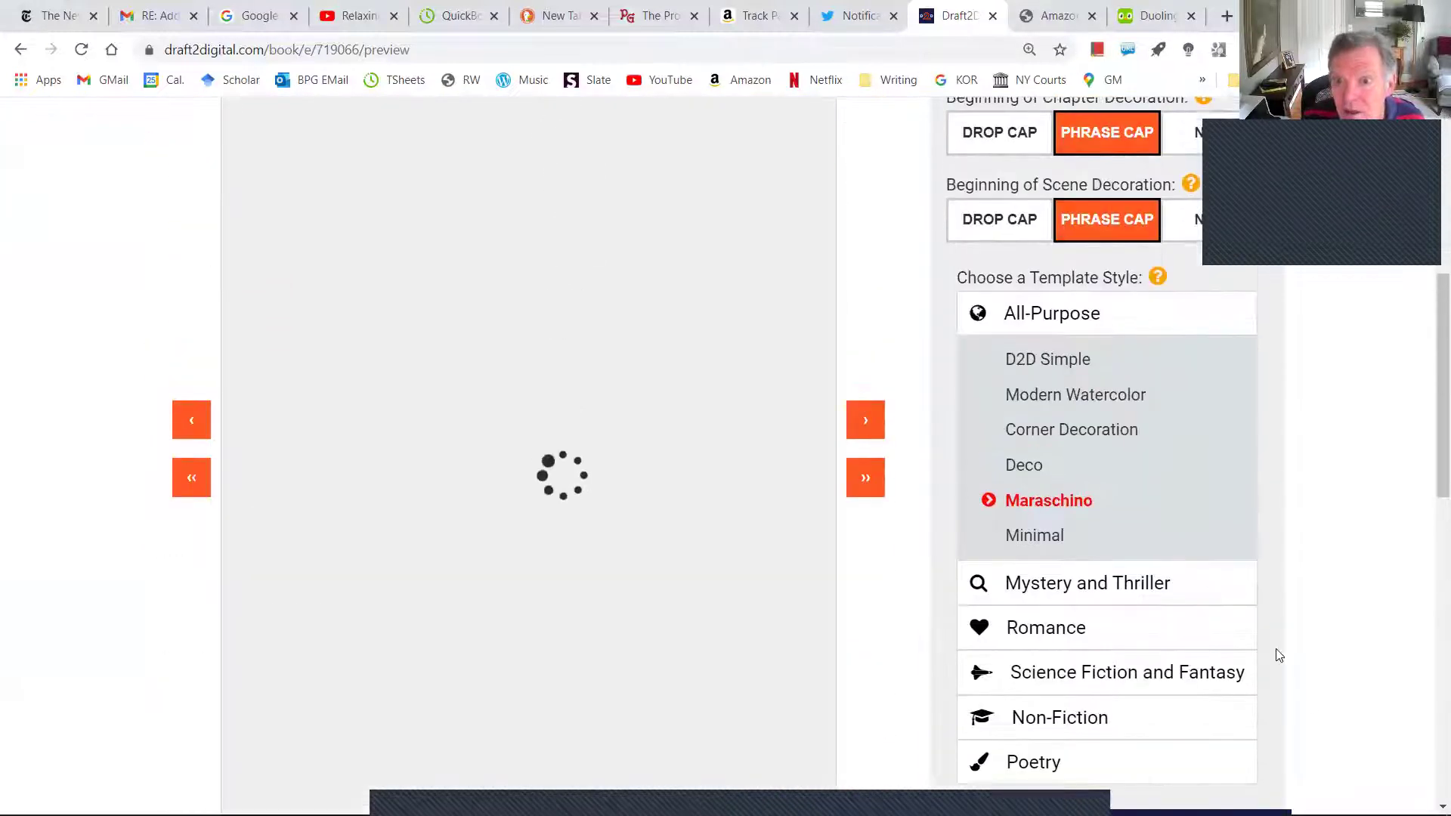
pyautogui.scroll(2, 1277, 653)
pyautogui.scroll(-3, 1276, 653)
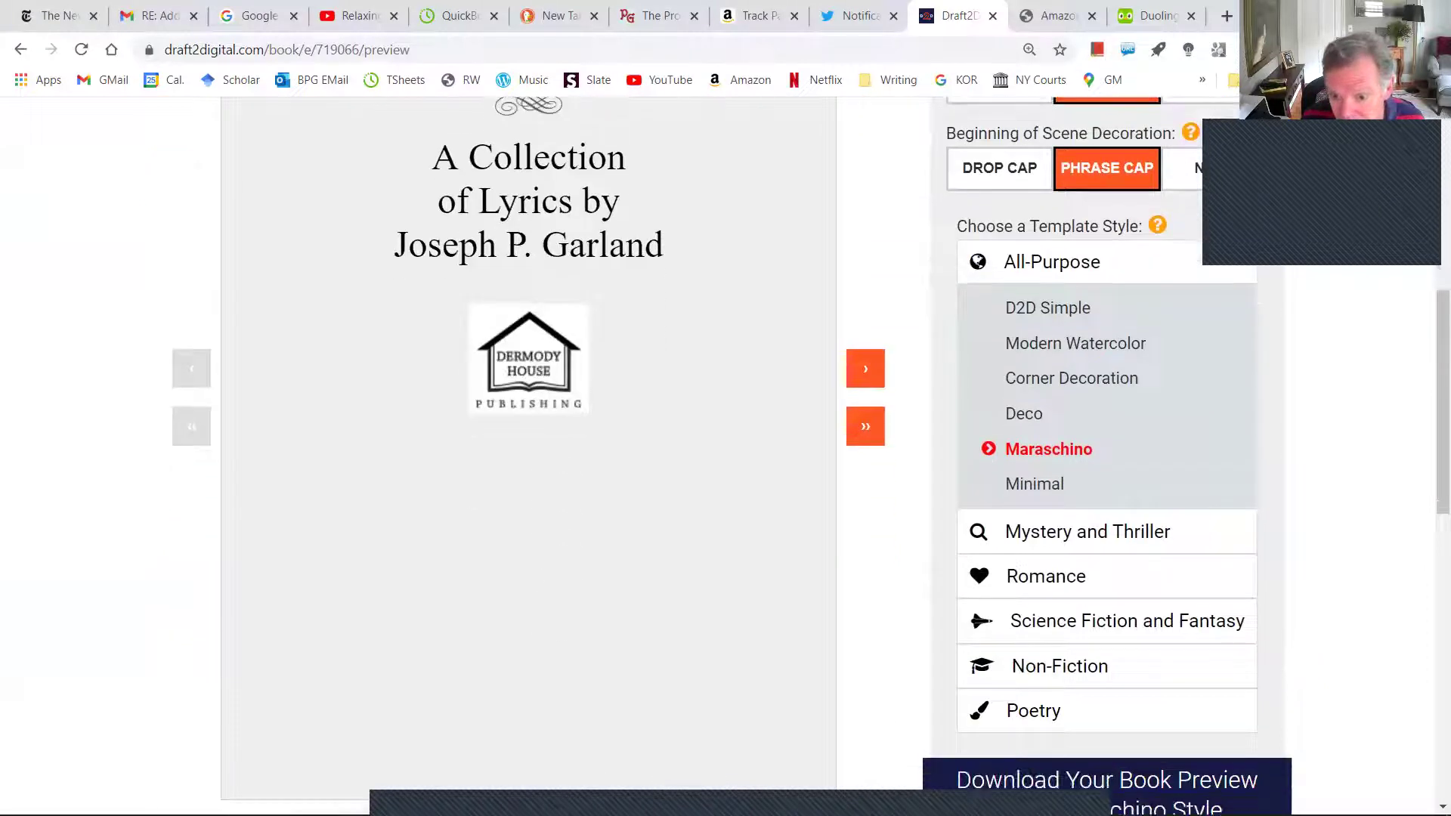
pyautogui.scroll(3, 695, 631)
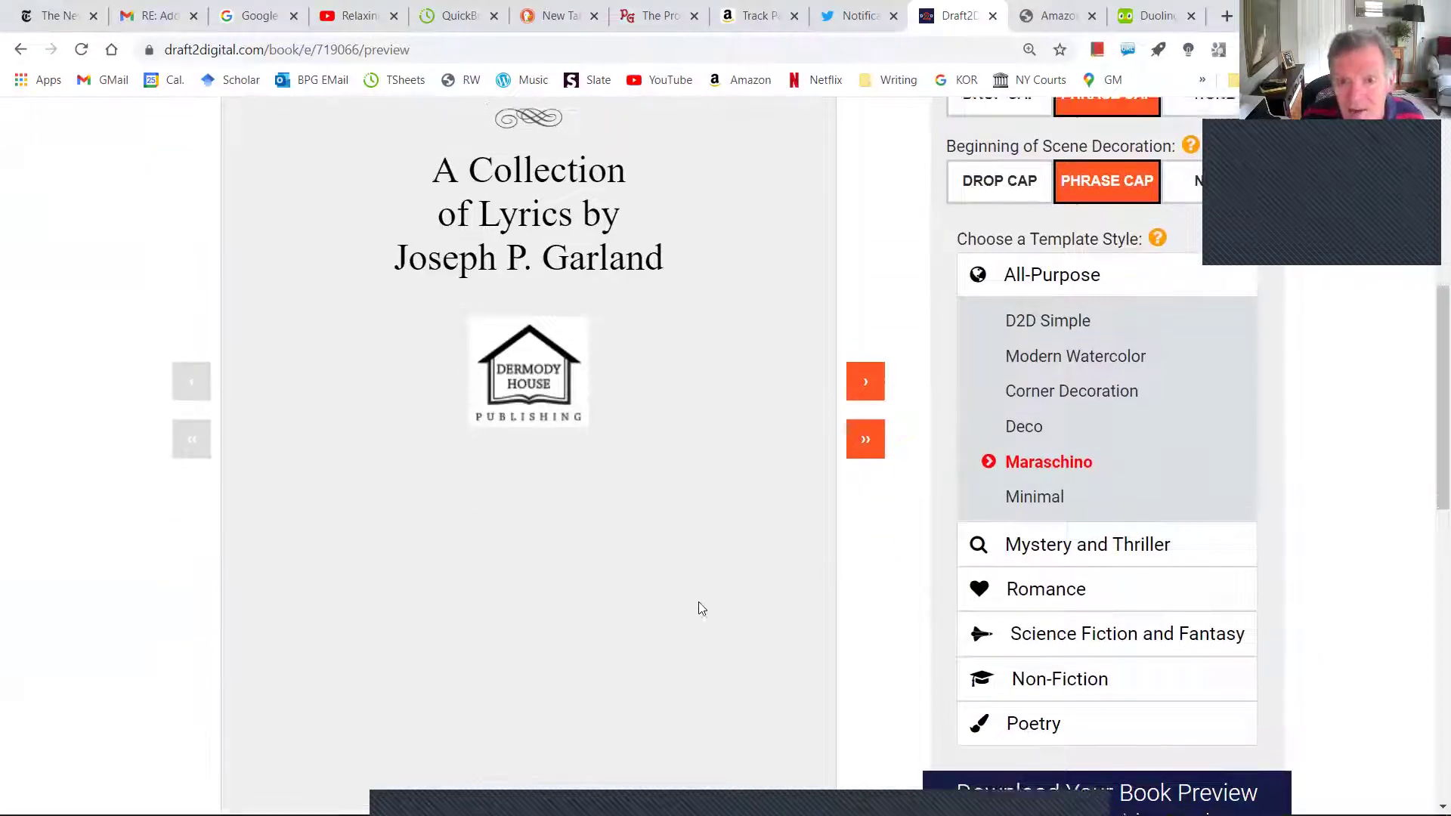
# Step: Page forward through the ebook preview, past the copyright page and Introduction, to the song Barrington
pyautogui.click(869, 570)
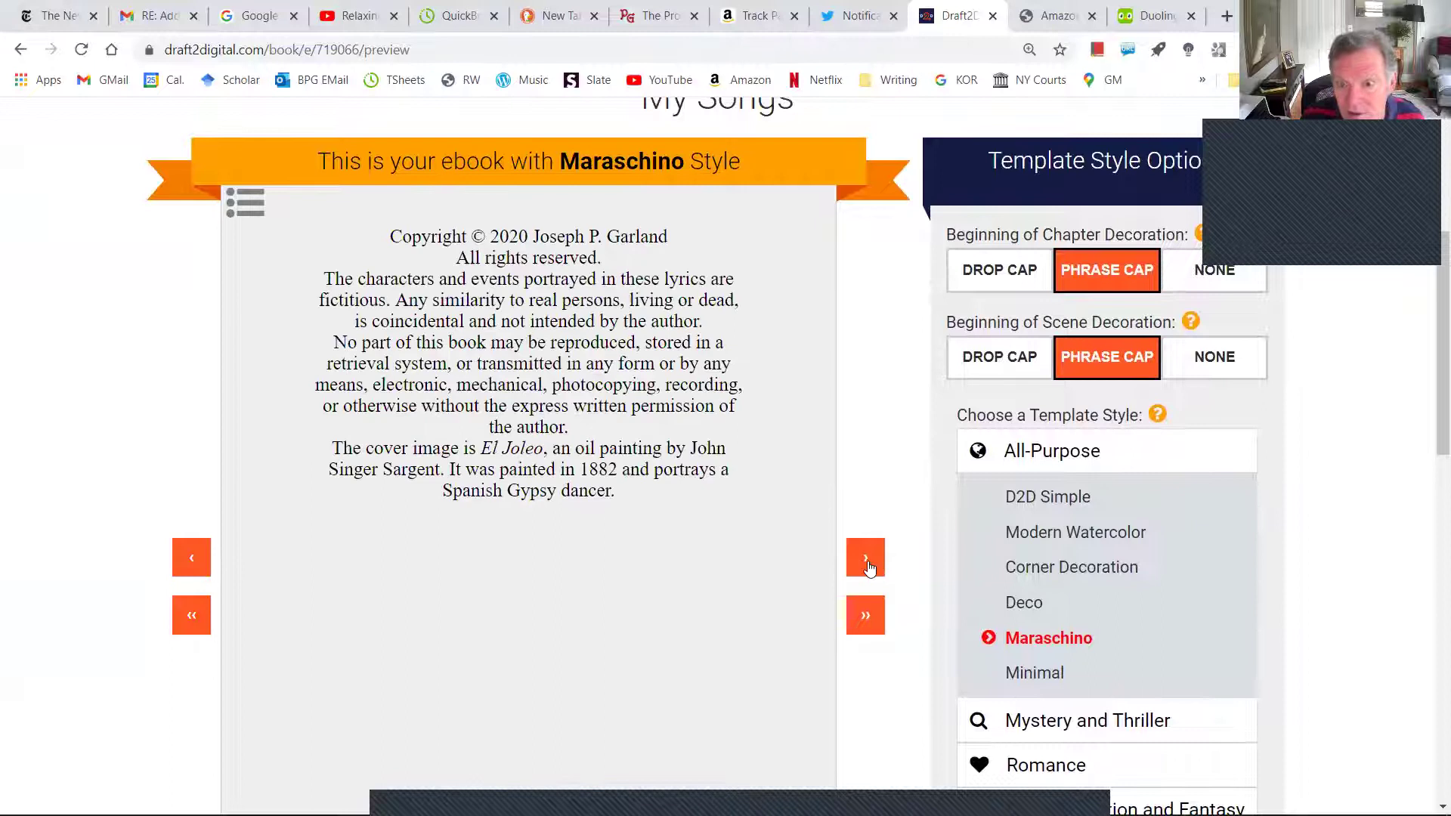
pyautogui.click(869, 568)
pyautogui.click(869, 568)
pyautogui.click(869, 569)
pyautogui.click(869, 568)
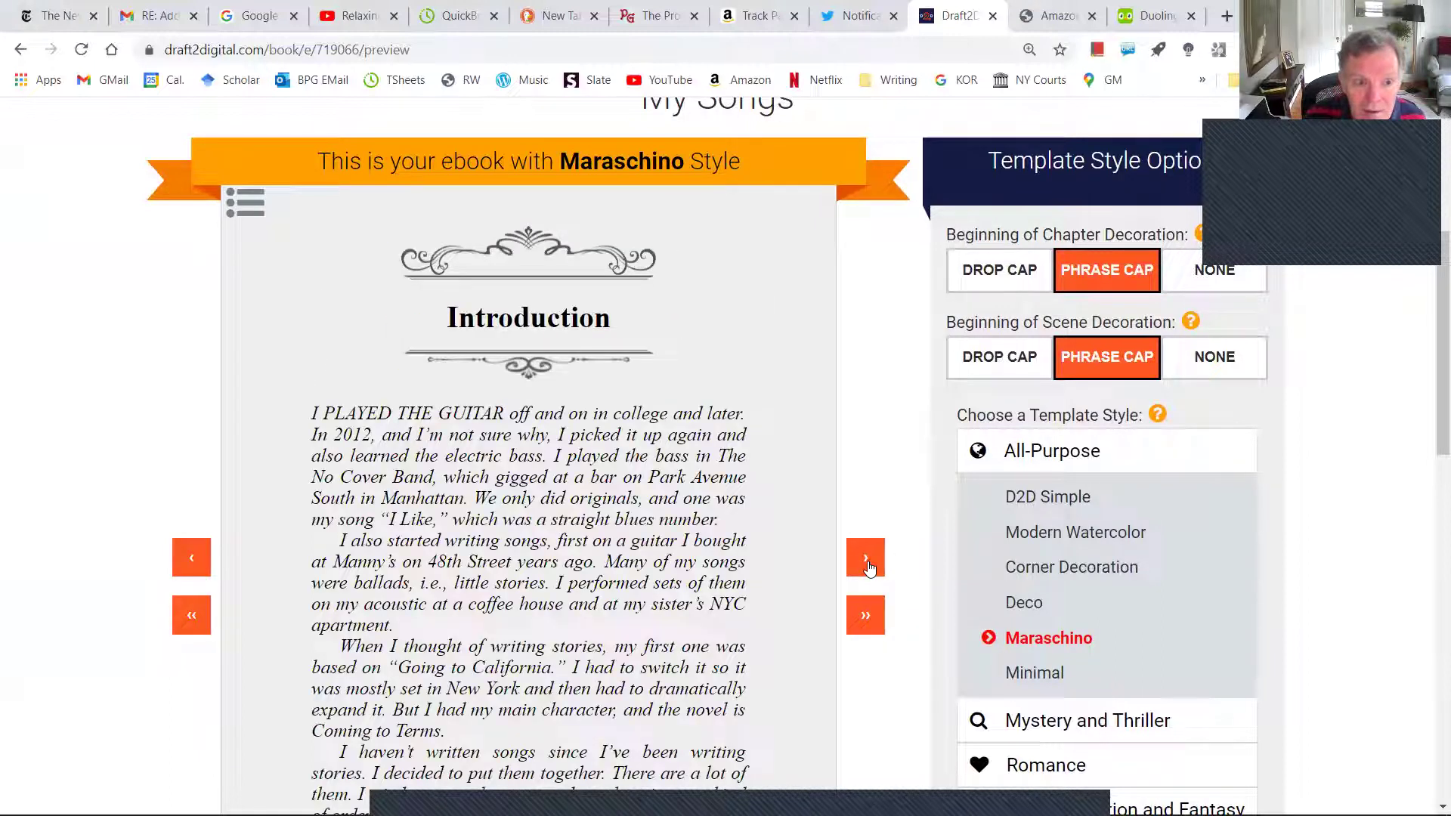
pyautogui.click(869, 568)
pyautogui.click(868, 568)
pyautogui.click(868, 568)
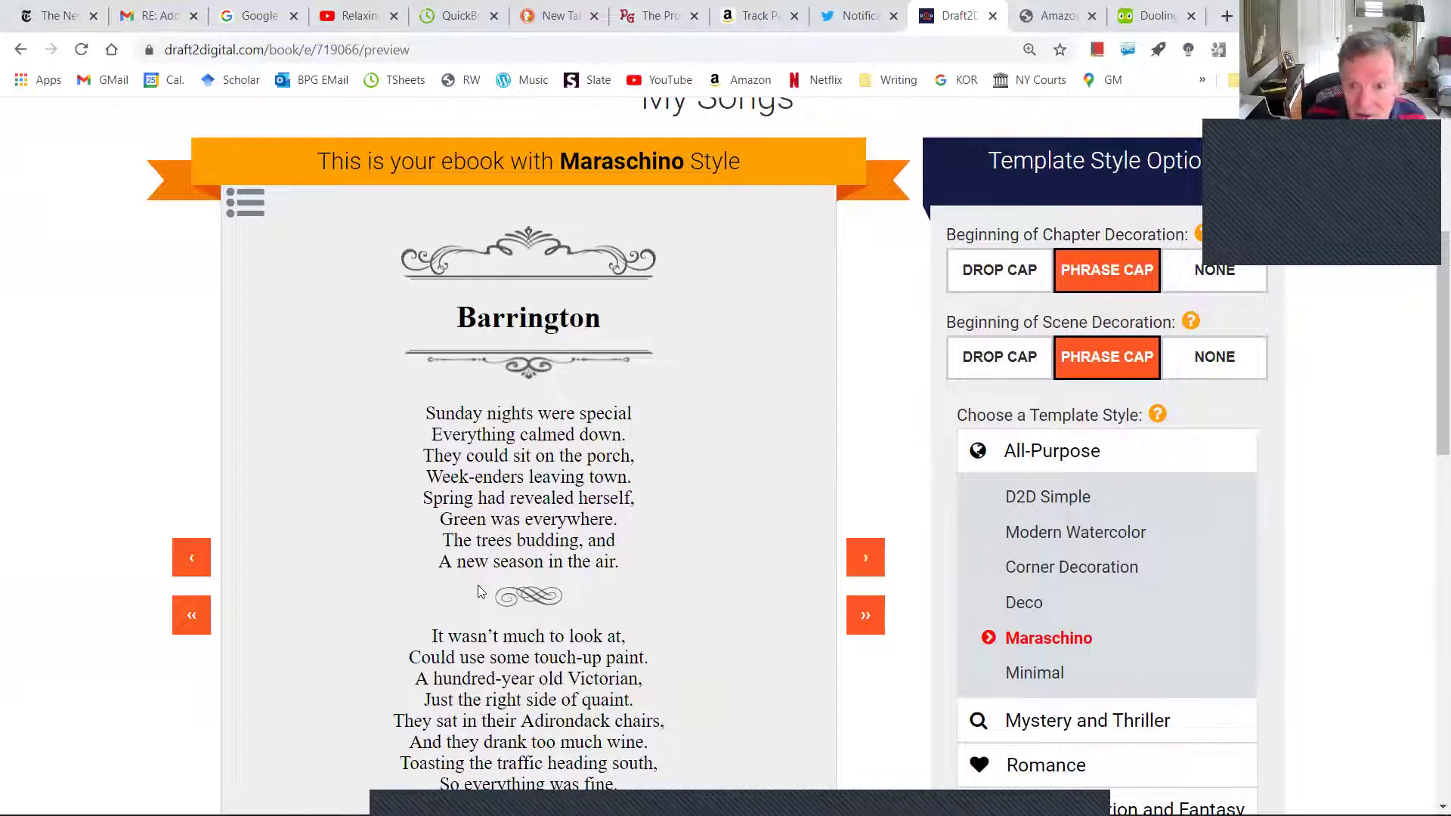
# Step: Change the template style to D2D Simple and check the spacing between stanzas in Barrington
pyautogui.scroll(-1, 1209, 708)
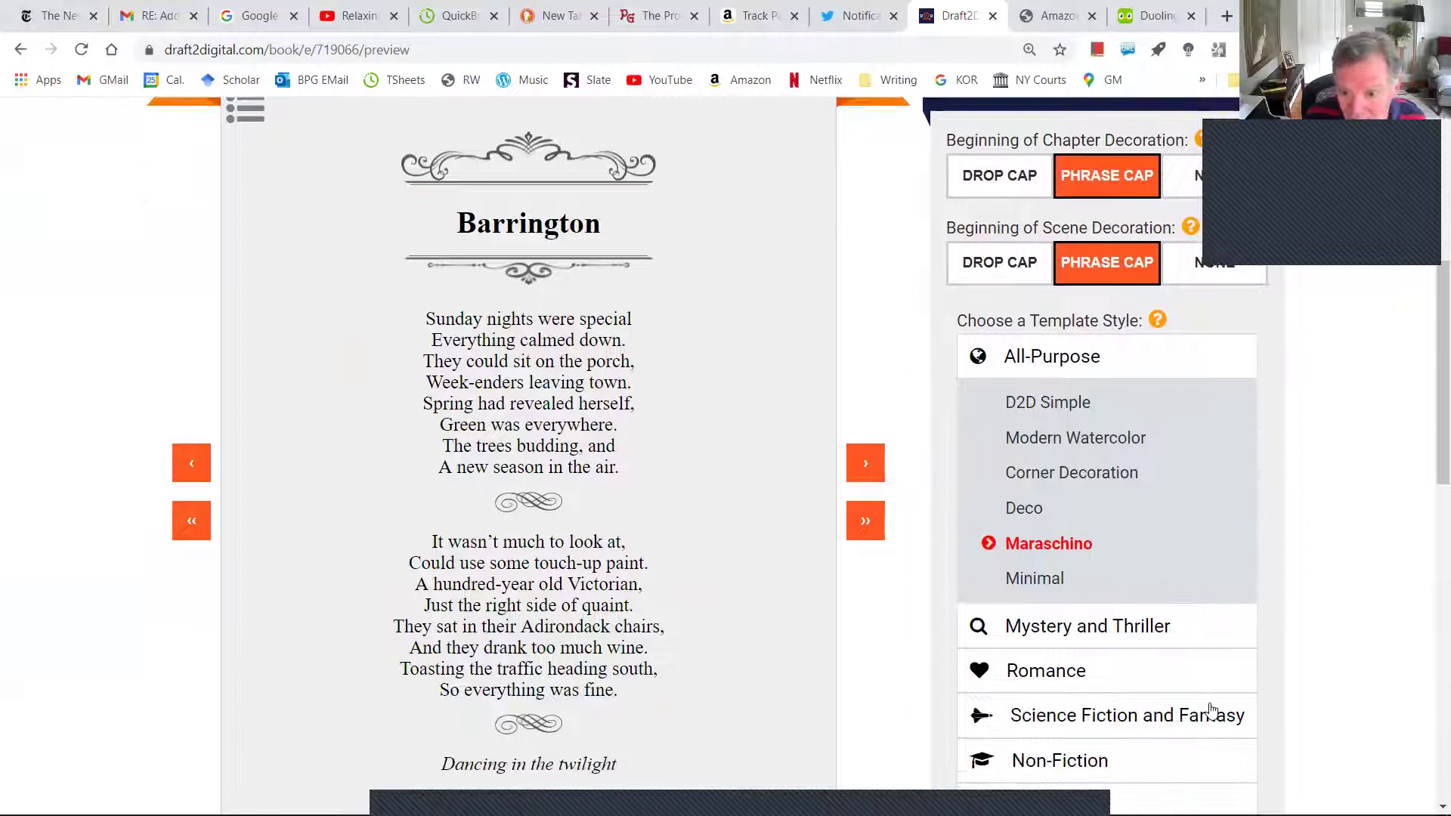
pyautogui.scroll(-3, 1209, 708)
pyautogui.scroll(5, 1054, 643)
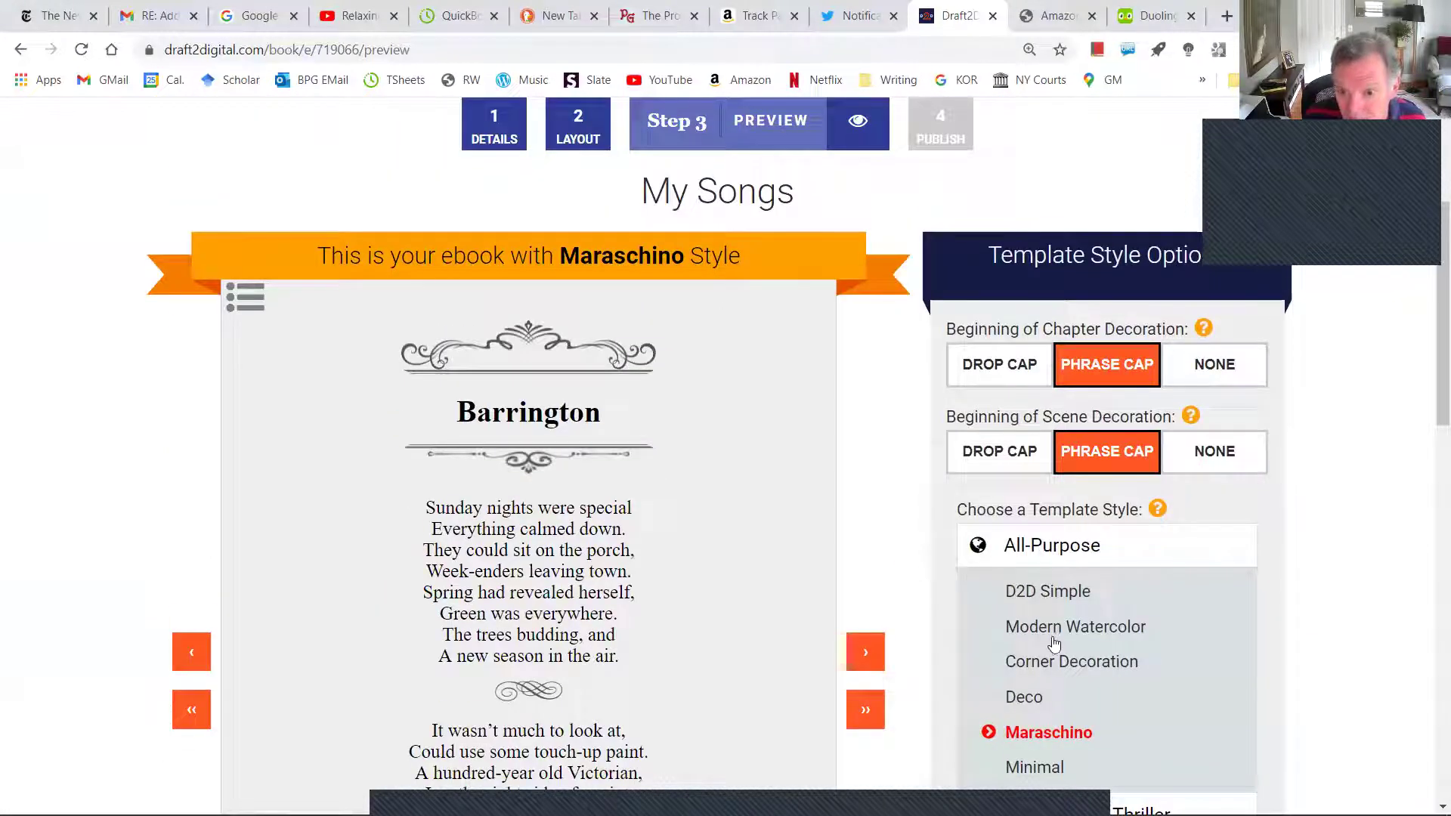
pyautogui.scroll(-1, 1054, 643)
pyautogui.click(1029, 505)
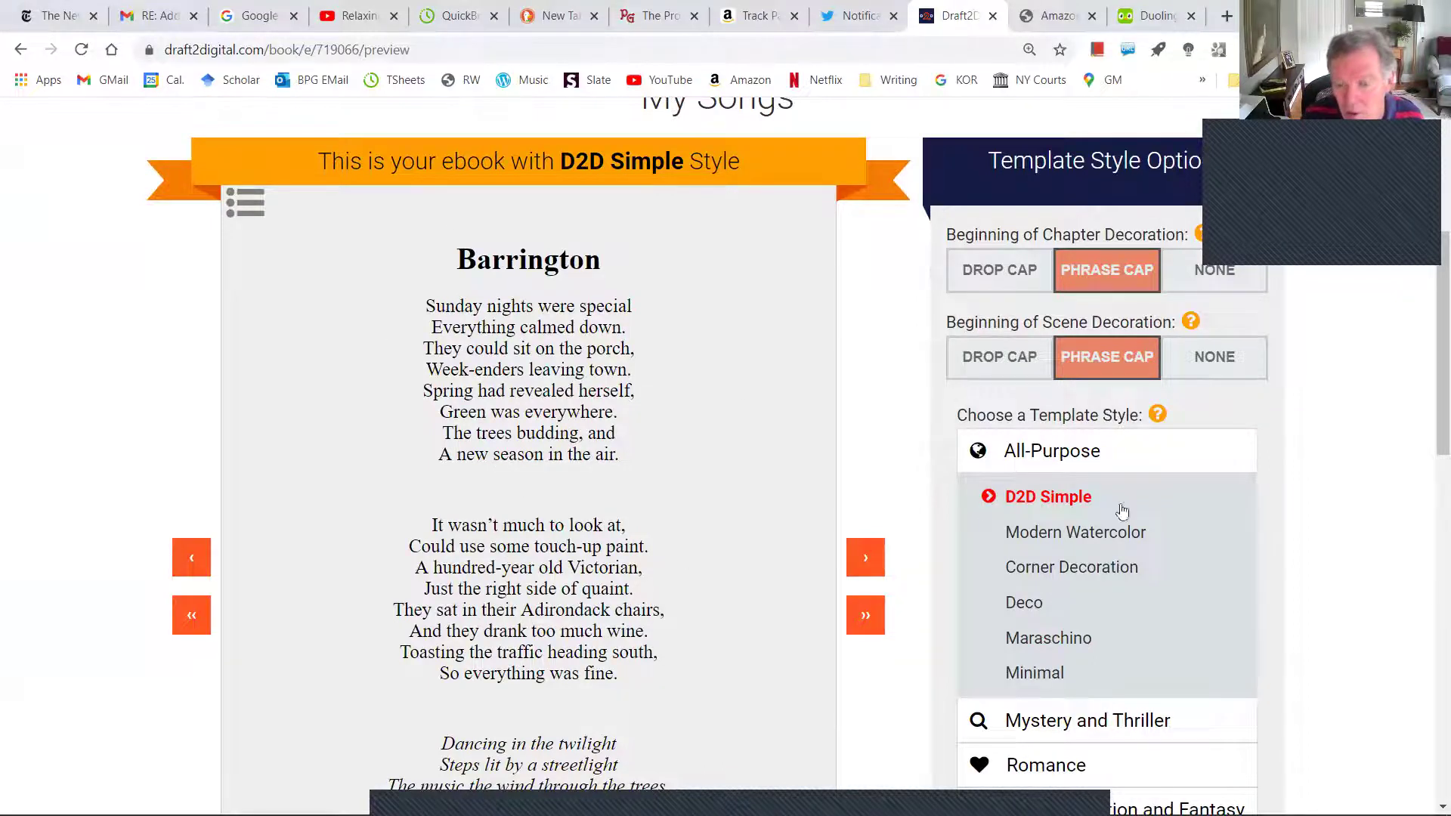
pyautogui.scroll(-4, 1425, 605)
pyautogui.scroll(-3, 1070, 682)
pyautogui.scroll(3, 1057, 687)
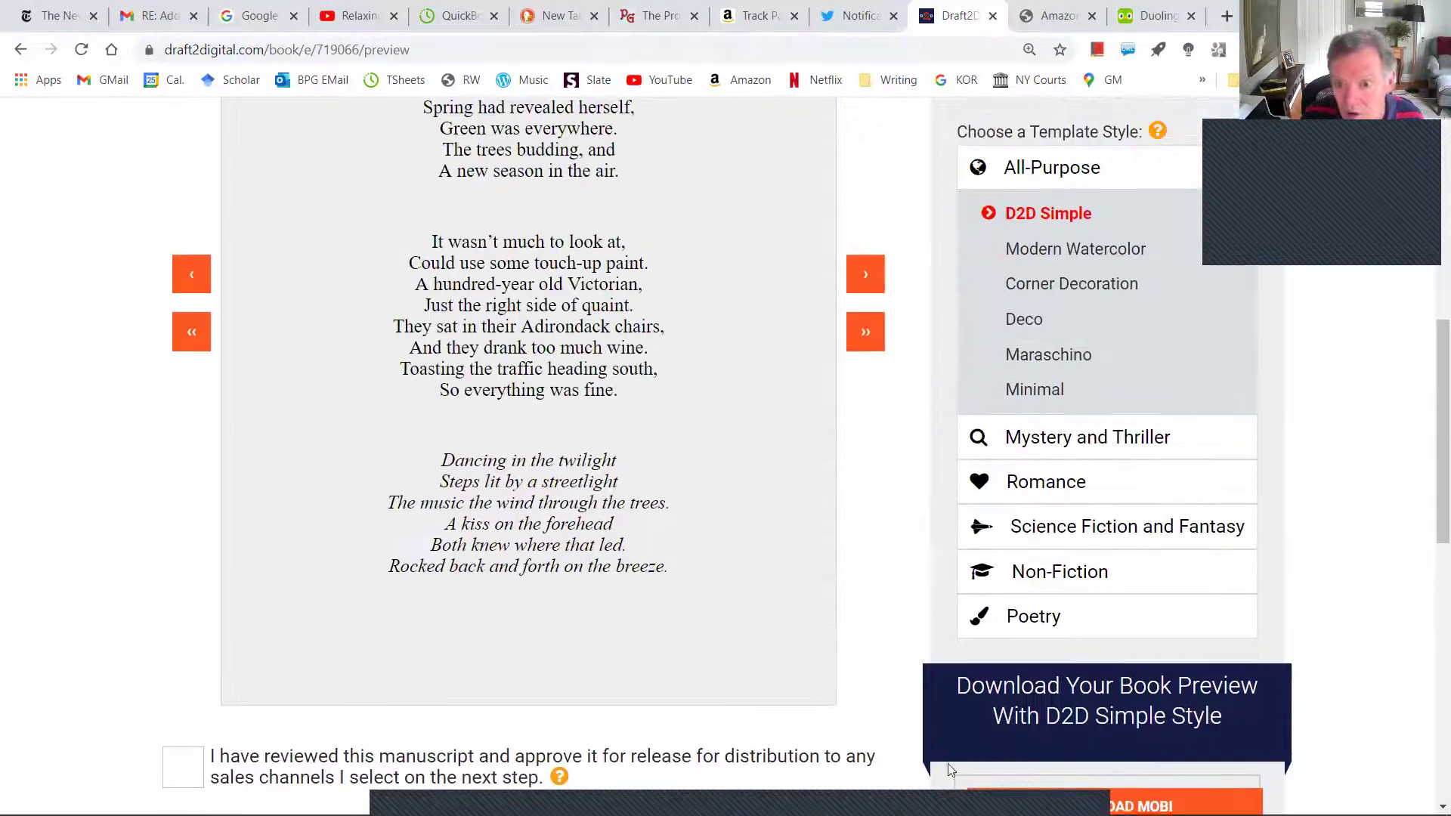
# Step: Change the template style to Simple from the Poetry category and check the spacing between stanzas in Barrington
pyautogui.click(1032, 628)
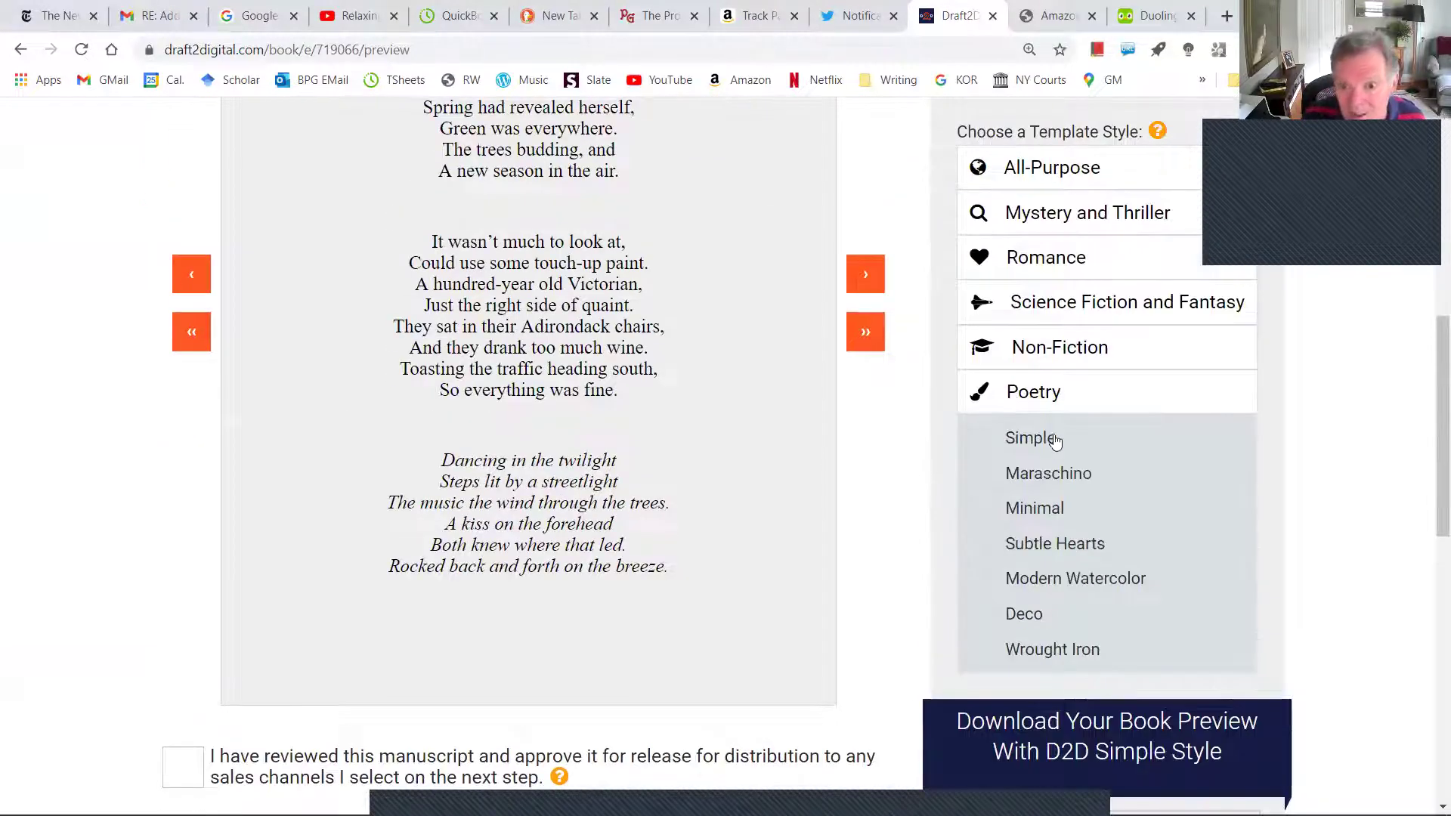
pyautogui.click(1050, 440)
pyautogui.scroll(3, 595, 423)
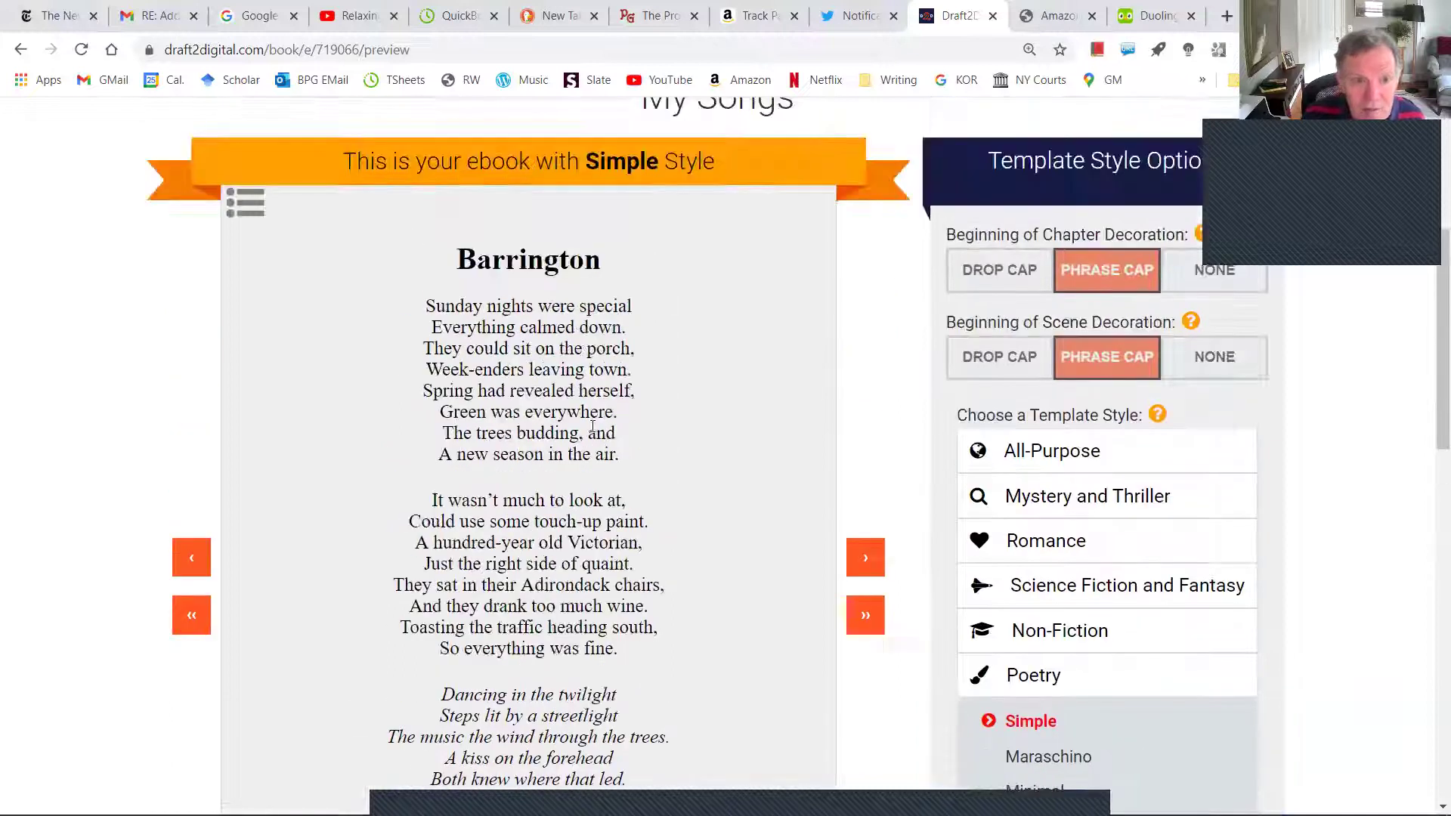
pyautogui.scroll(-3, 566, 453)
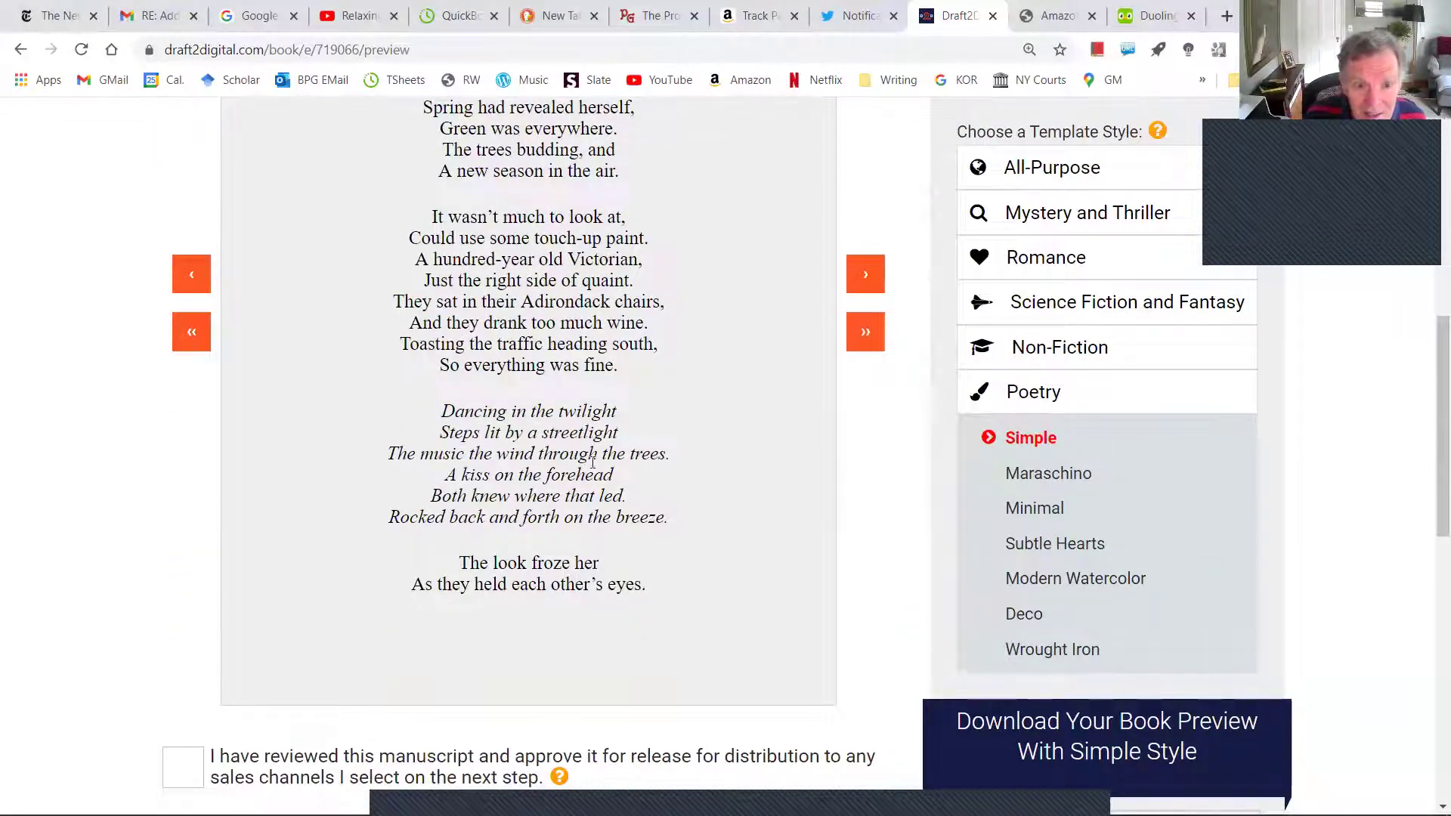
pyautogui.scroll(-3, 593, 463)
pyautogui.scroll(4, 593, 462)
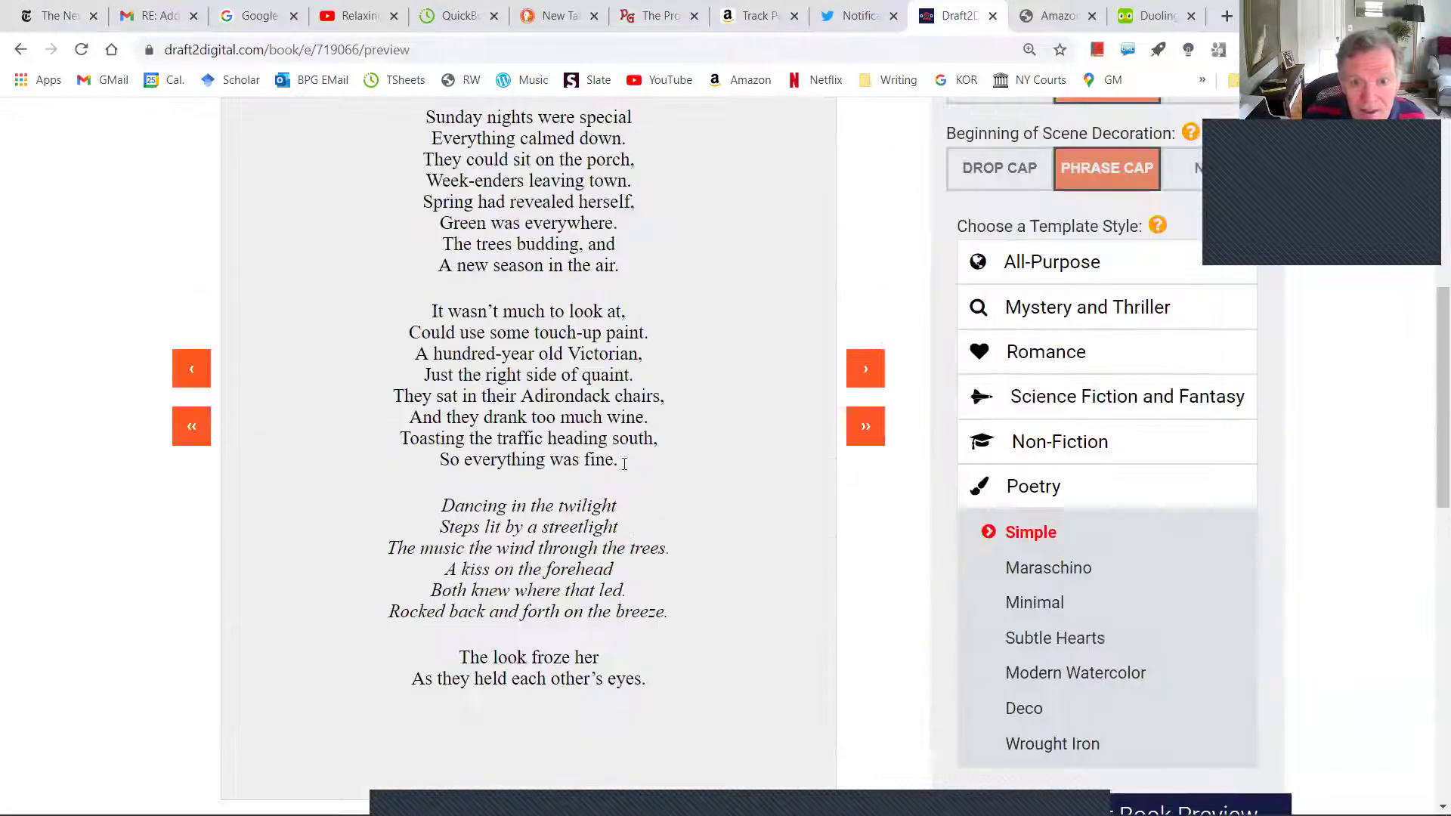
# Step: Page forward through the preview from Barrington past Sag Harbor to Mary Elizabeth Moved to Brooklyn, checking the stanza breaks
pyautogui.click(862, 373)
pyautogui.click(863, 373)
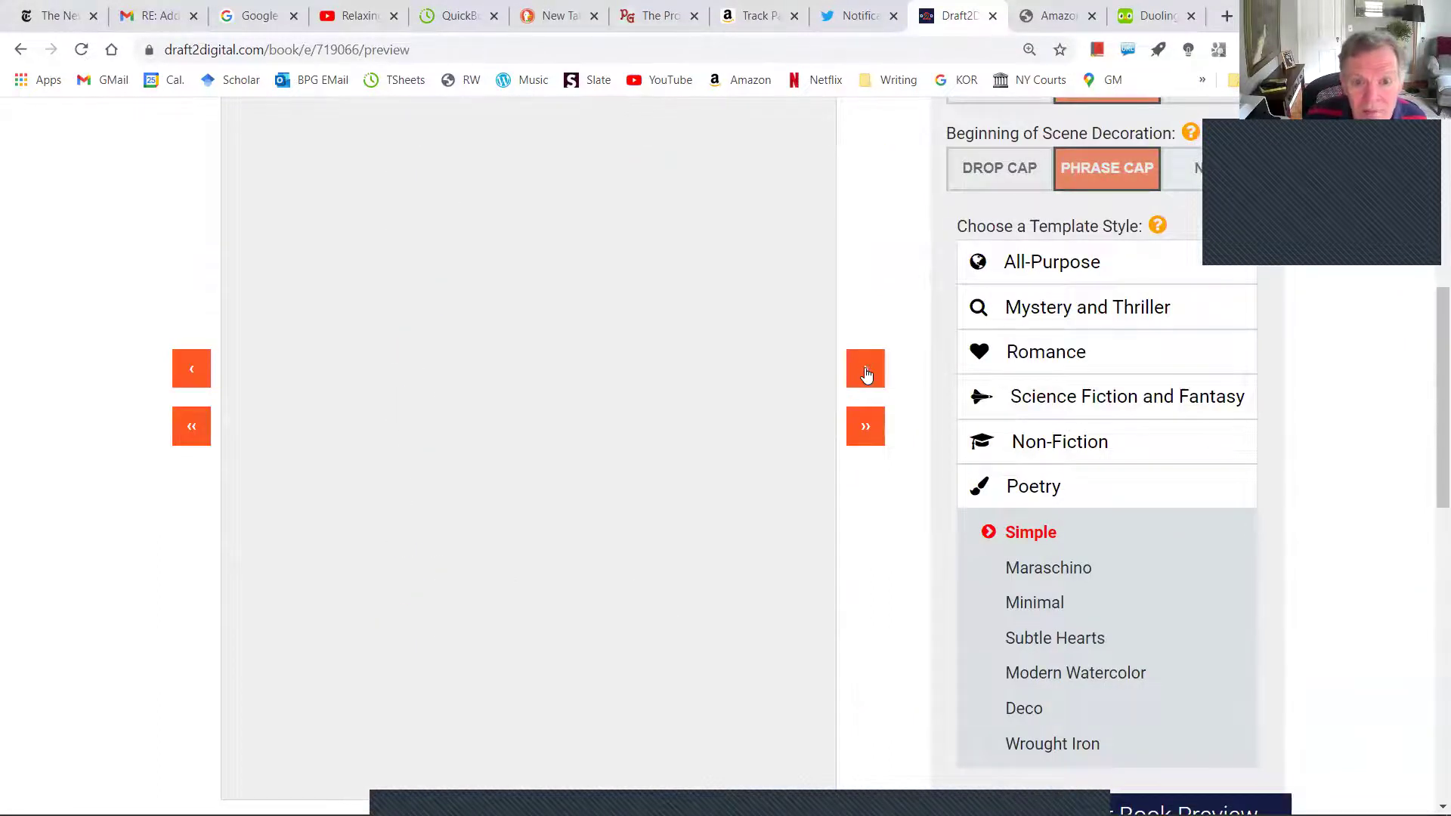
pyautogui.scroll(1, 807, 430)
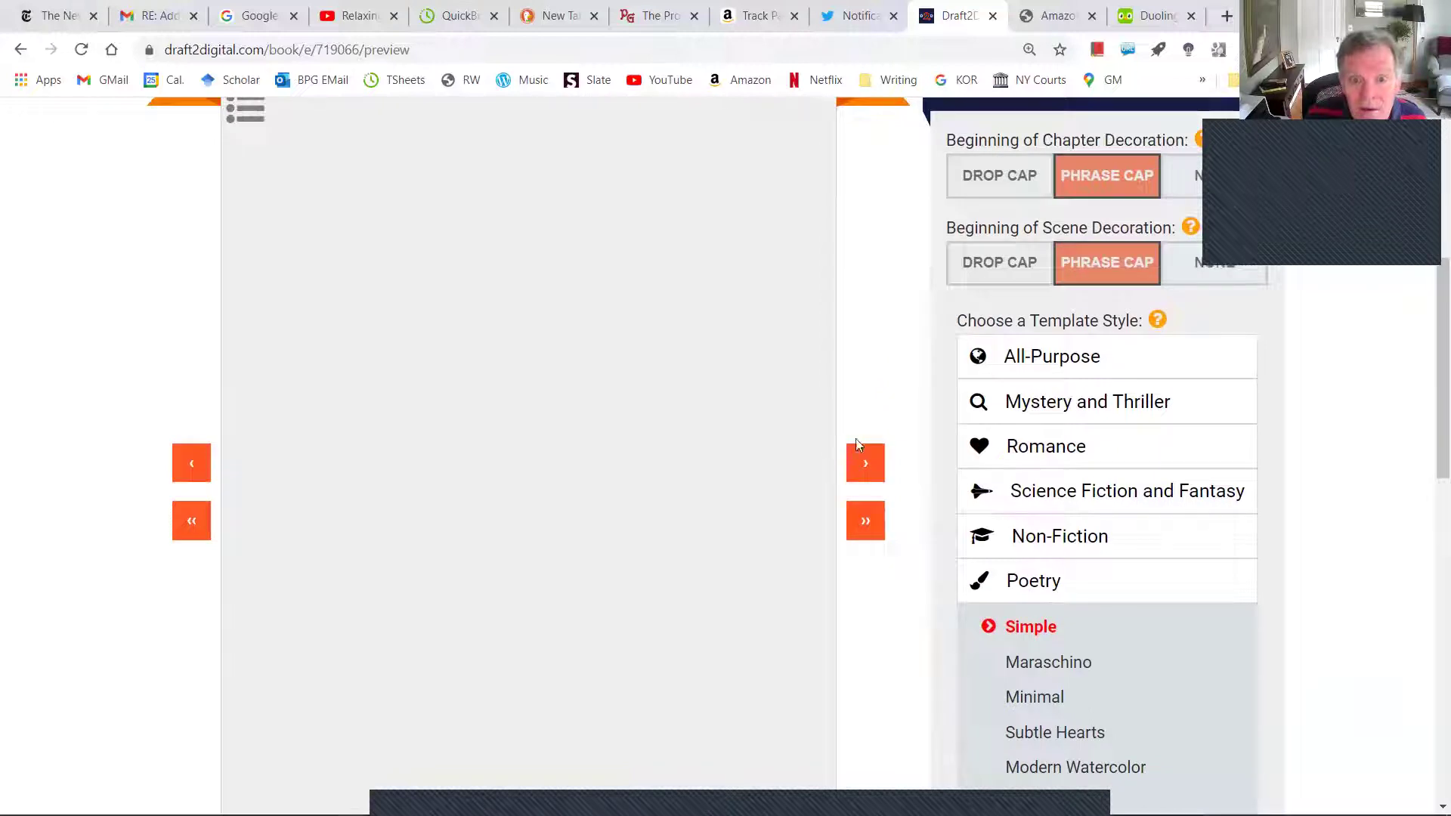
pyautogui.click(866, 467)
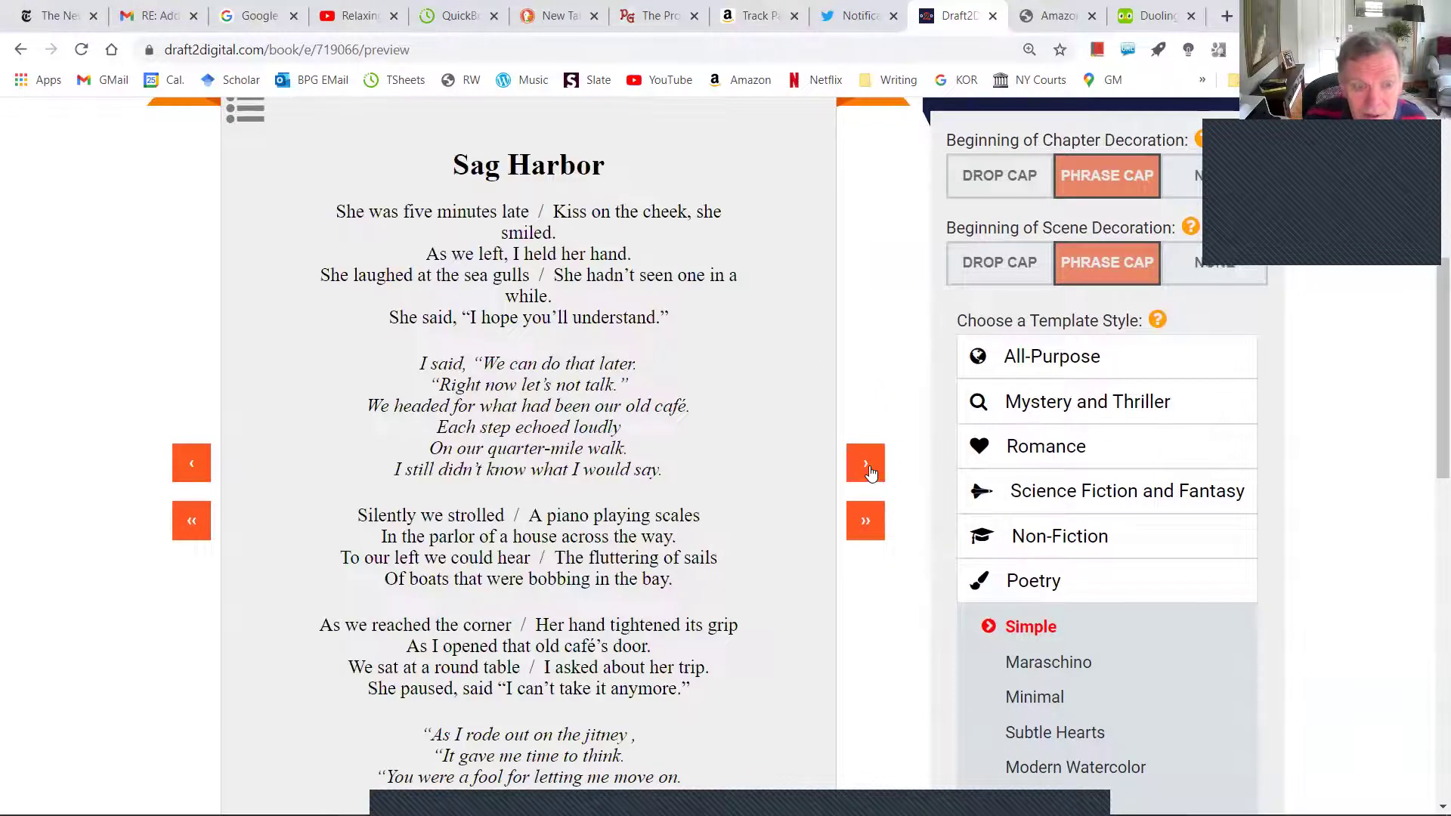
pyautogui.click(866, 463)
pyautogui.click(866, 464)
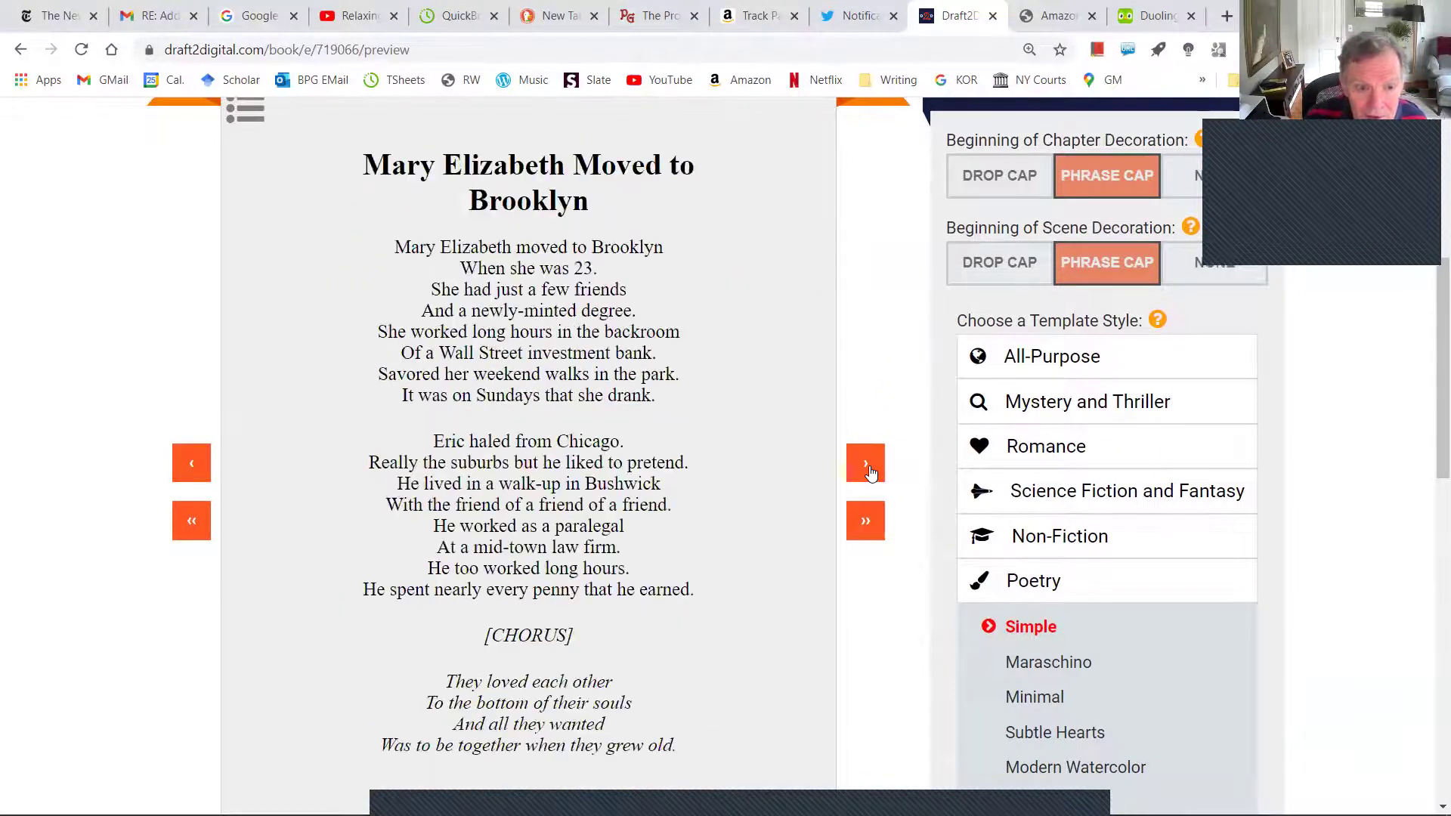
# Step: Page through the songs following Mary Elizabeth Moved to Brooklyn, checking the spacing around verses, choruses and bridges
pyautogui.click(866, 464)
pyautogui.click(867, 467)
pyautogui.click(868, 467)
pyautogui.click(865, 465)
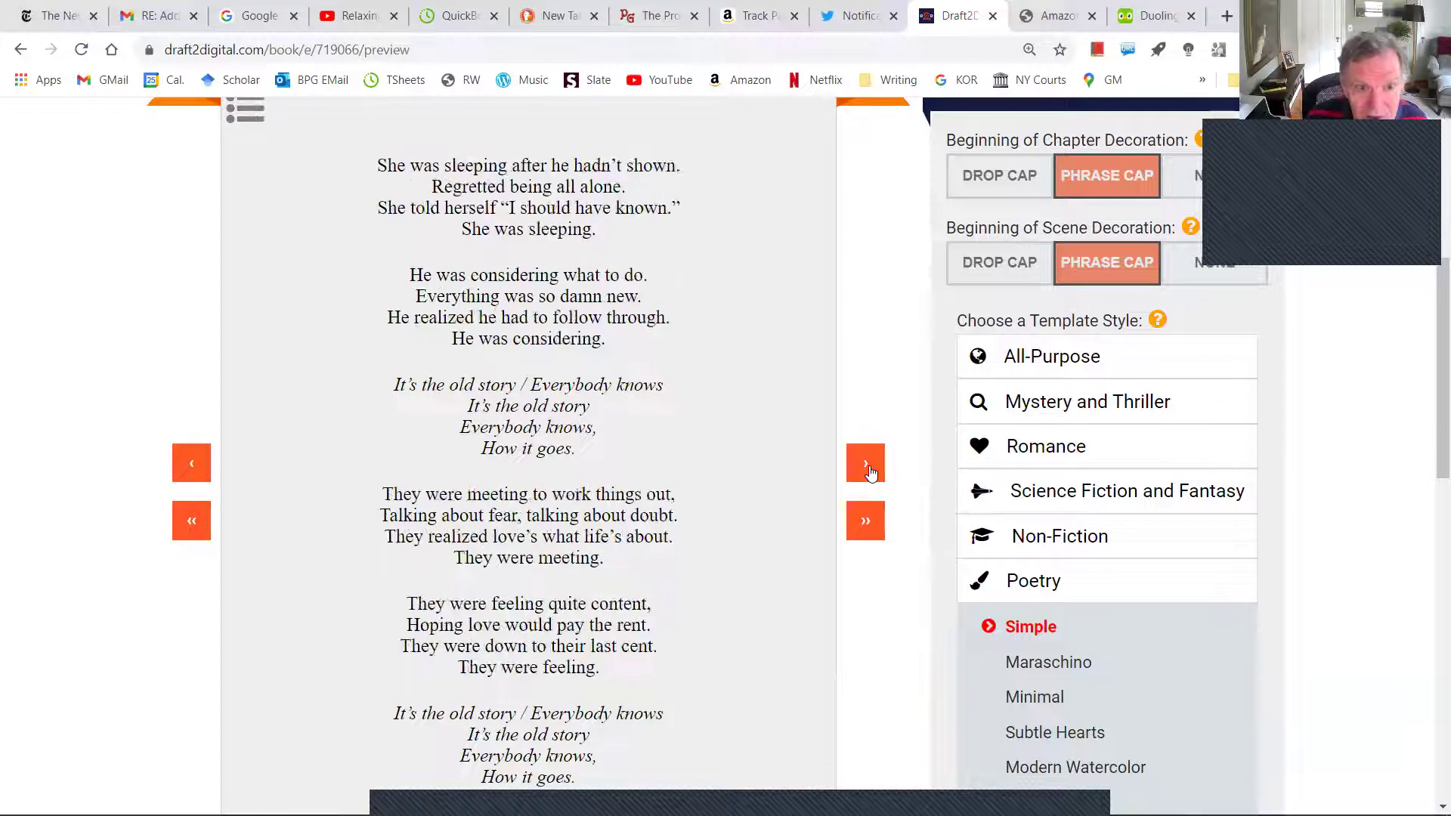
pyautogui.click(866, 465)
pyautogui.click(866, 466)
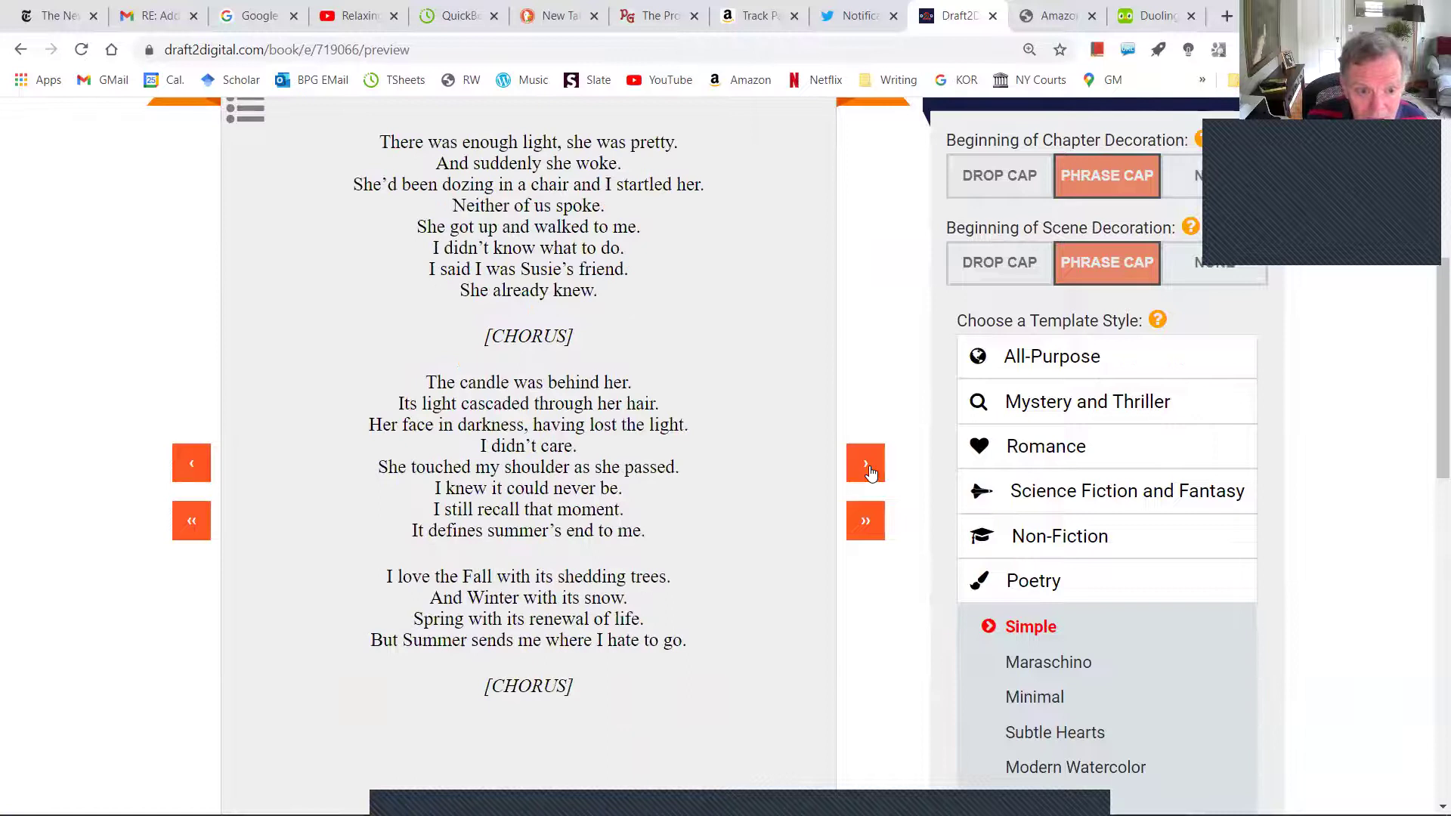
pyautogui.click(867, 467)
pyautogui.click(868, 467)
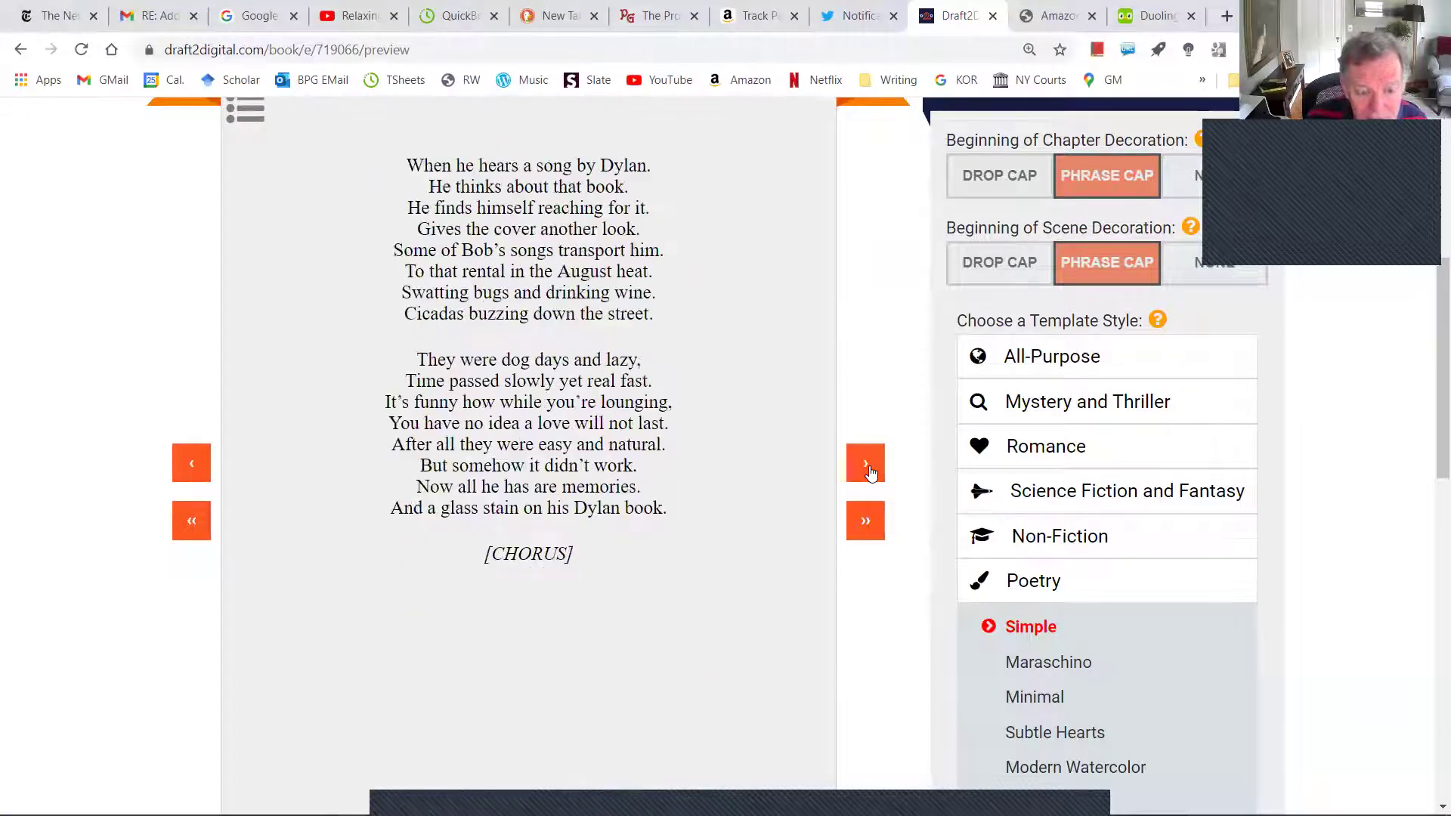
pyautogui.click(867, 467)
pyautogui.click(867, 466)
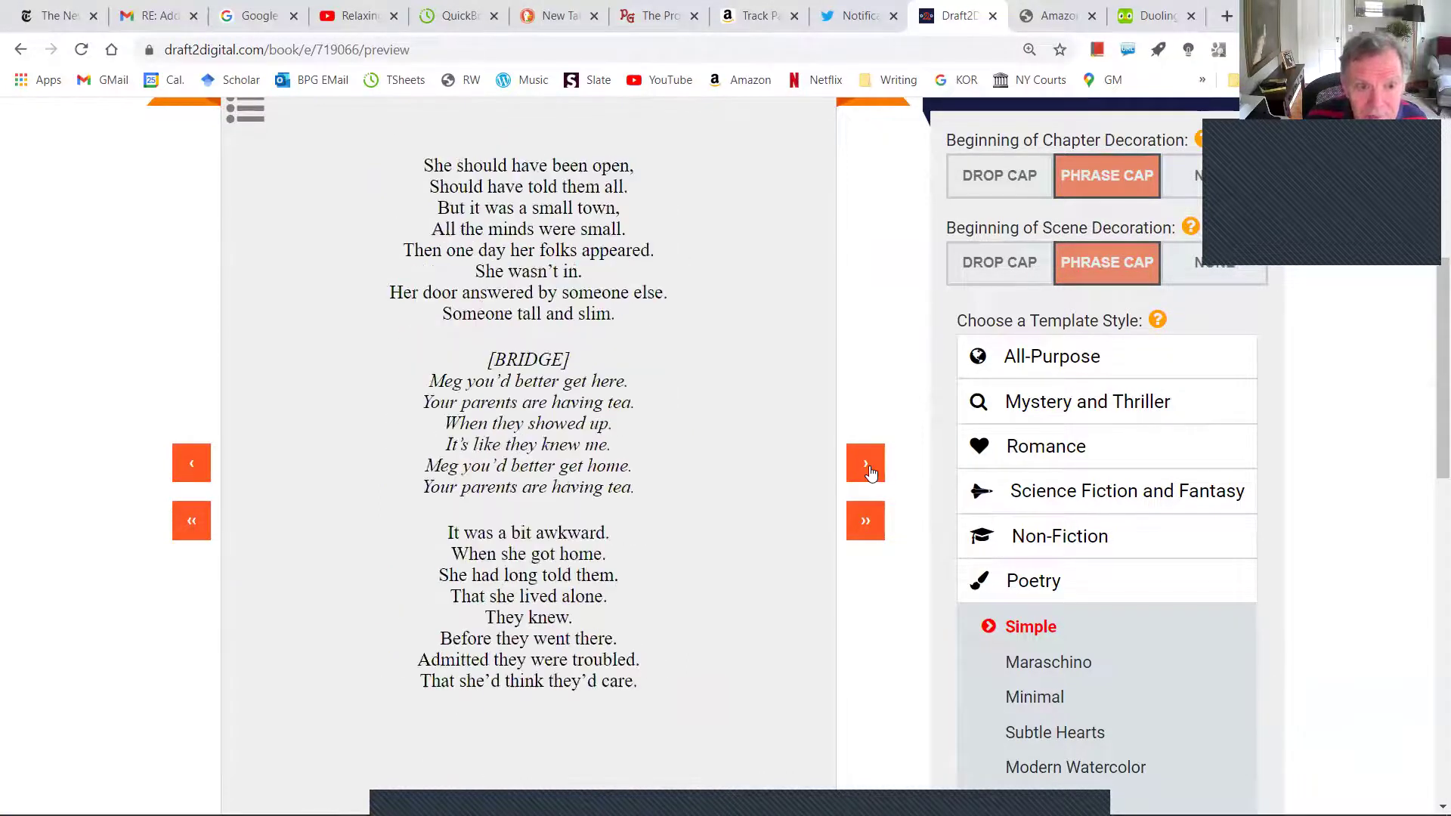
pyautogui.click(867, 467)
pyautogui.click(868, 467)
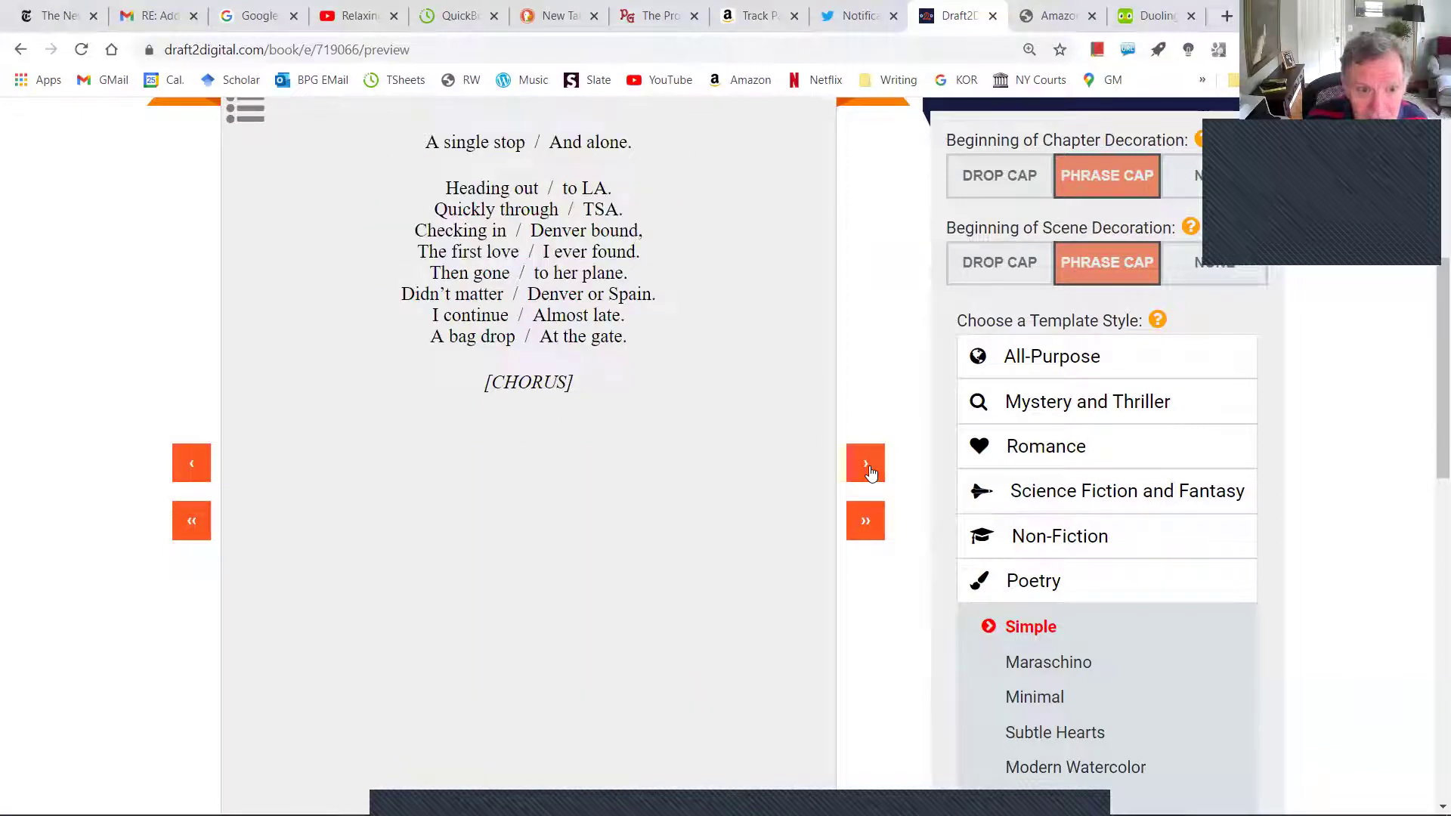
pyautogui.click(868, 467)
pyautogui.click(867, 467)
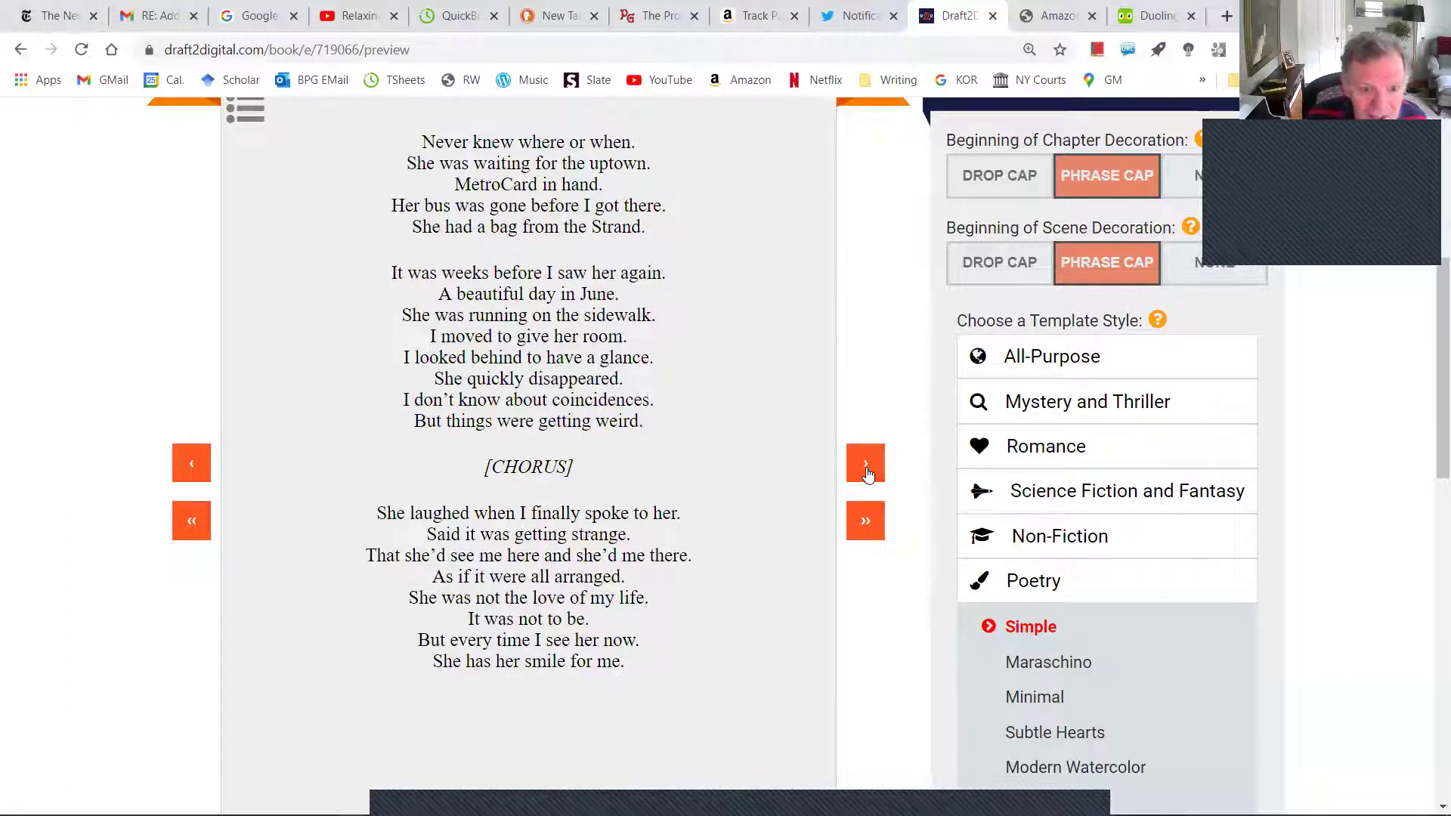
pyautogui.click(868, 467)
# Step: Examine the stanza breaks across the song about the man seeking a new start, continuing to He Is Gone And I Love Him Still
pyautogui.scroll(-2, 769, 505)
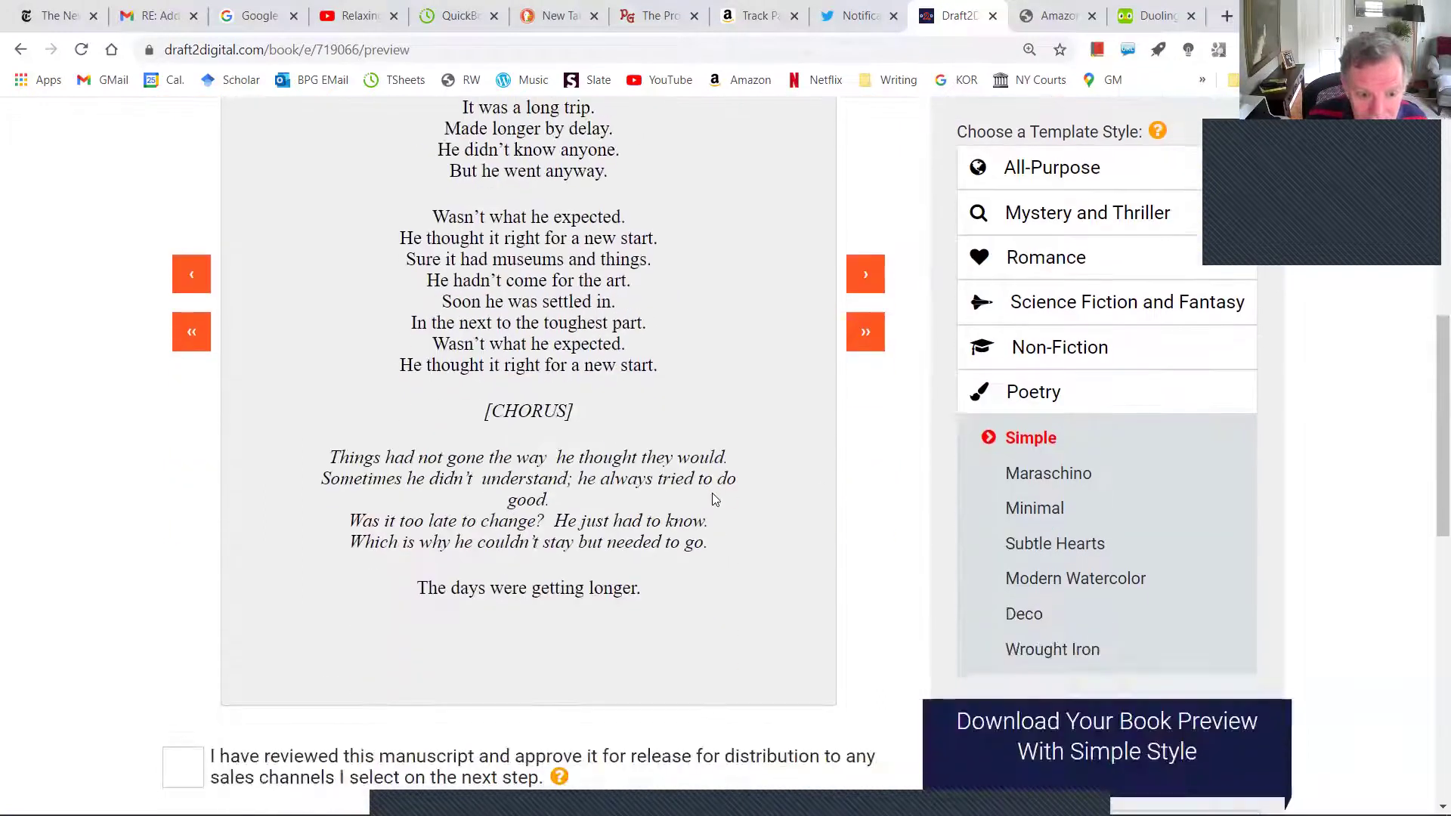
pyautogui.click(864, 274)
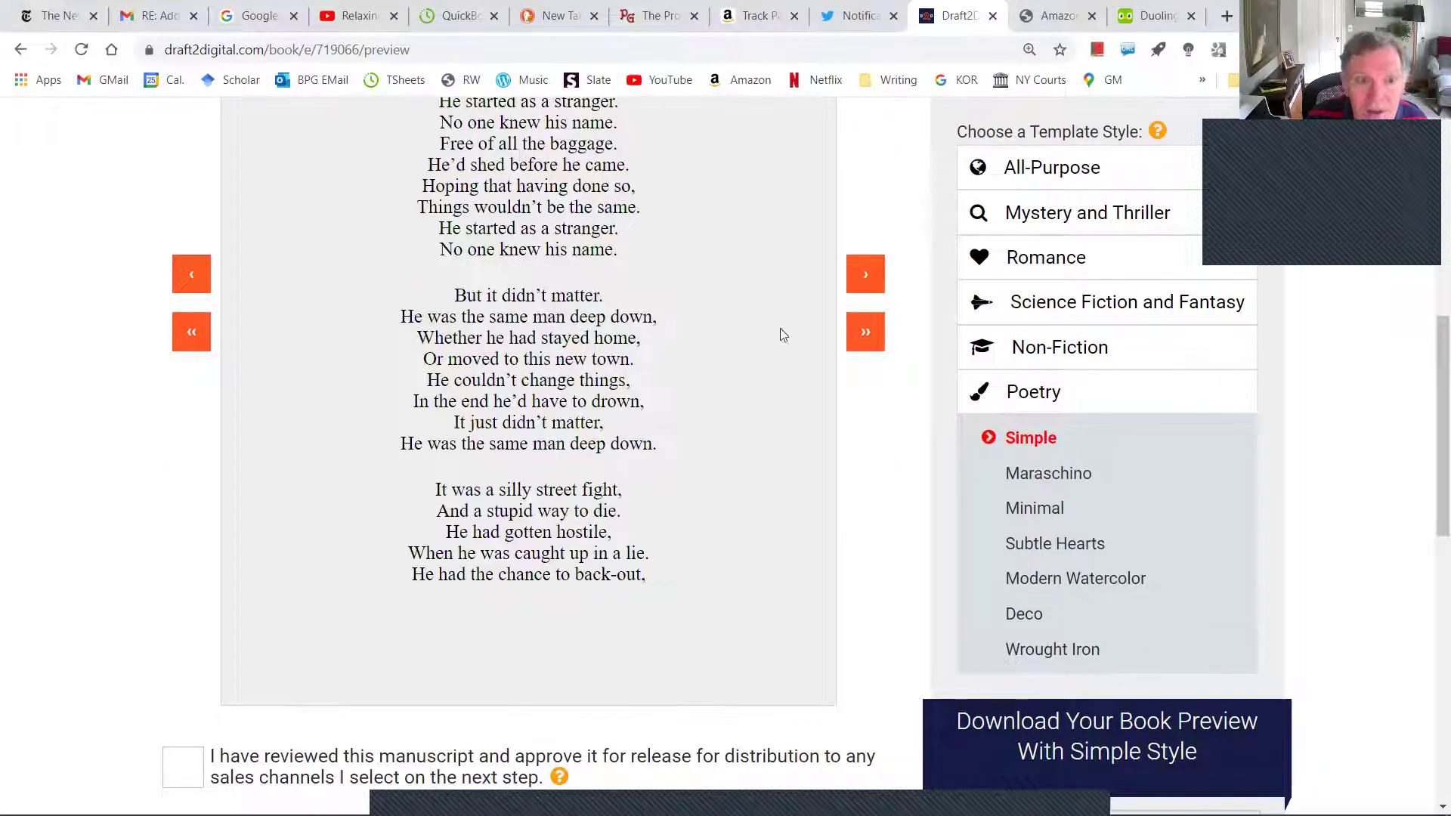
pyautogui.scroll(3, 665, 418)
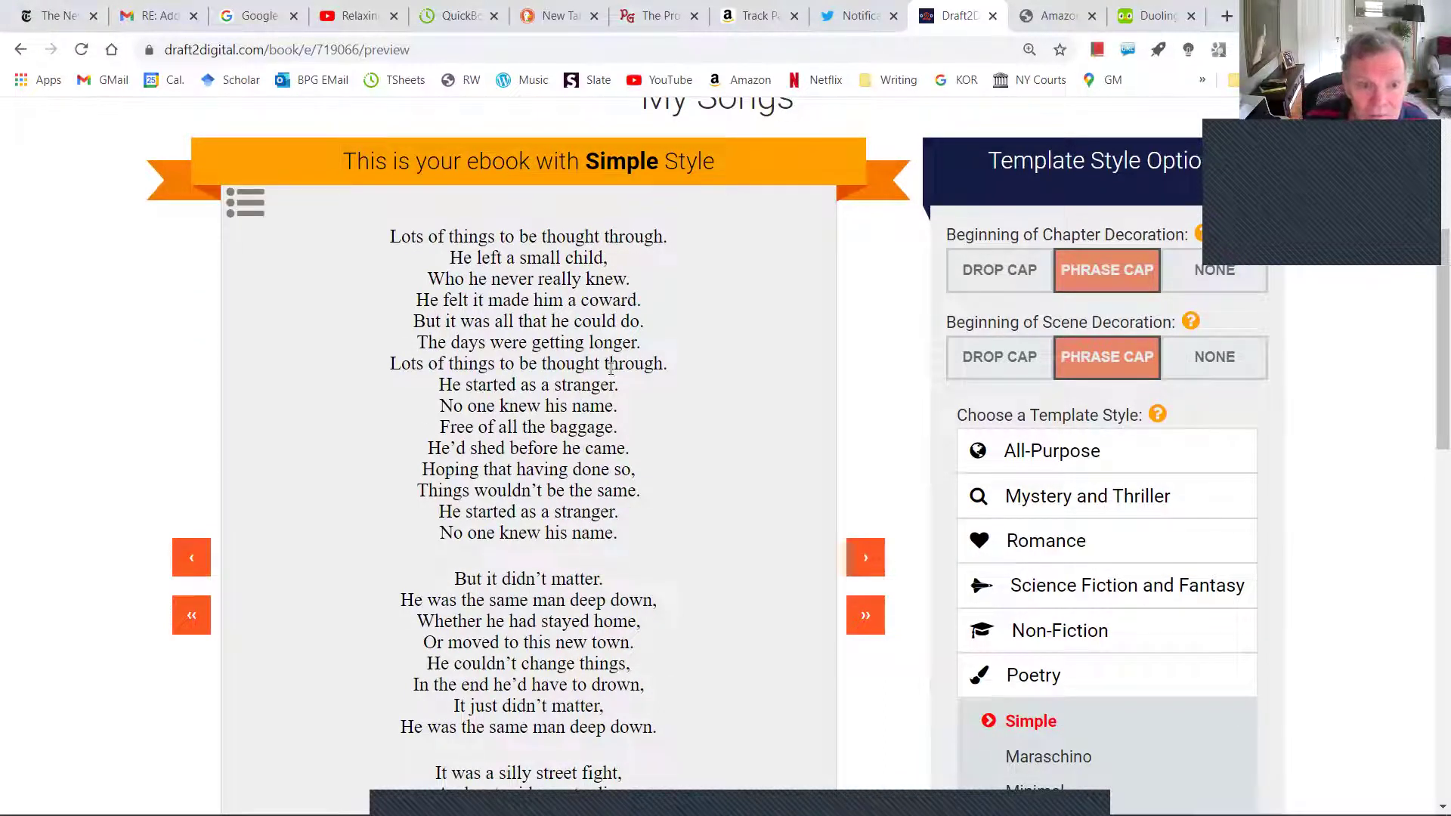
pyautogui.click(864, 559)
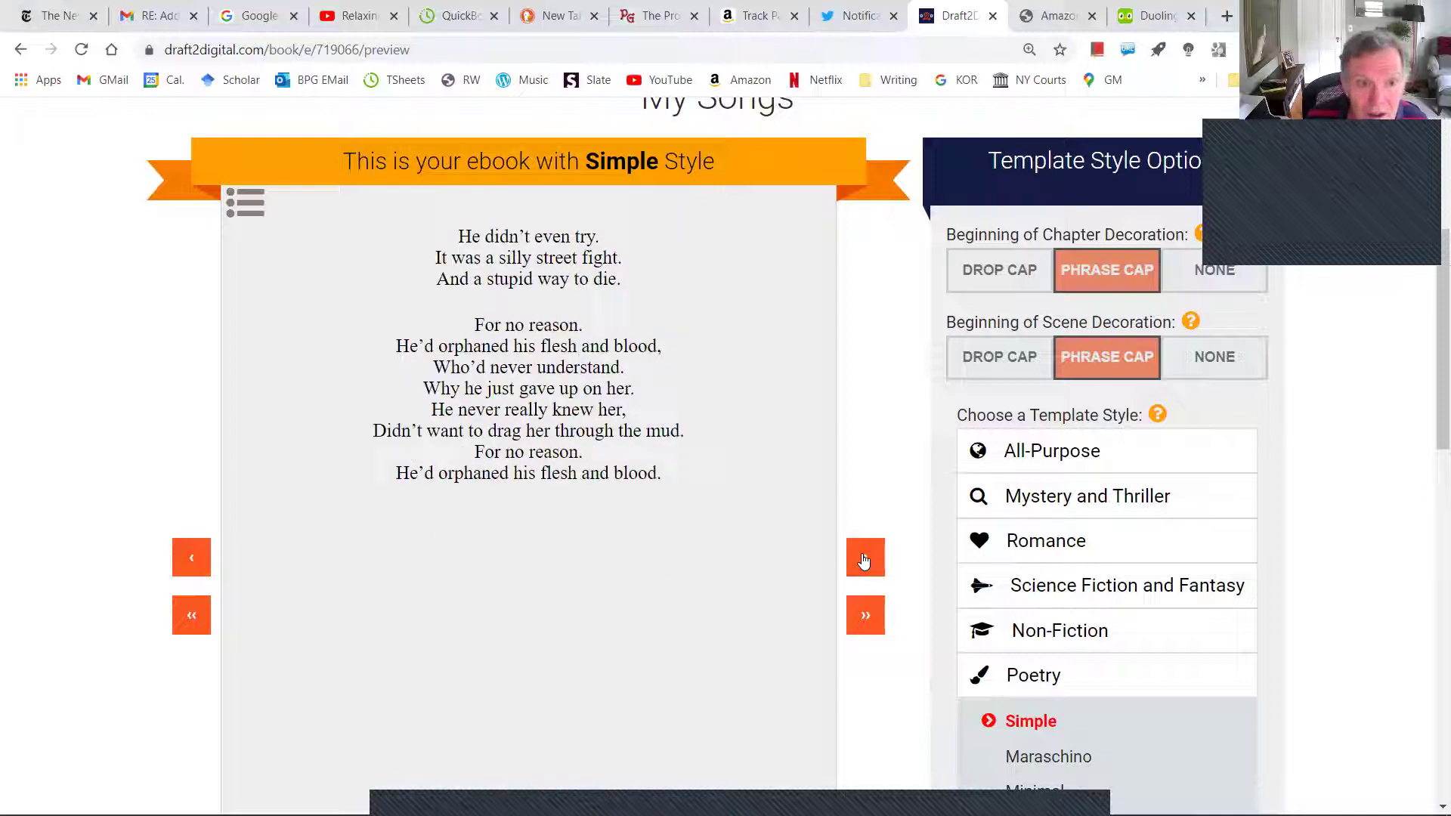
pyautogui.click(864, 559)
pyautogui.scroll(-6, 741, 541)
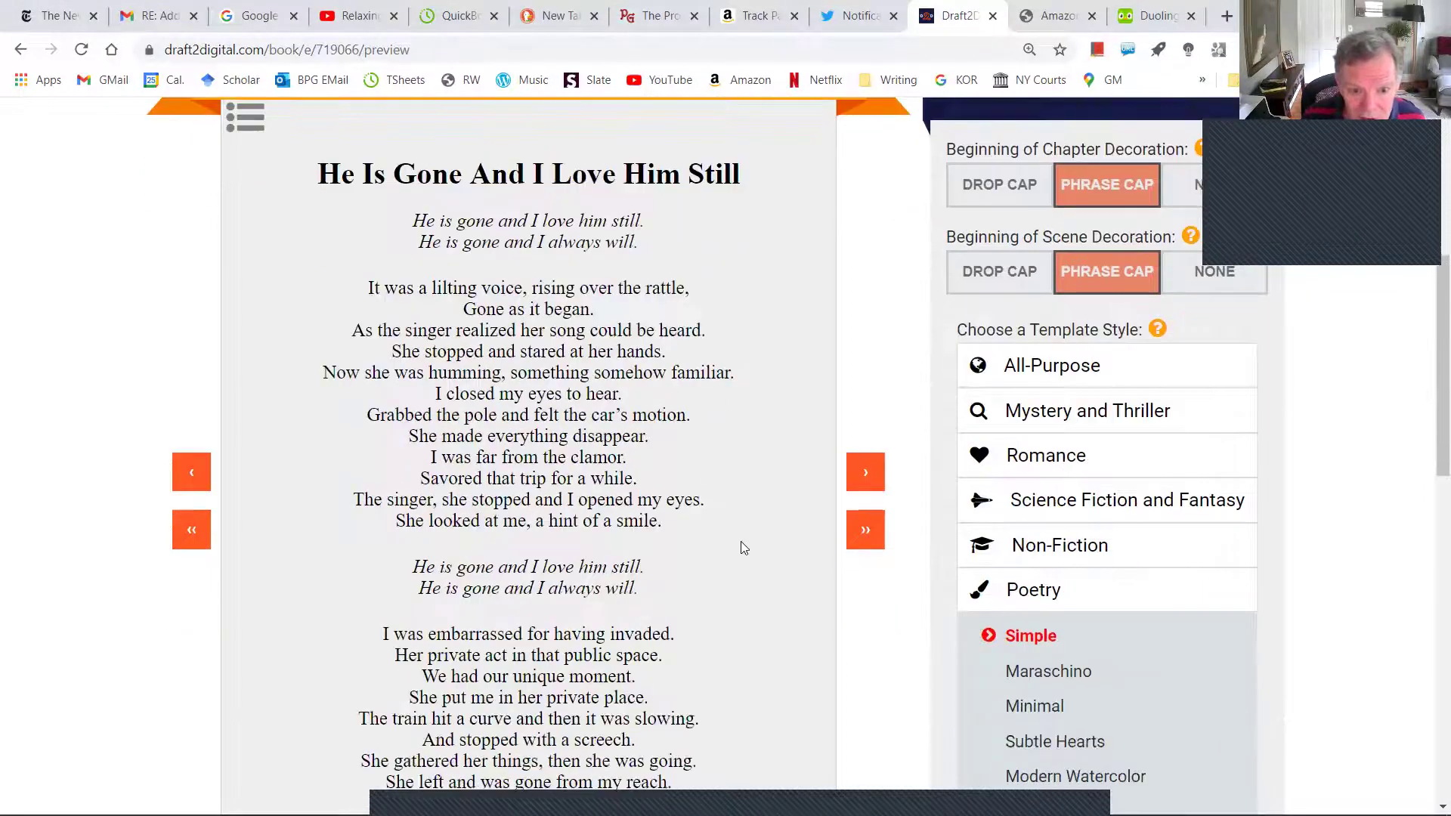
pyautogui.scroll(6, 884, 471)
# Step: Page forward from He Is Gone And I Love Him Still through The Visit to Hunter's Gate, checking the stanza layout
pyautogui.click(874, 472)
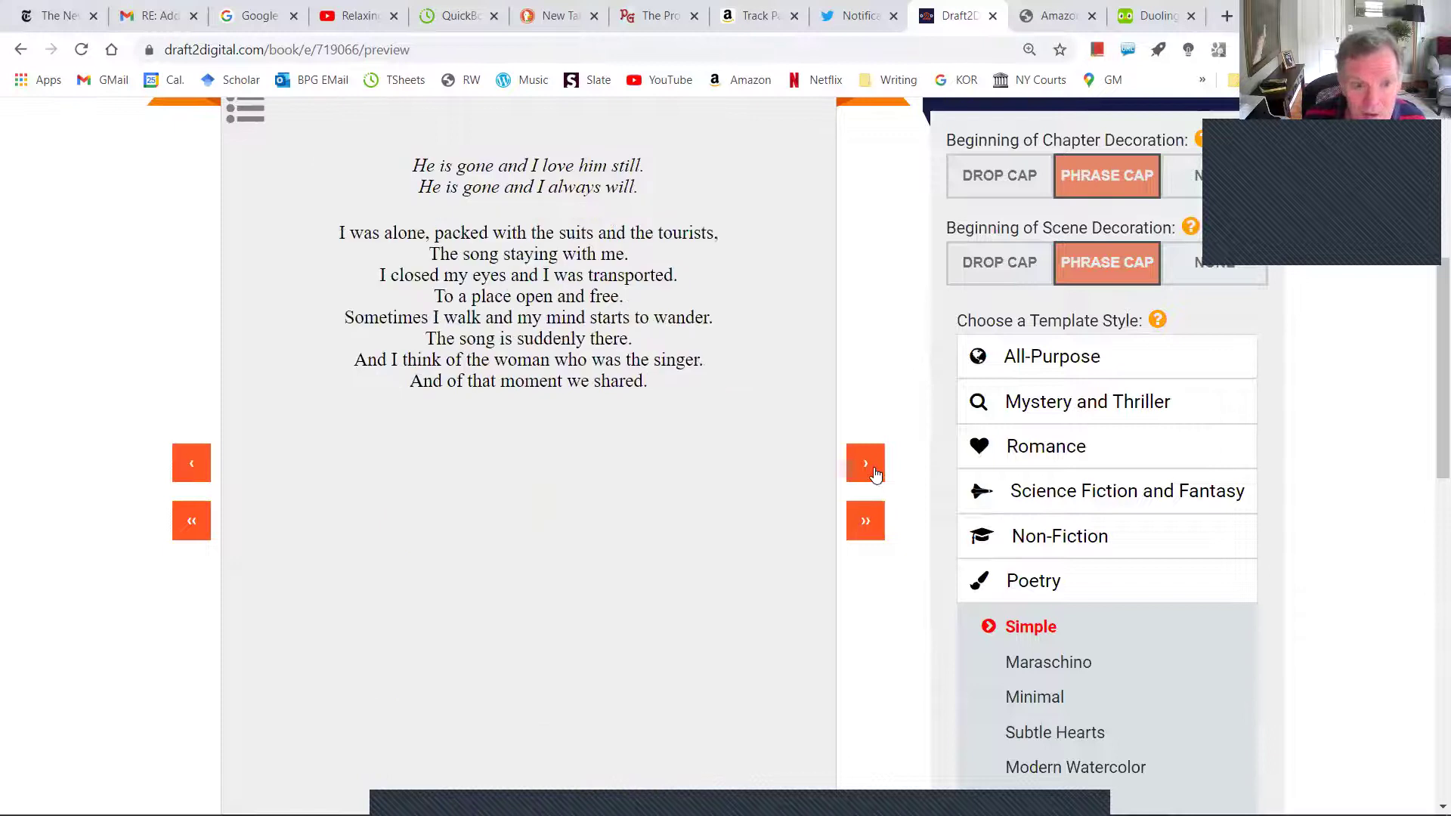
pyautogui.click(874, 473)
pyautogui.click(874, 472)
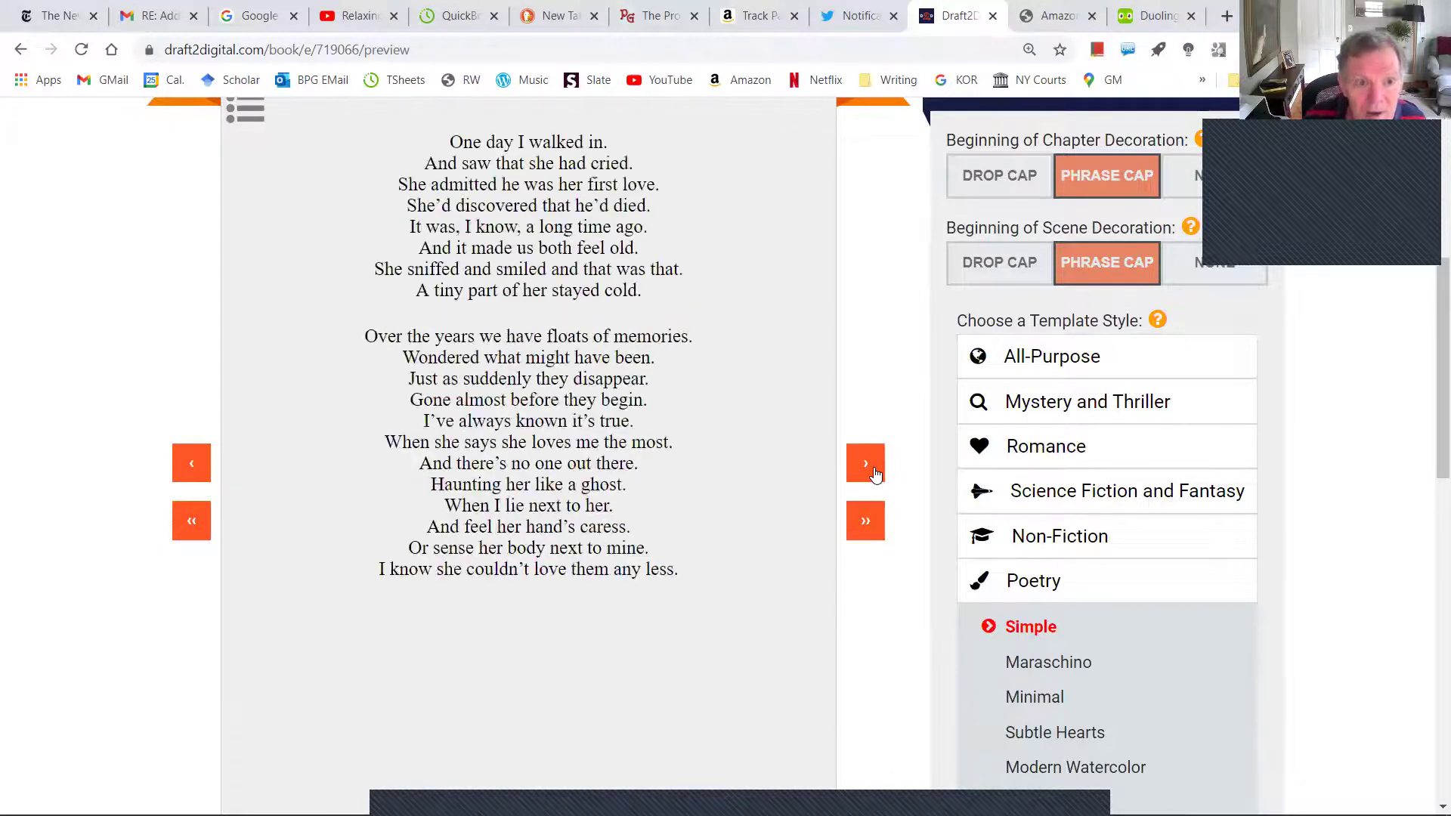
pyautogui.click(874, 473)
pyautogui.click(874, 473)
pyautogui.click(874, 473)
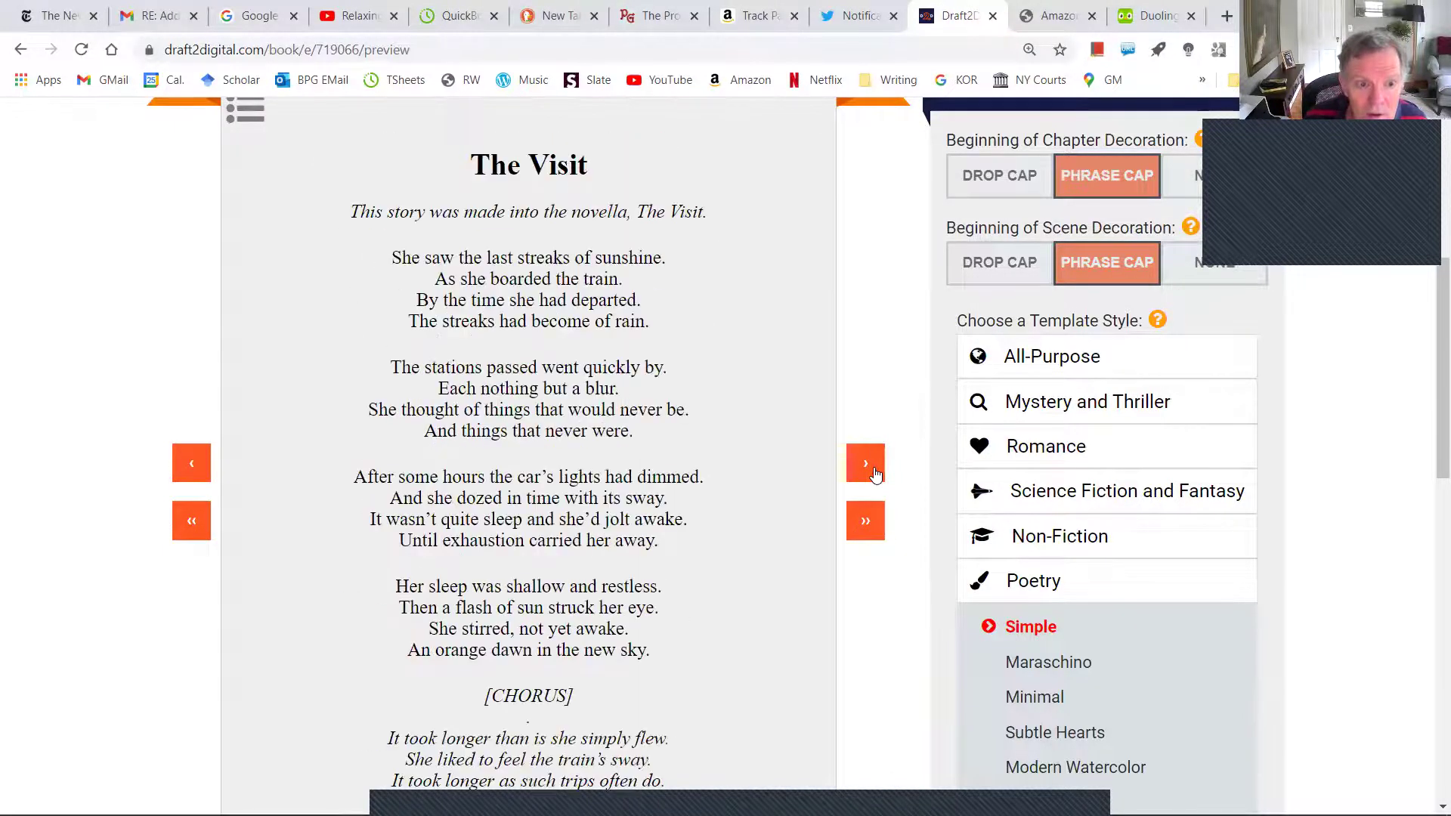
pyautogui.click(874, 473)
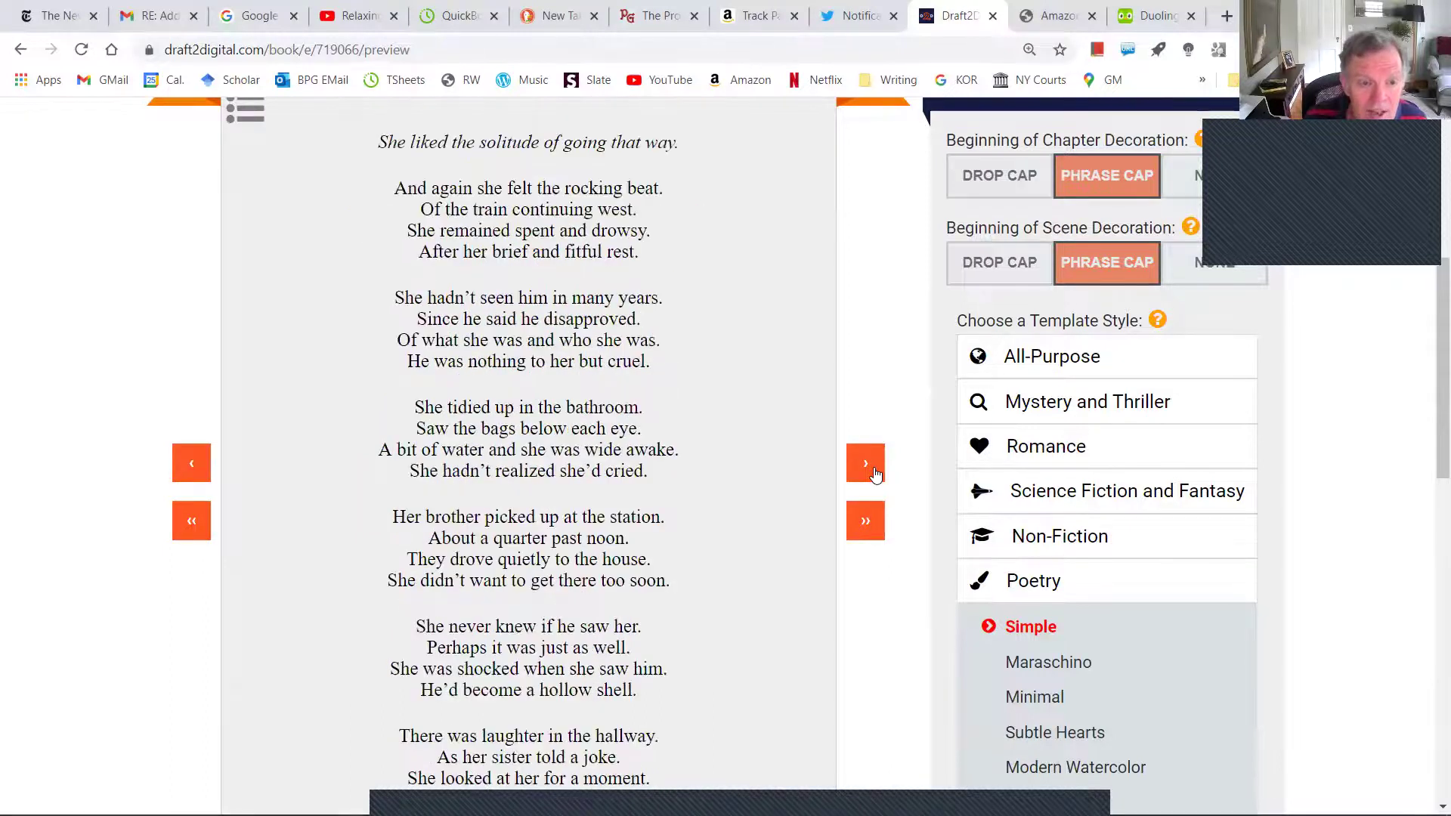
pyautogui.click(874, 473)
pyautogui.click(874, 473)
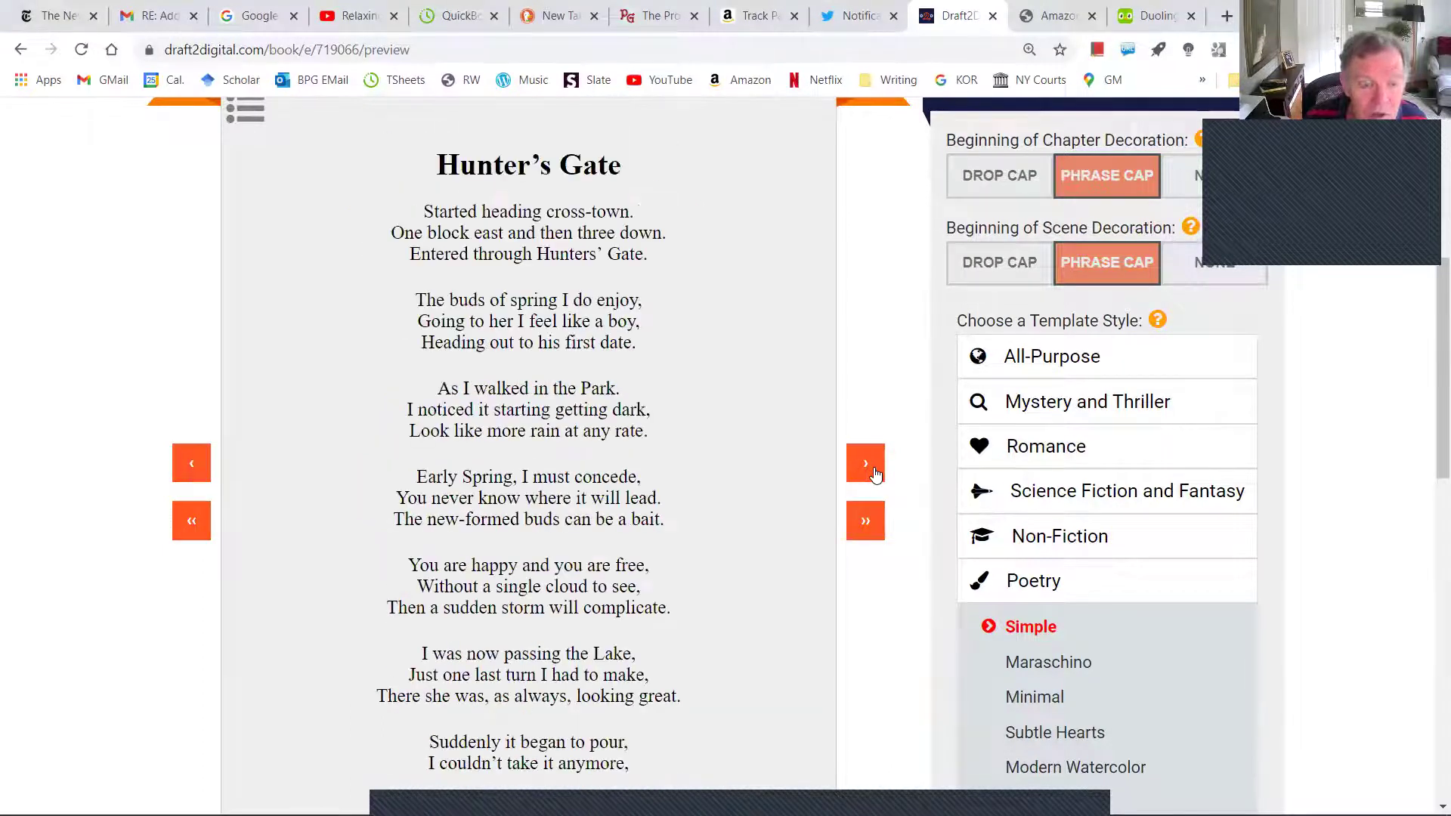
# Step: Page on from Hunter's Gate past At 80 to the Love Songs section introduction, checking each page's formatting
pyautogui.click(874, 473)
pyautogui.click(874, 472)
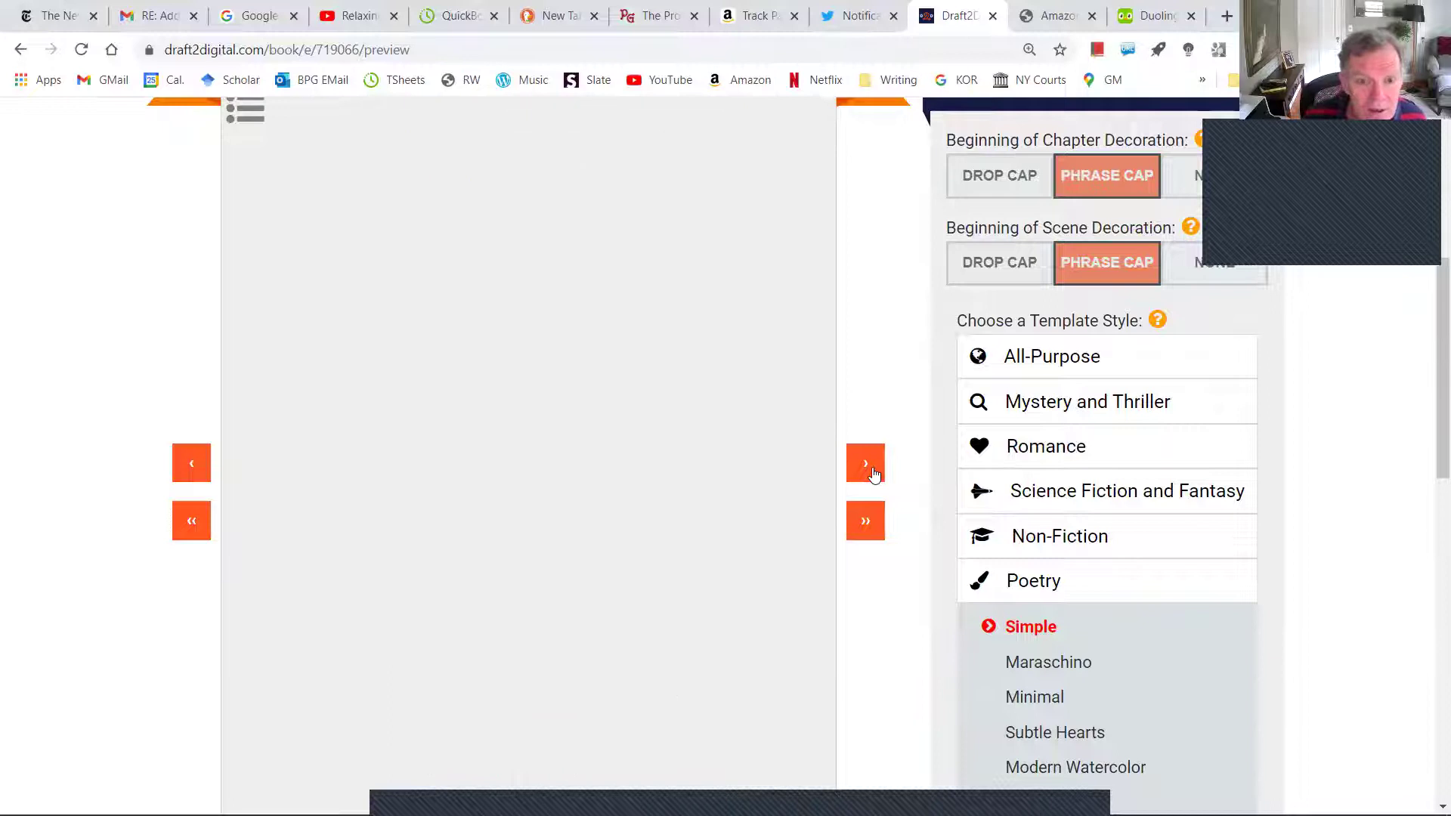
pyautogui.click(875, 473)
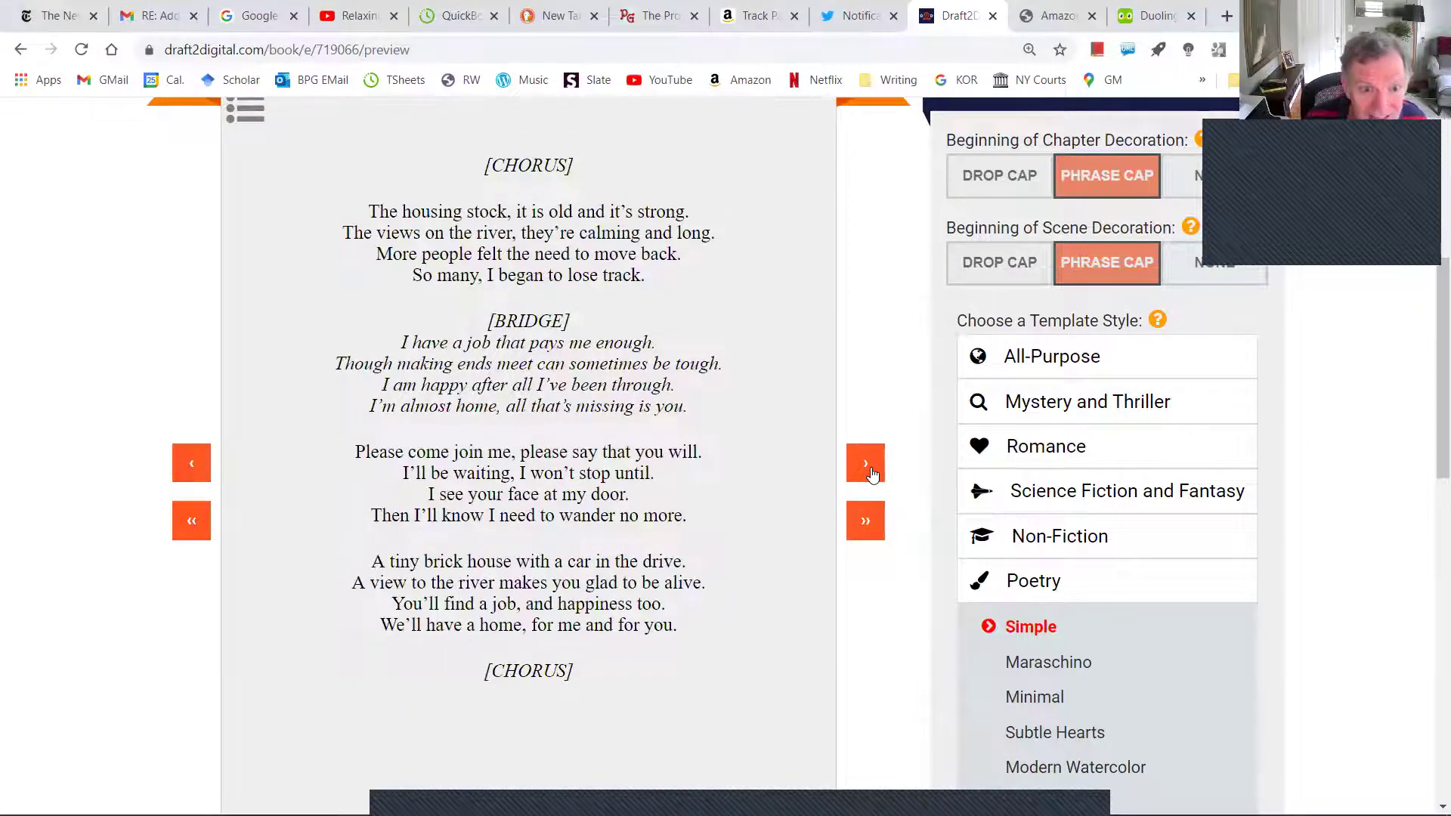
pyautogui.click(874, 473)
pyautogui.click(873, 474)
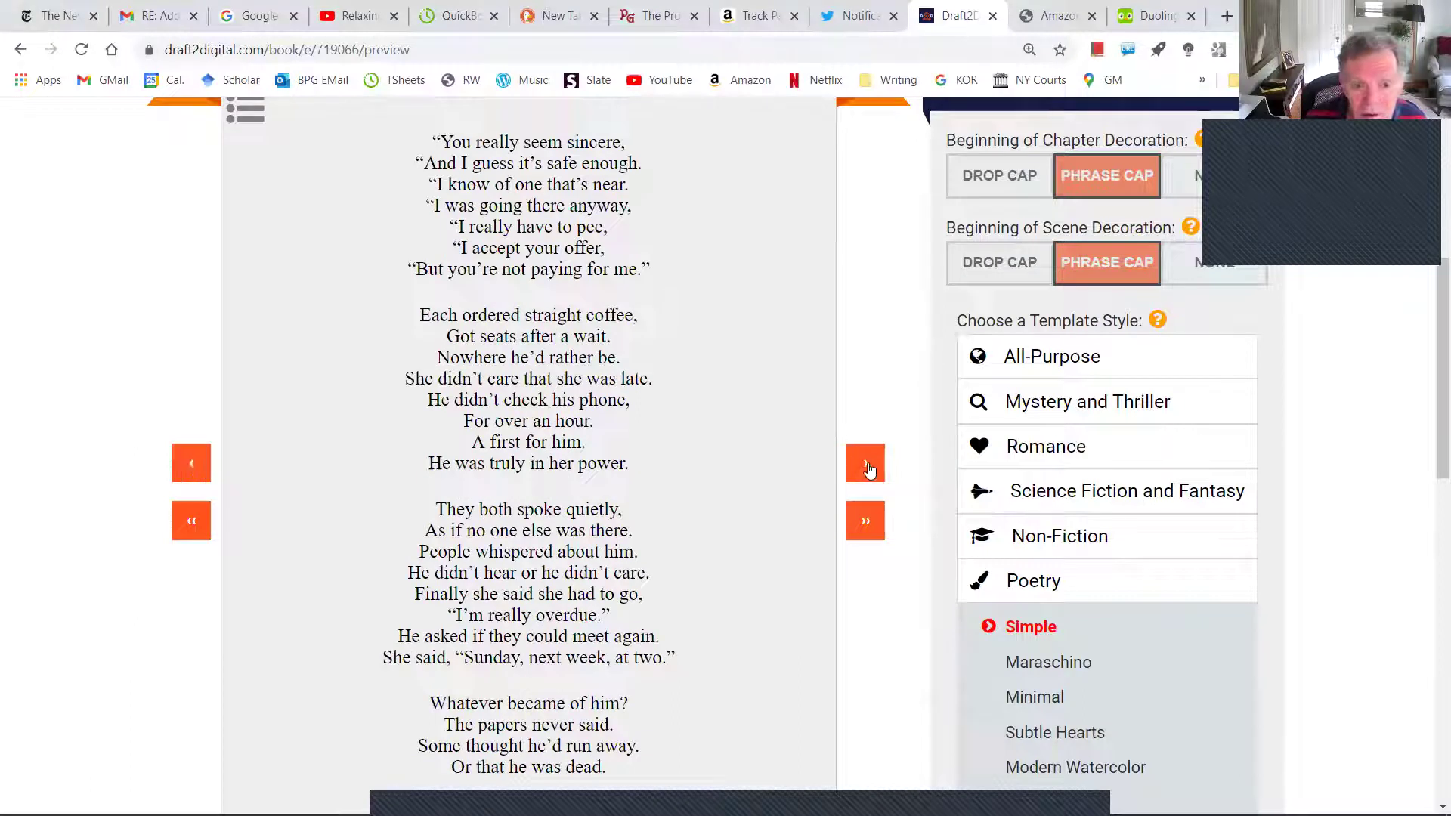
pyautogui.click(867, 472)
pyautogui.click(869, 470)
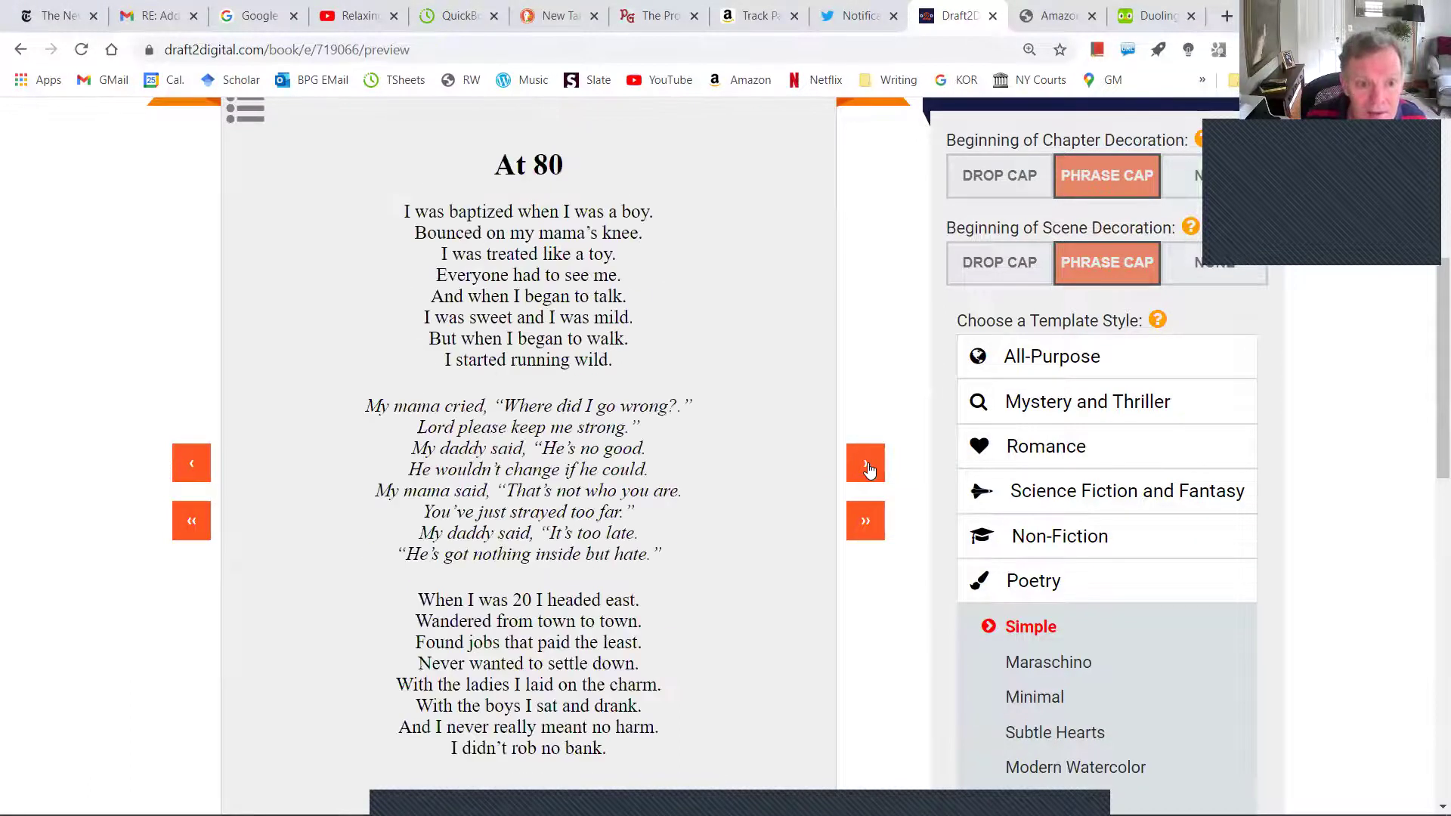
pyautogui.click(869, 470)
pyautogui.click(869, 470)
pyautogui.click(869, 470)
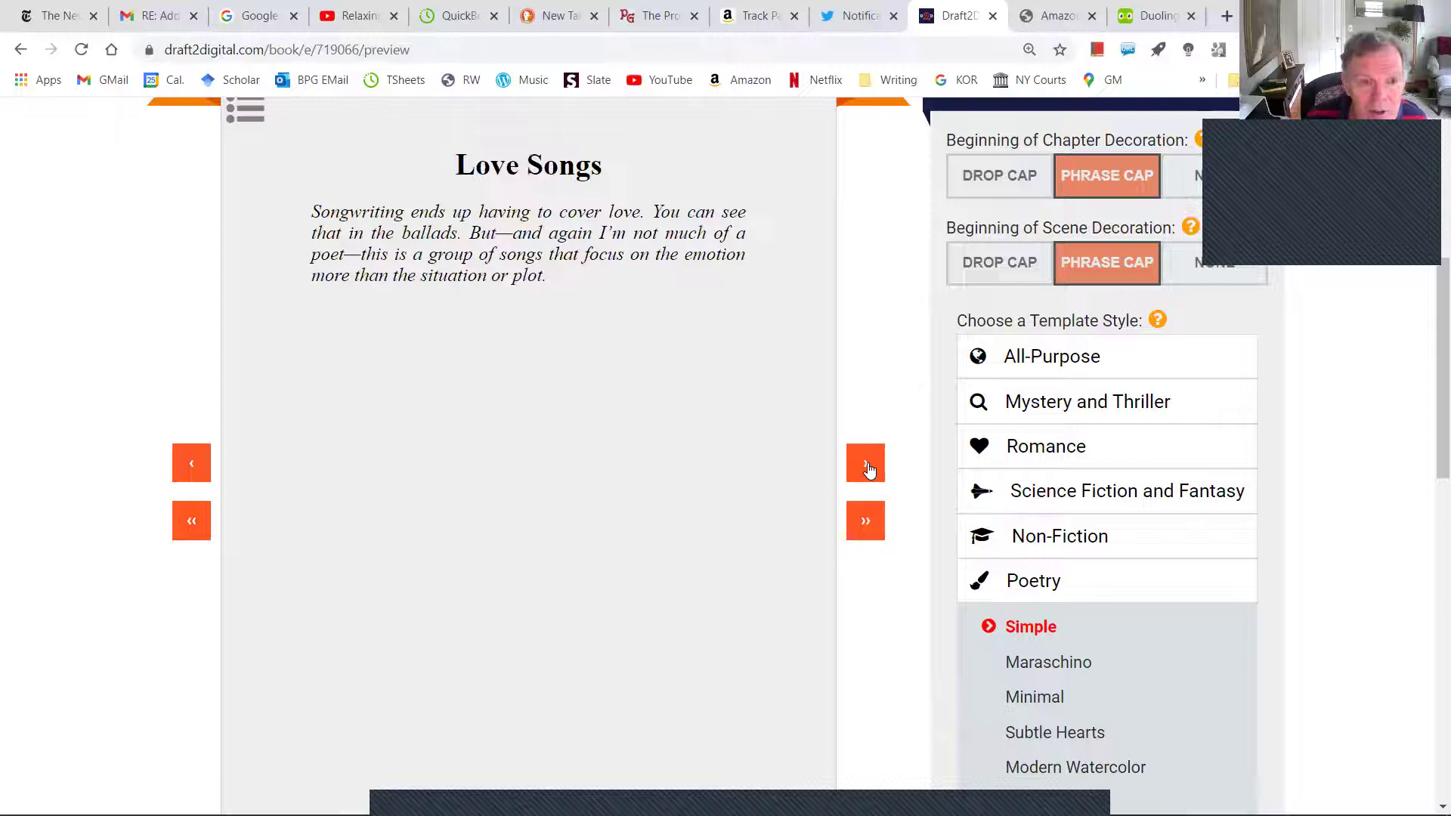
# Step: Review the stanza spacing in the Love Songs section, up to the end of It's Eight in the Evening
pyautogui.click(869, 469)
pyautogui.click(868, 470)
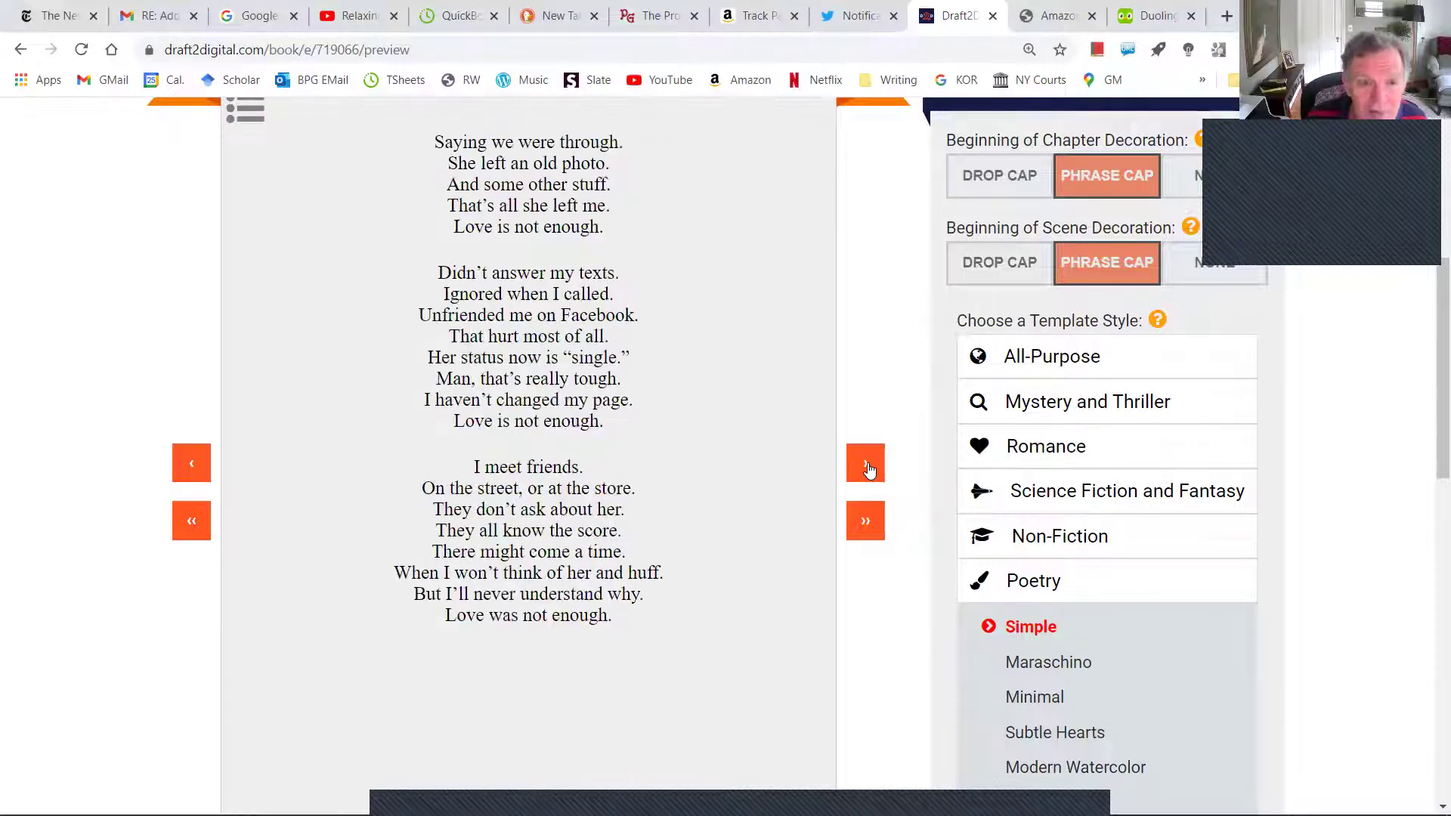
pyautogui.click(869, 470)
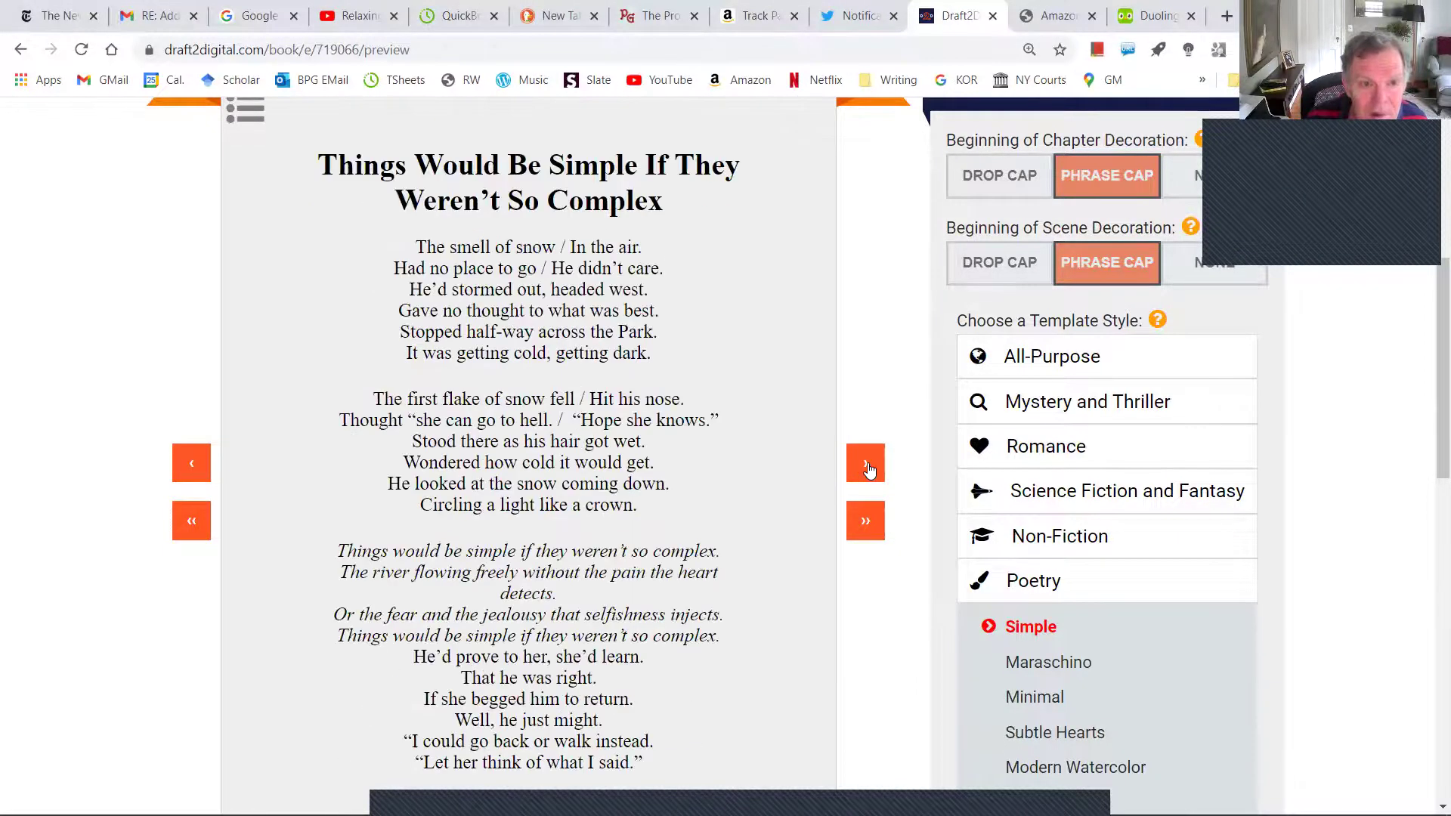
pyautogui.click(862, 469)
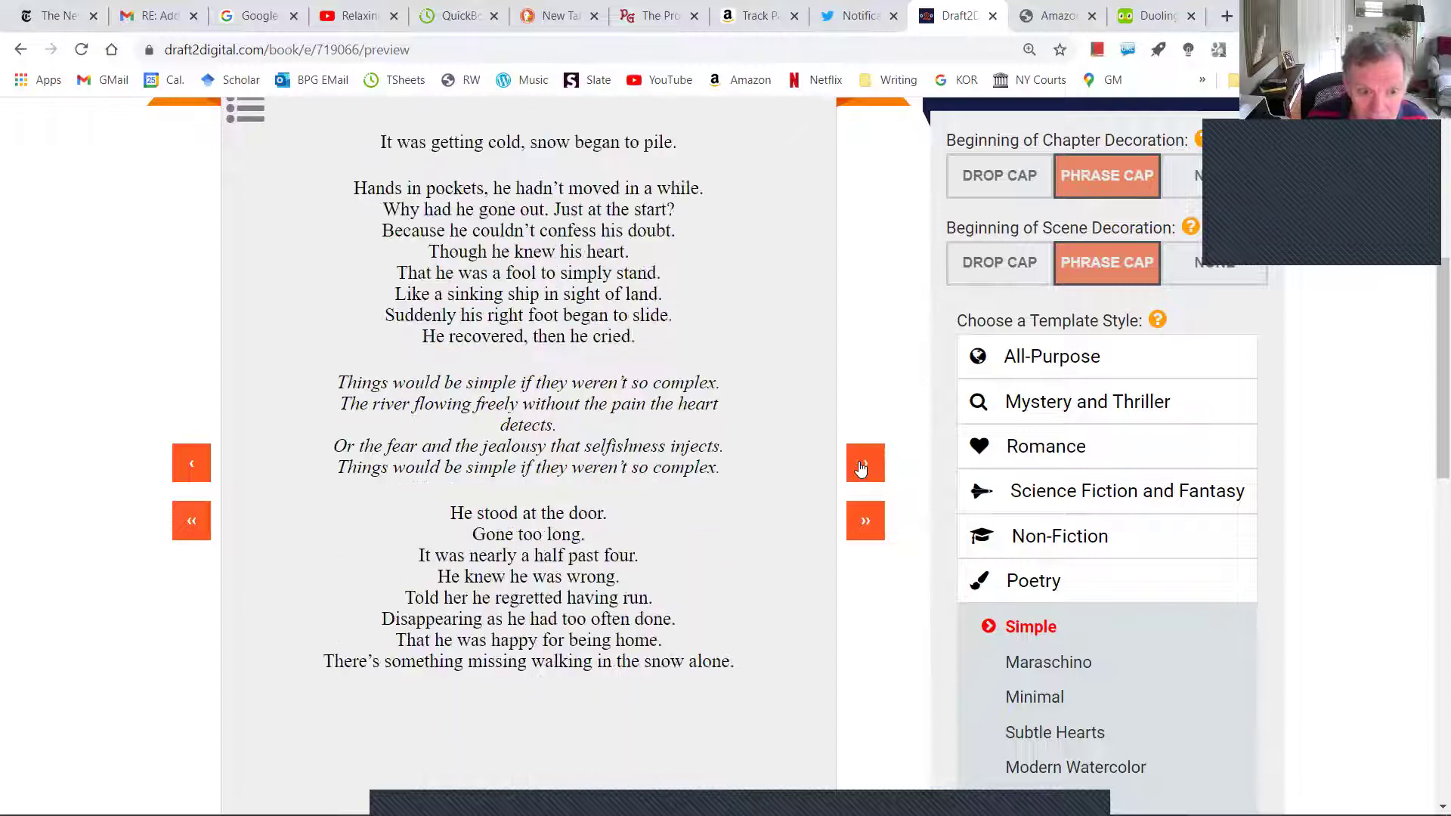
pyautogui.click(862, 468)
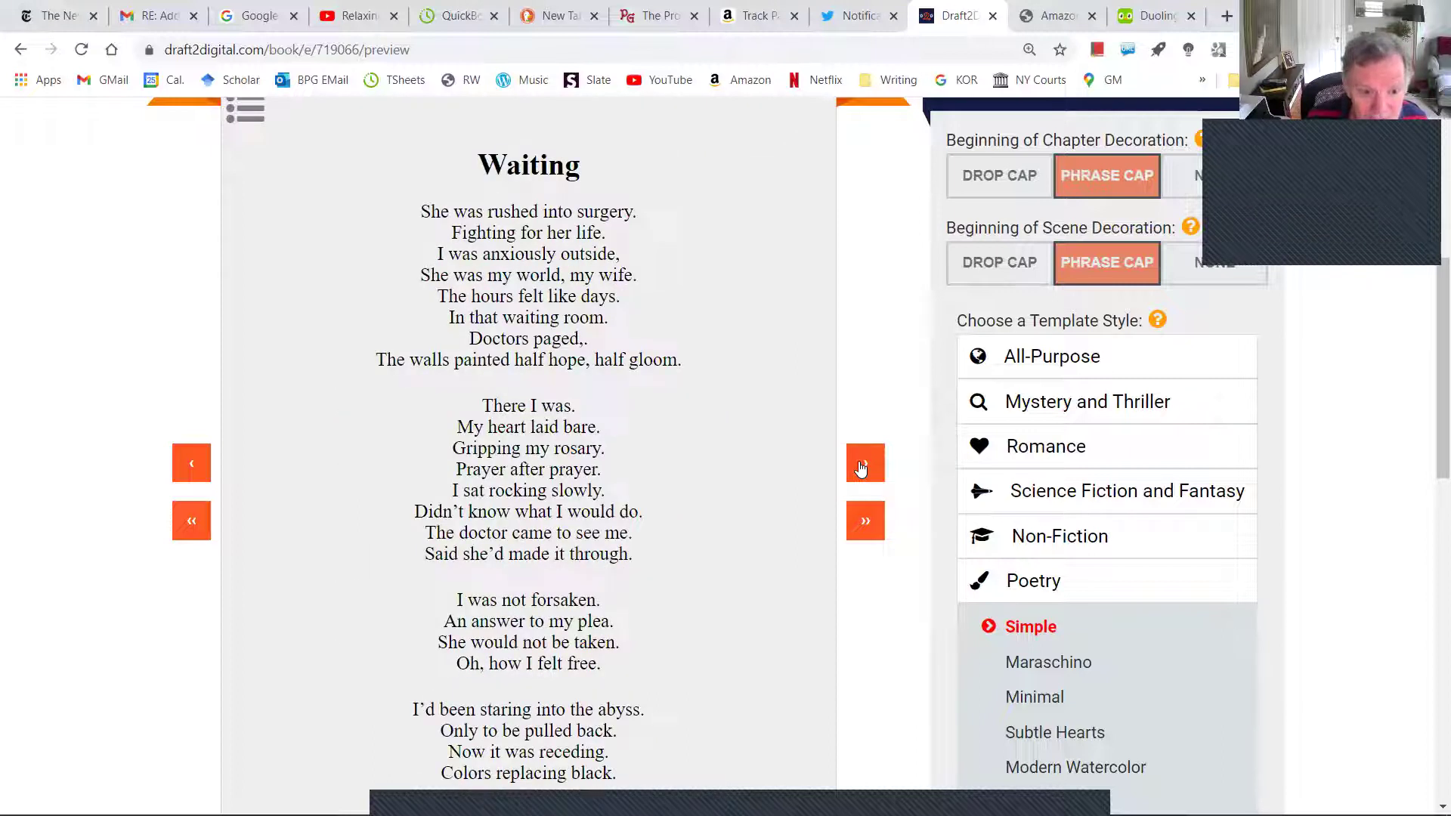
pyautogui.click(861, 468)
pyautogui.click(861, 469)
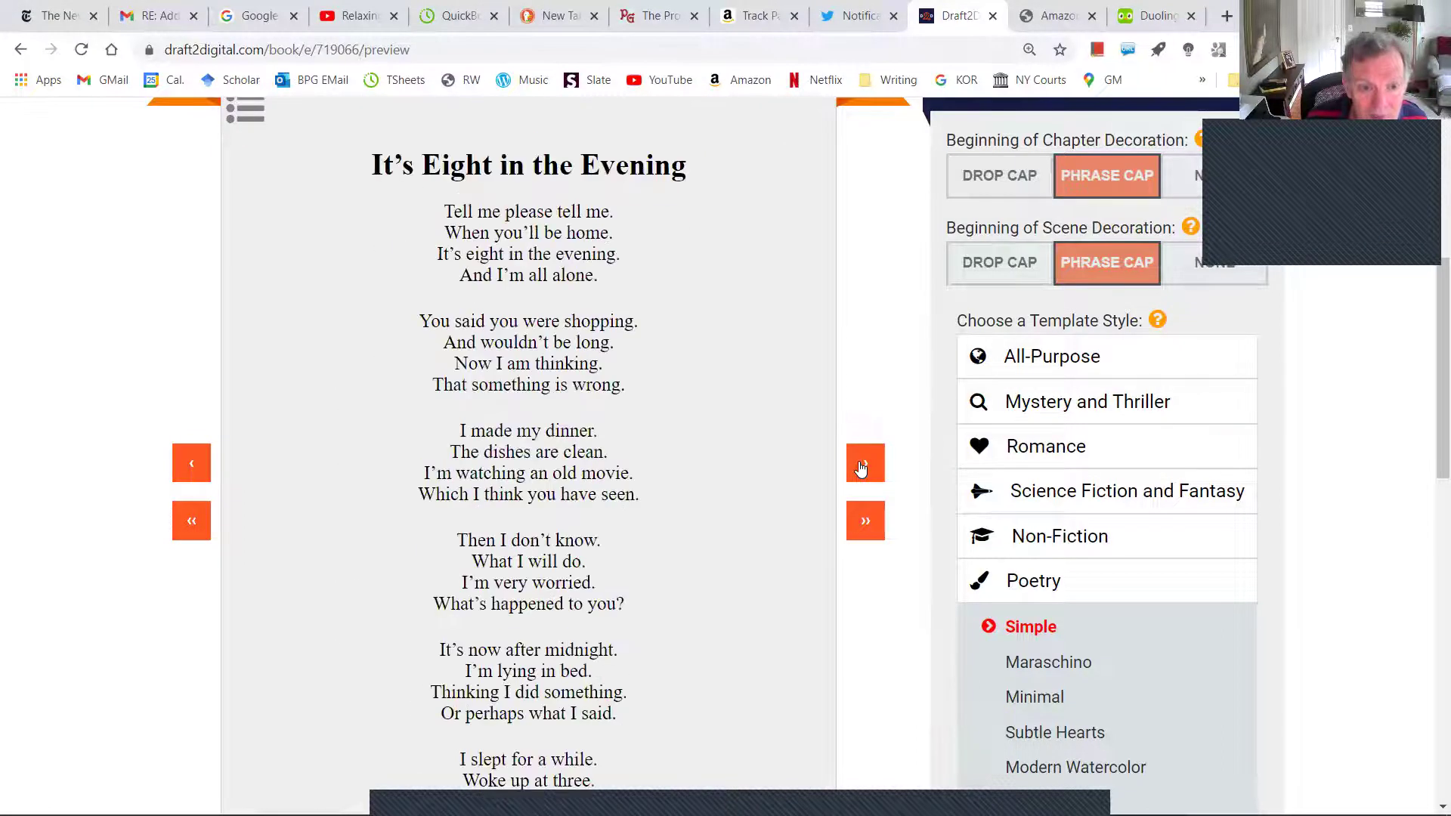
pyautogui.click(861, 468)
pyautogui.click(861, 468)
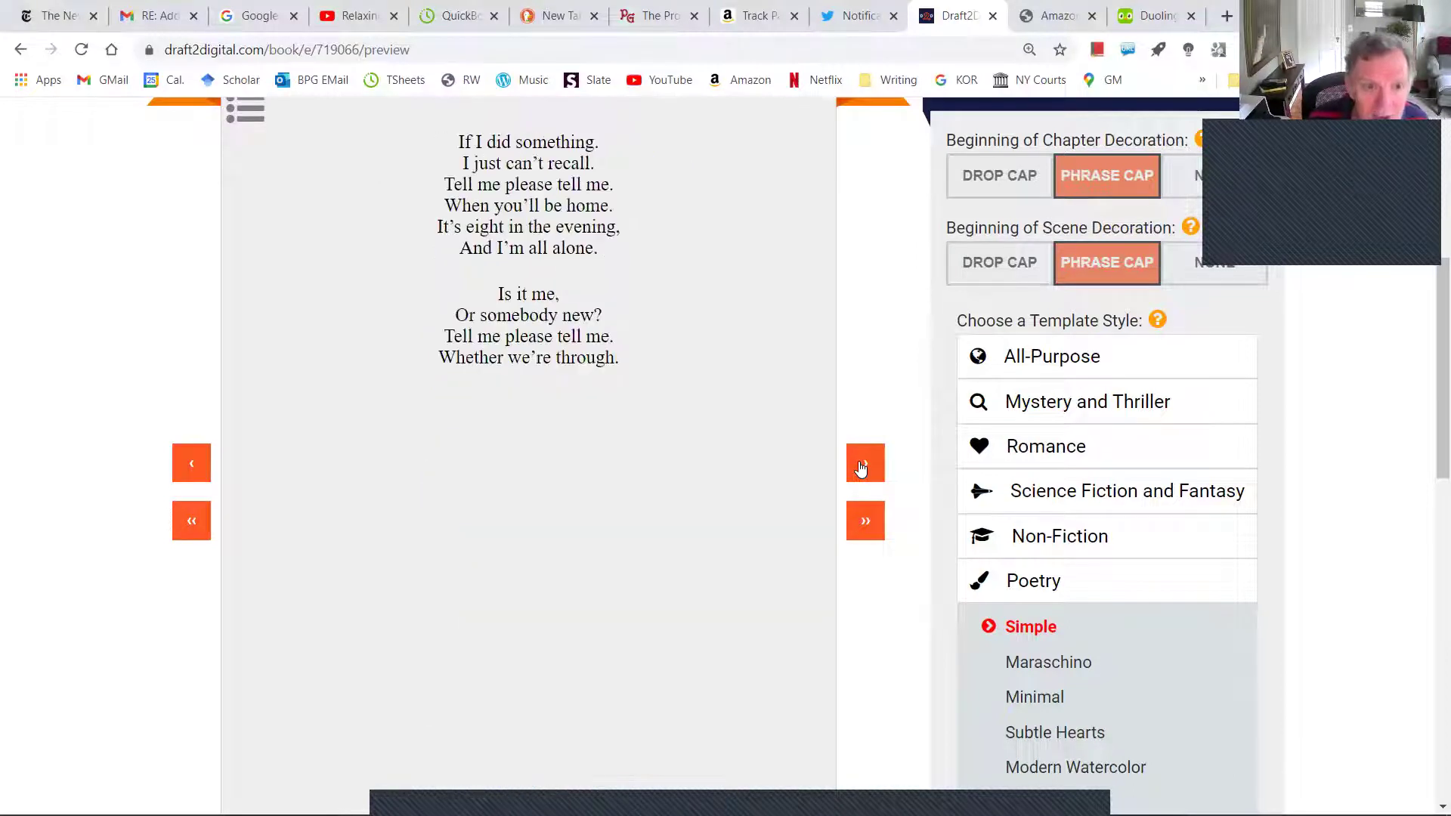
# Step: Page from the end of It's Eight in the Evening through Every Time I See You to I Have Always Loved to Look At Her, checking stanza spacing
pyautogui.click(862, 469)
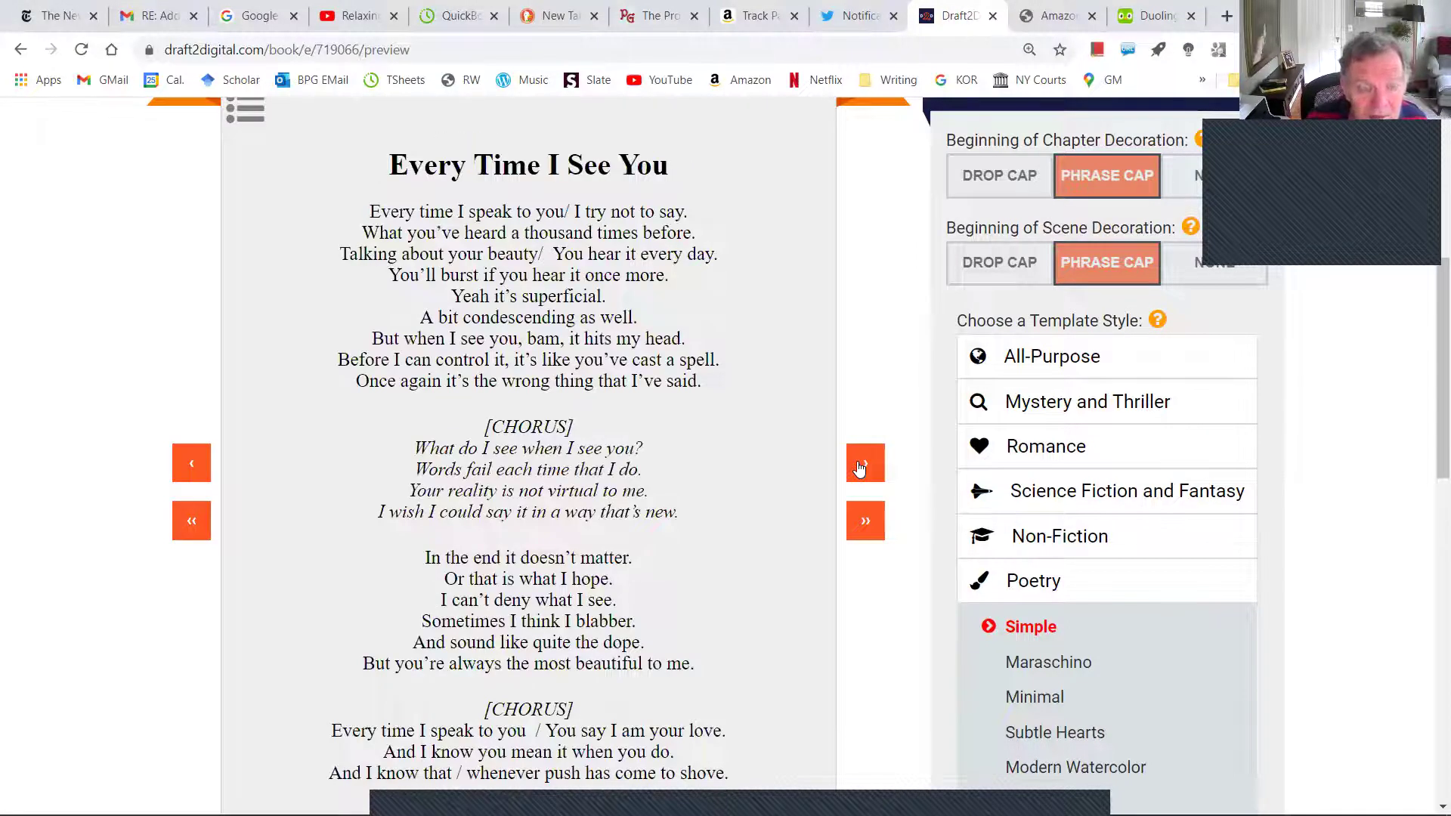
pyautogui.click(859, 468)
pyautogui.click(859, 469)
pyautogui.click(860, 468)
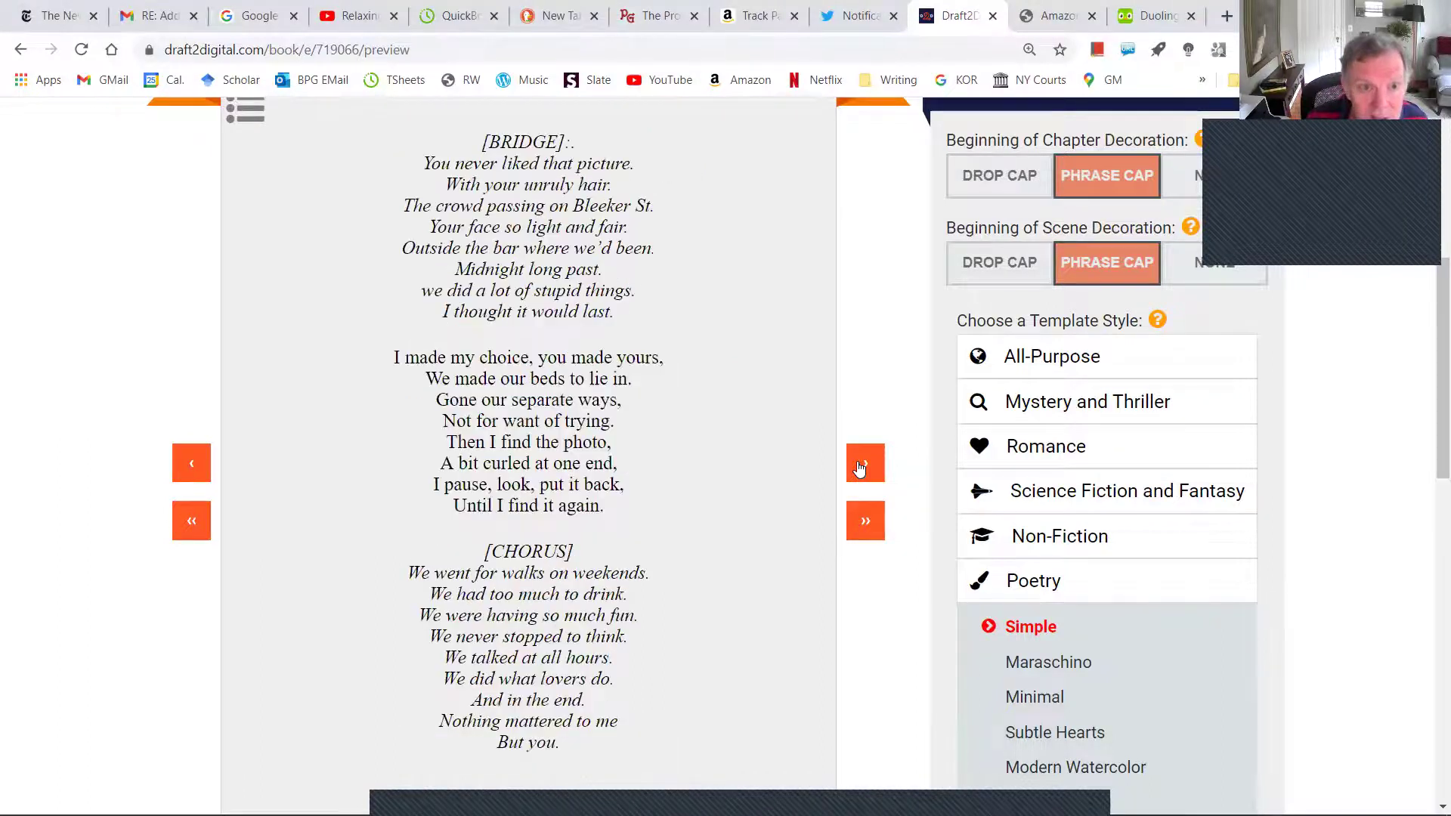
pyautogui.click(860, 468)
pyautogui.click(860, 468)
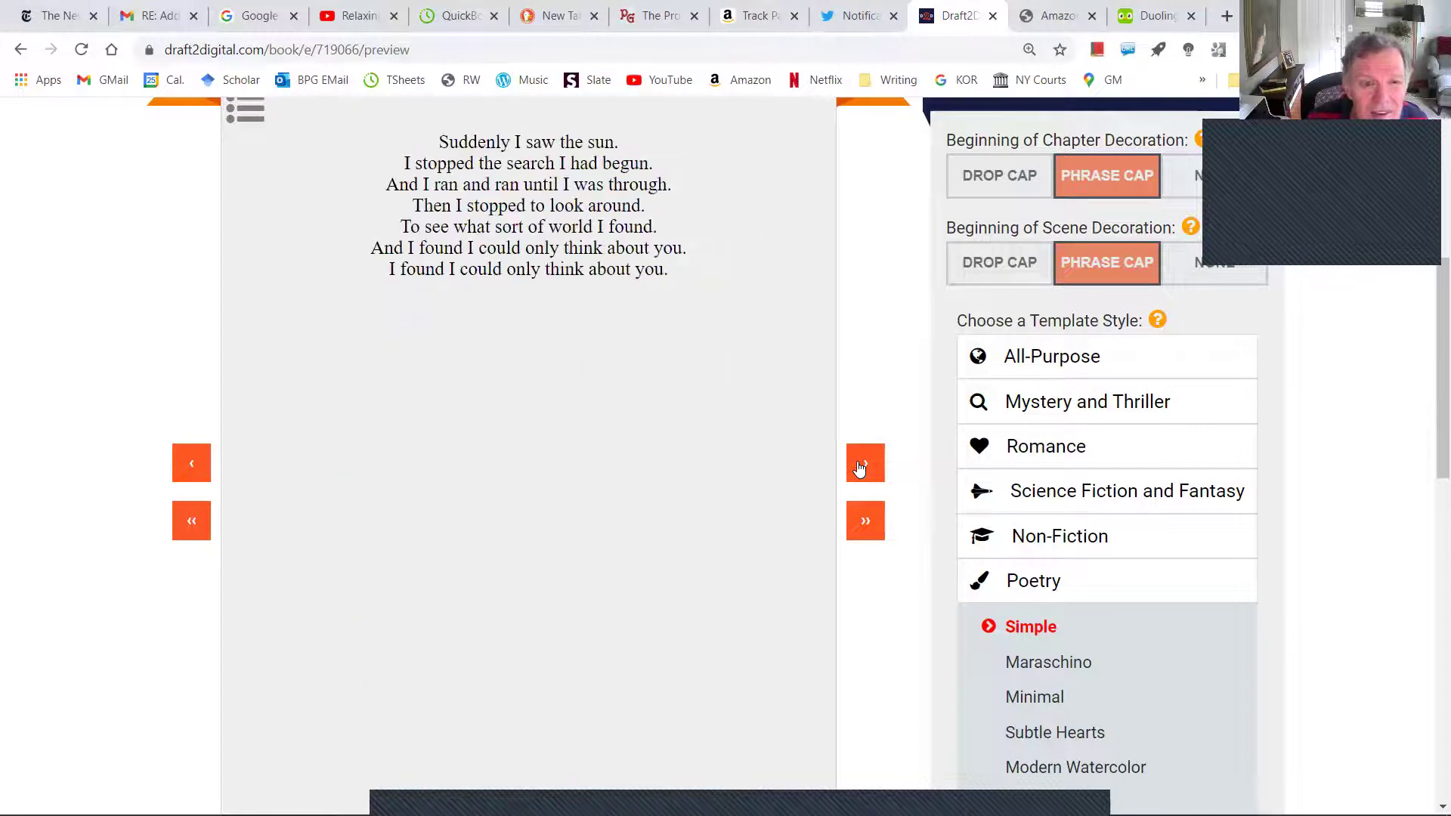
pyautogui.click(859, 469)
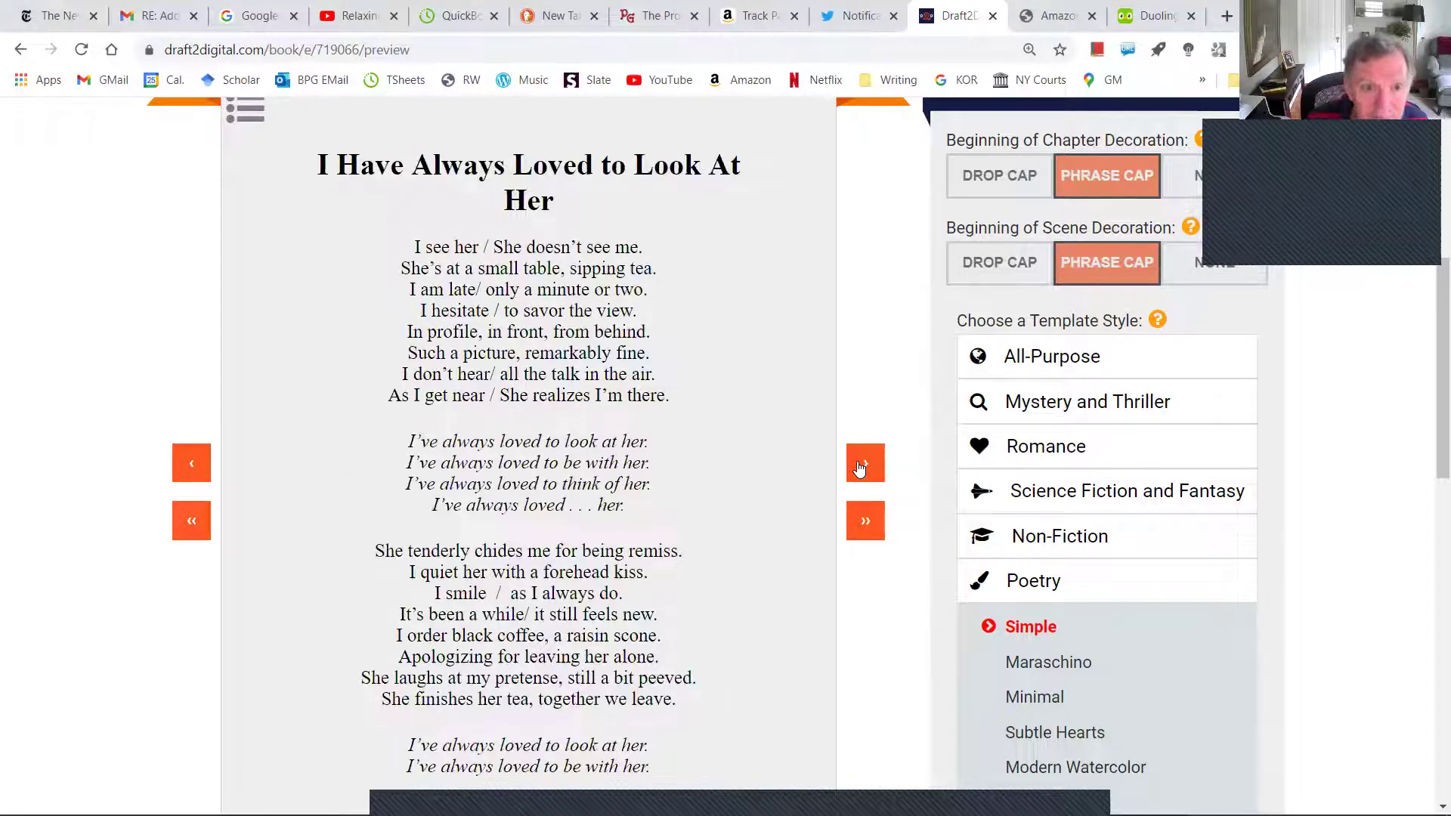
# Step: Check the stanza and chorus breaks from I Have Always Loved to Look At Her through Some Nights to Falling Trees, Blooming Flowers
pyautogui.click(859, 468)
pyautogui.click(860, 469)
pyautogui.click(860, 469)
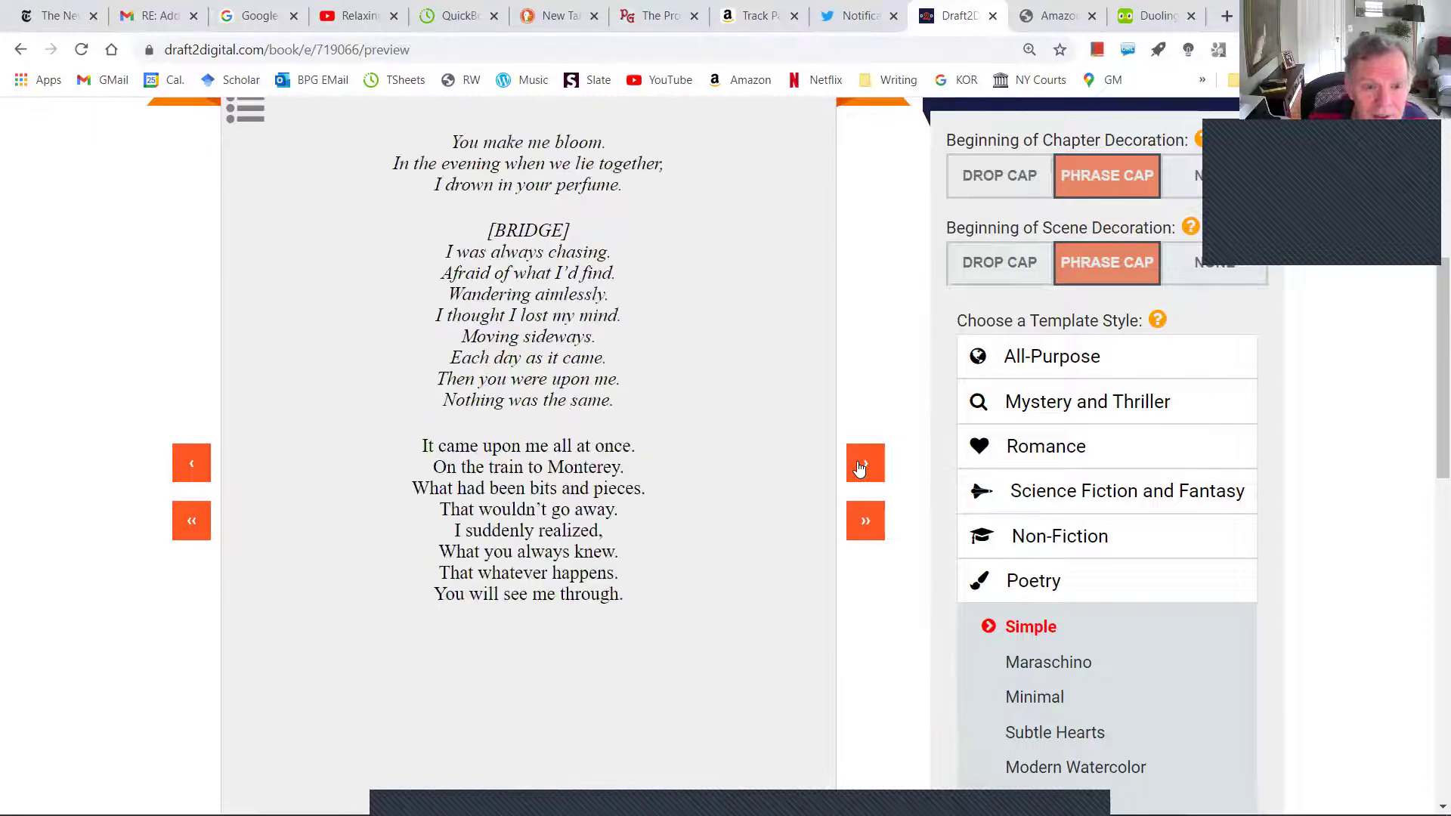
pyautogui.click(859, 468)
pyautogui.click(860, 469)
pyautogui.click(859, 468)
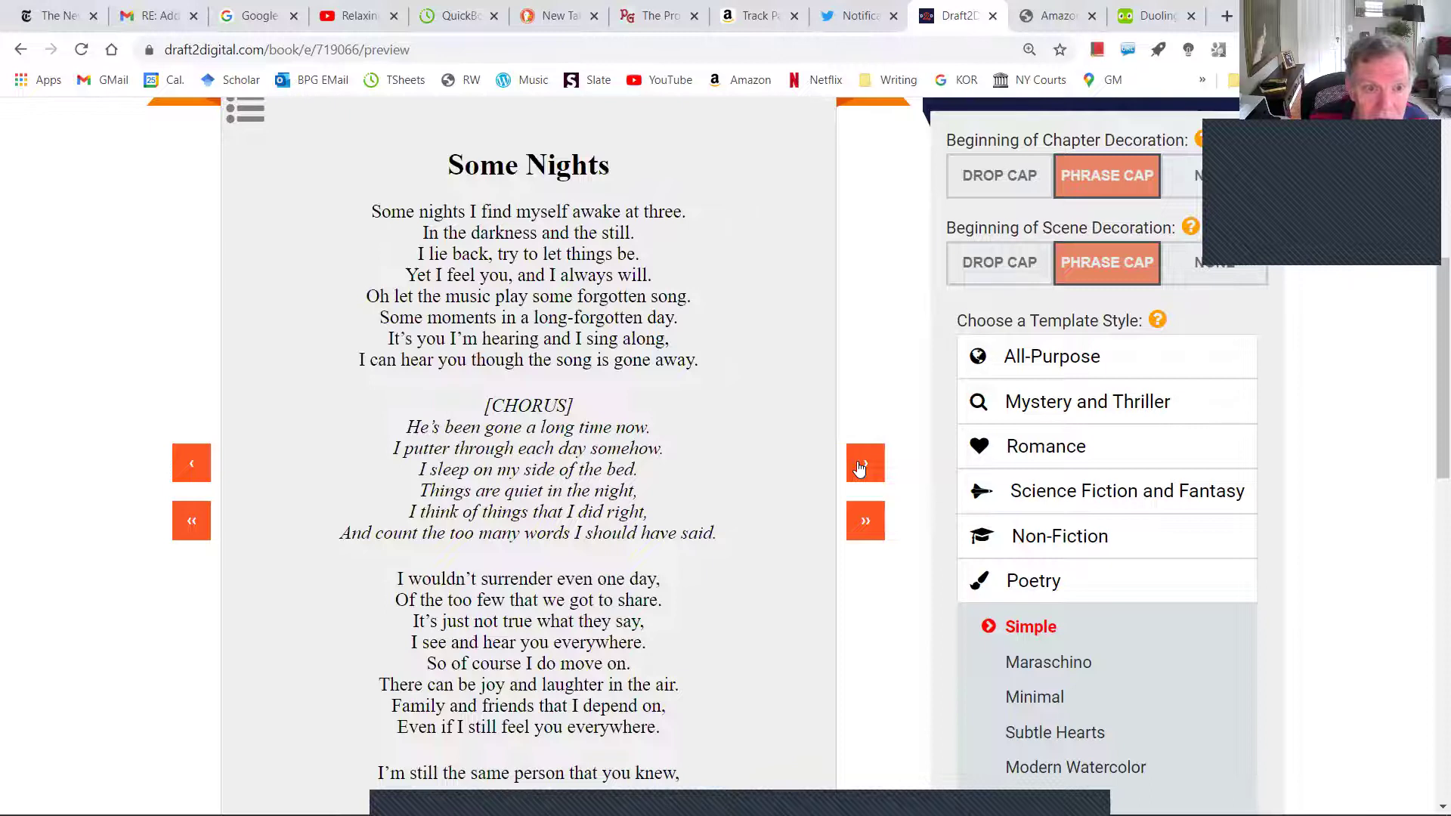
pyautogui.click(860, 469)
pyautogui.click(860, 468)
pyautogui.click(860, 469)
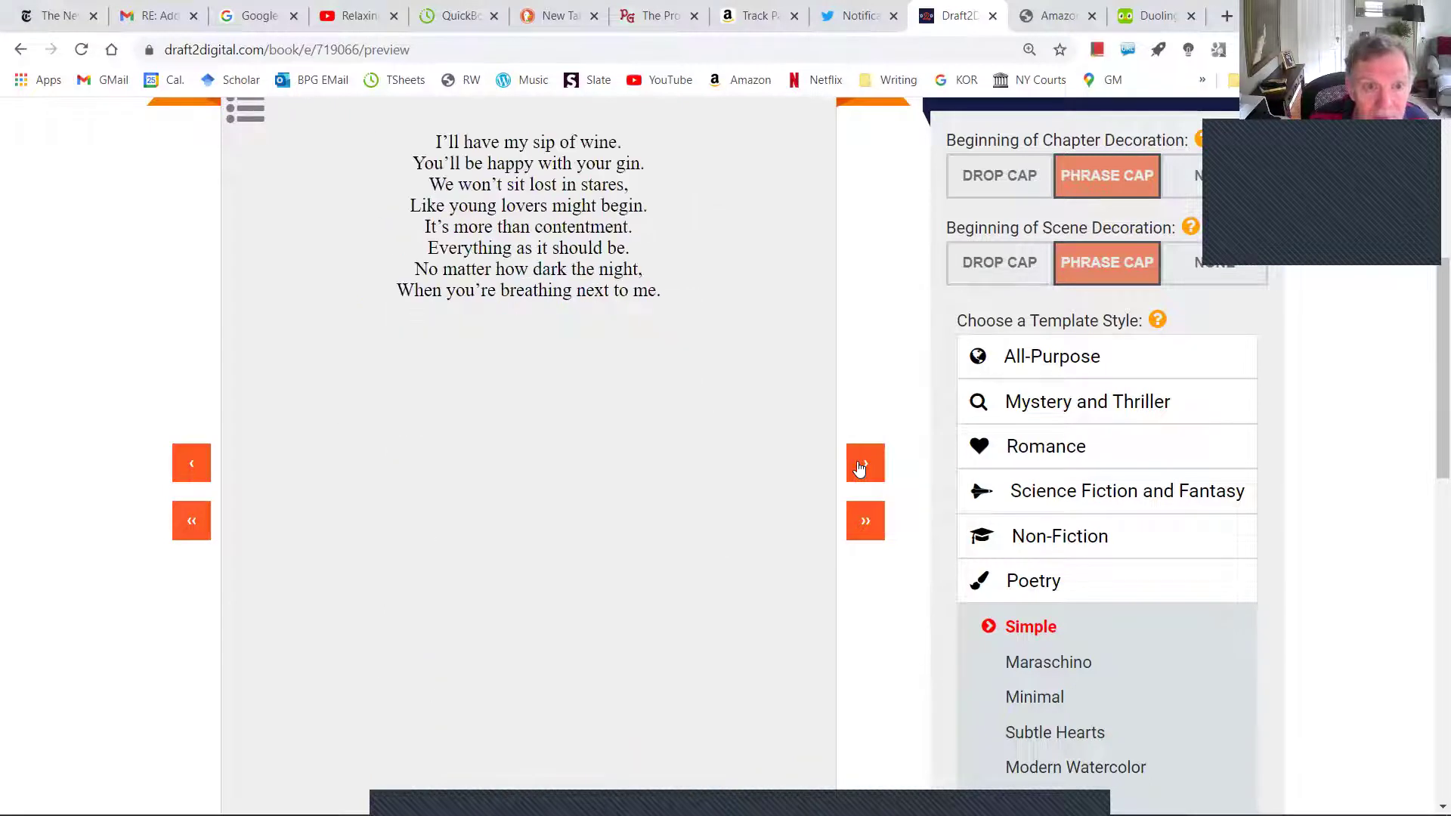
pyautogui.click(860, 468)
pyautogui.click(860, 469)
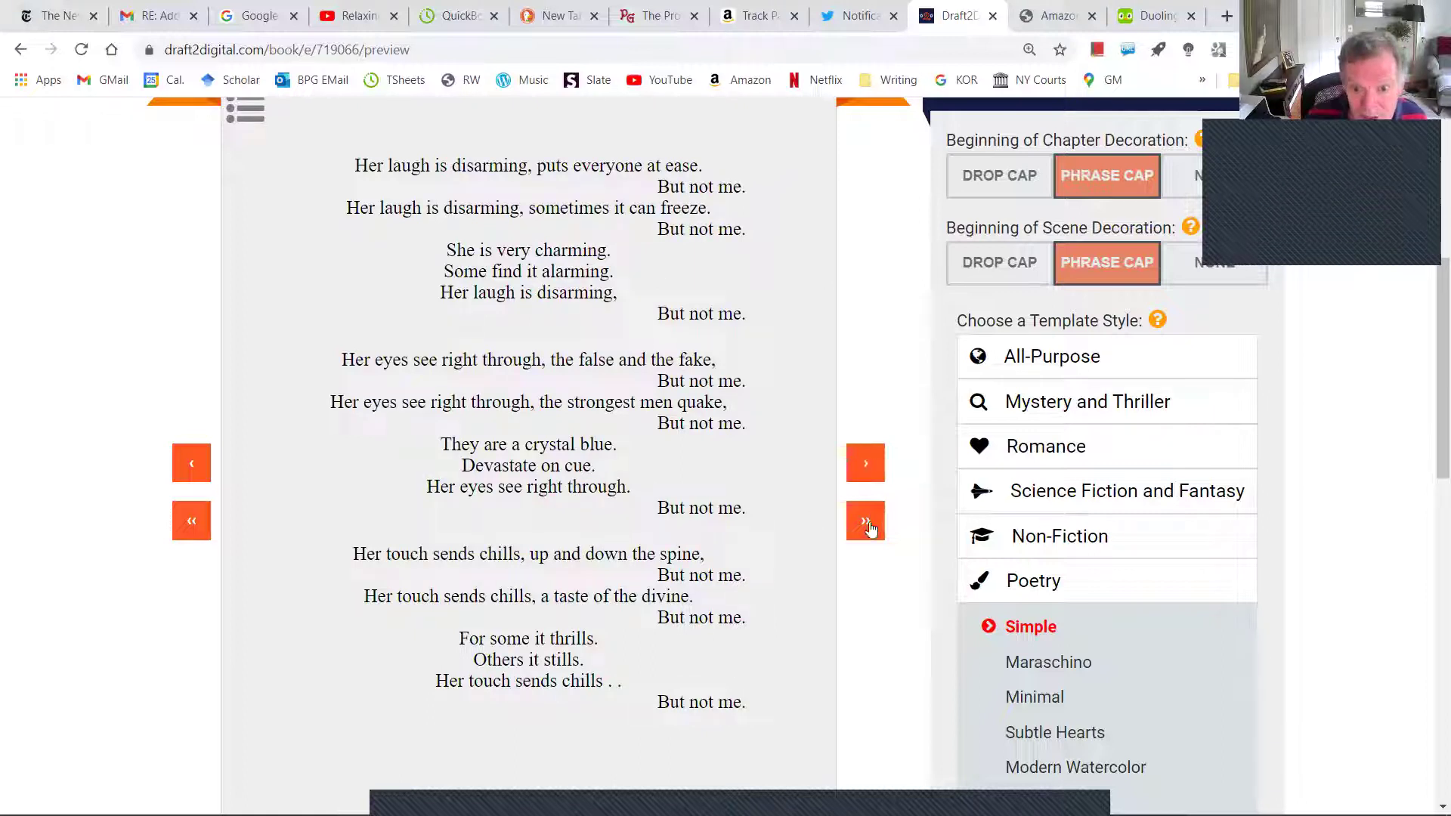
pyautogui.click(865, 464)
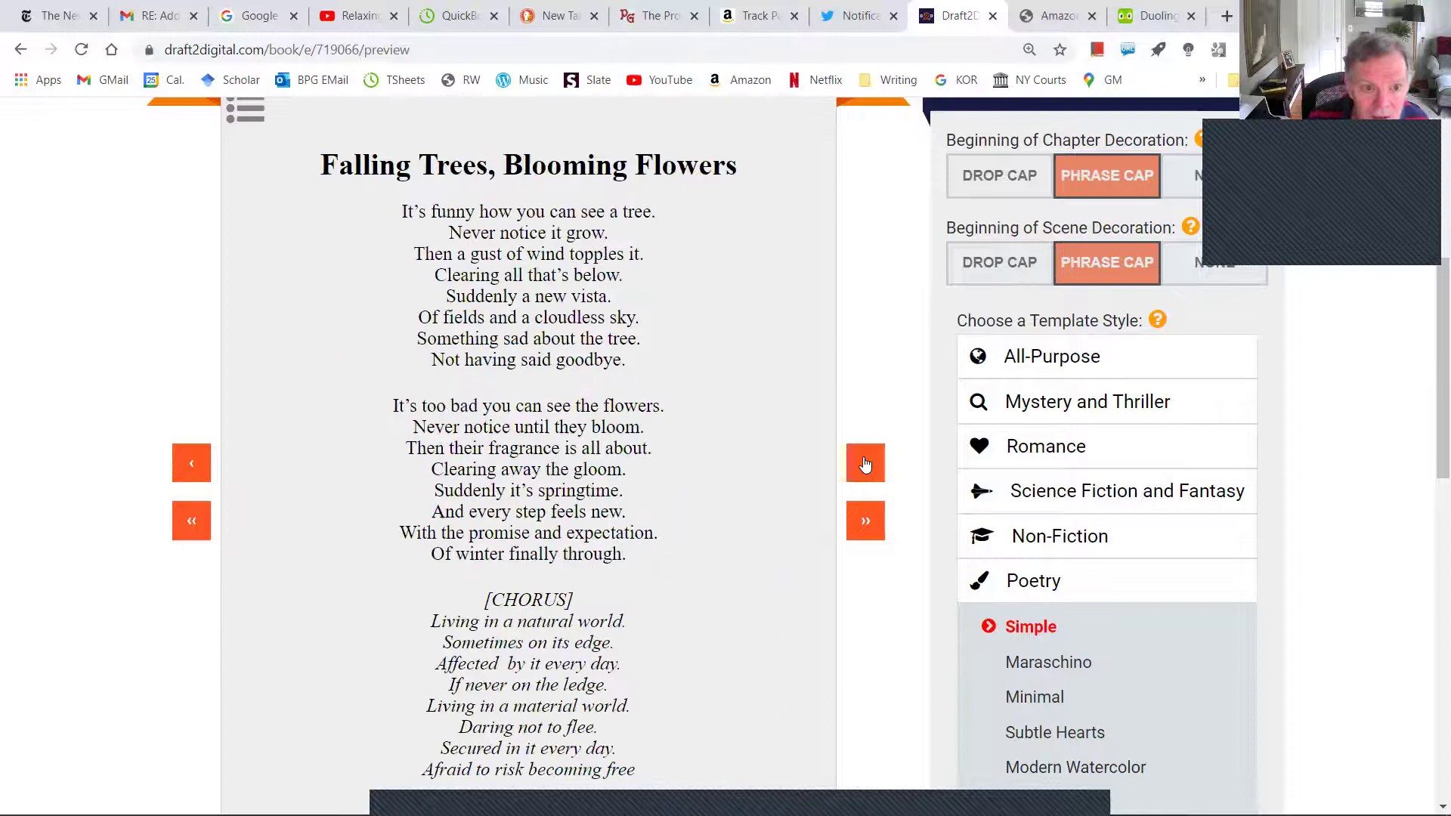
# Step: Examine the remaining love songs, from Falling Trees, Blooming Flowers past It Don't Matter to the Odds and Ends section introduction
pyautogui.click(866, 464)
pyautogui.click(865, 464)
pyautogui.click(865, 464)
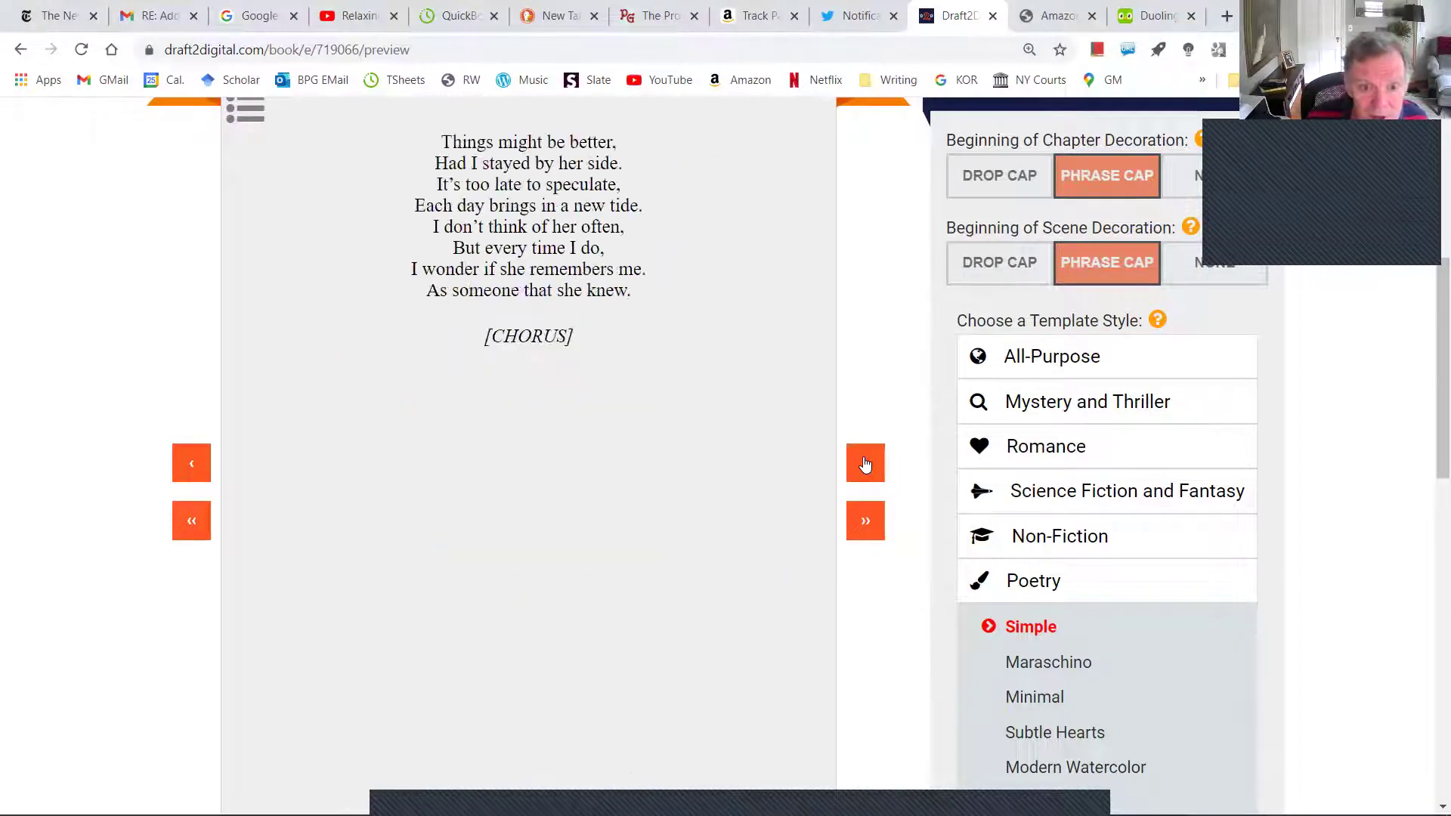
pyautogui.click(865, 464)
pyautogui.click(865, 464)
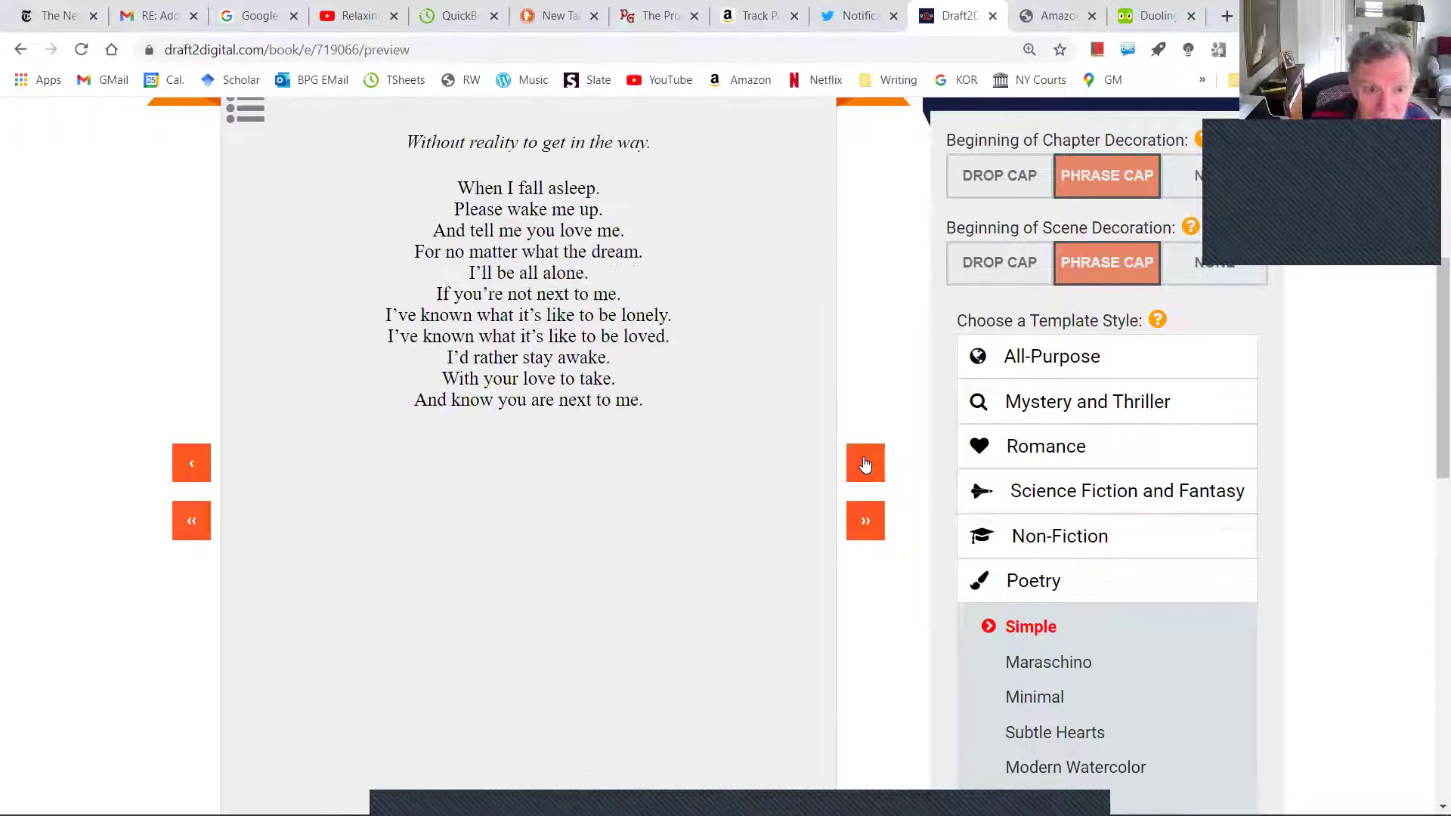
pyautogui.click(865, 464)
pyautogui.click(865, 464)
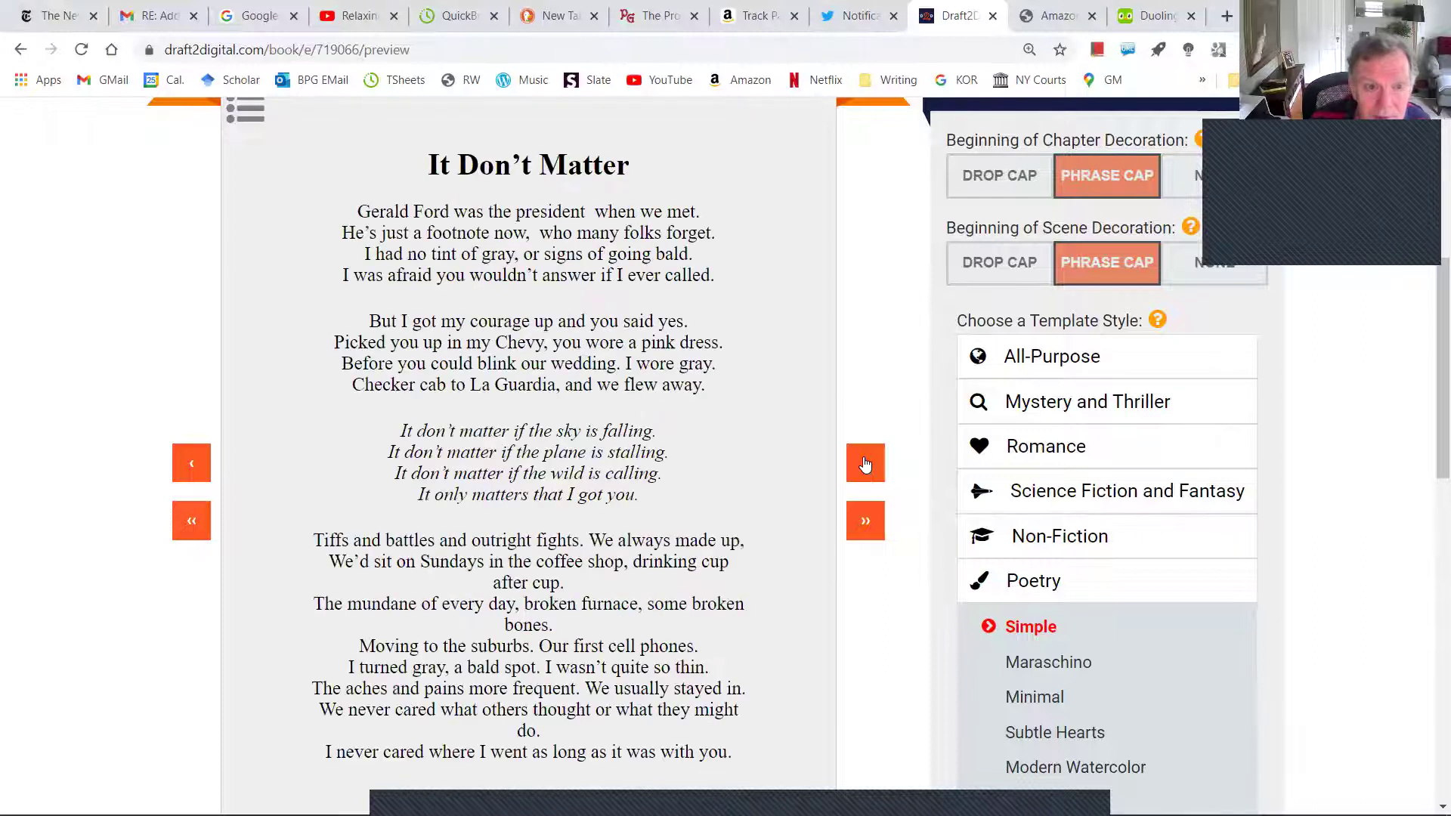
pyautogui.click(865, 465)
pyautogui.click(865, 465)
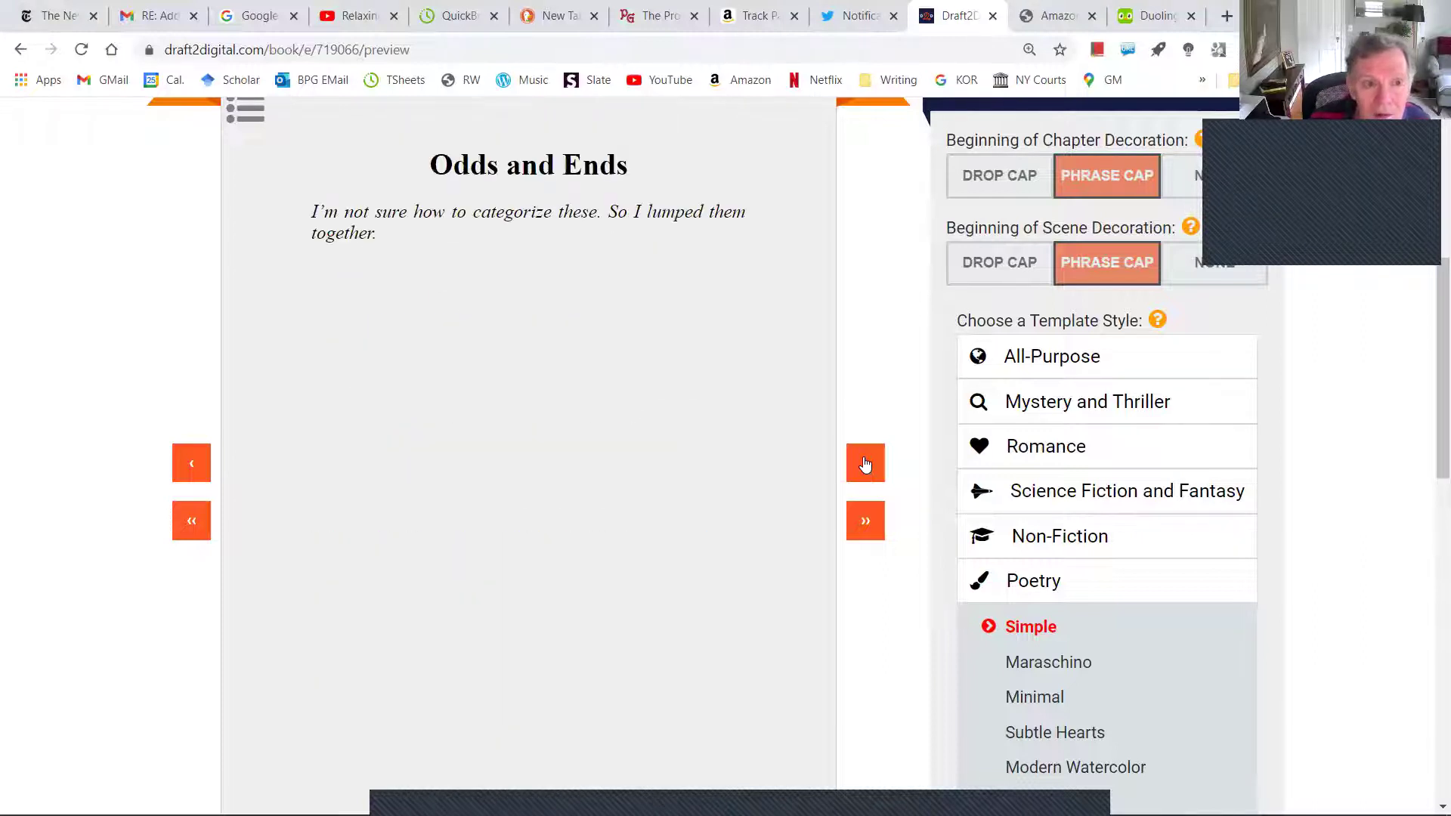
# Step: Review the Odds and Ends songs through Gotta Go to New York to Sunday Morning Racing Blues for correct stanza breaks
pyautogui.click(865, 464)
pyautogui.click(865, 465)
pyautogui.click(865, 465)
pyautogui.click(865, 465)
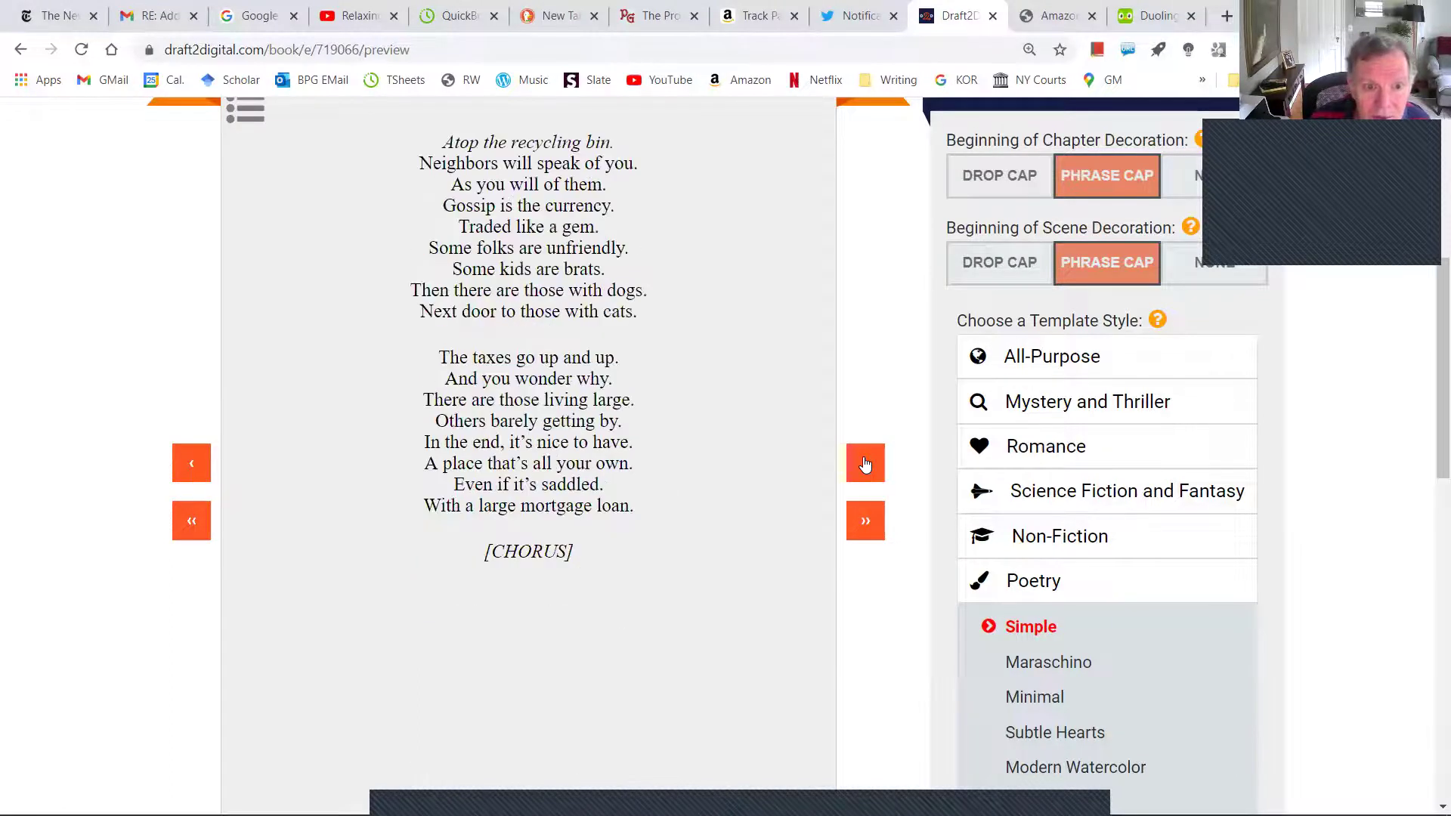
pyautogui.click(865, 465)
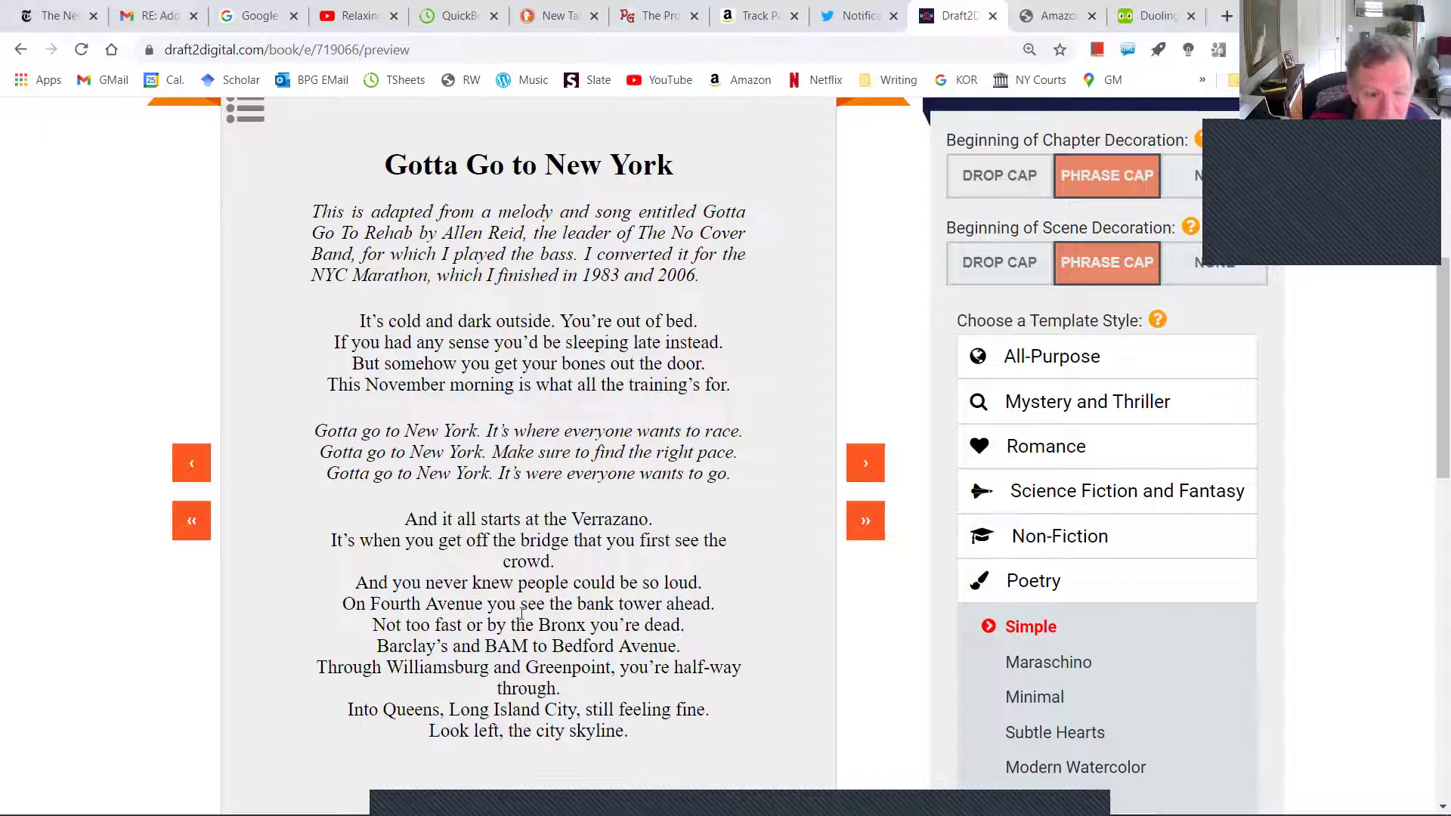
pyautogui.click(863, 465)
pyautogui.click(863, 465)
pyautogui.click(863, 465)
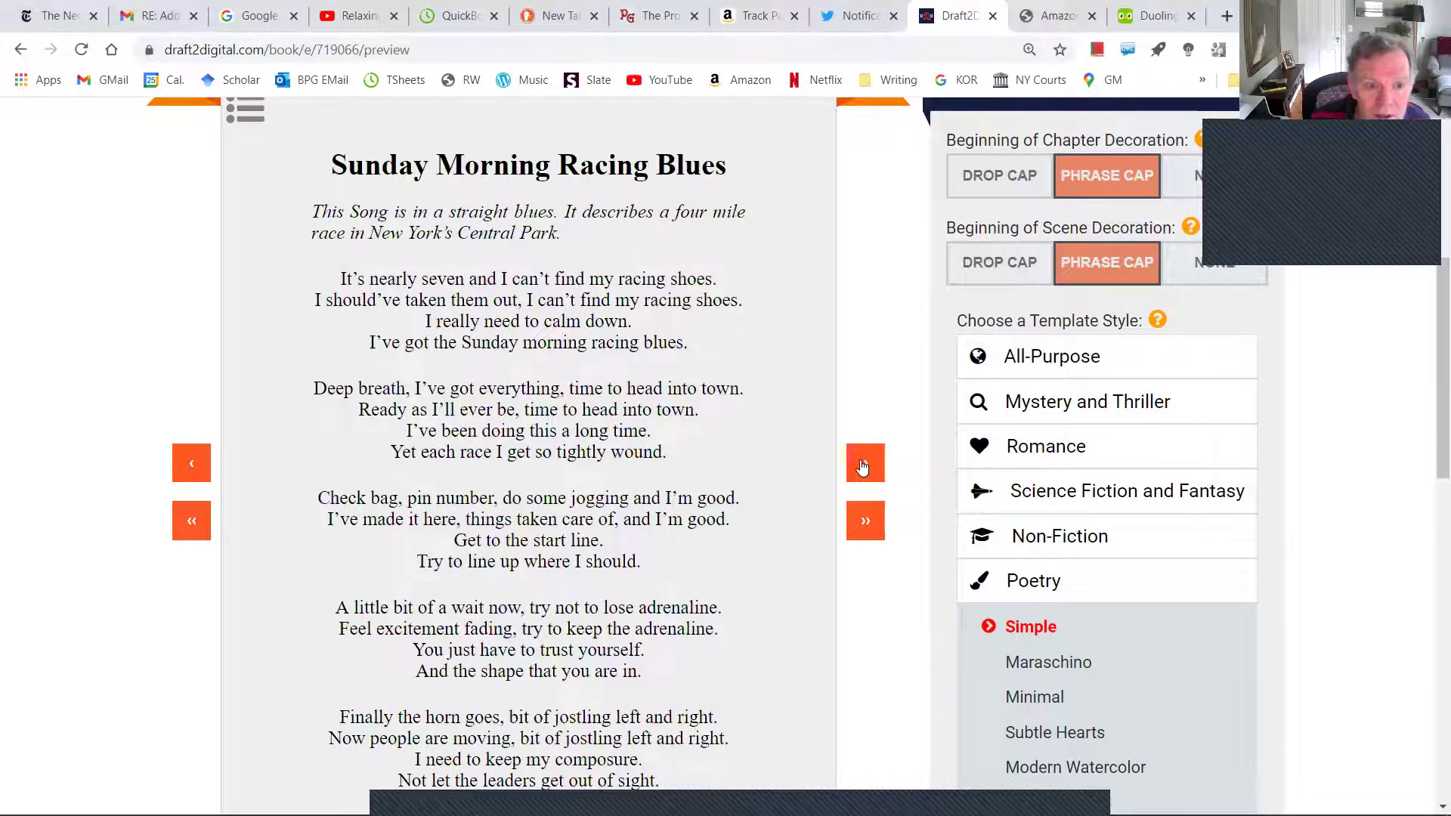
# Step: Return to Gotta Go to New York and recheck the layout from there through Sunday Morning Racing Blues to Hold Out For That Ring
pyautogui.click(191, 462)
pyautogui.click(196, 463)
pyautogui.click(196, 462)
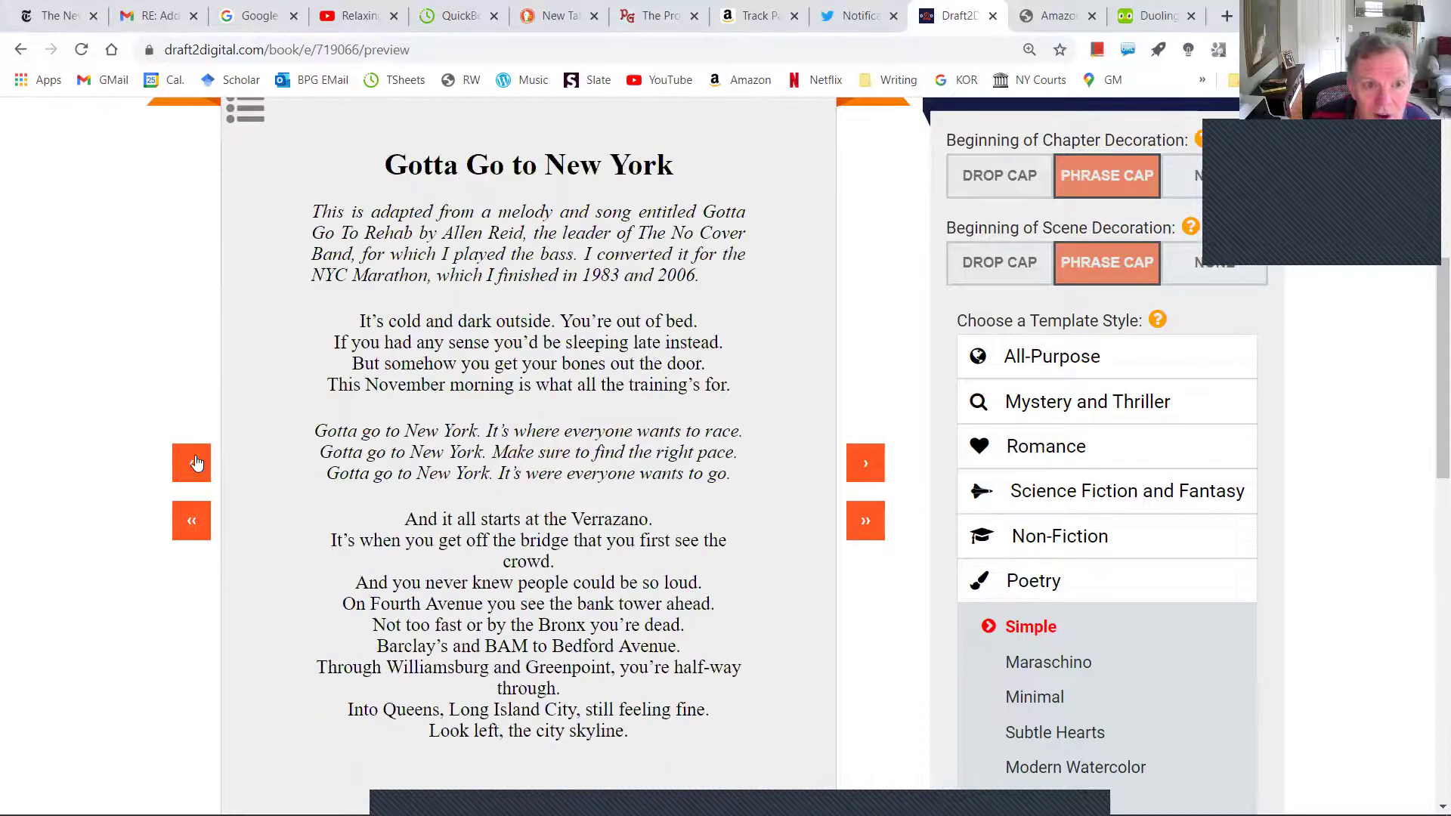
pyautogui.click(867, 464)
pyautogui.click(869, 465)
pyautogui.click(869, 465)
pyautogui.click(868, 465)
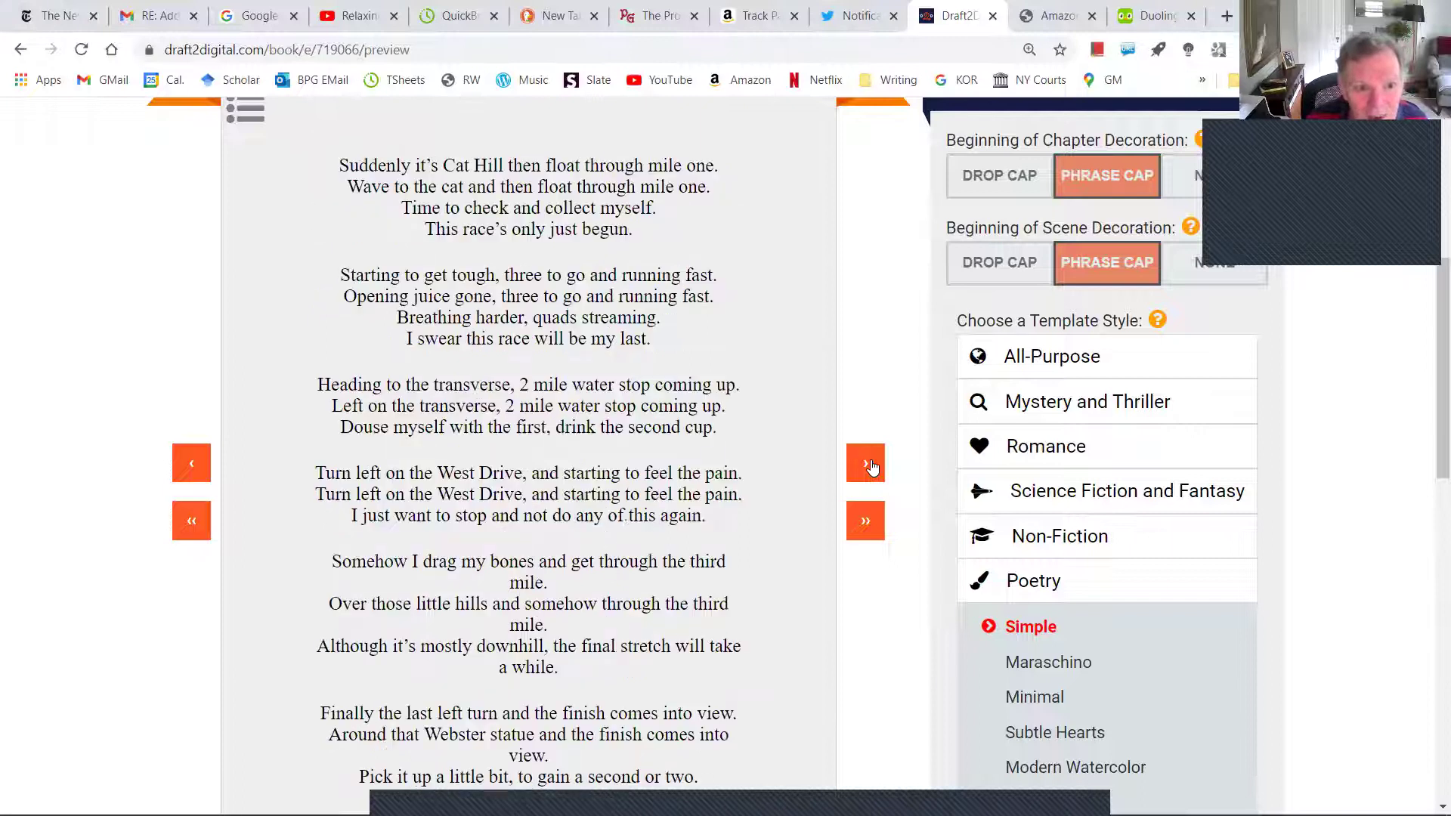
pyautogui.click(869, 464)
pyautogui.click(869, 465)
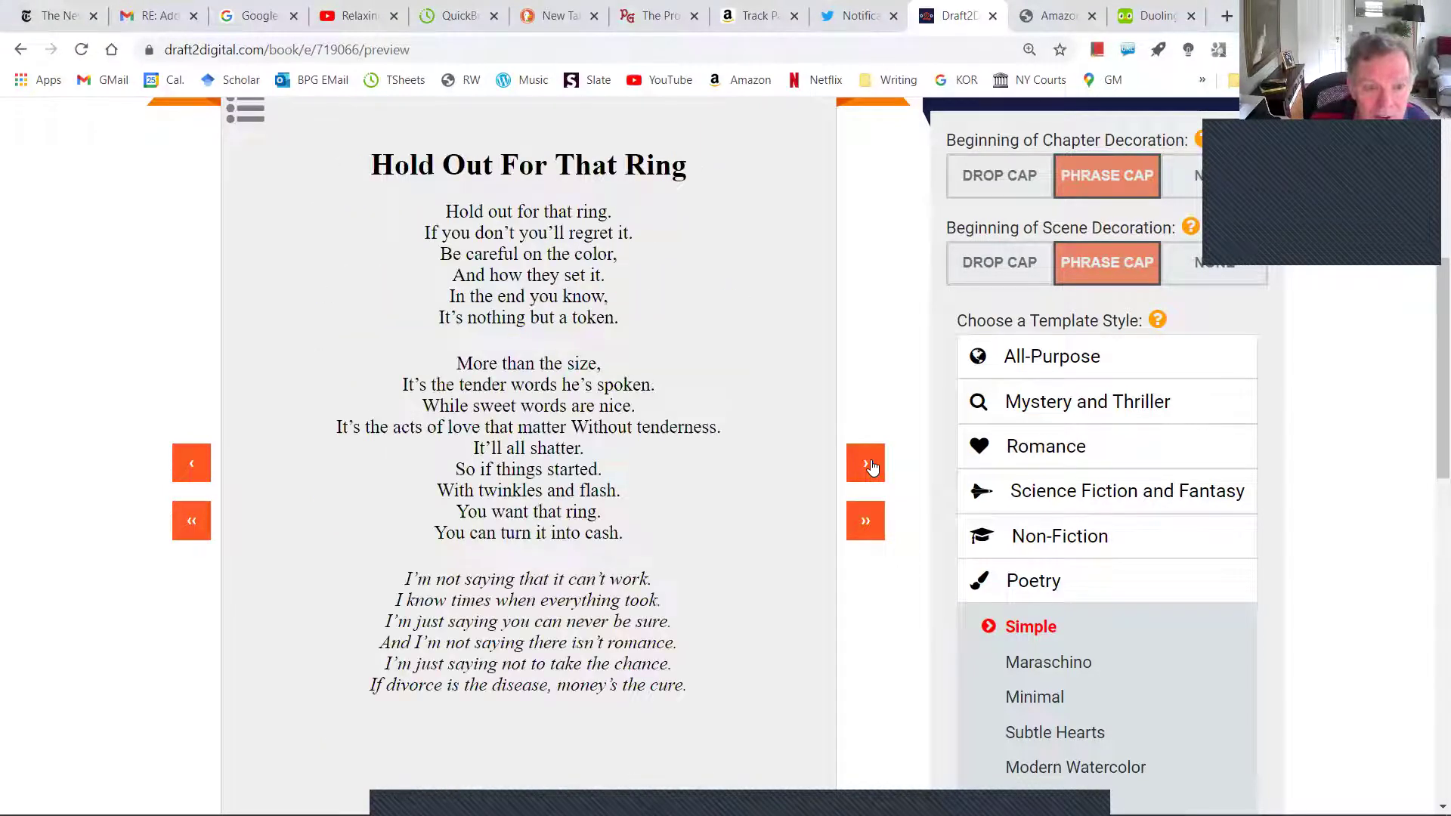
# Step: Inspect the spacing from Hold Out For That Ring through all pages of I Like, up to Imagined Loves
pyautogui.click(868, 465)
pyautogui.click(869, 465)
pyautogui.click(868, 465)
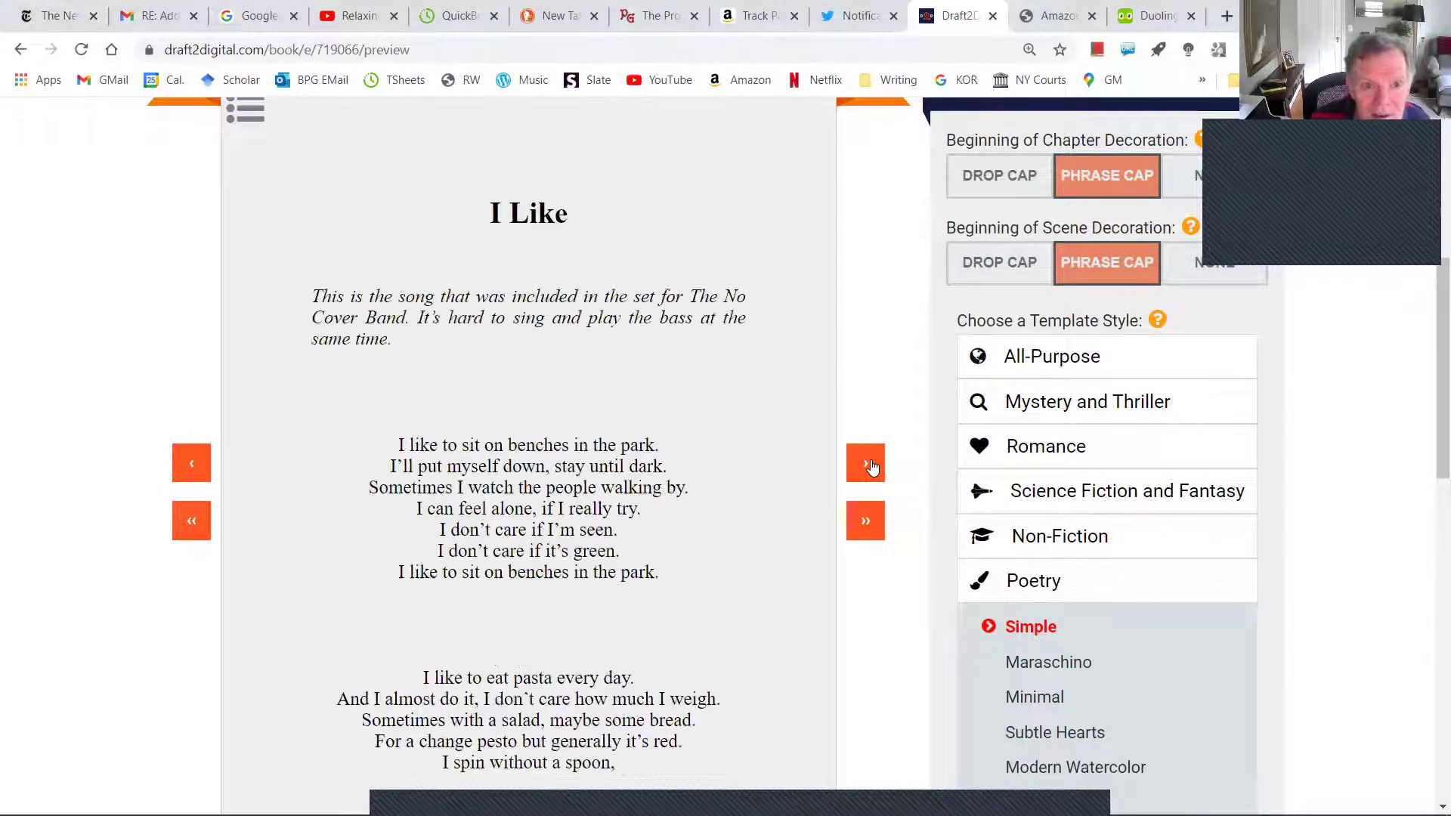
pyautogui.click(869, 465)
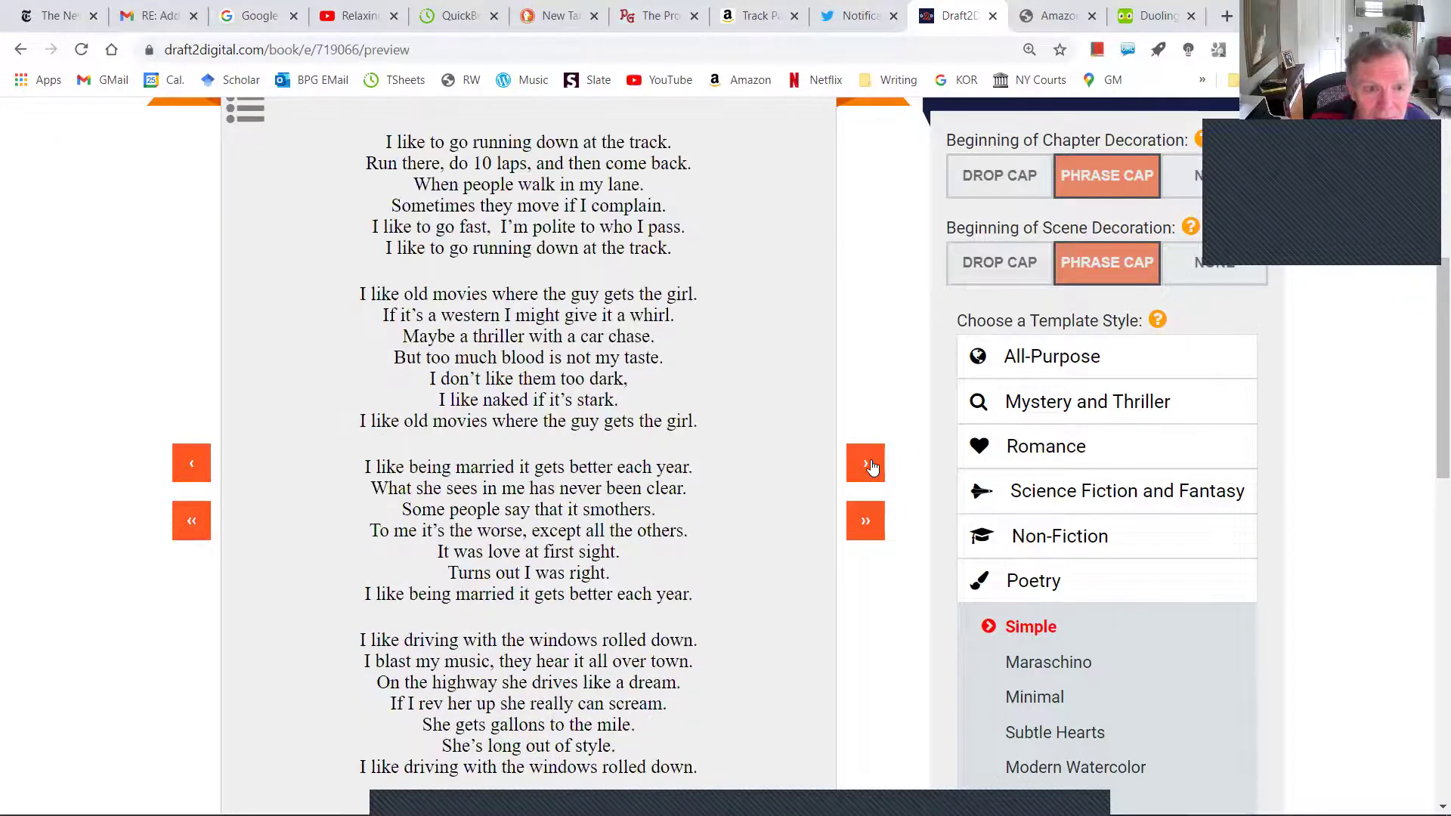
pyautogui.click(869, 465)
pyautogui.click(869, 464)
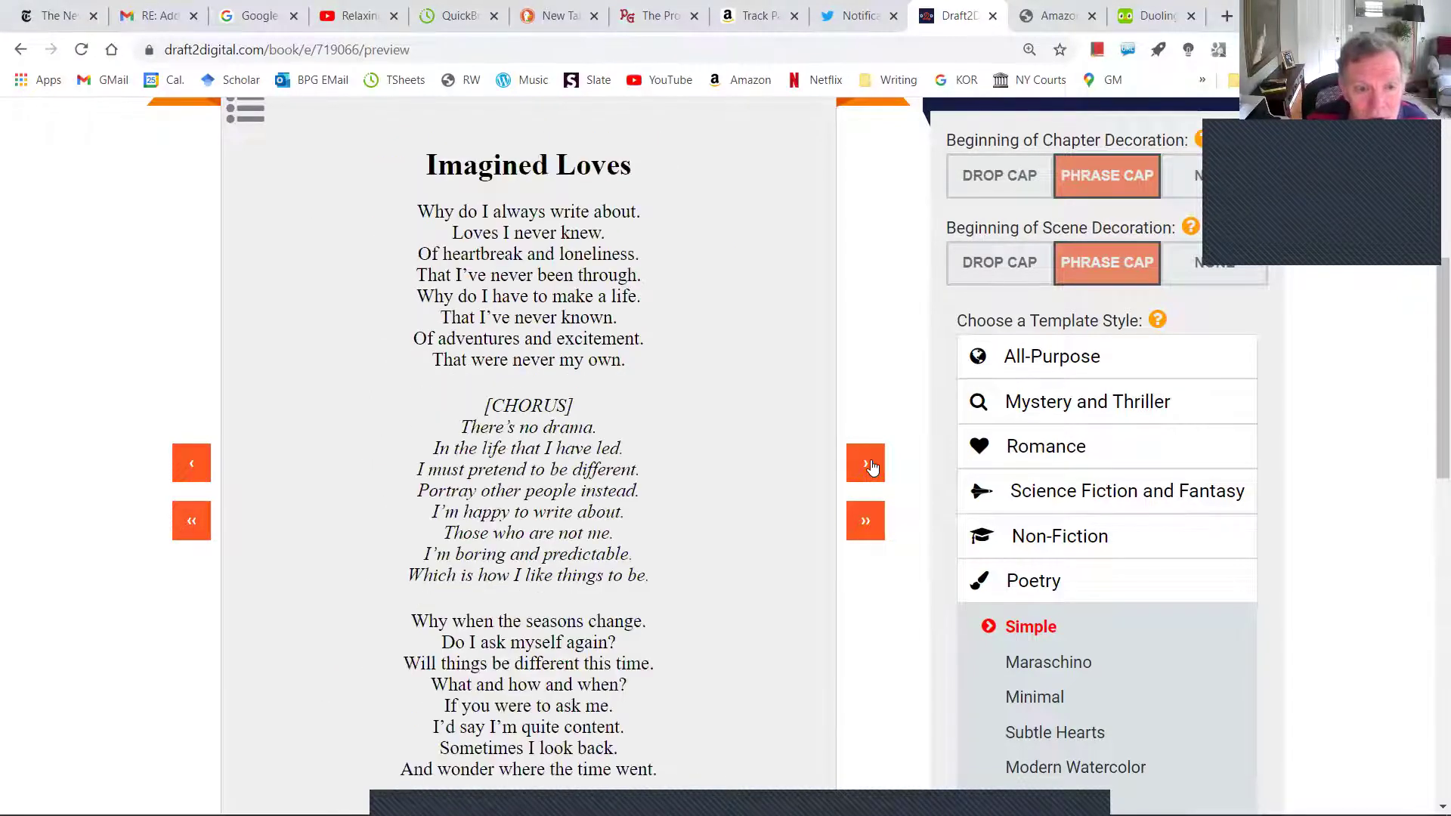
# Step: Check the stanza layout from Imagined Loves through I Found the Light, It's Time To Go and Long Time Coming to the end of Oh Sweet Baby
pyautogui.click(869, 464)
pyautogui.click(869, 465)
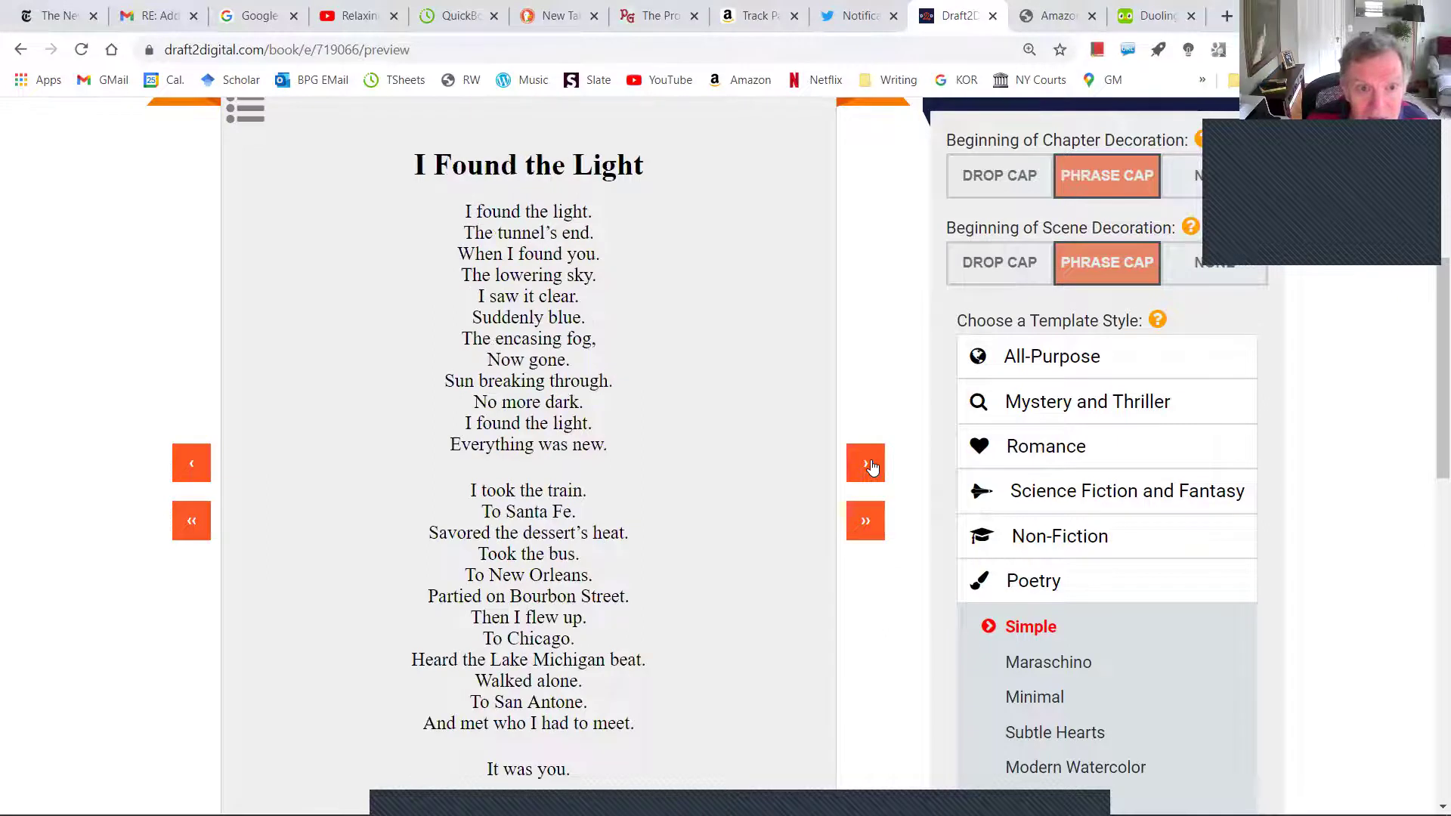
pyautogui.click(869, 464)
pyautogui.click(869, 465)
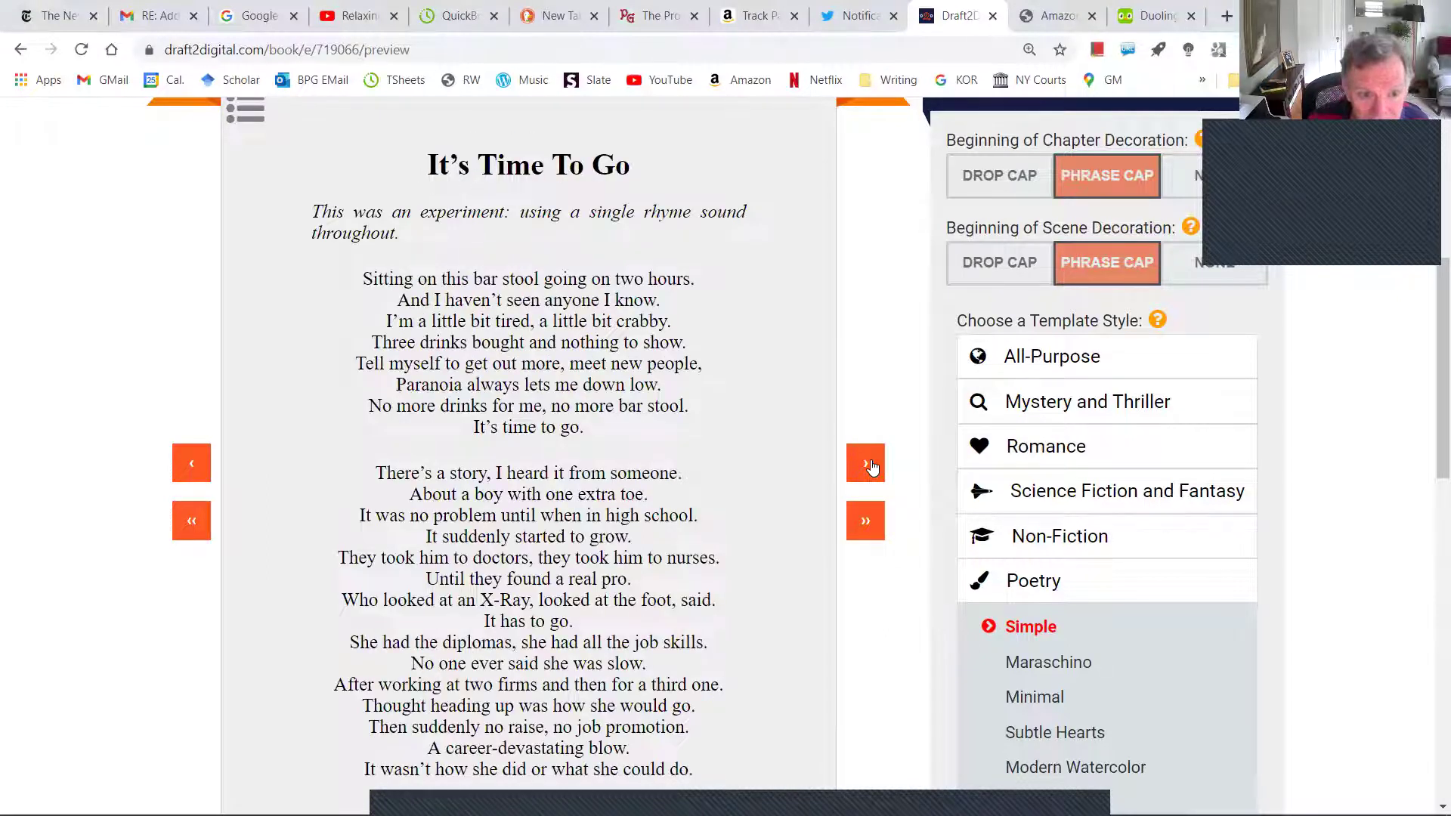
pyautogui.click(869, 464)
pyautogui.click(869, 465)
pyautogui.click(869, 465)
pyautogui.click(870, 465)
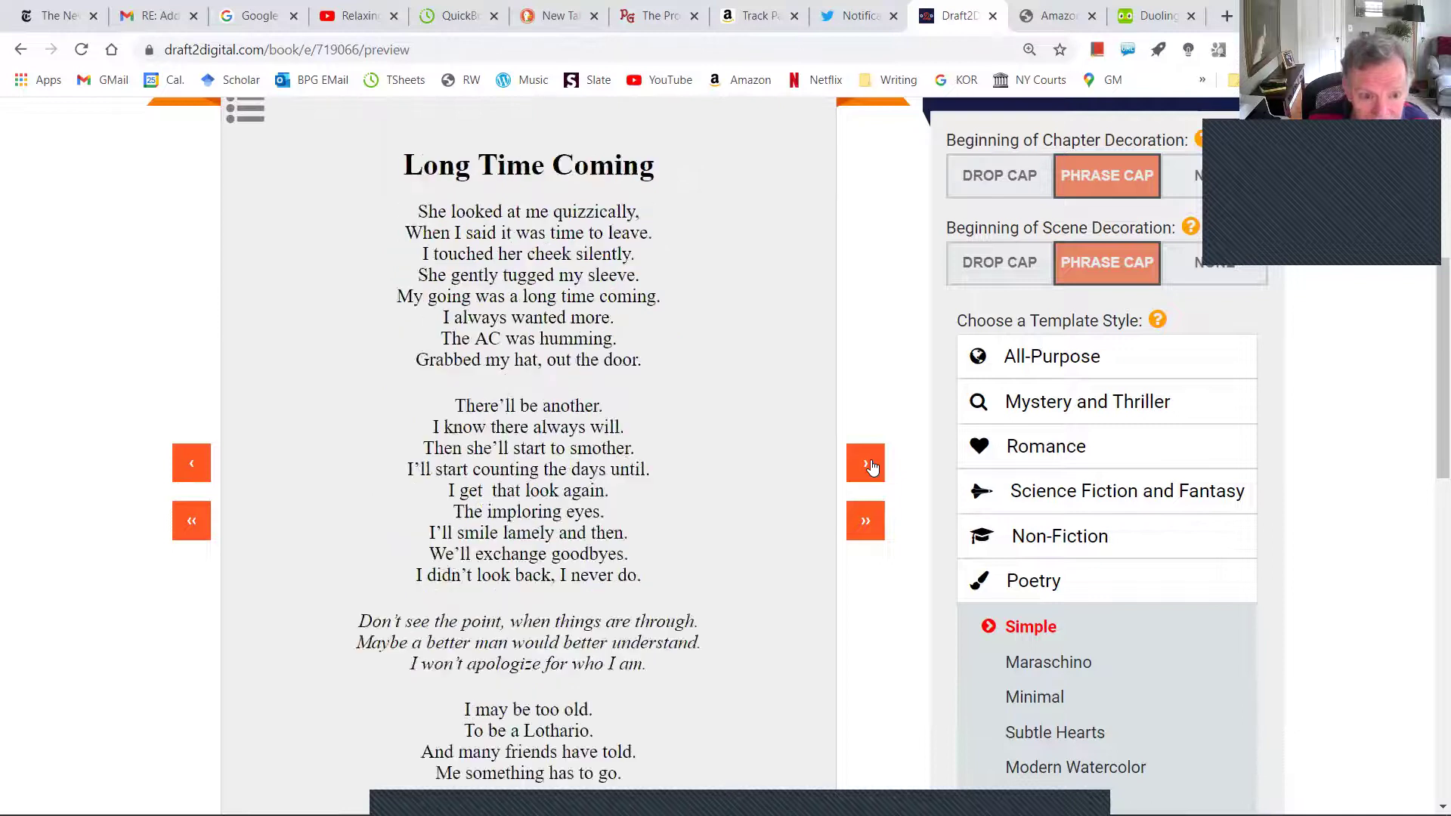
pyautogui.click(871, 465)
pyautogui.click(871, 467)
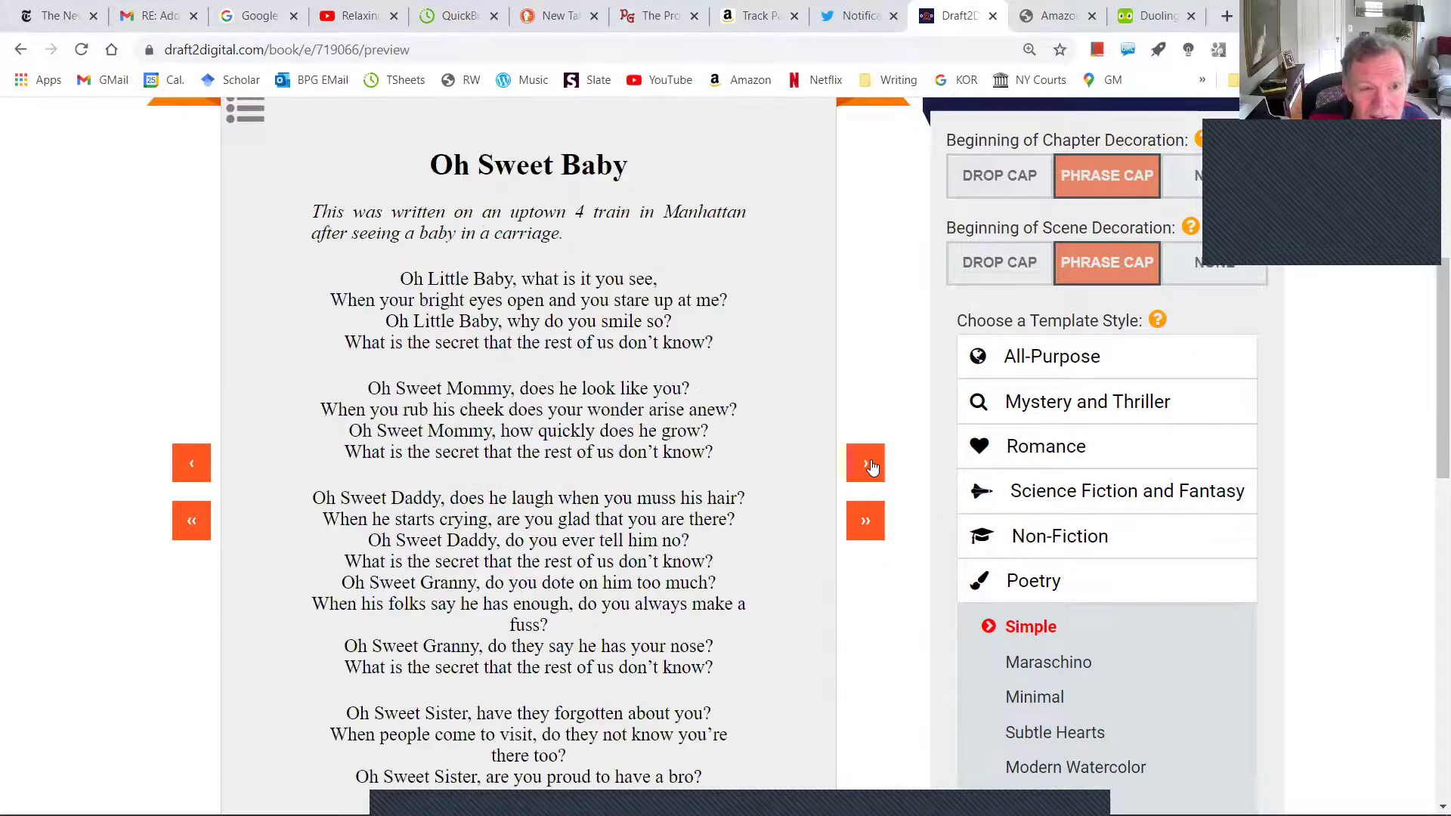
pyautogui.click(871, 467)
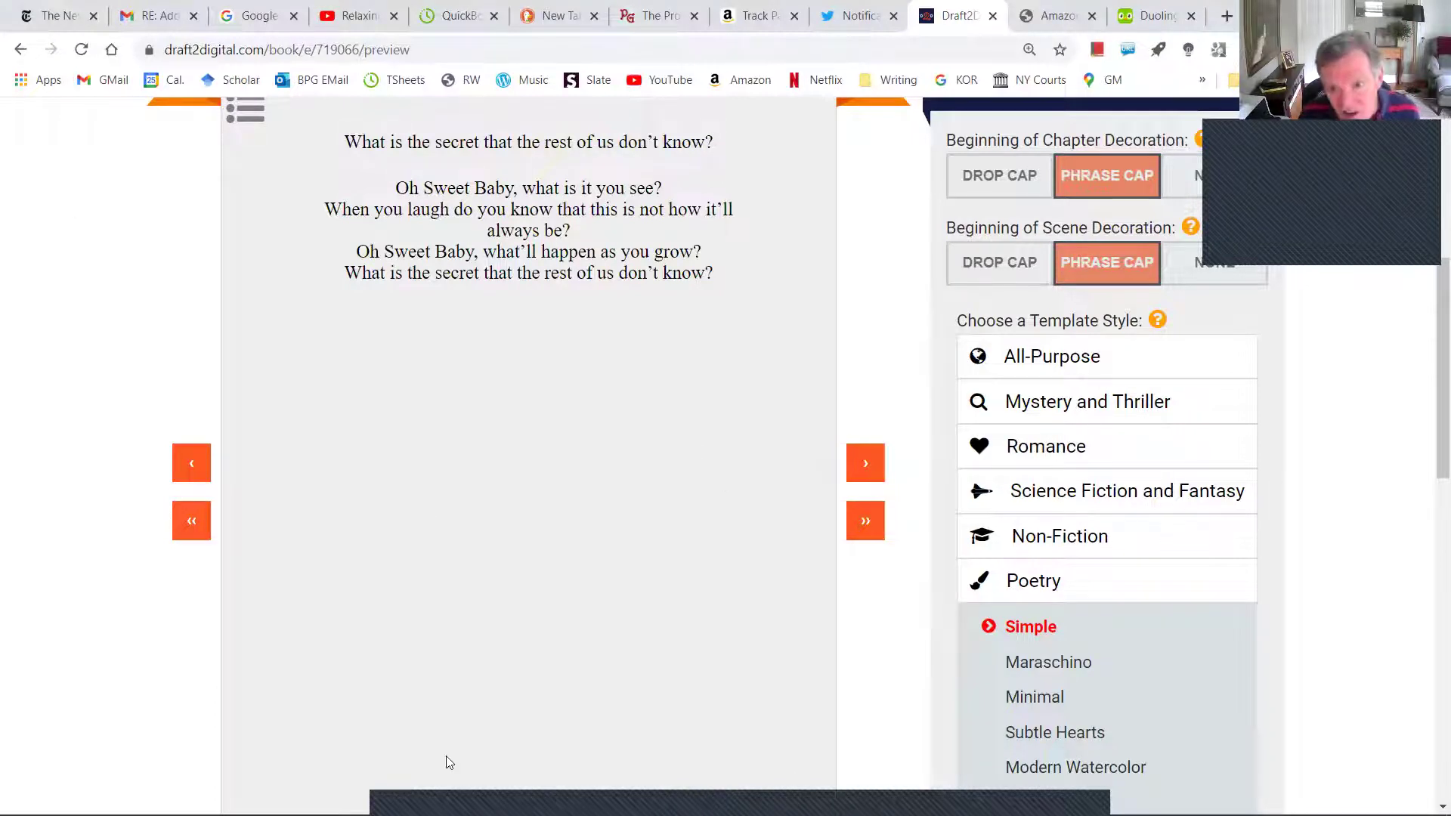
# Step: Download the EPUB version of the book preview with the Simple style
pyautogui.scroll(4, 666, 741)
pyautogui.scroll(-12, 667, 741)
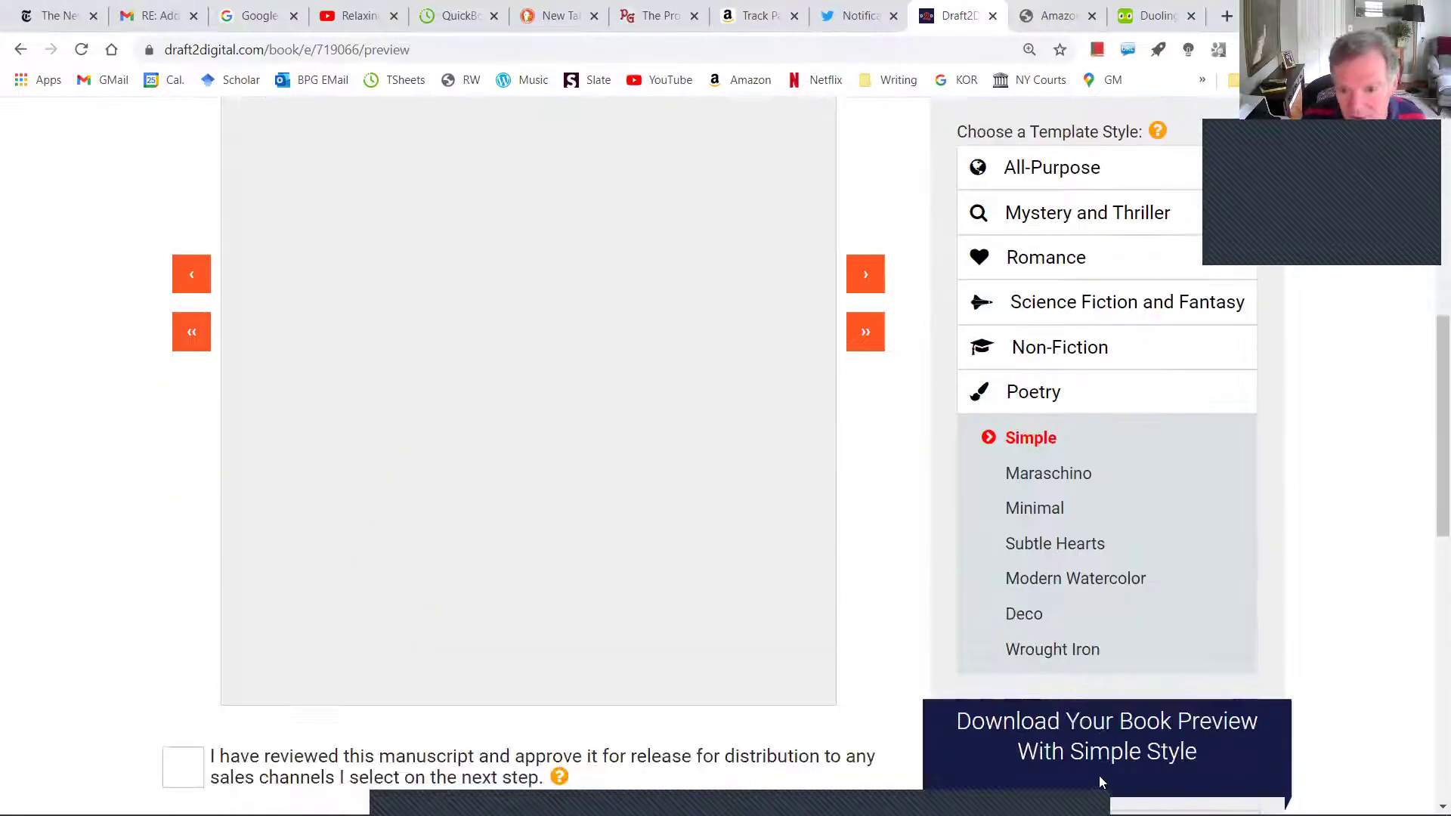
pyautogui.scroll(-1, 863, 596)
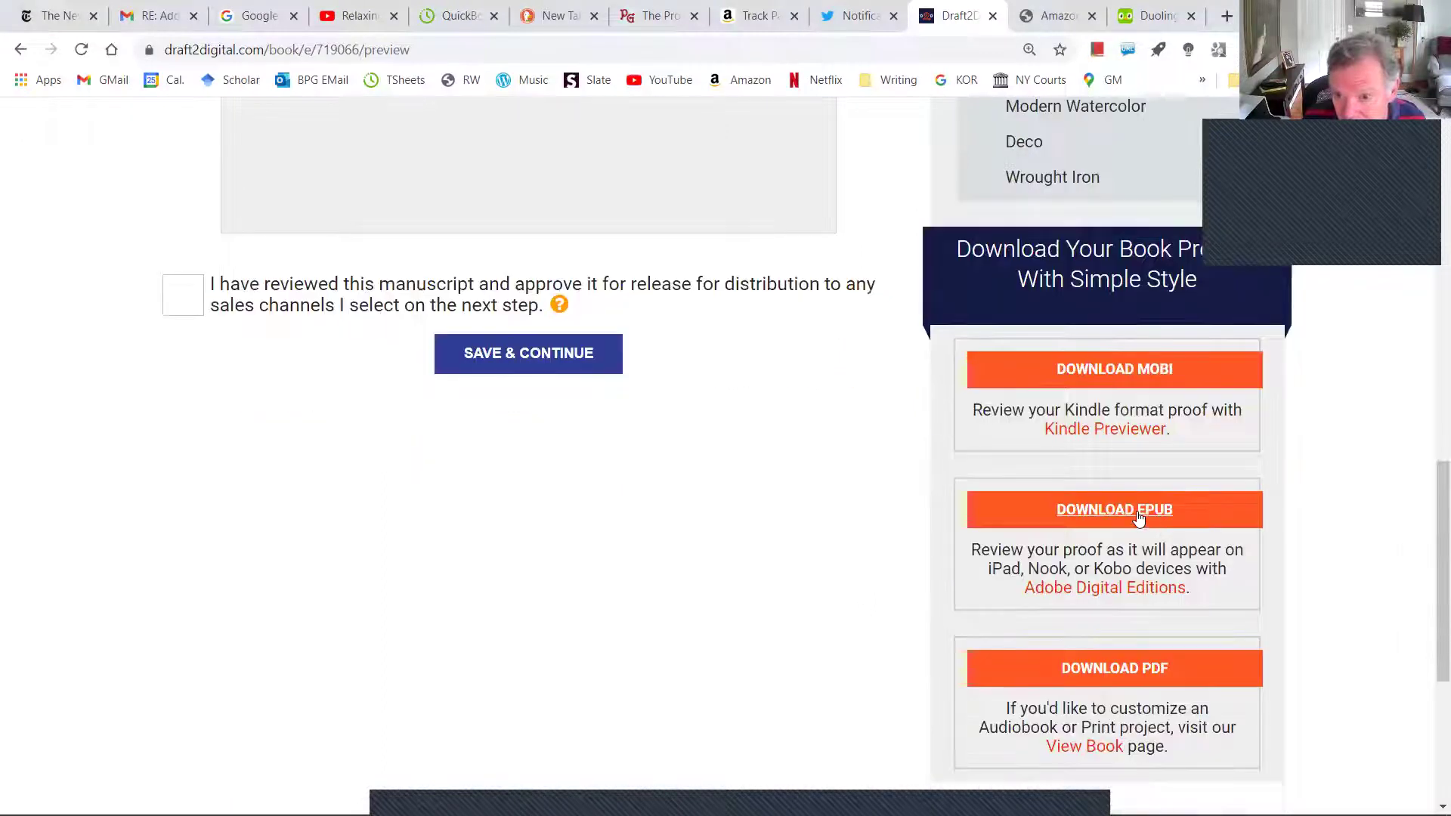
pyautogui.click(1140, 517)
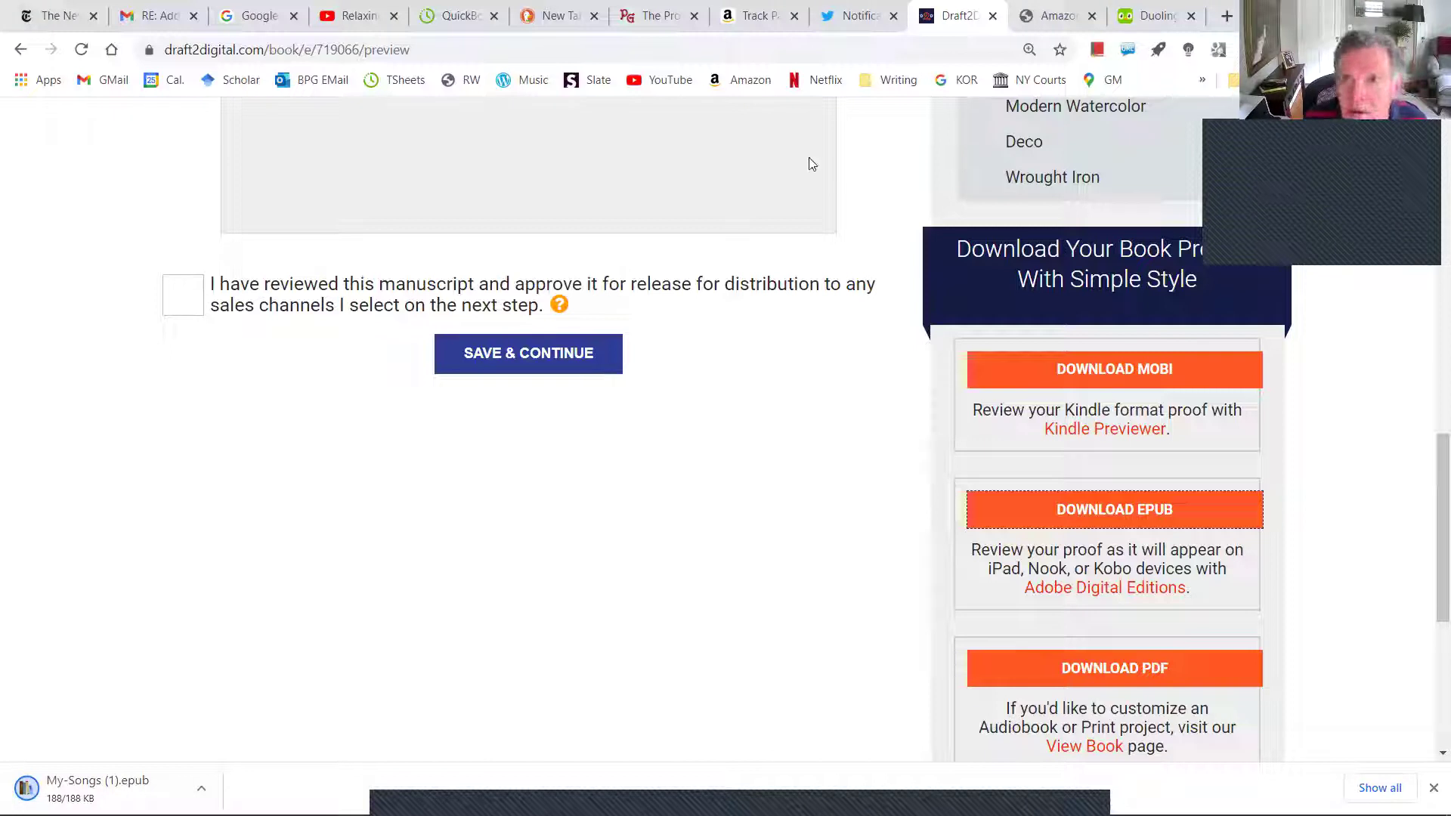
# Step: Open the Kindle Direct Publishing bookshelf in a new browser tab and locate My Songs: A Collection of Lyrics
pyautogui.click(1226, 16)
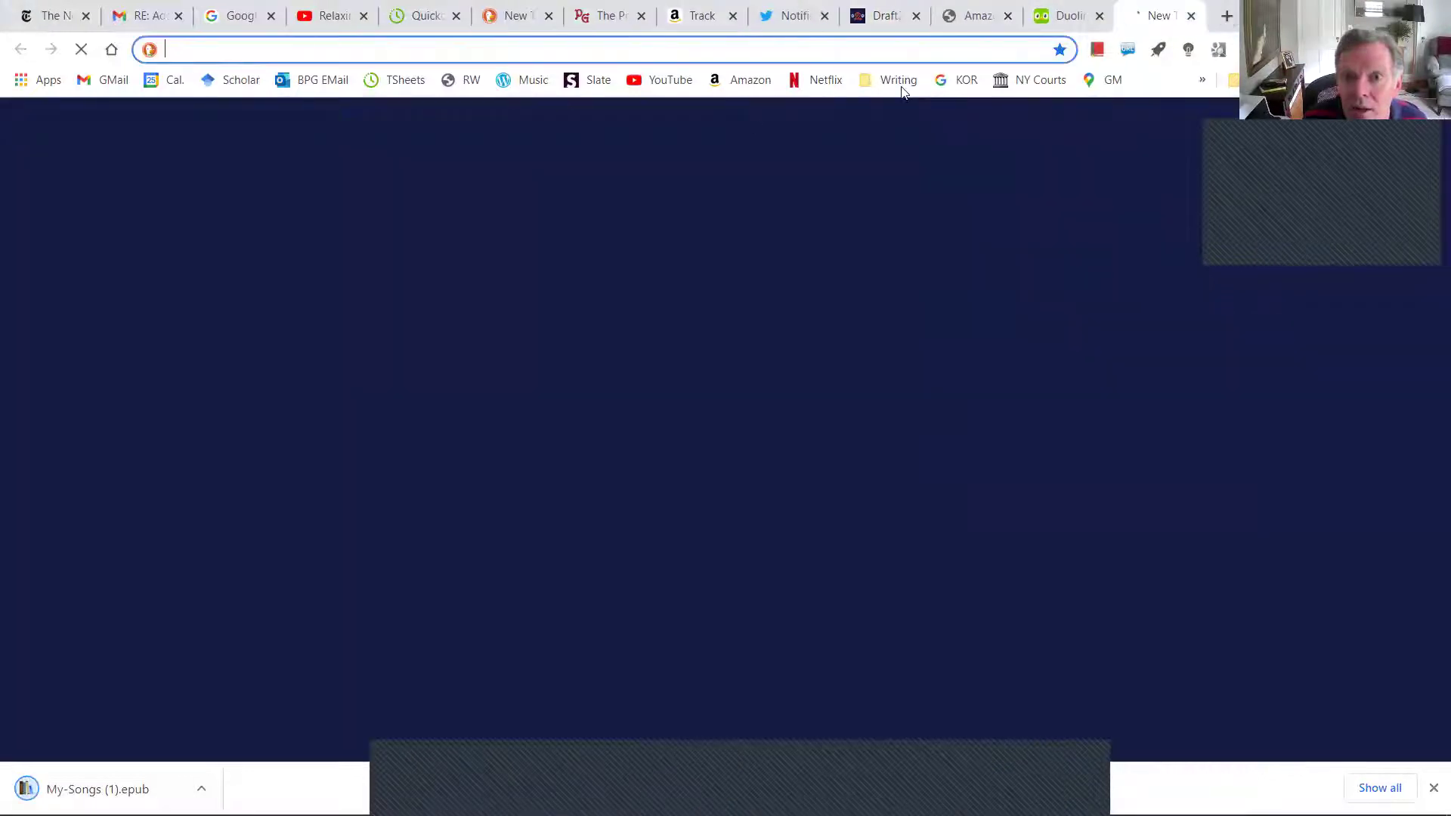
pyautogui.click(901, 86)
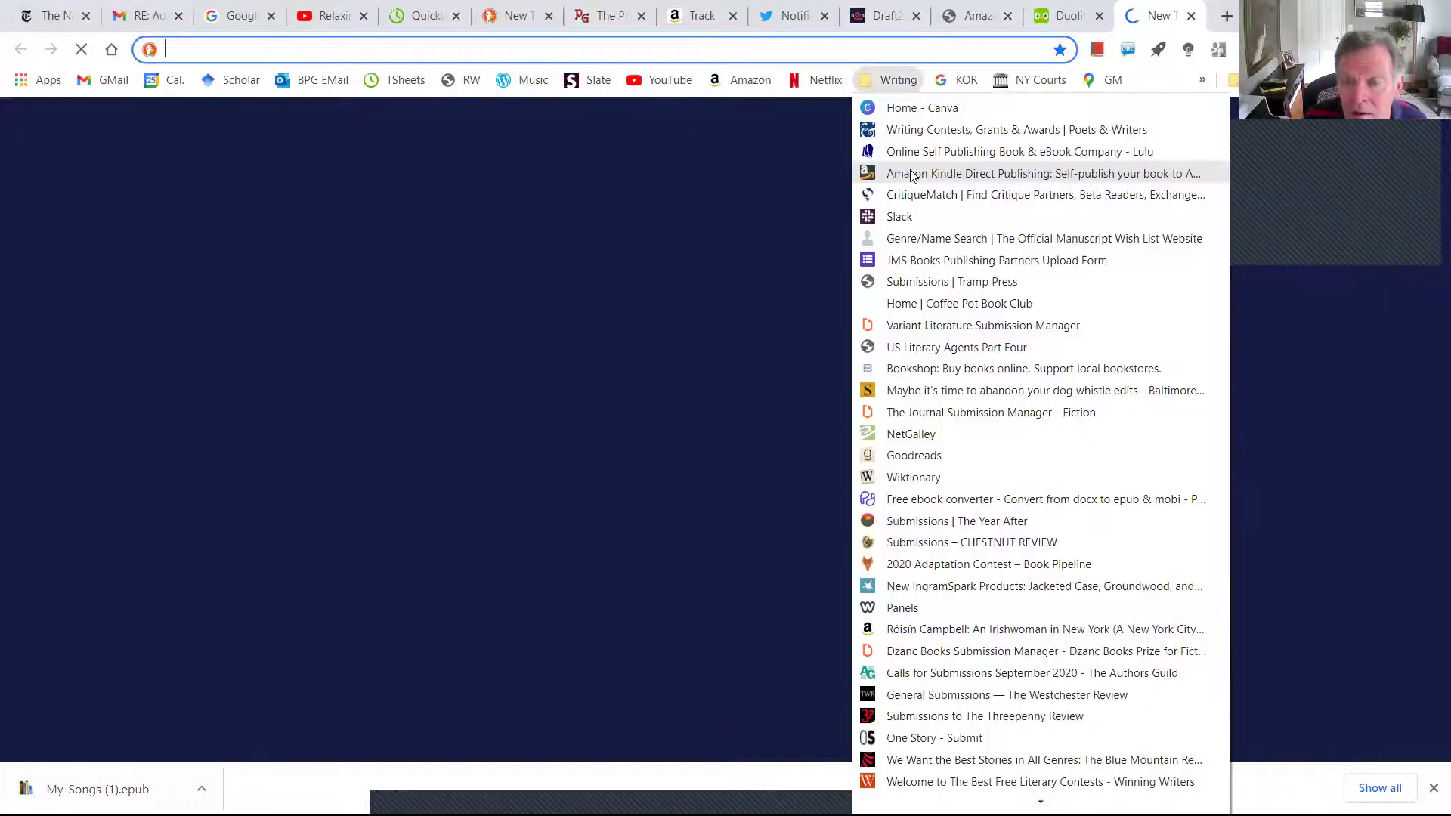
pyautogui.click(918, 169)
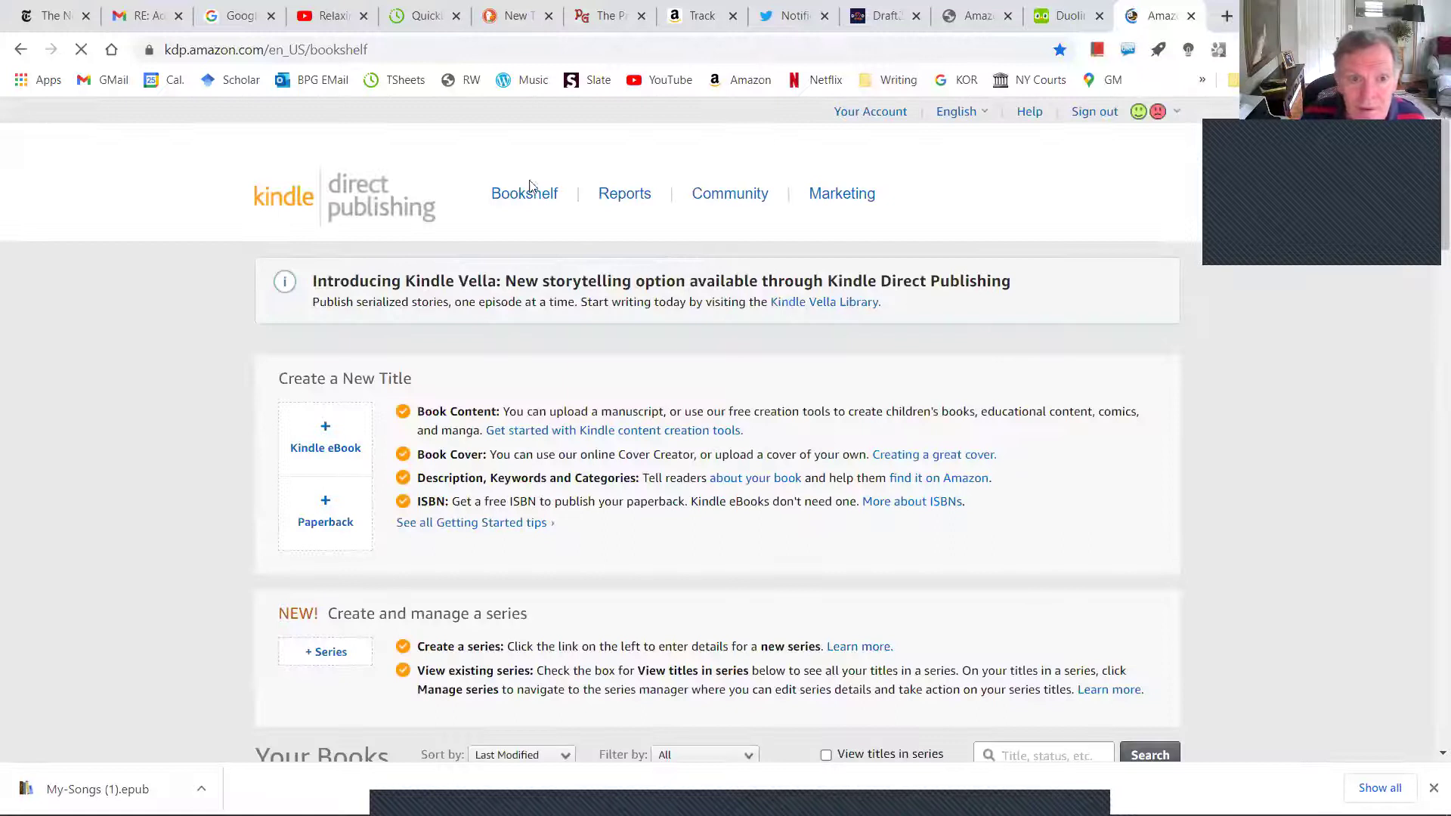
pyautogui.click(524, 204)
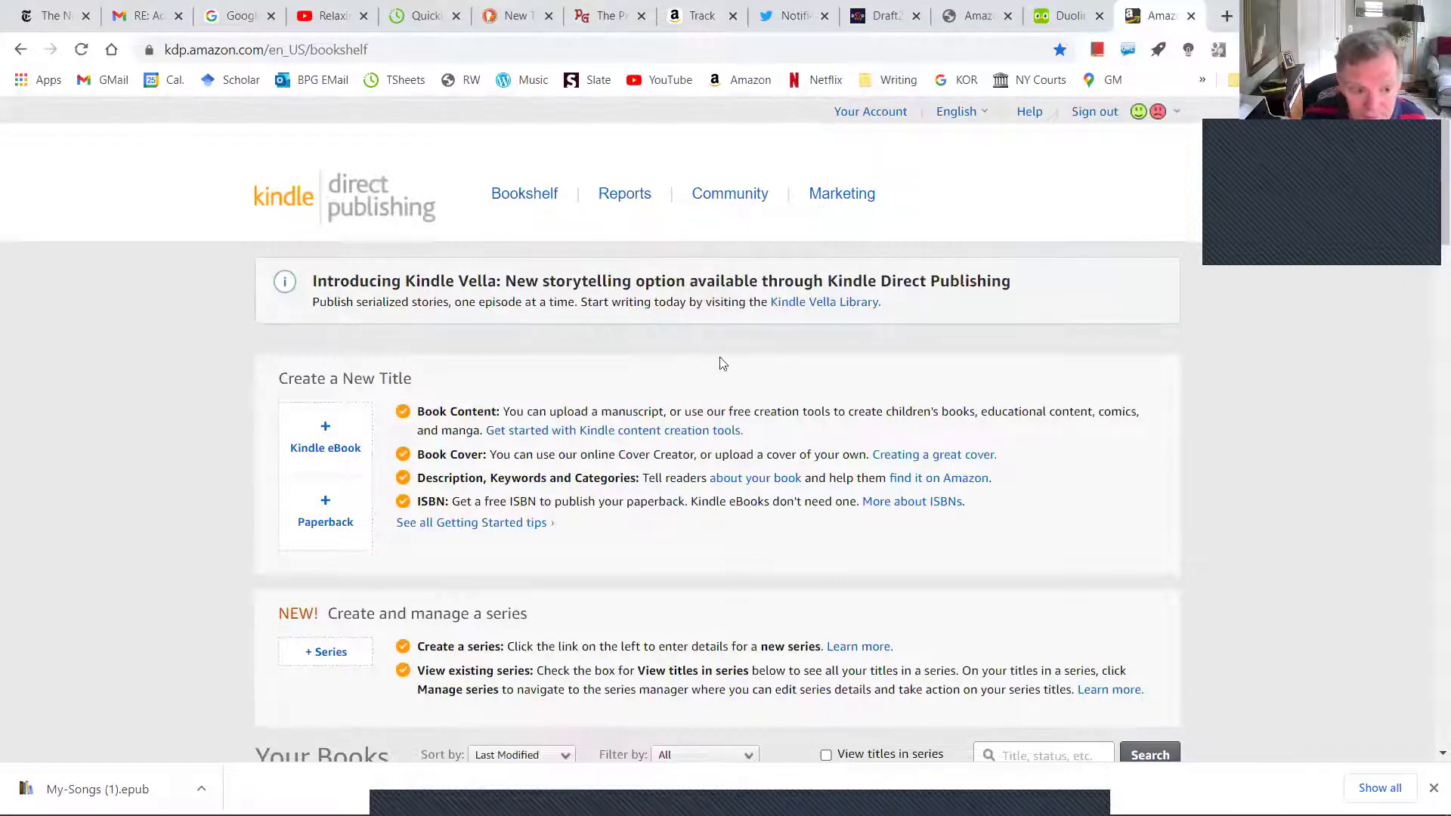
pyautogui.scroll(-6, 1144, 628)
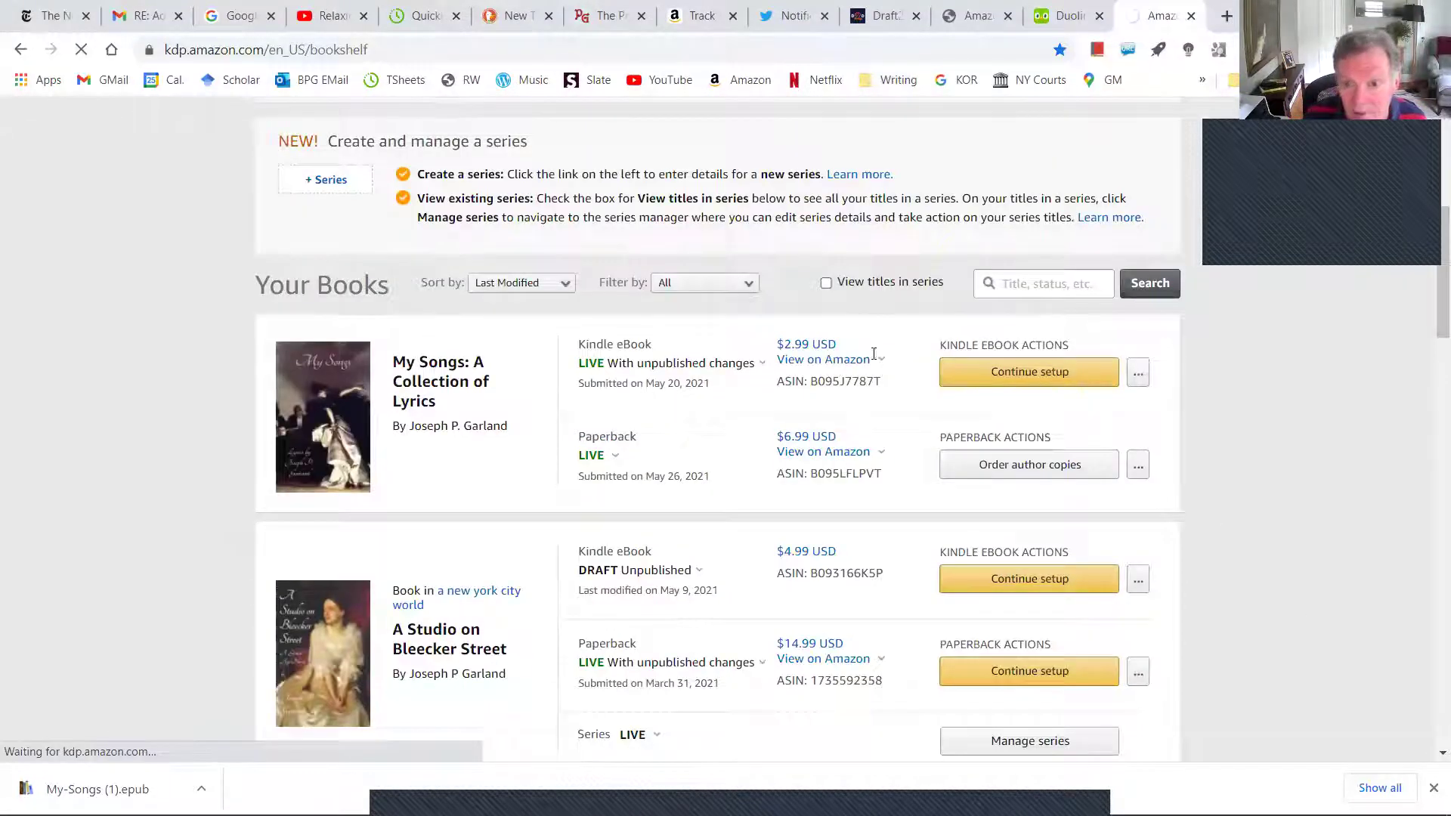
# Step: Continue the setup of the Kindle eBook edition of My Songs: A Collection of Lyrics from the bookshelf
pyautogui.click(1138, 372)
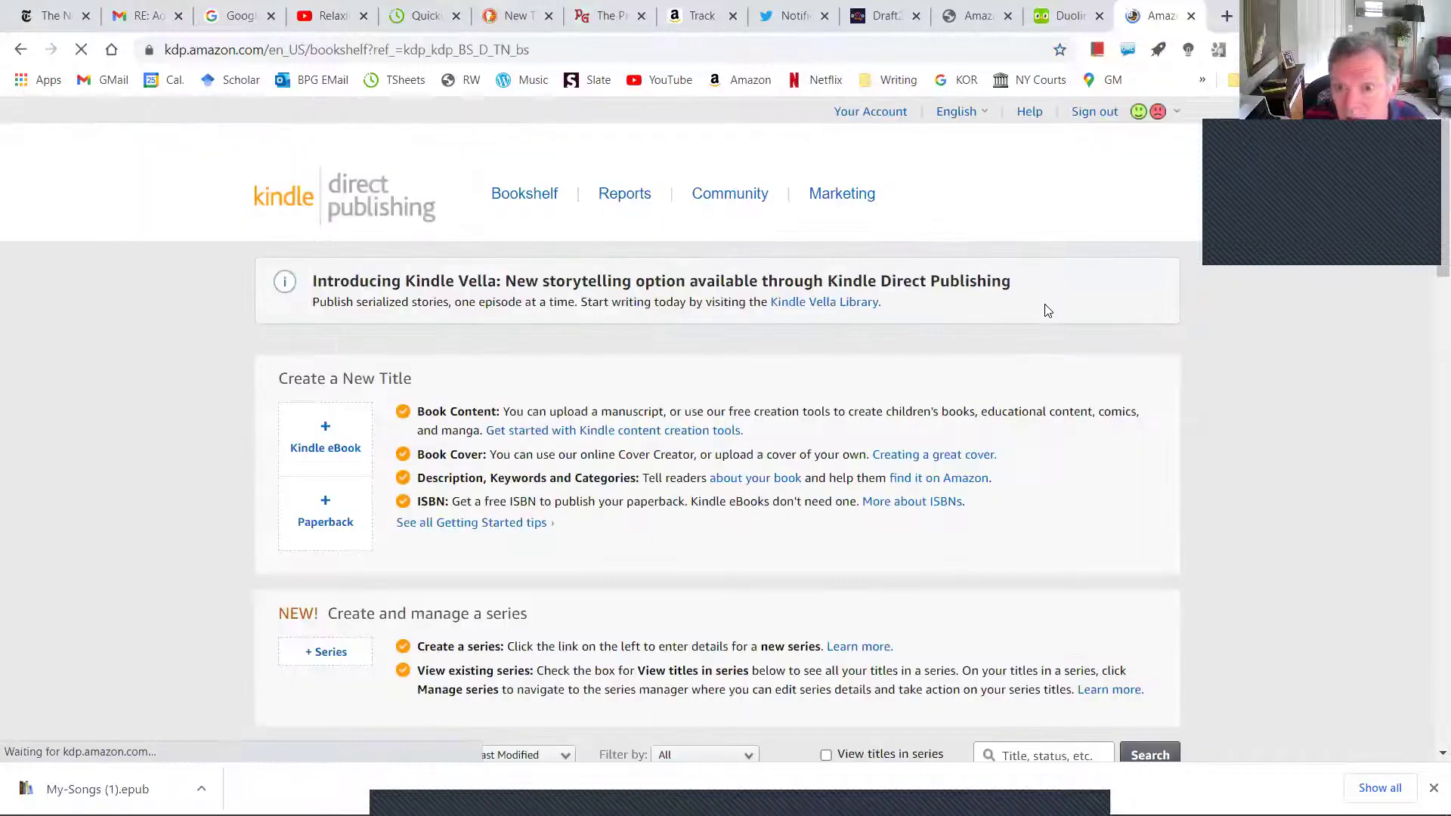
pyautogui.scroll(-3, 660, 544)
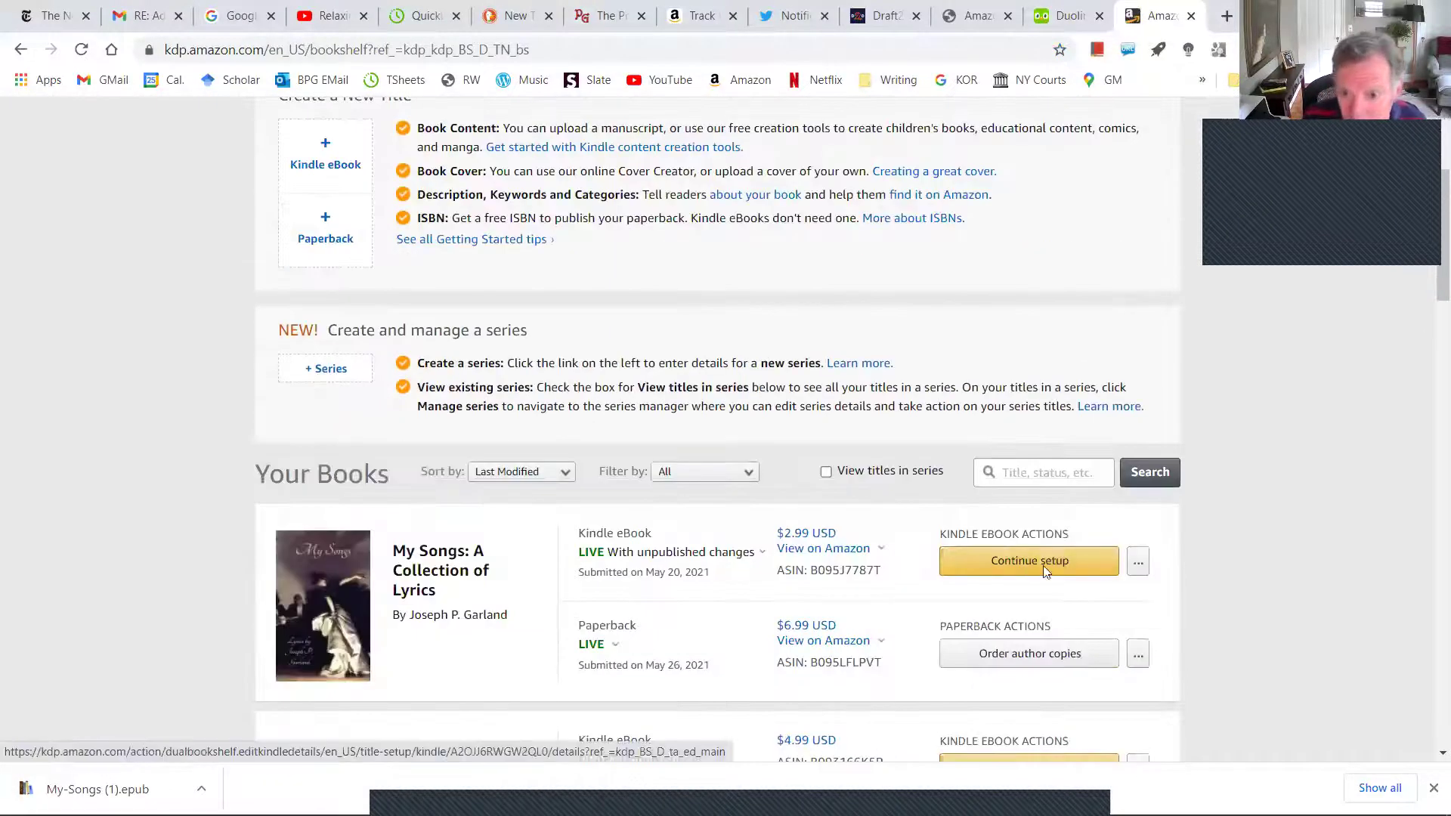
pyautogui.click(1023, 561)
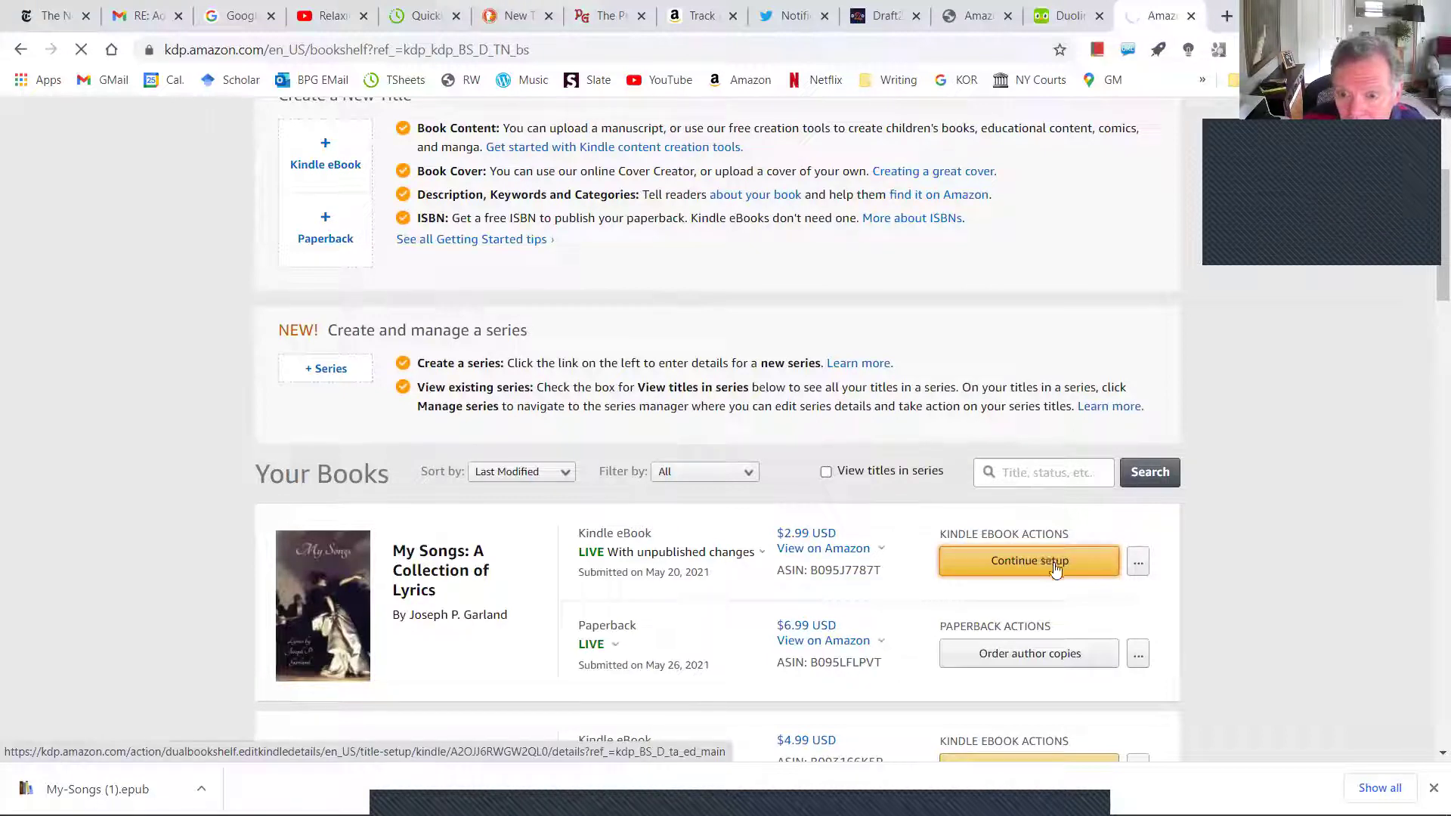
pyautogui.click(1136, 563)
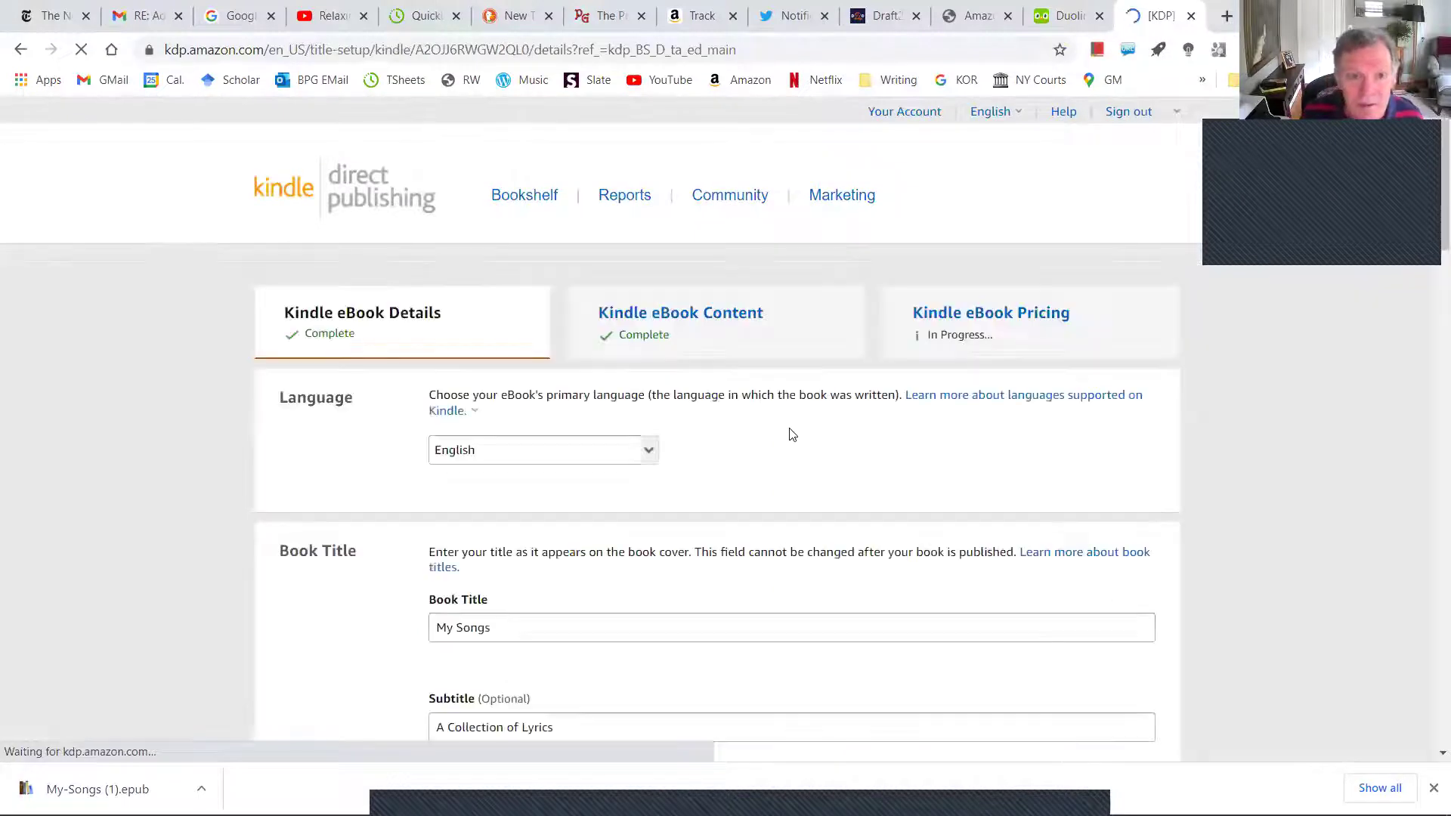
# Step: Save the Kindle eBook details as they are and continue to the manuscript section of the eBook content
pyautogui.scroll(-10, 791, 434)
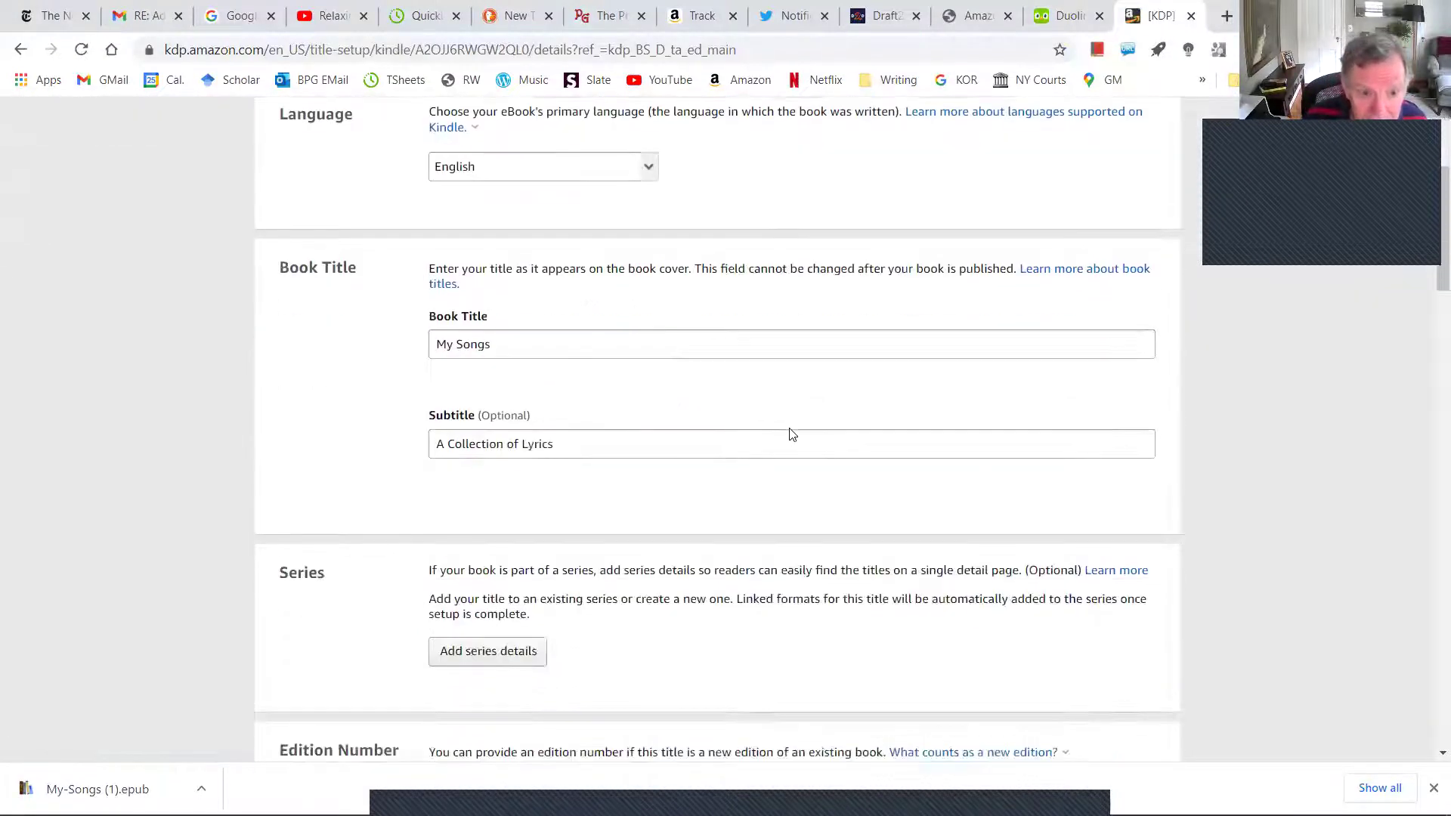
pyautogui.scroll(-20, 791, 434)
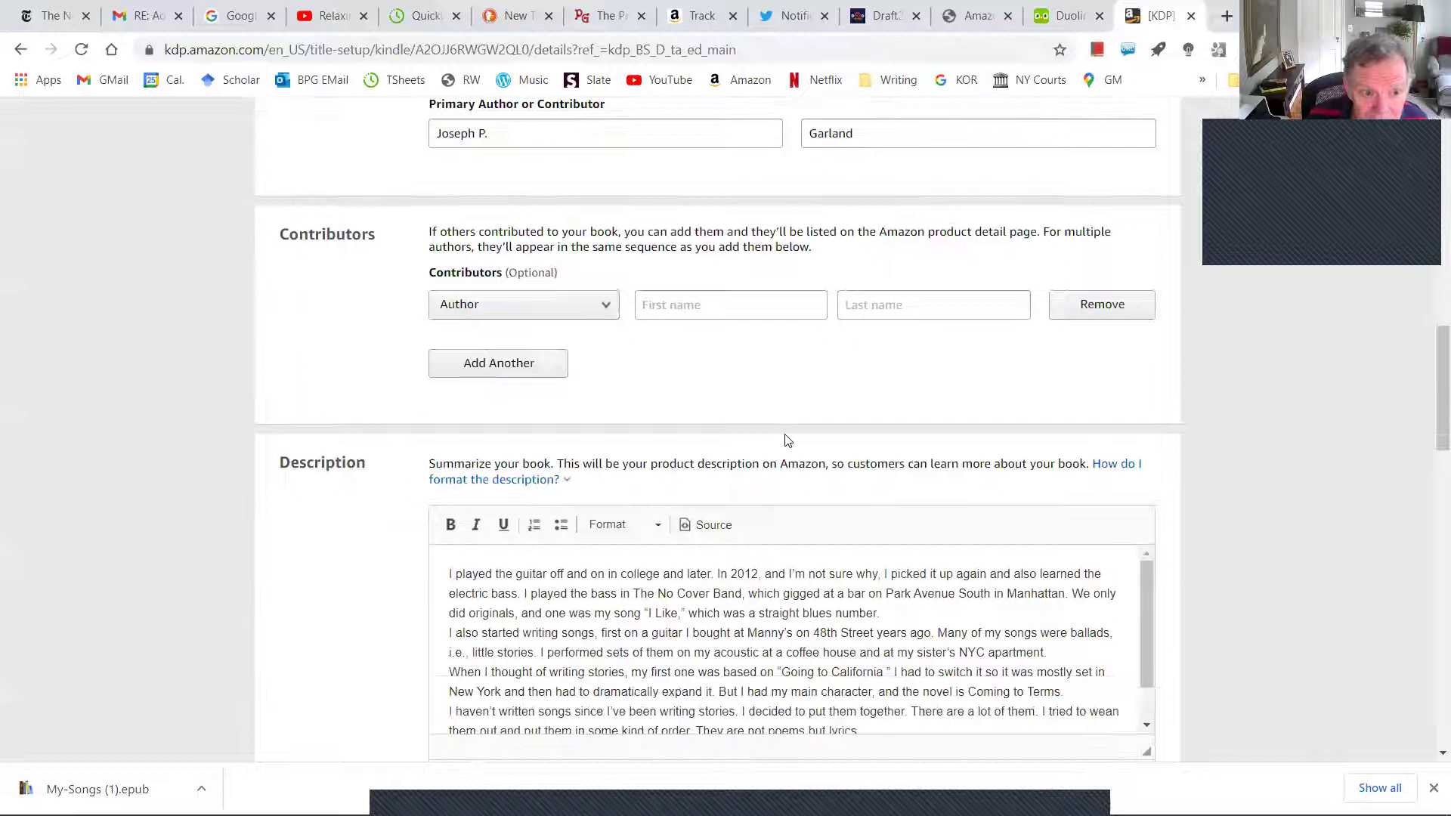
pyautogui.scroll(-7, 797, 523)
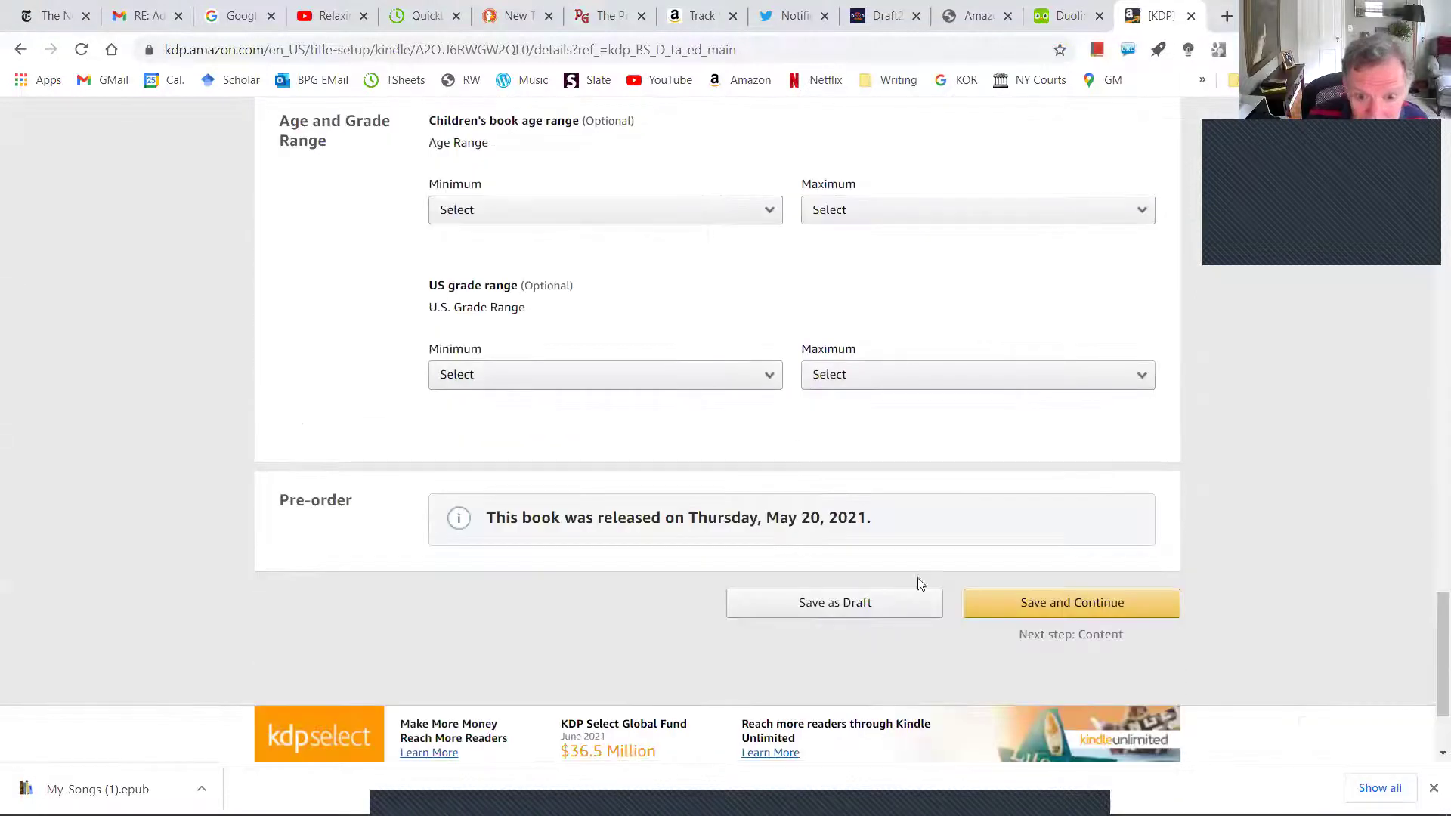
pyautogui.click(1059, 602)
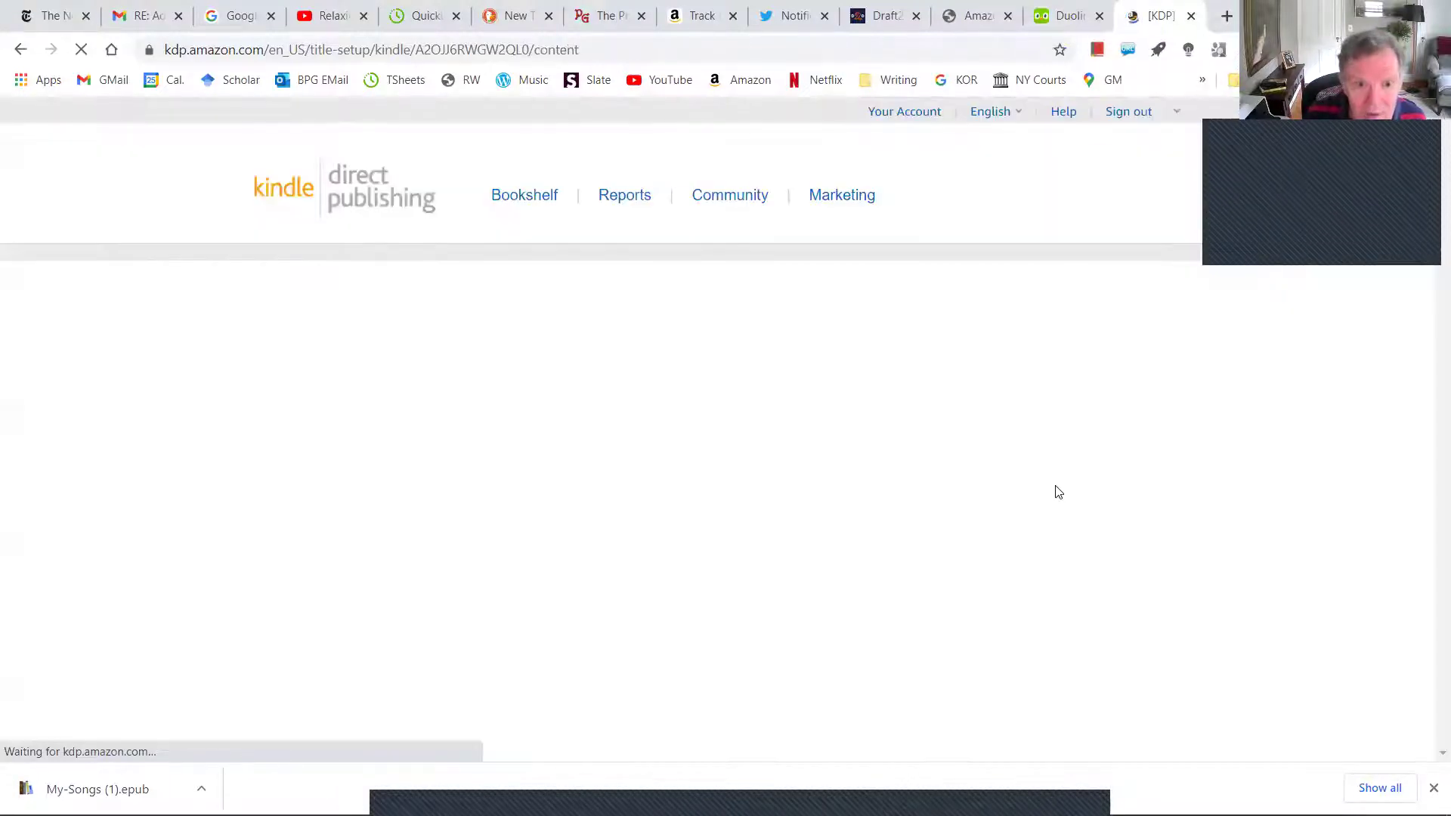
pyautogui.scroll(-5, 334, 411)
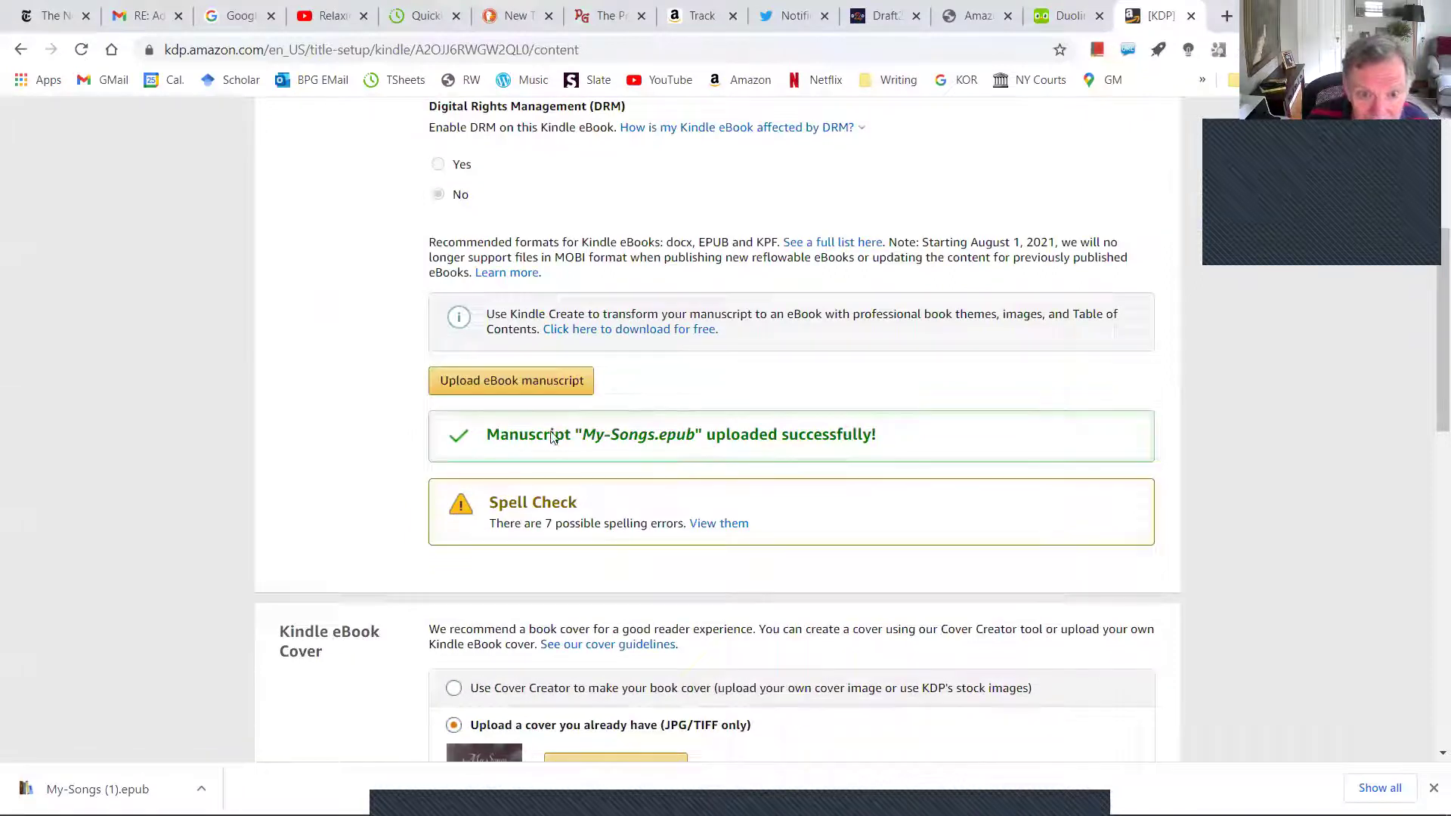
pyautogui.click(528, 383)
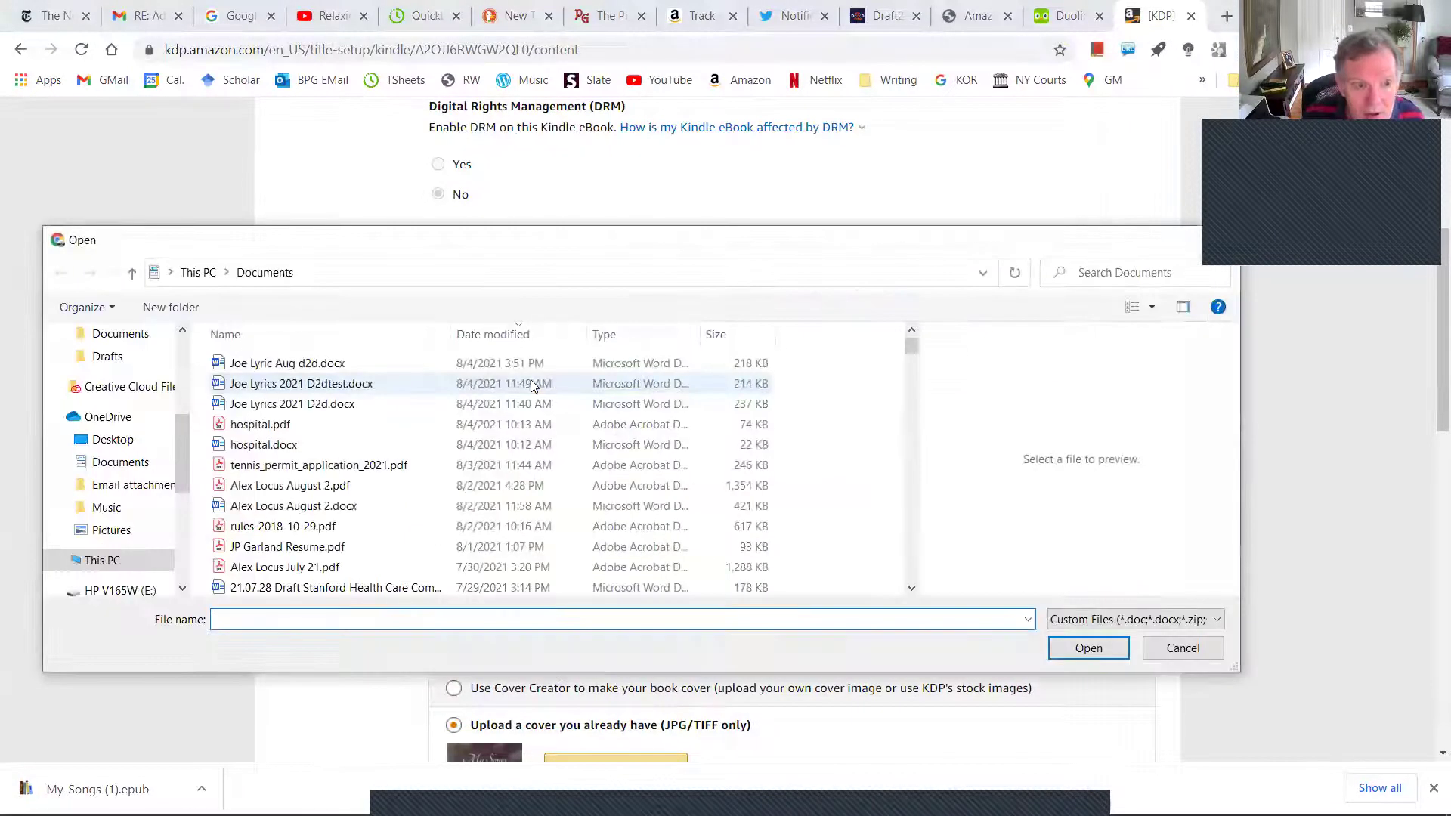
pyautogui.click(339, 366)
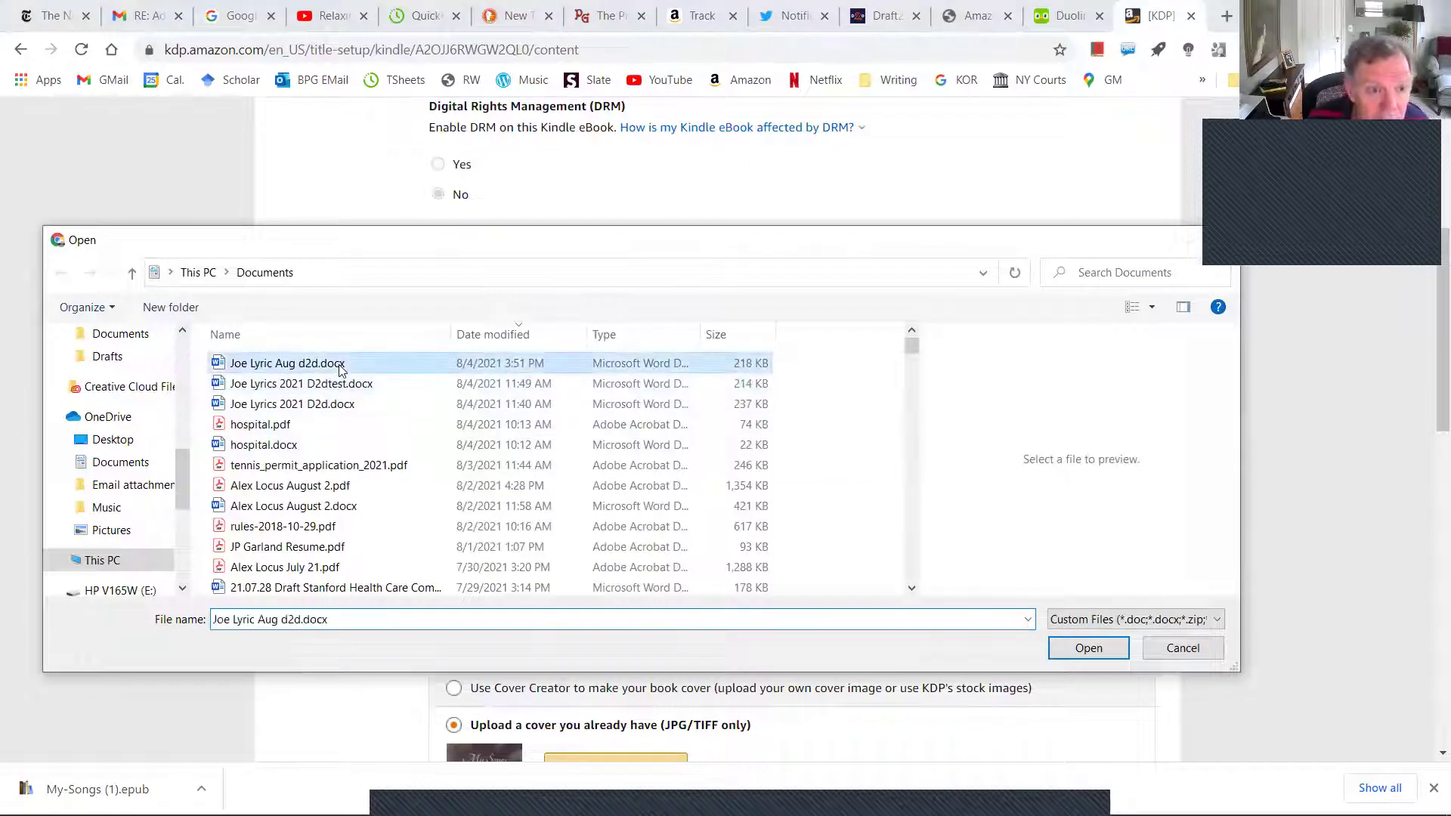
pyautogui.doubleClick(340, 366)
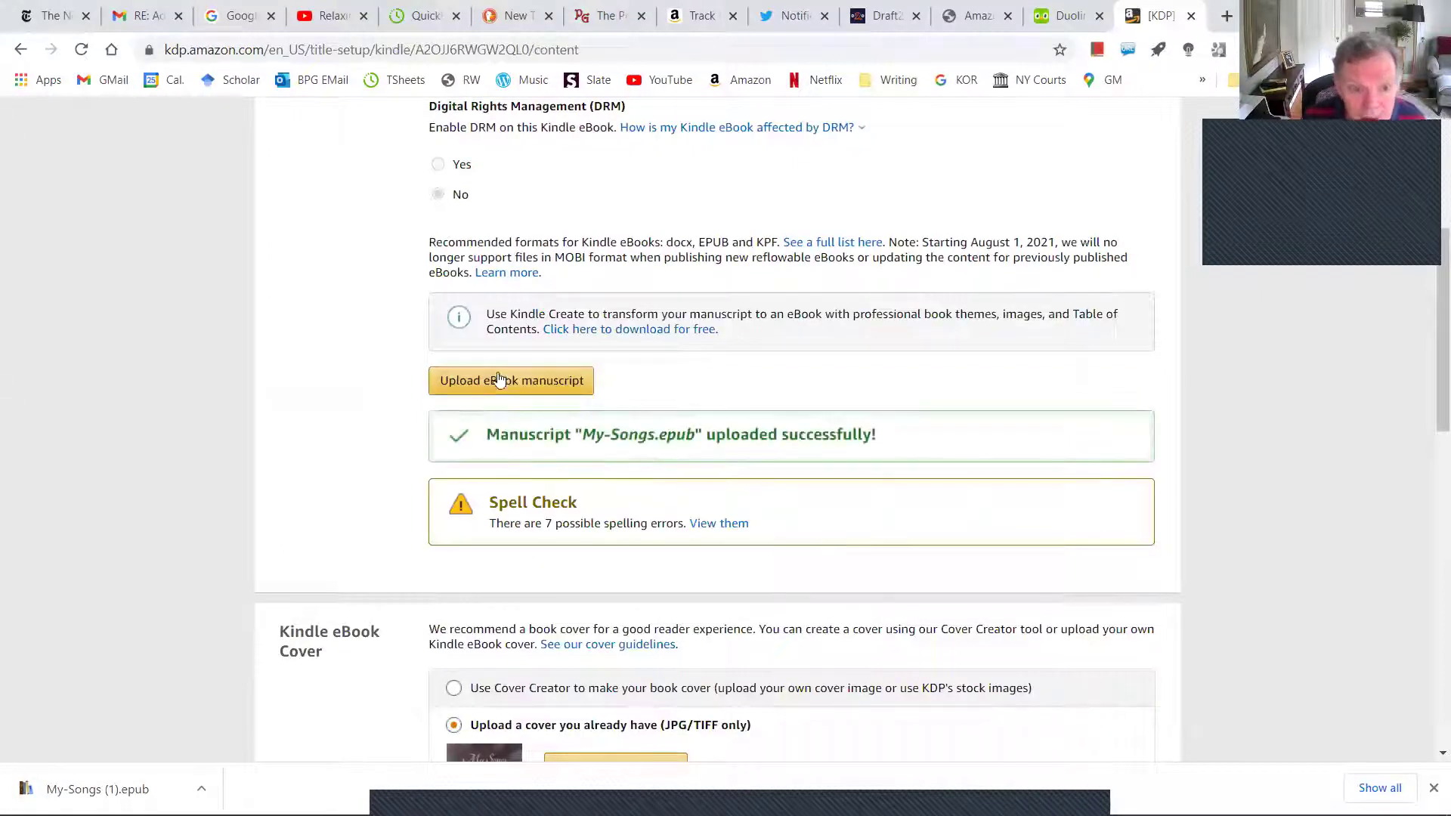
# Step: Upload My-Songs (1).epub from the Downloads folder as the eBook manuscript
pyautogui.click(503, 380)
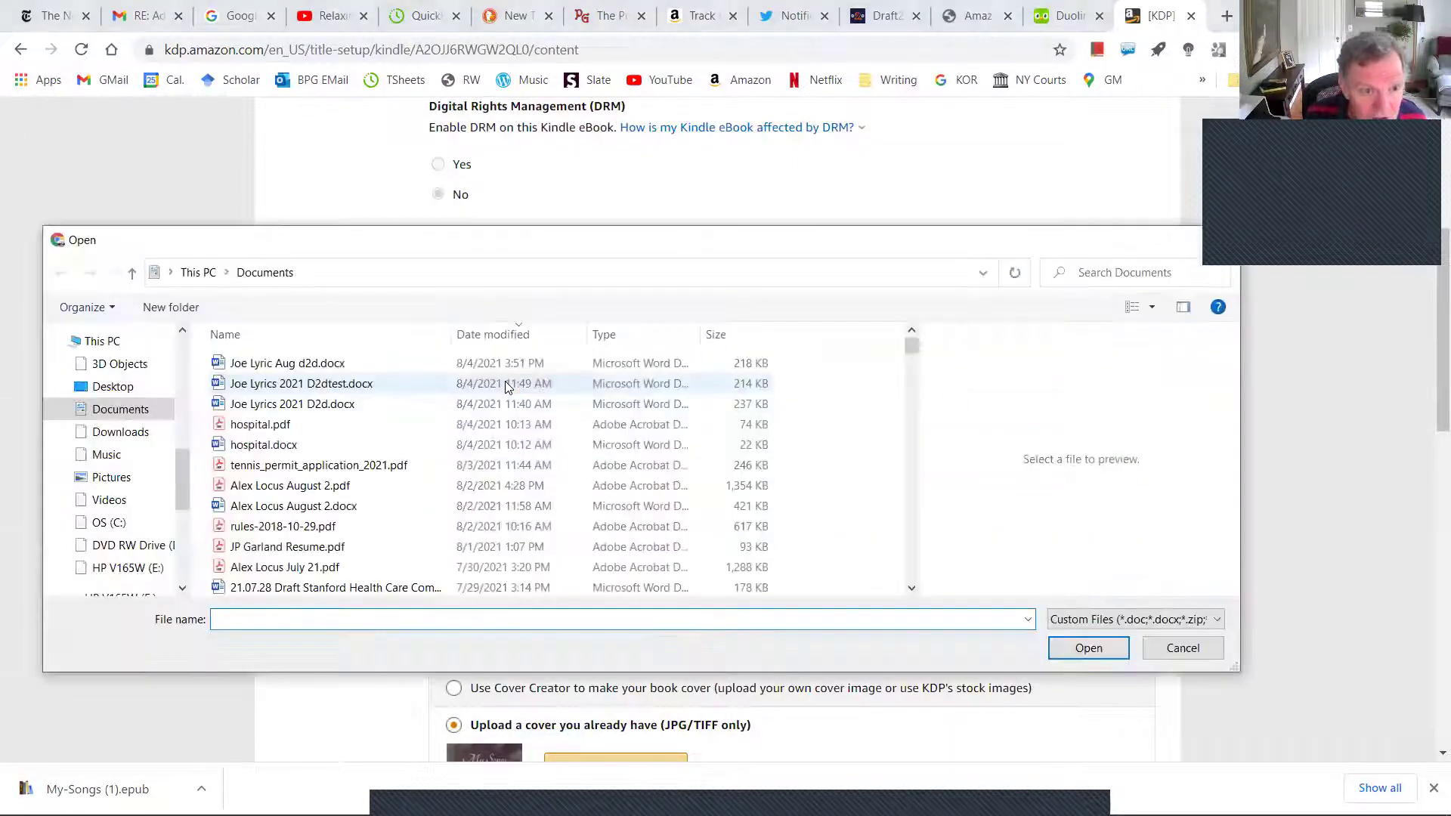
pyautogui.click(121, 433)
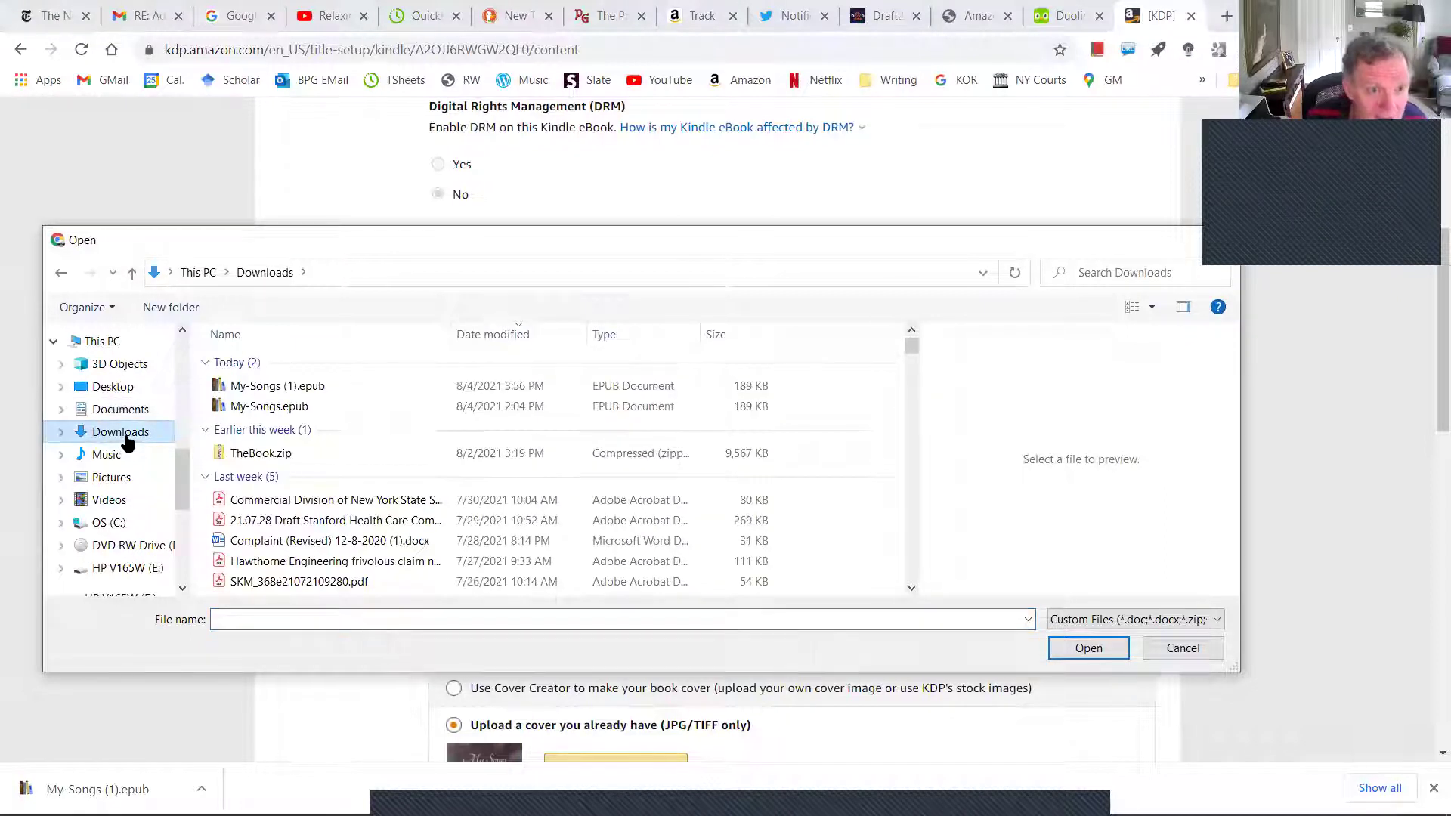
pyautogui.click(288, 389)
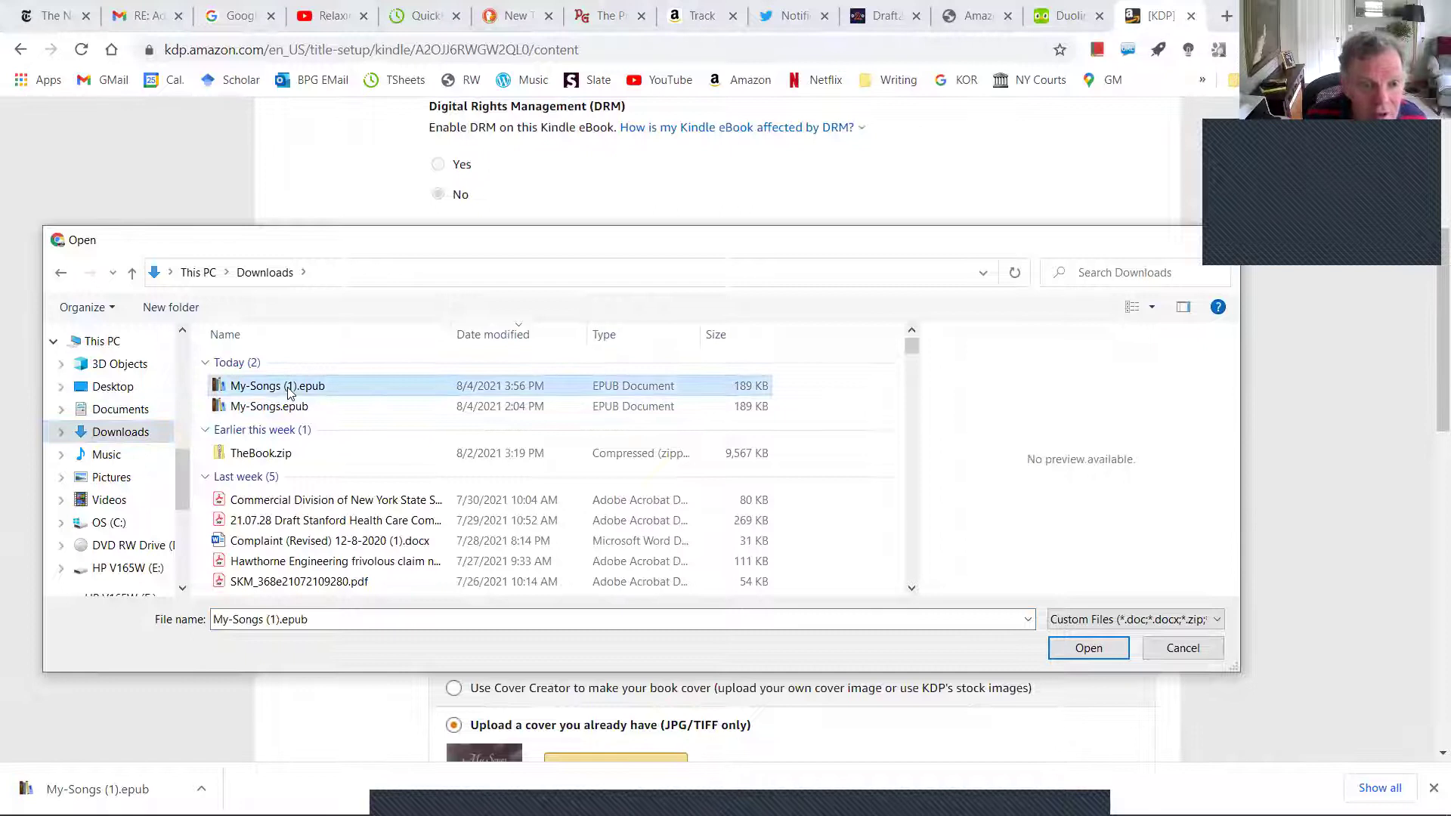
pyautogui.doubleClick(288, 389)
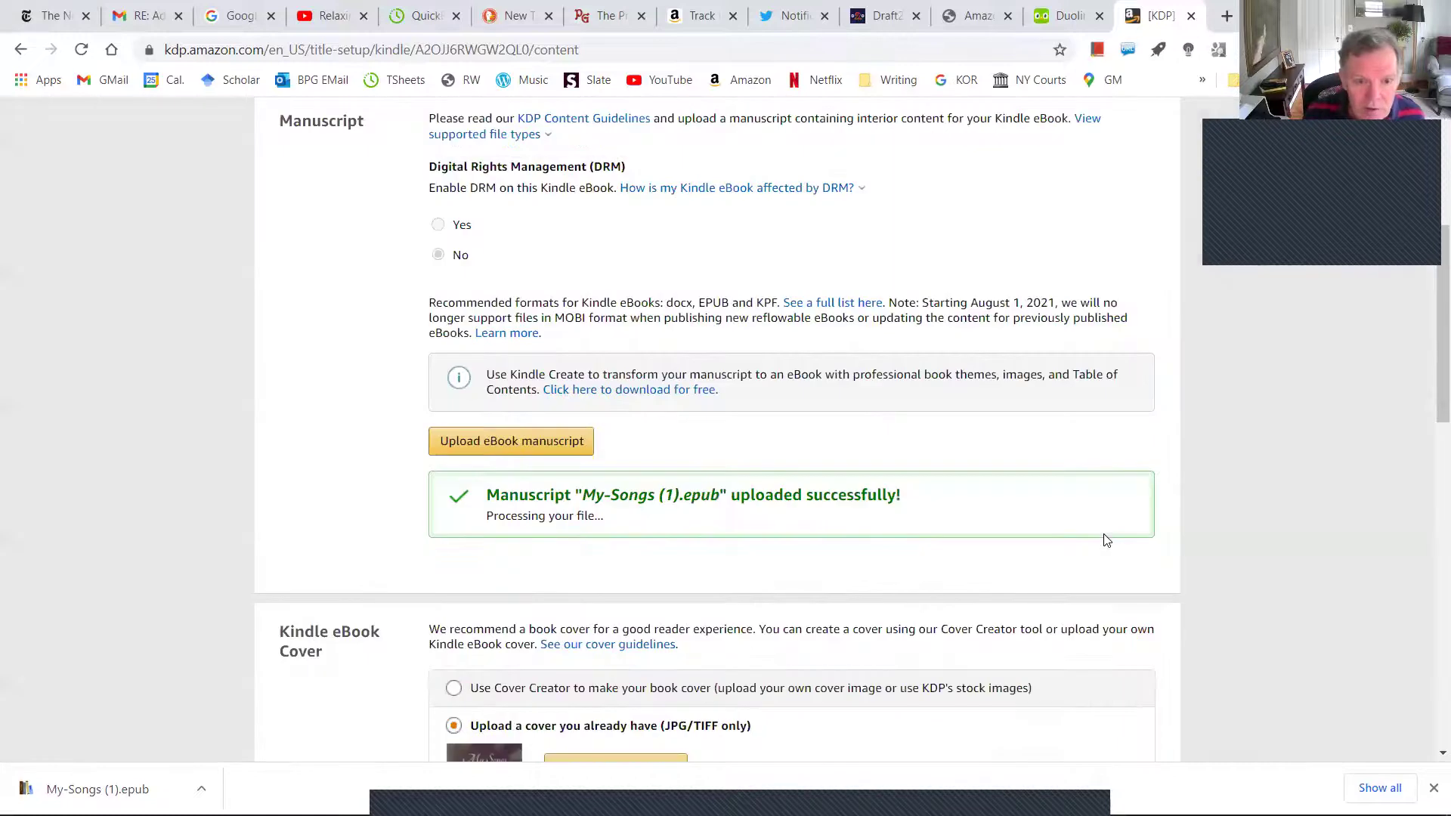
# Step: Have the uploaded manuscript and cover converted to Kindle format, dismiss the browser's download bar, and open the book in the Online Previewer
pyautogui.scroll(-9, 1087, 586)
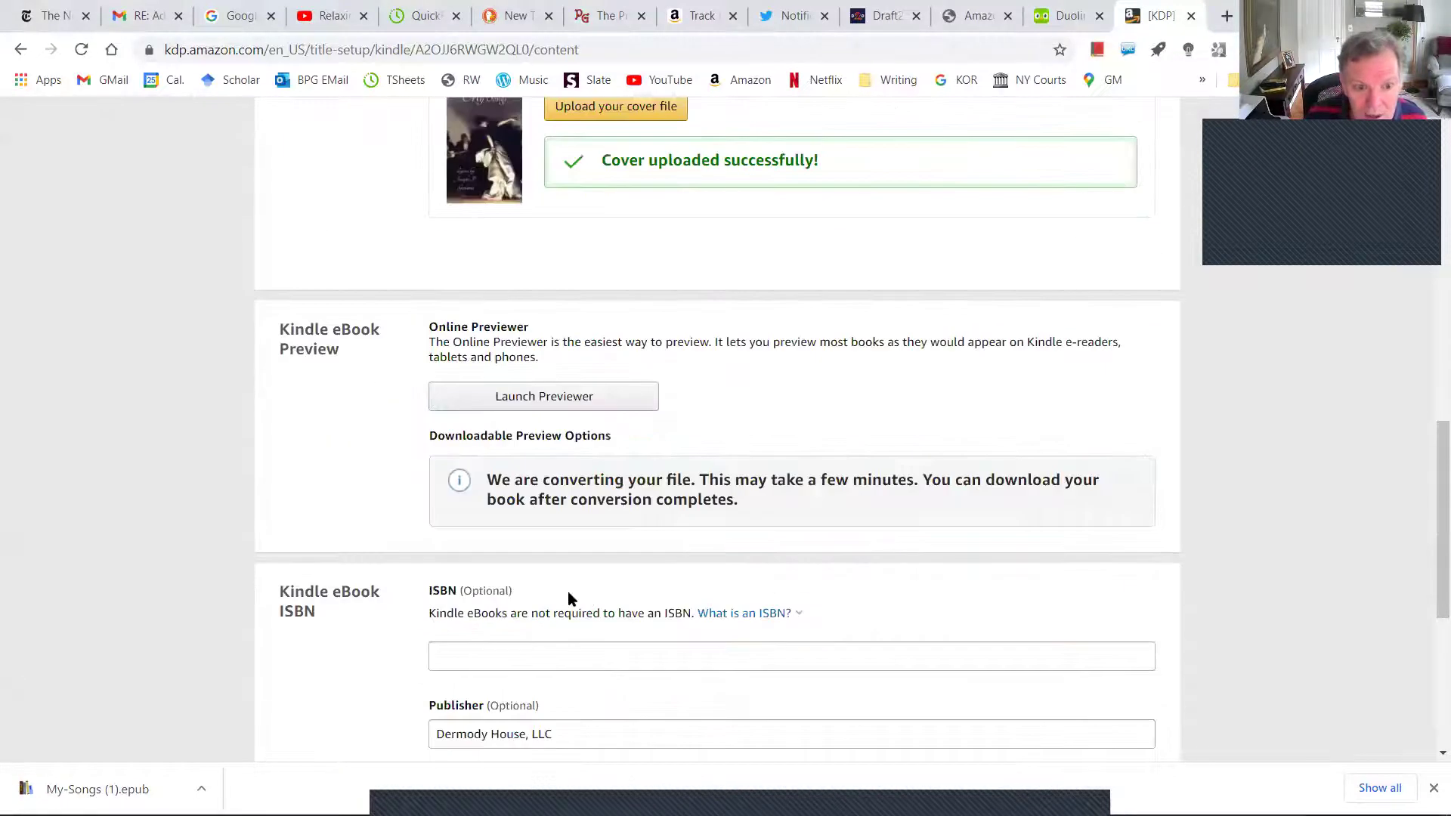
pyautogui.click(533, 398)
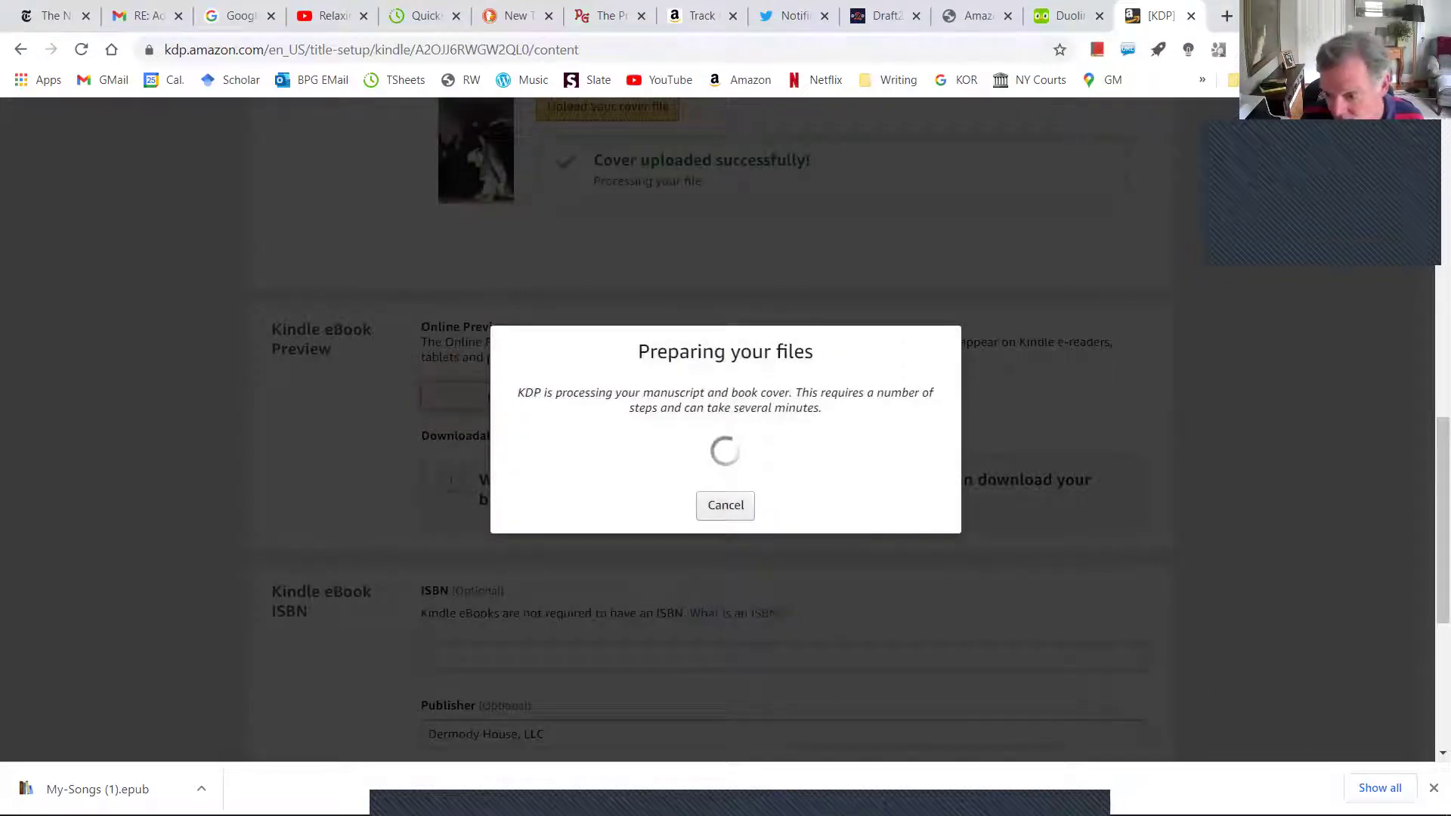
pyautogui.click(1432, 787)
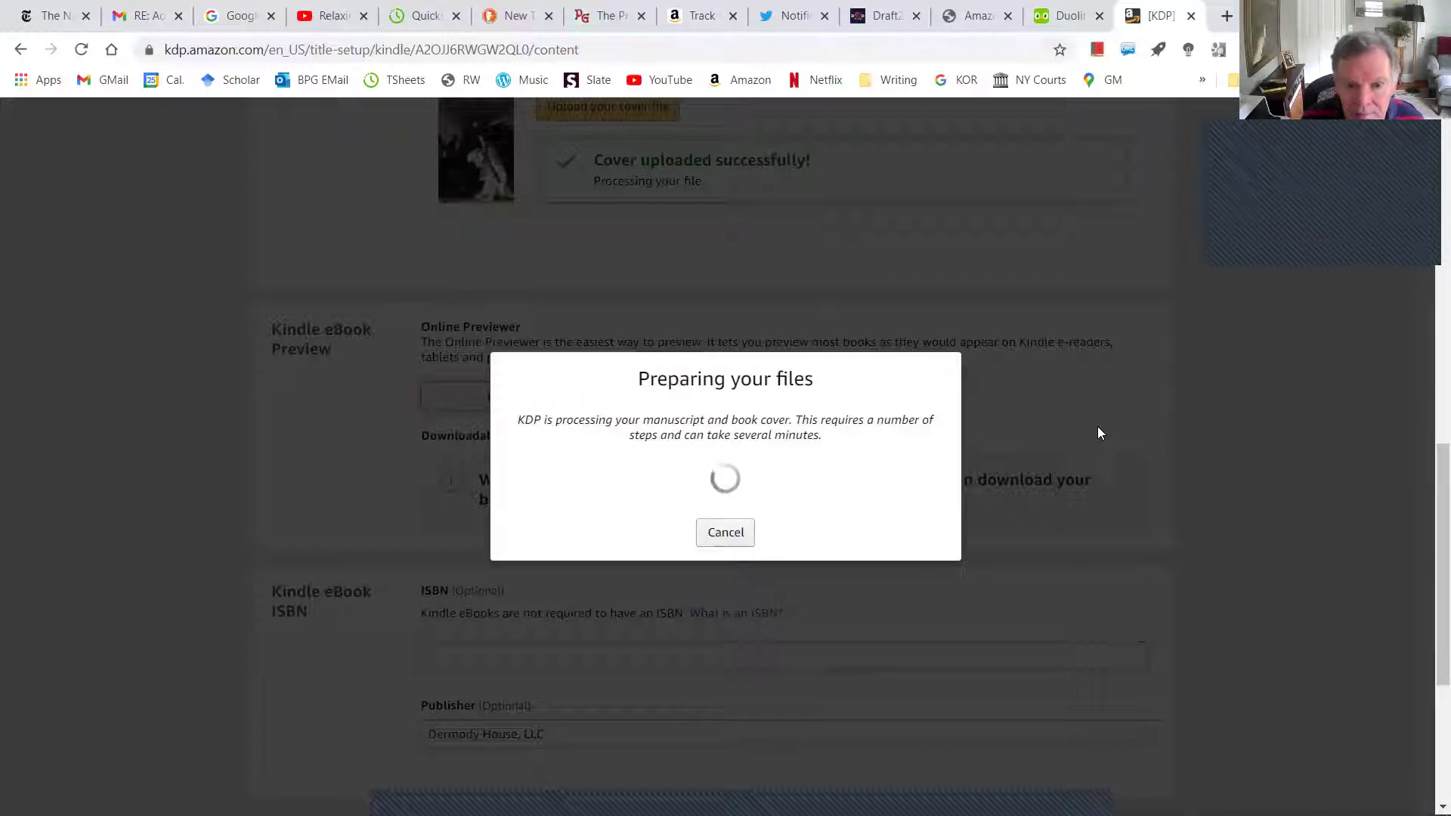
pyautogui.scroll(-1, 1099, 433)
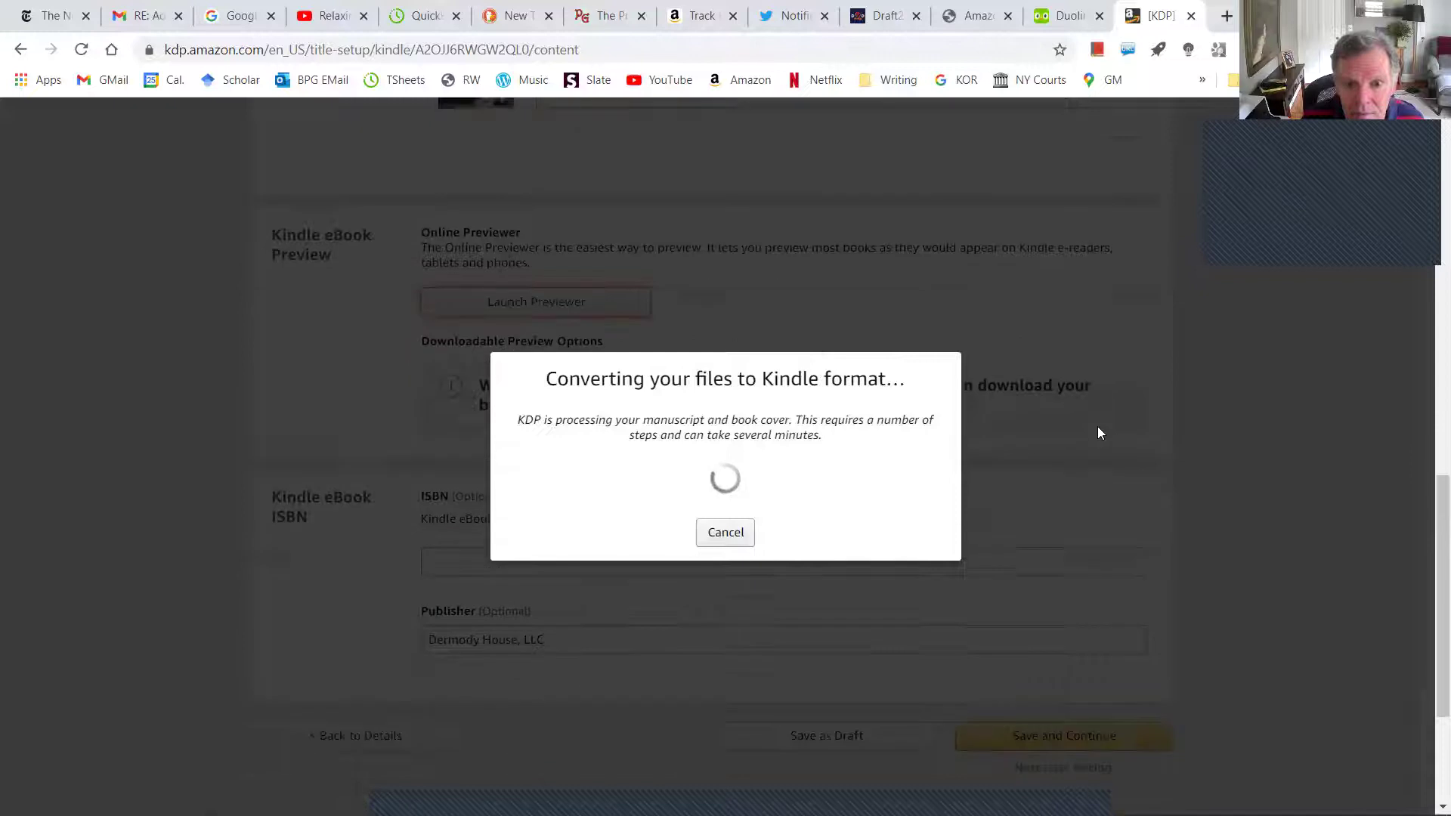
pyautogui.scroll(1, 1099, 433)
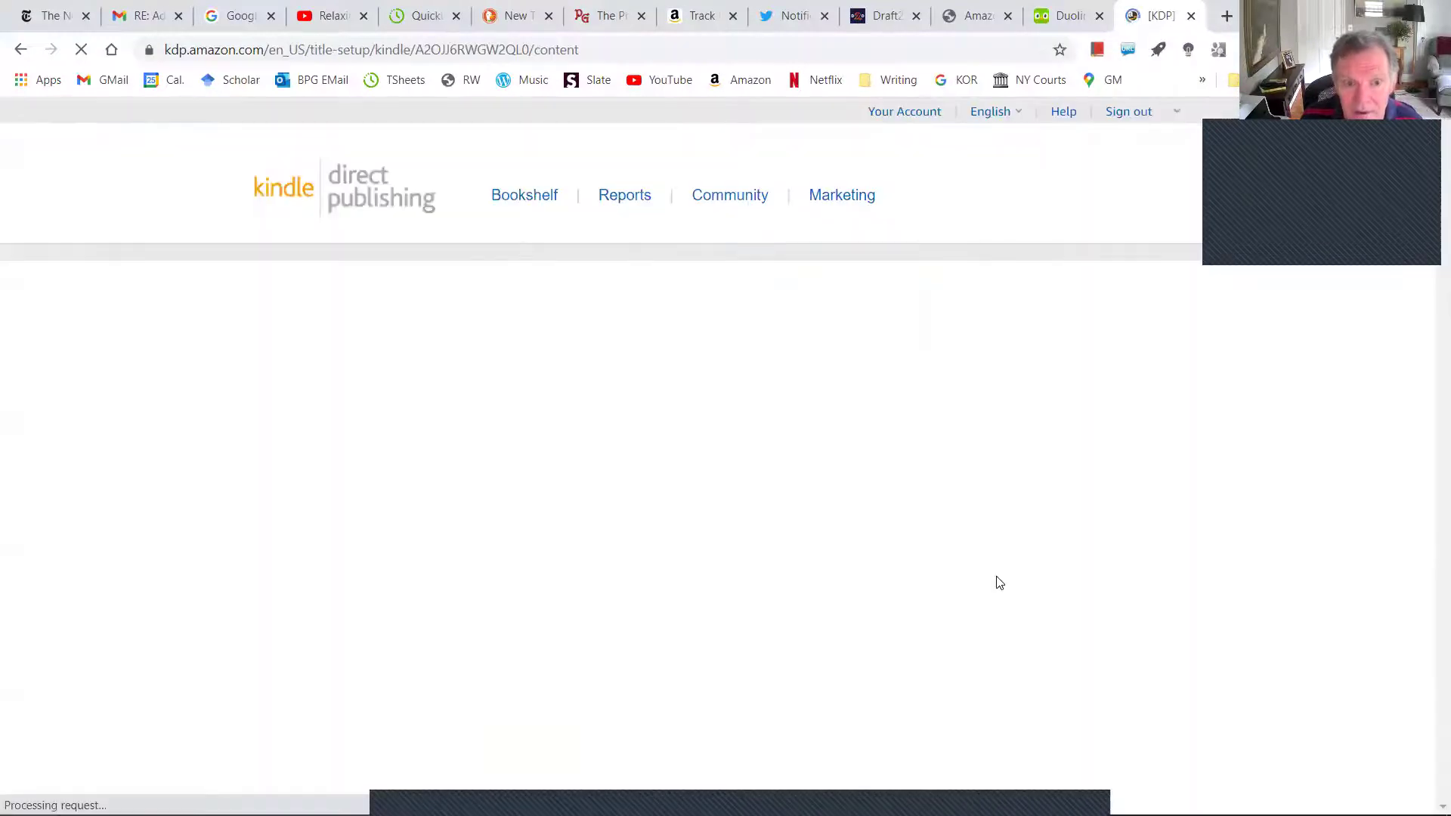
pyautogui.scroll(-1, 979, 548)
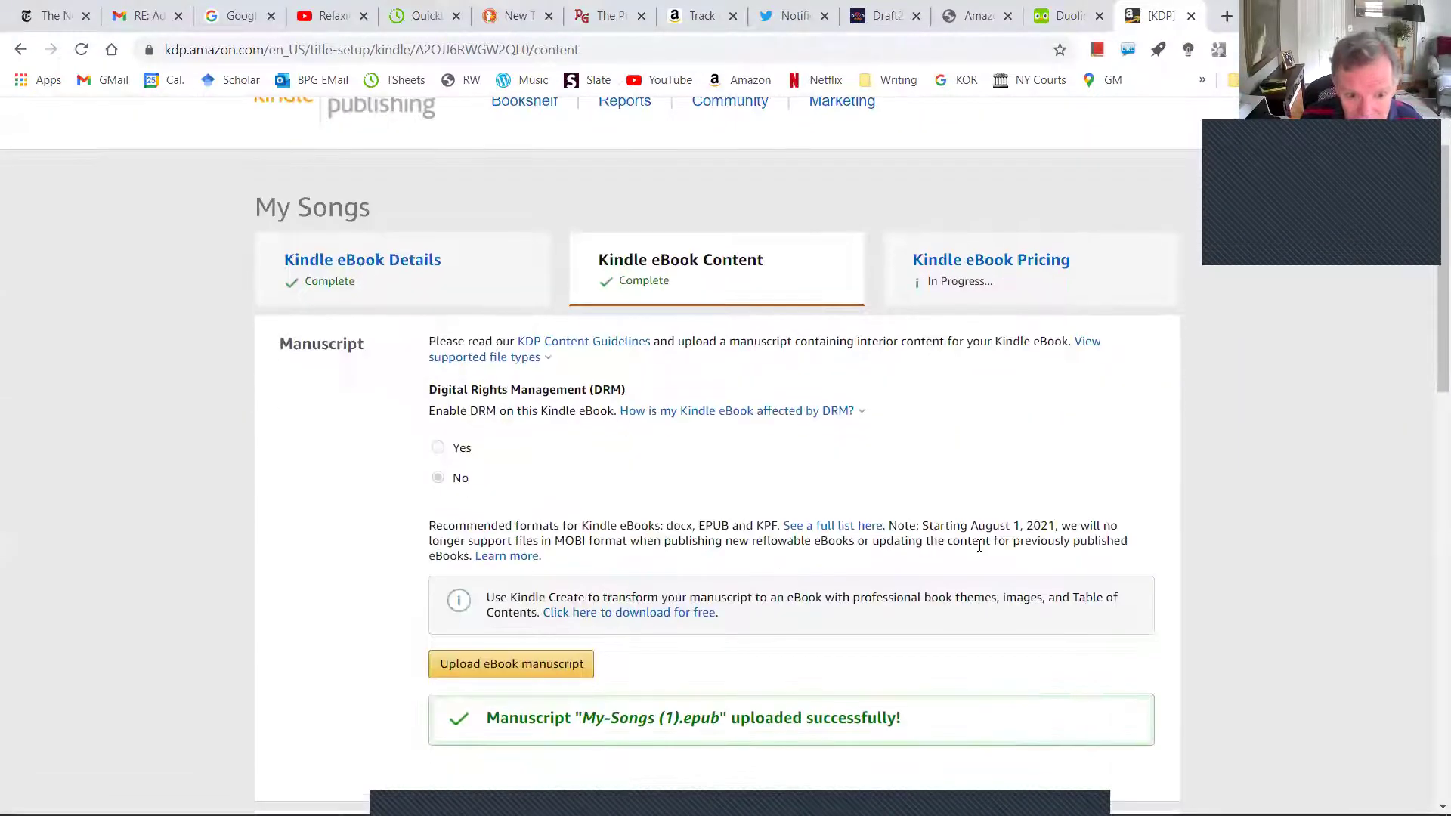
pyautogui.scroll(-2, 979, 545)
pyautogui.scroll(-8, 979, 550)
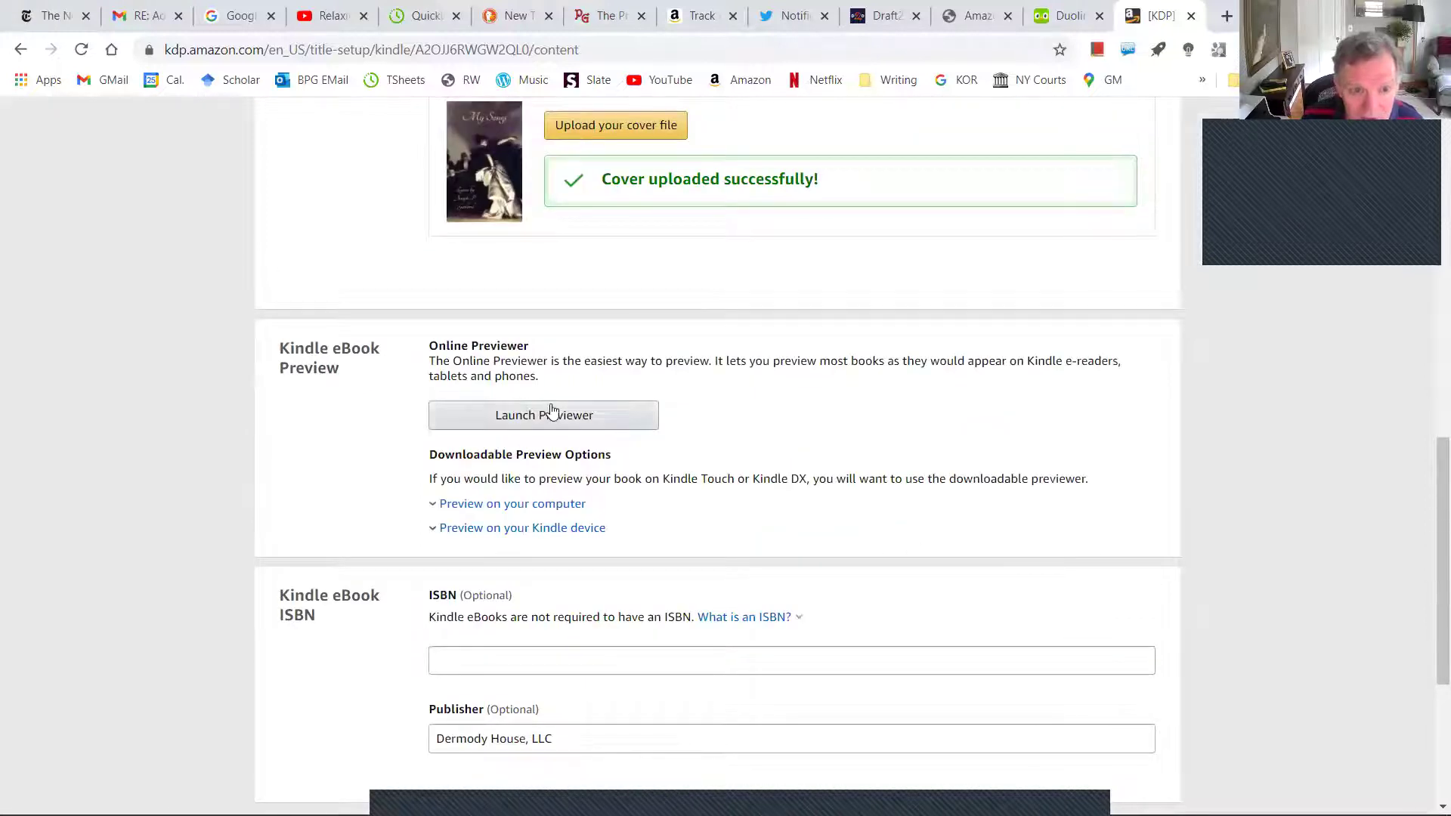
pyautogui.click(550, 415)
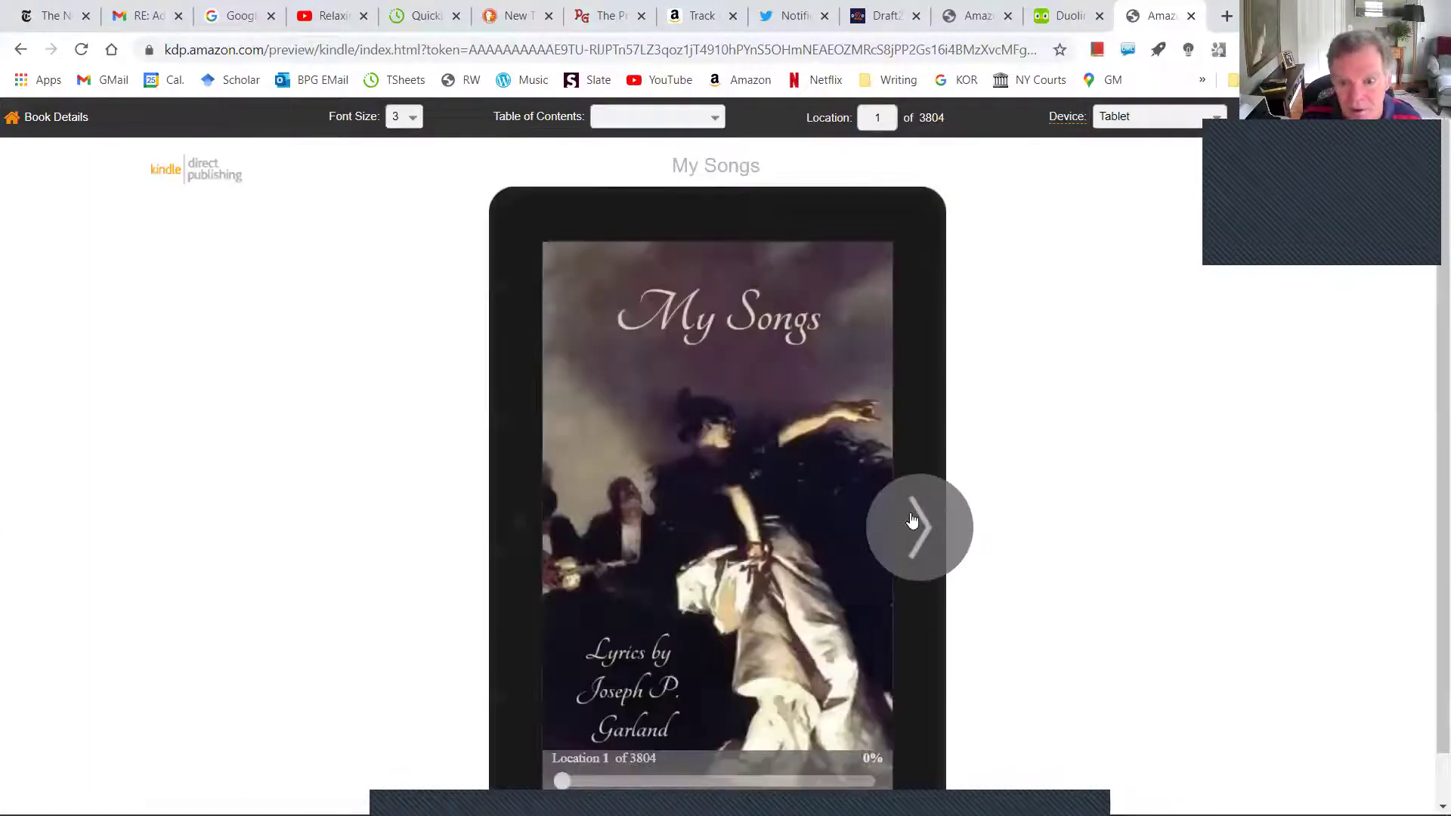
# Step: Page through the tablet preview from the cover past the copyright page and Introduction to Barrington
pyautogui.click(913, 521)
pyautogui.click(913, 521)
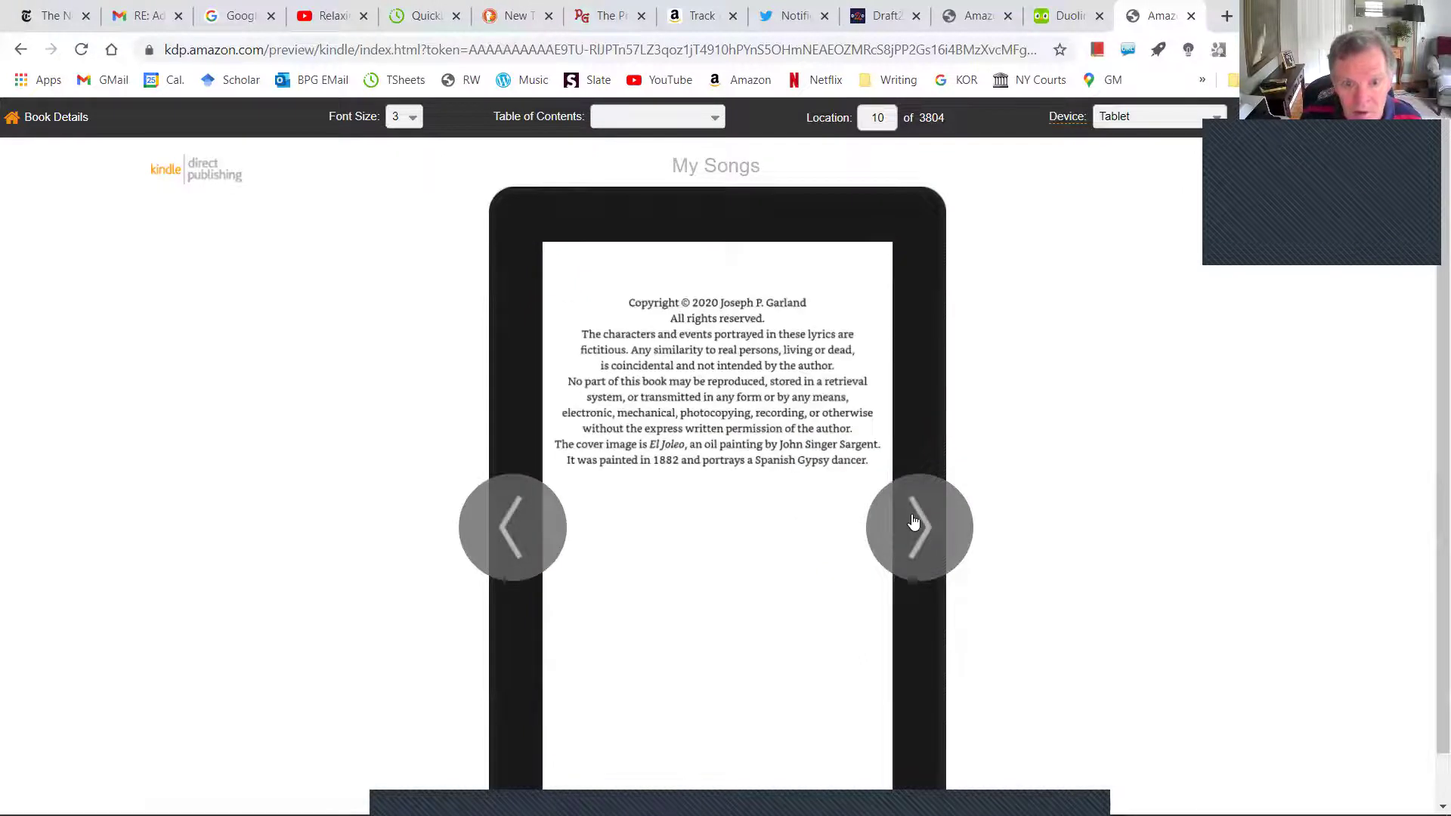
pyautogui.click(913, 521)
pyautogui.click(913, 522)
pyautogui.click(913, 521)
pyautogui.click(913, 521)
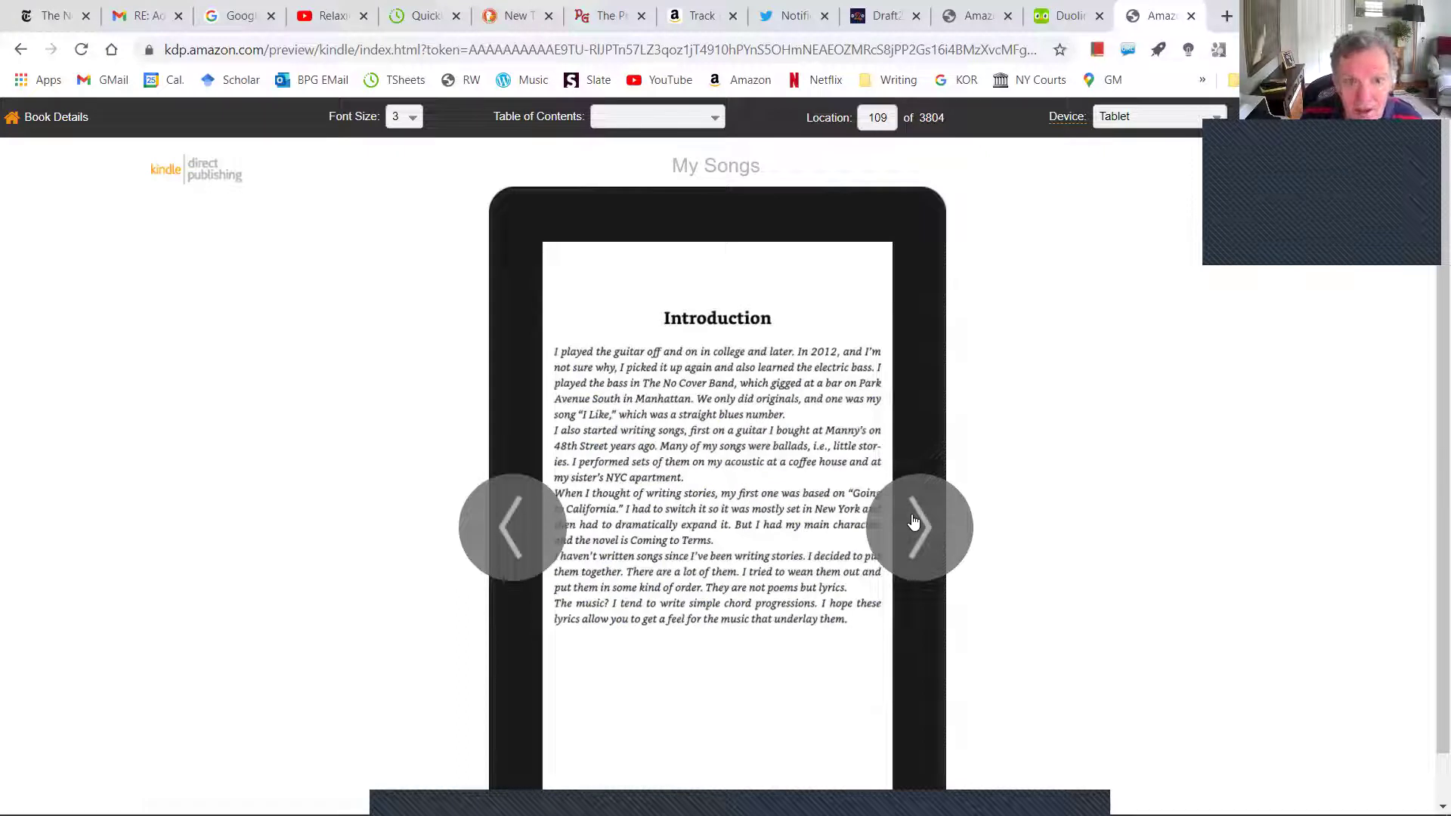
pyautogui.click(914, 522)
pyautogui.click(913, 522)
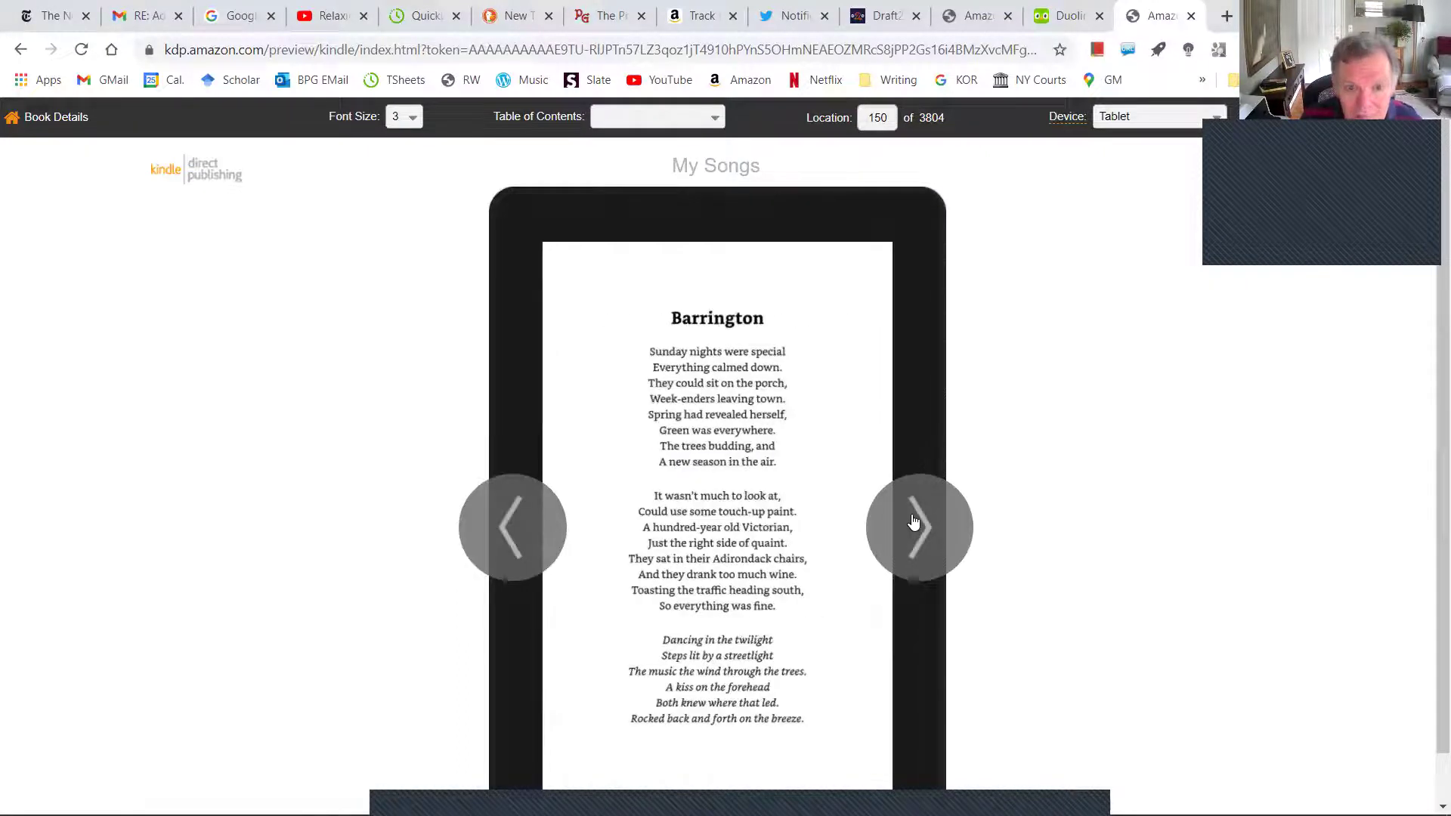
# Step: Inspect the stanza spacing in the tablet preview from Barrington through the following songs up to Summer's End
pyautogui.click(914, 521)
pyautogui.click(913, 522)
pyautogui.click(913, 521)
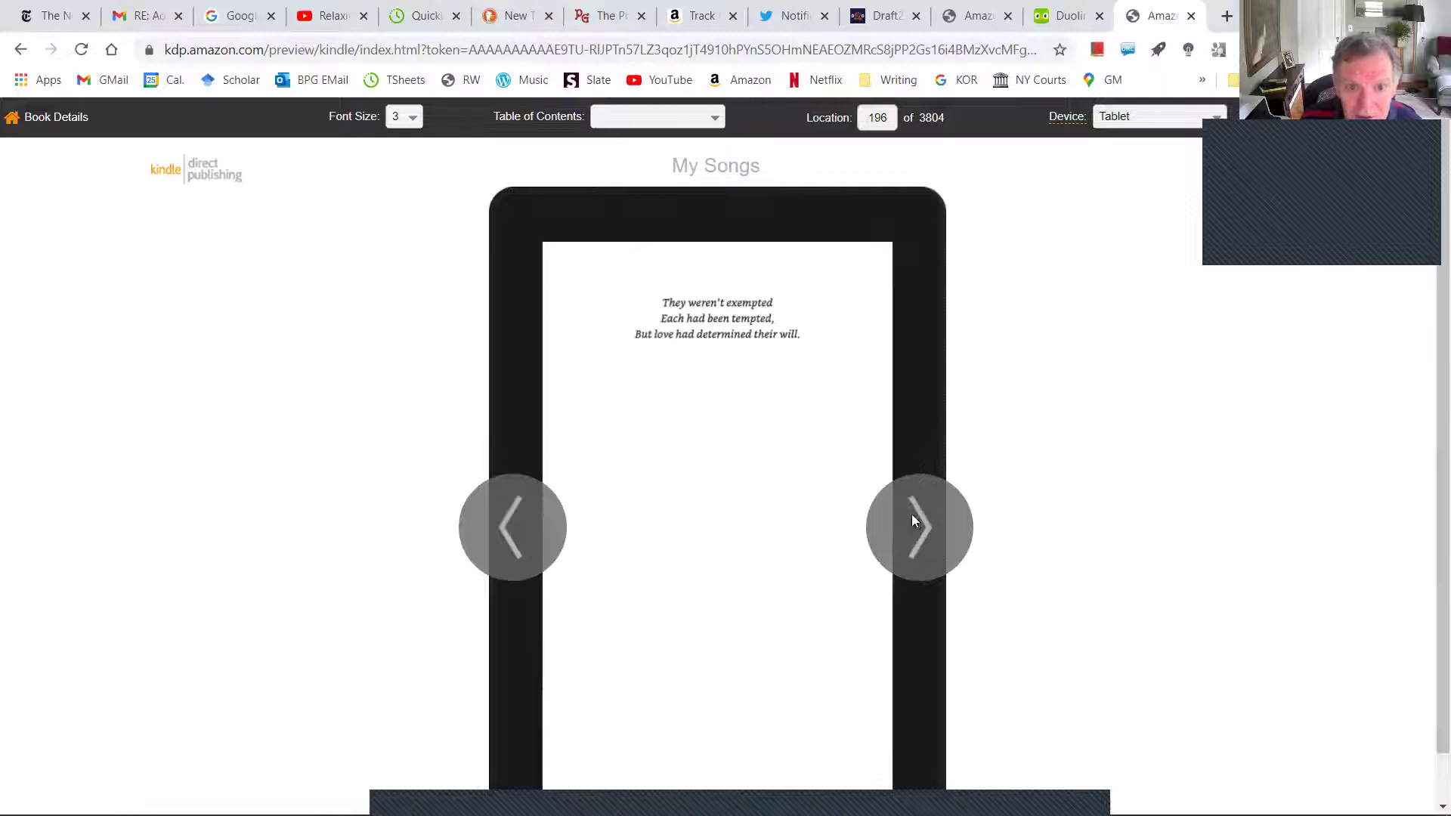
pyautogui.click(913, 521)
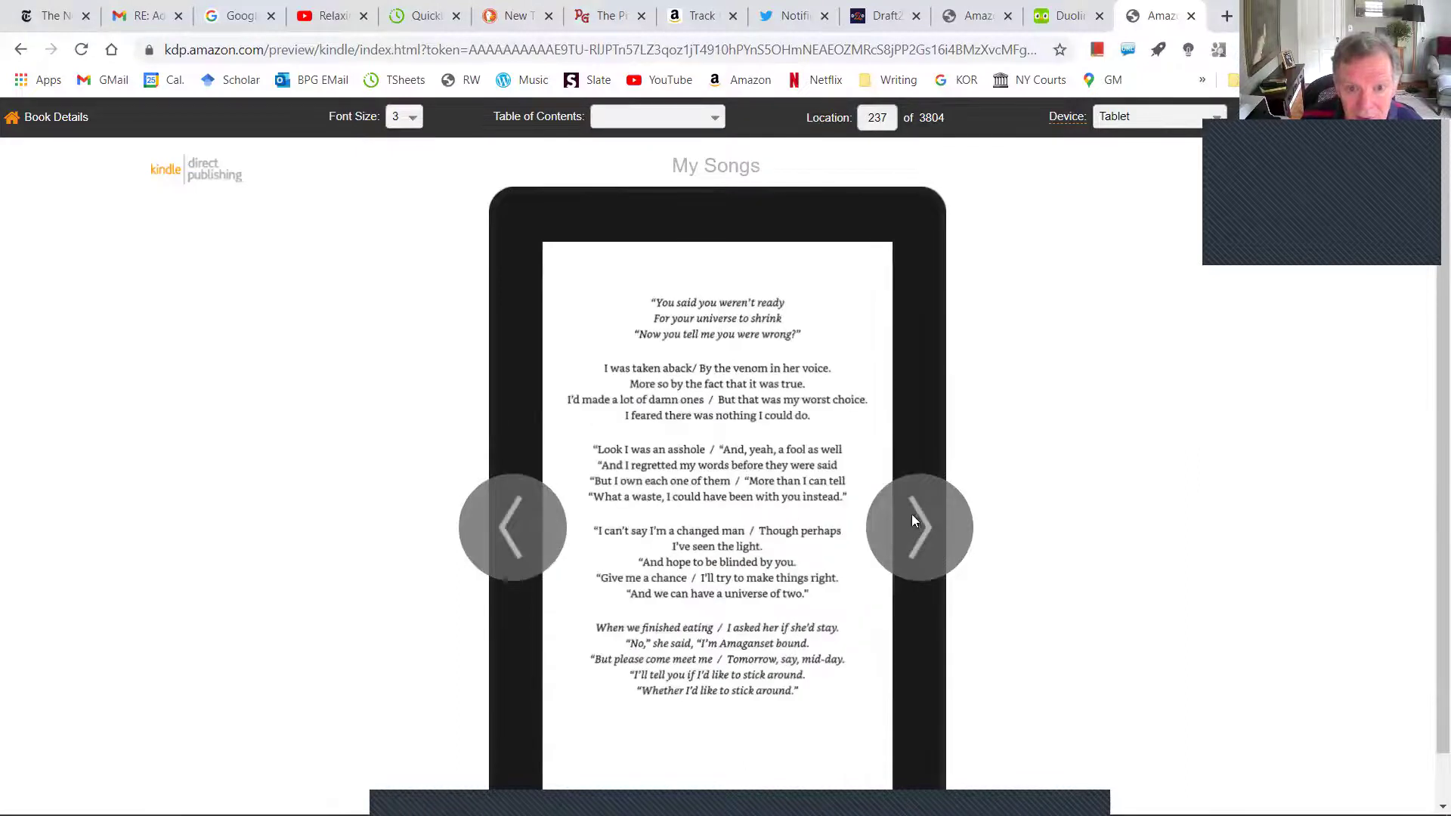
pyautogui.click(914, 522)
pyautogui.click(913, 521)
pyautogui.click(913, 521)
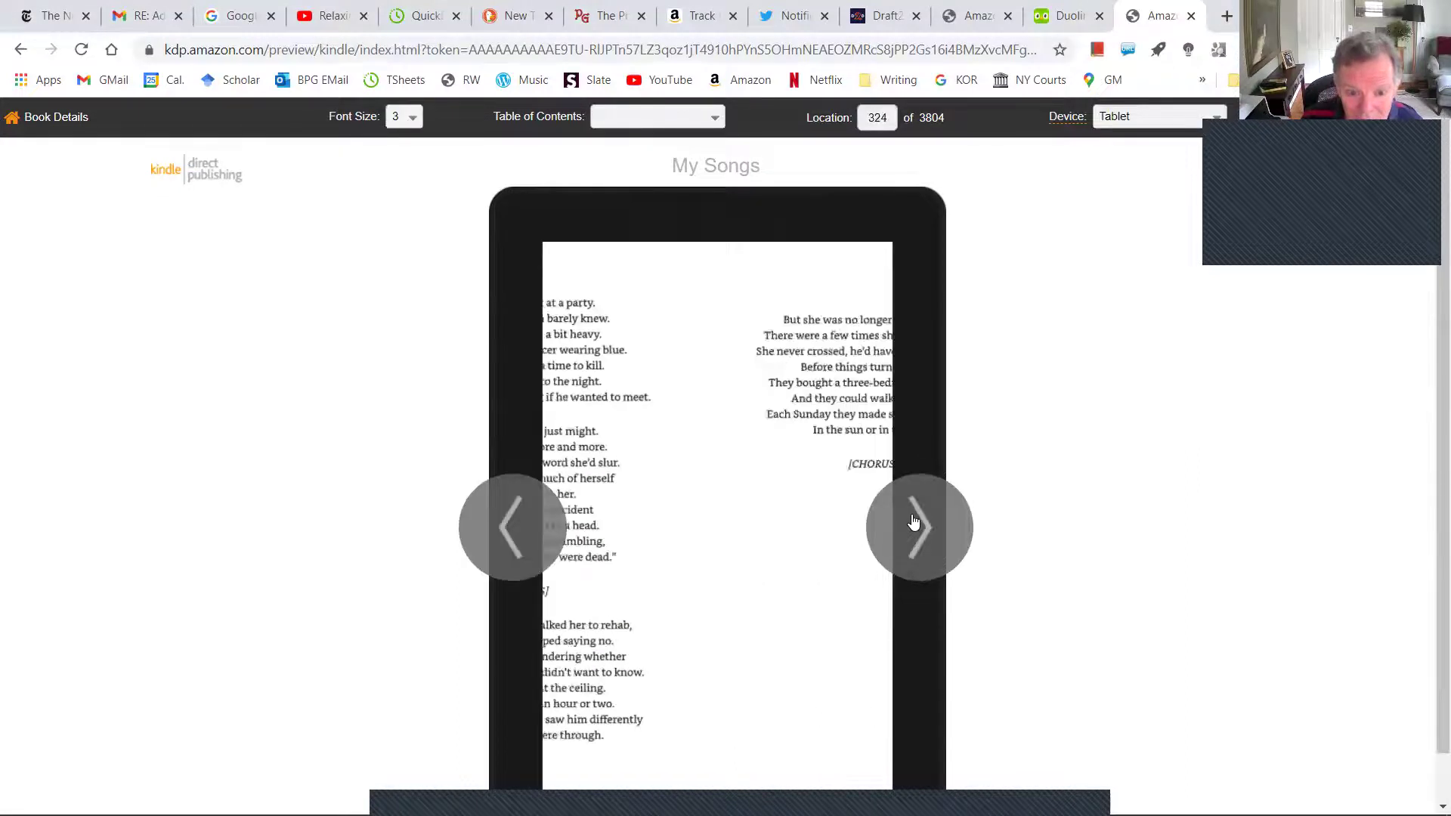
pyautogui.click(913, 521)
pyautogui.click(913, 521)
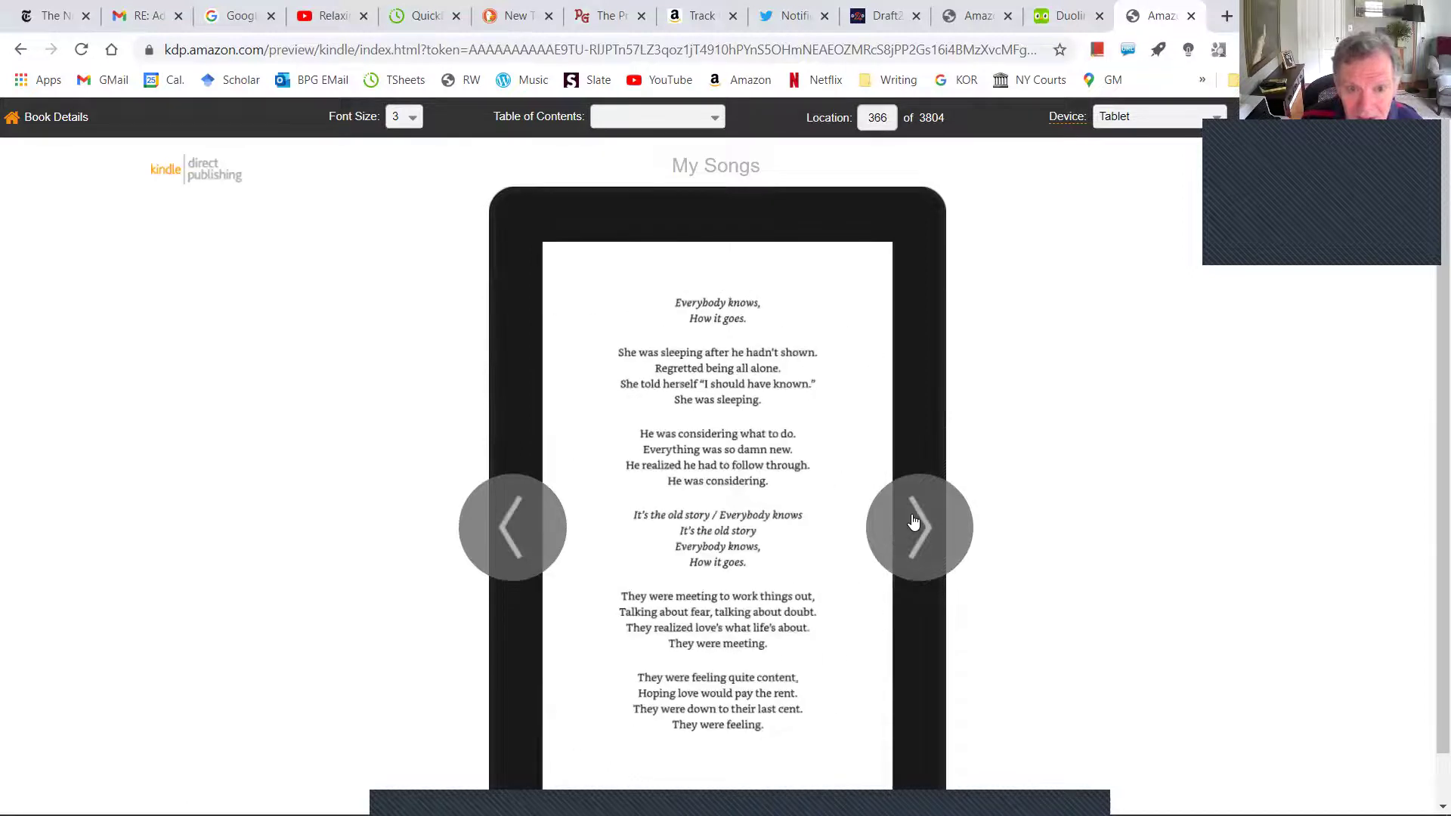
pyautogui.click(913, 521)
pyautogui.click(914, 521)
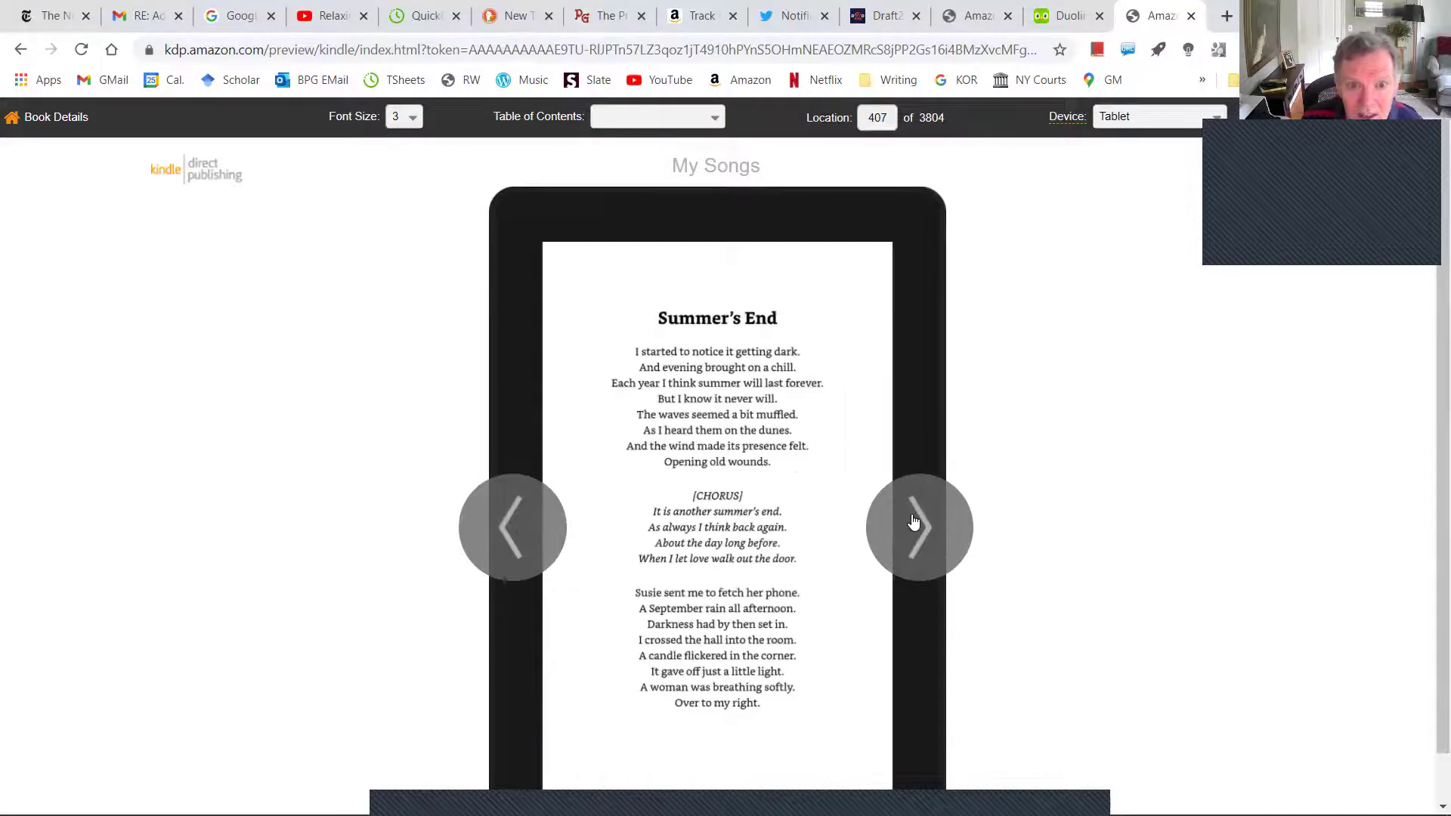
# Step: Check the stanza layout from Summer's End through Going to California up to Shadows of a Leafless Tree
pyautogui.click(913, 521)
pyautogui.click(913, 521)
pyautogui.click(914, 521)
pyautogui.click(913, 521)
pyautogui.click(914, 521)
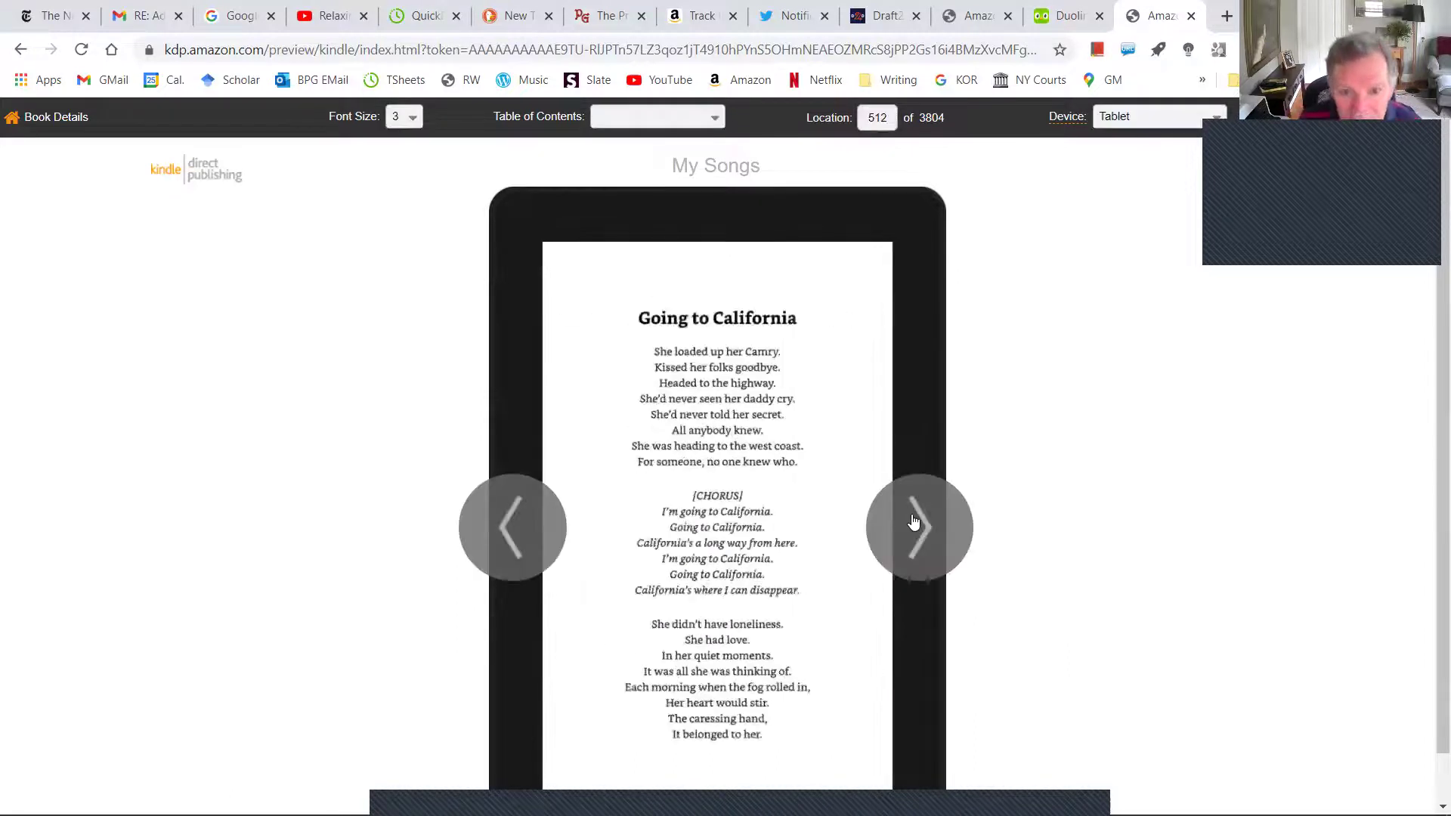
pyautogui.click(914, 521)
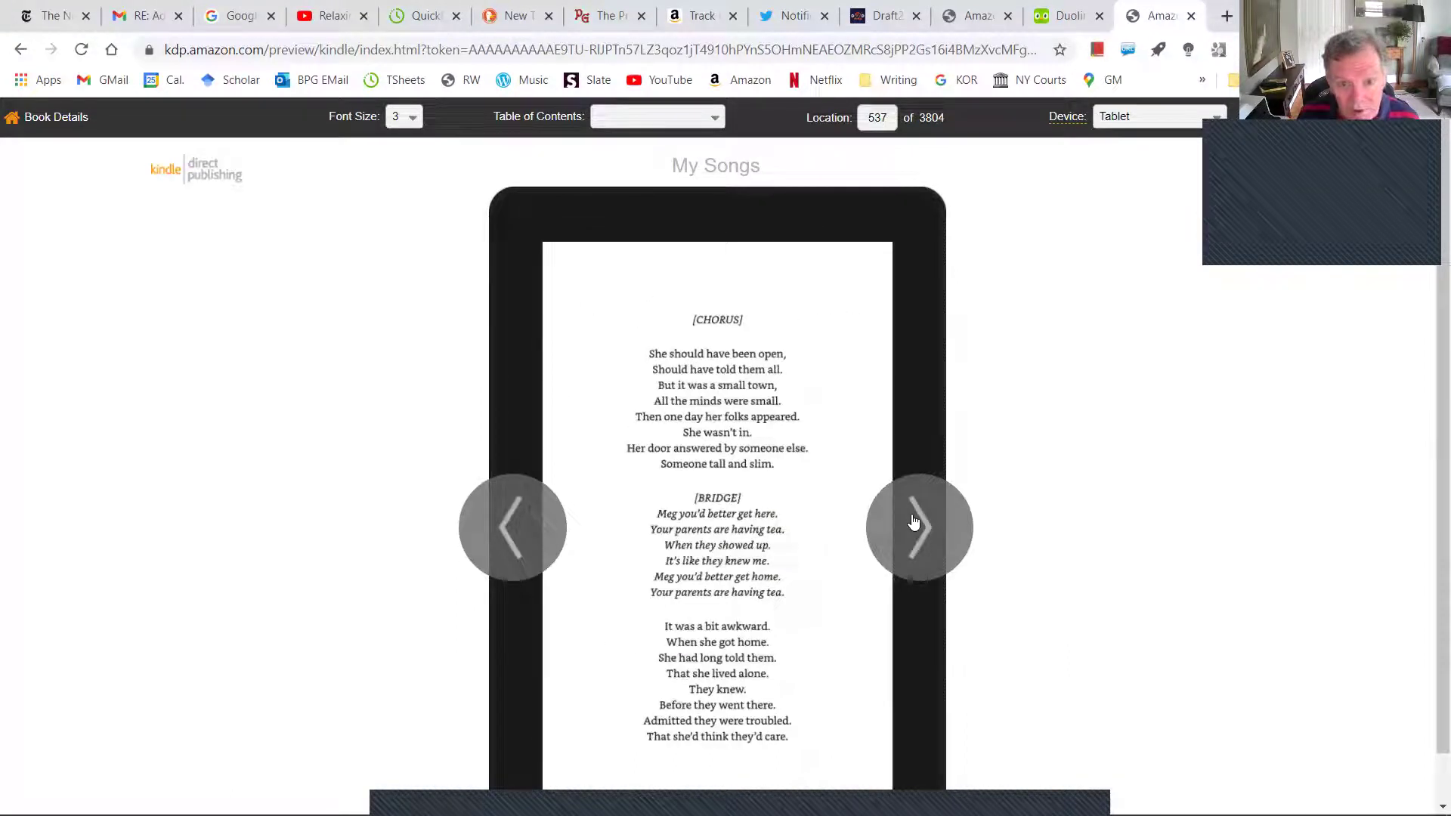
pyautogui.click(914, 521)
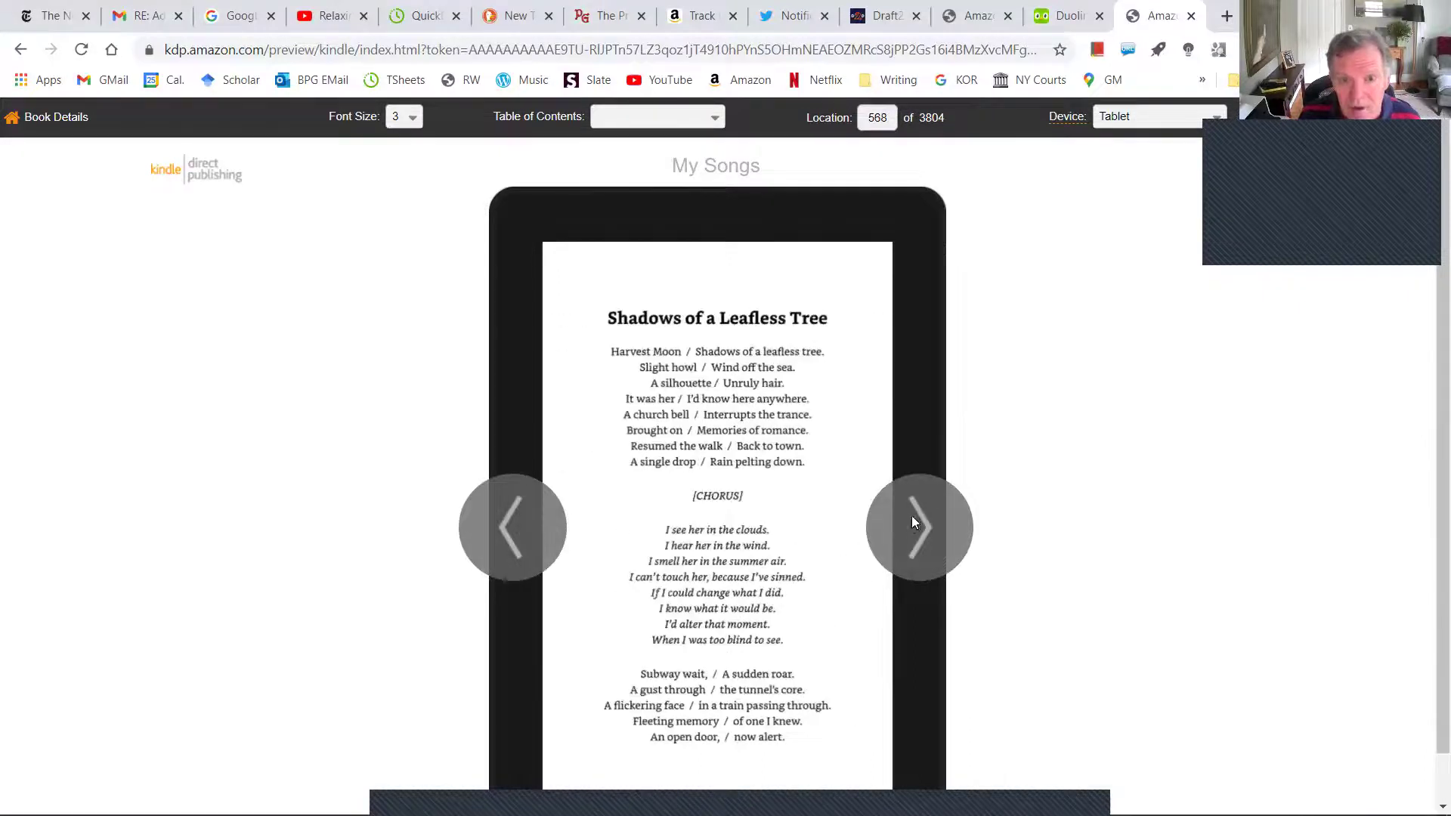
# Step: Check the remaining stanzas of Shadows of a Leafless Tree, and return from the preview to the Kindle eBook content page
pyautogui.click(911, 515)
pyautogui.scroll(-1, 1017, 494)
pyautogui.scroll(1, 1043, 508)
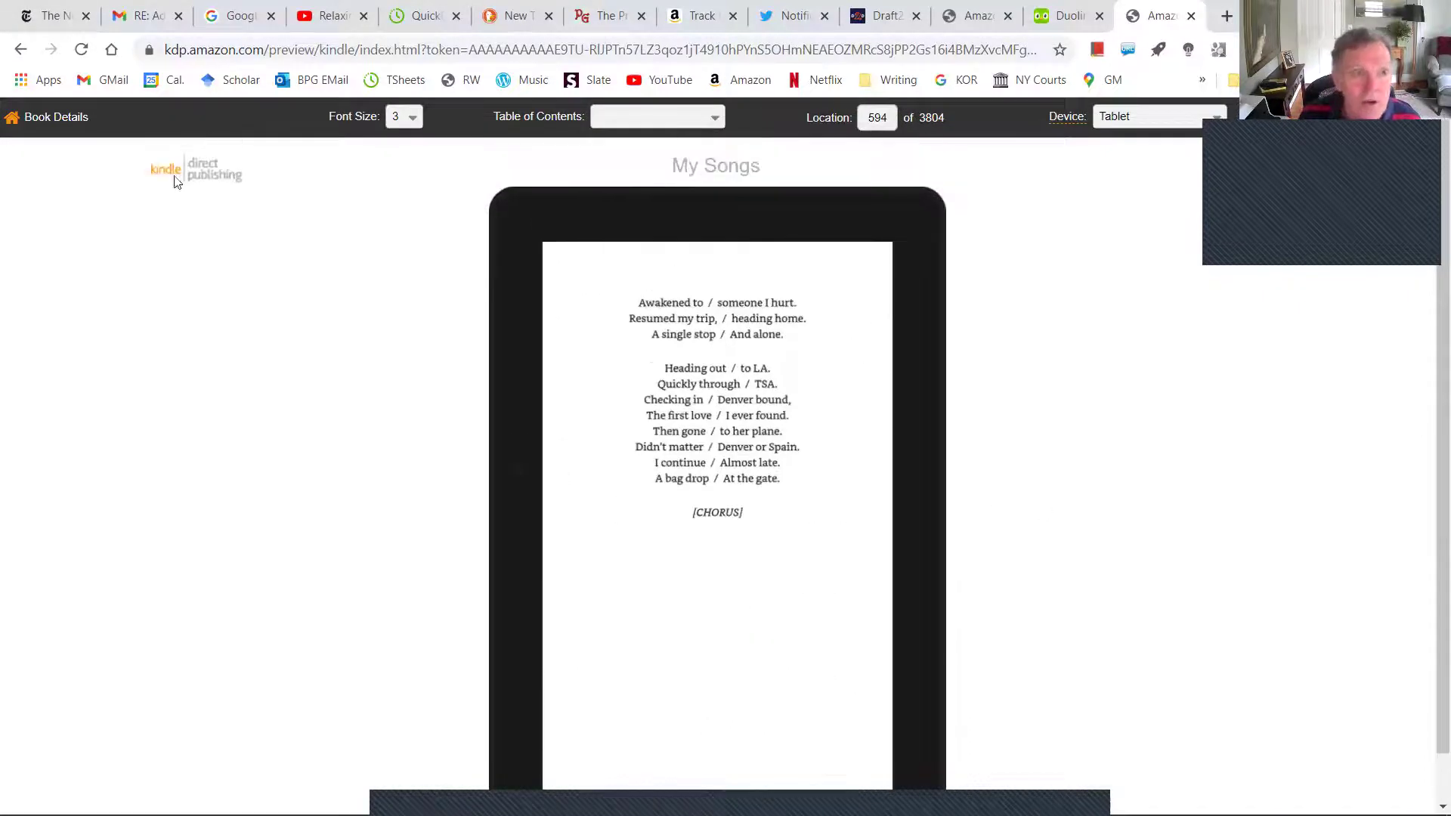
pyautogui.click(21, 51)
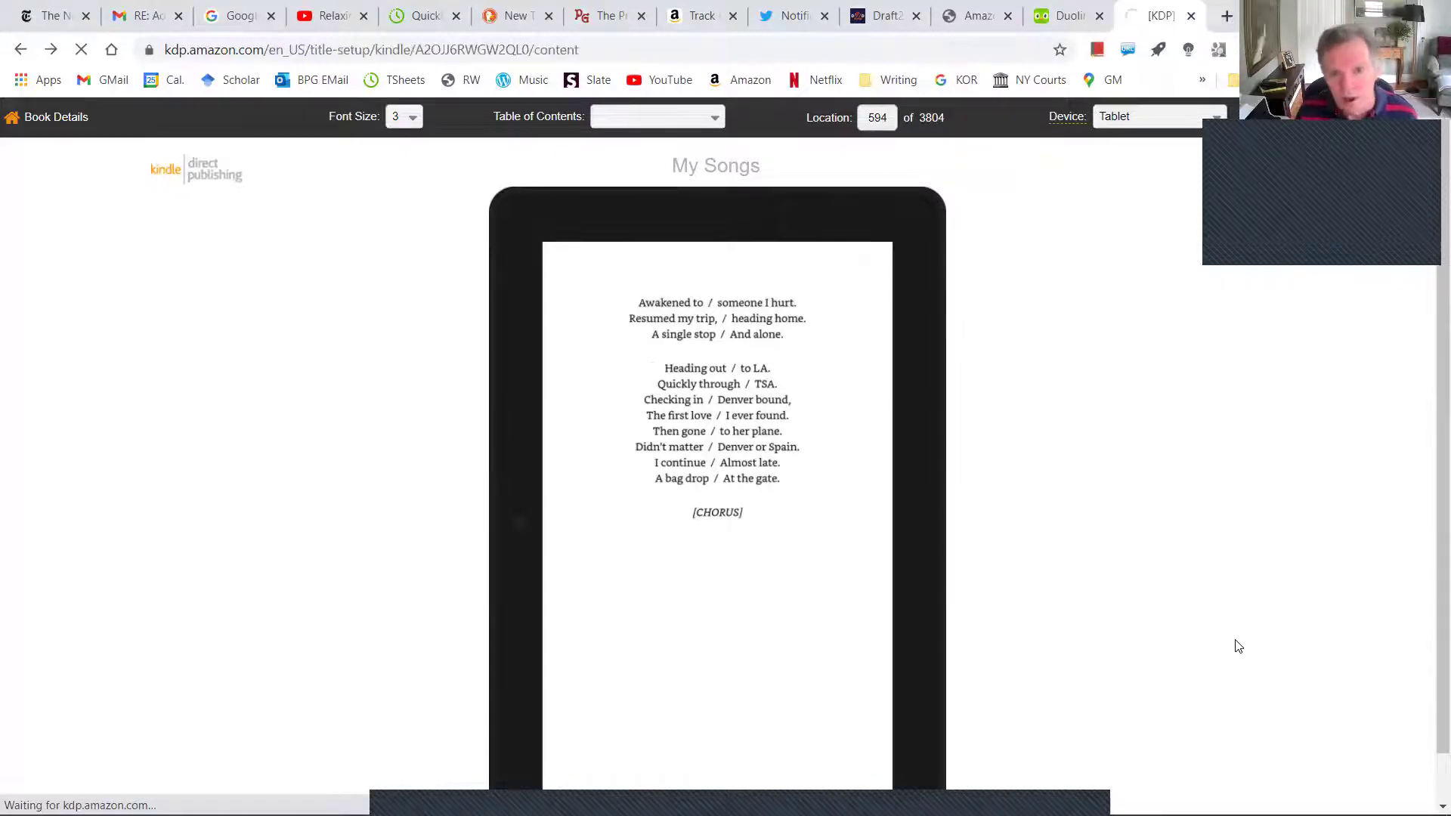
# Step: Save the Kindle eBook content and continue to the pricing stage
pyautogui.scroll(2, 1210, 633)
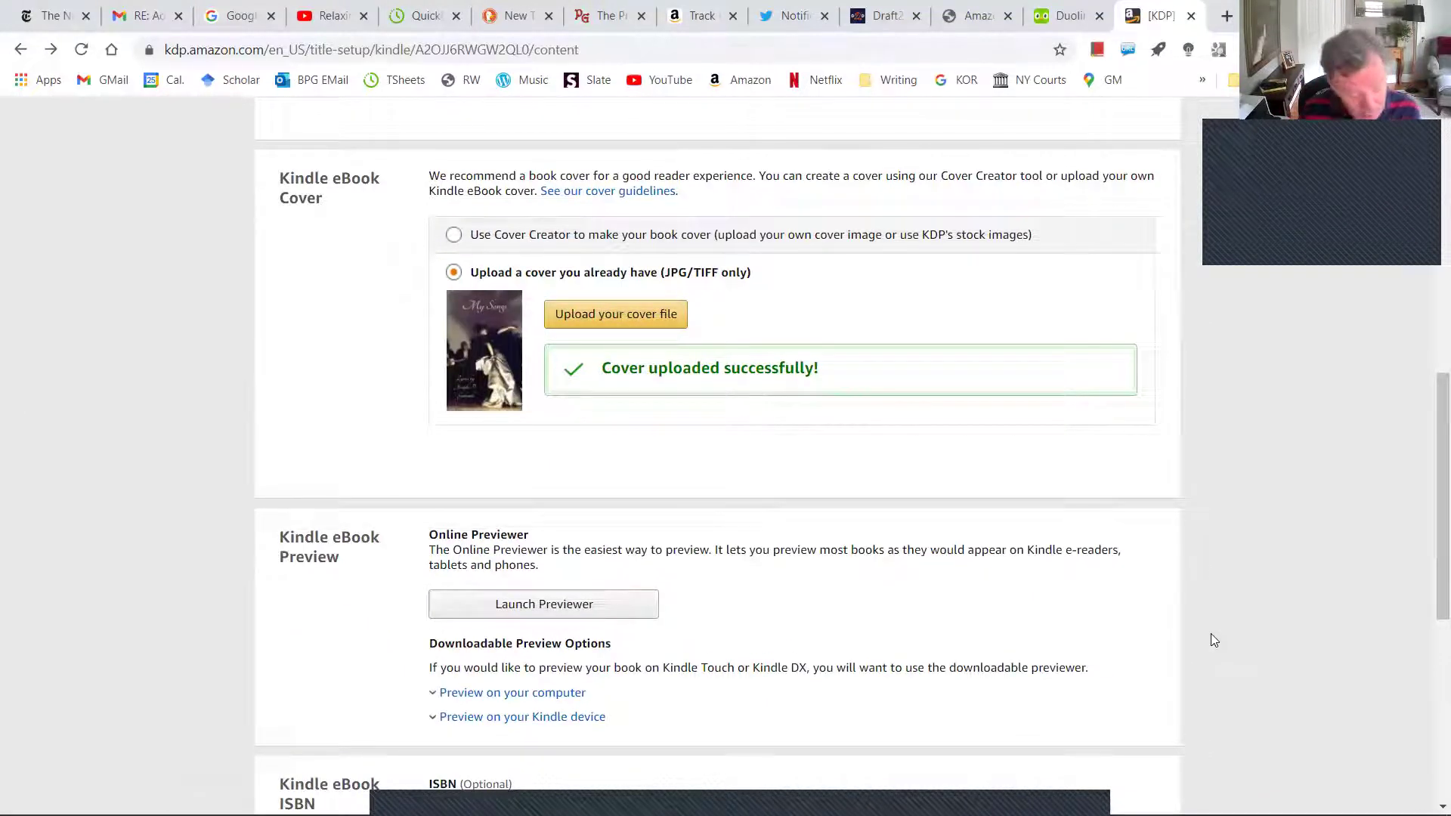
pyautogui.scroll(-5, 1211, 633)
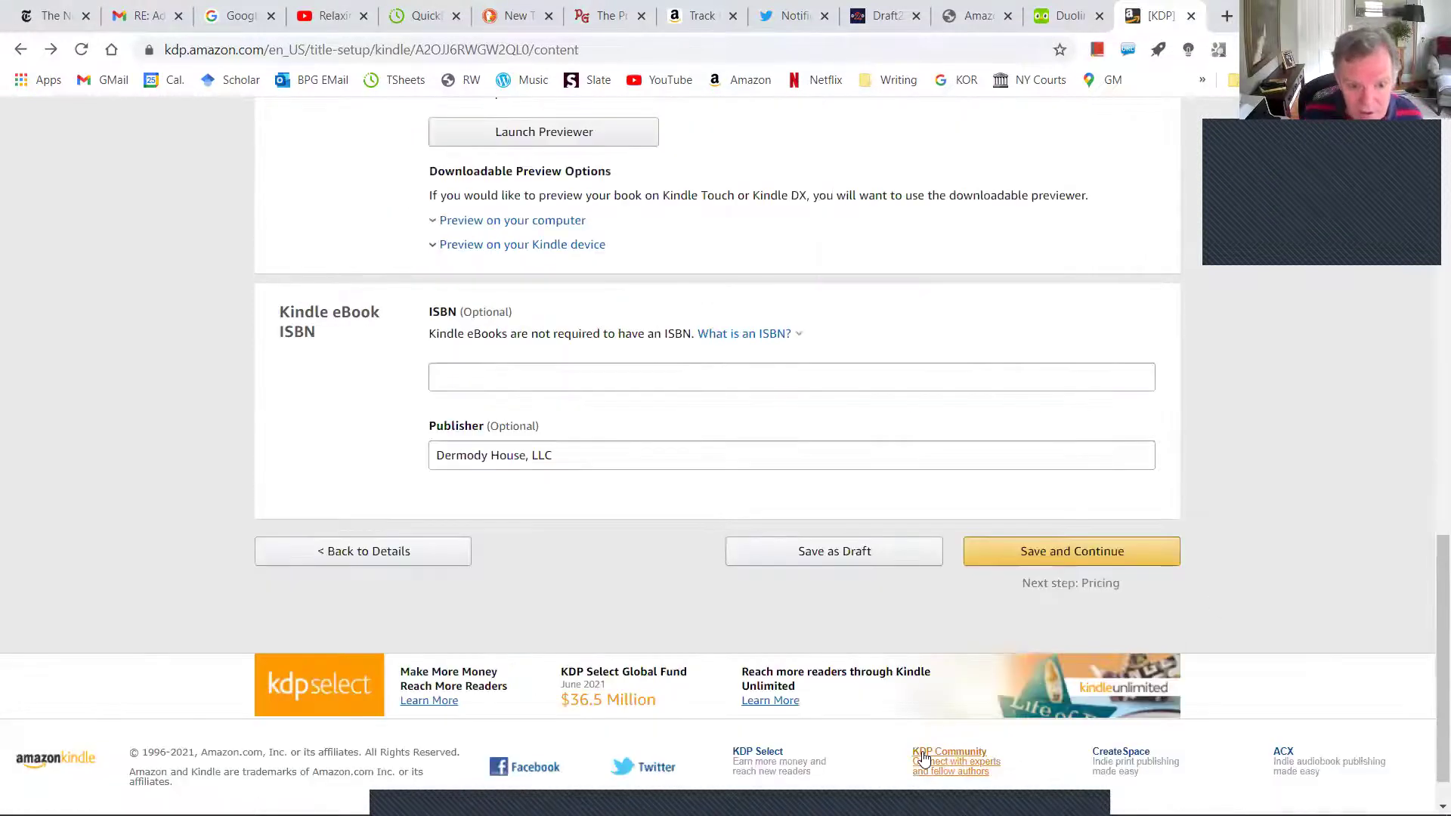
pyautogui.click(1086, 564)
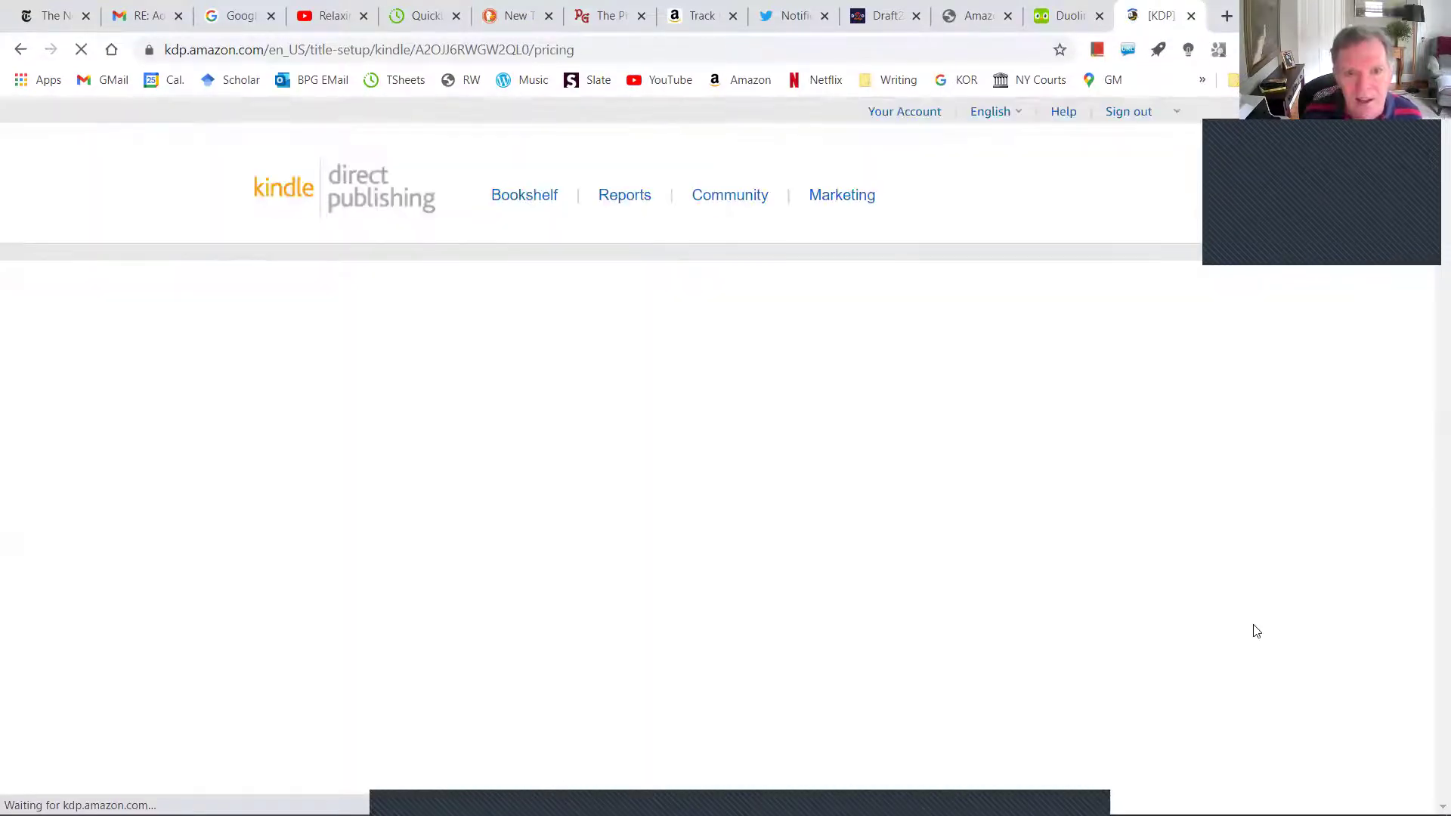
# Step: Review the Kindle eBook pricing page from KDP Select enrollment and territories through list prices and book lending to the terms
pyautogui.scroll(-3, 1121, 605)
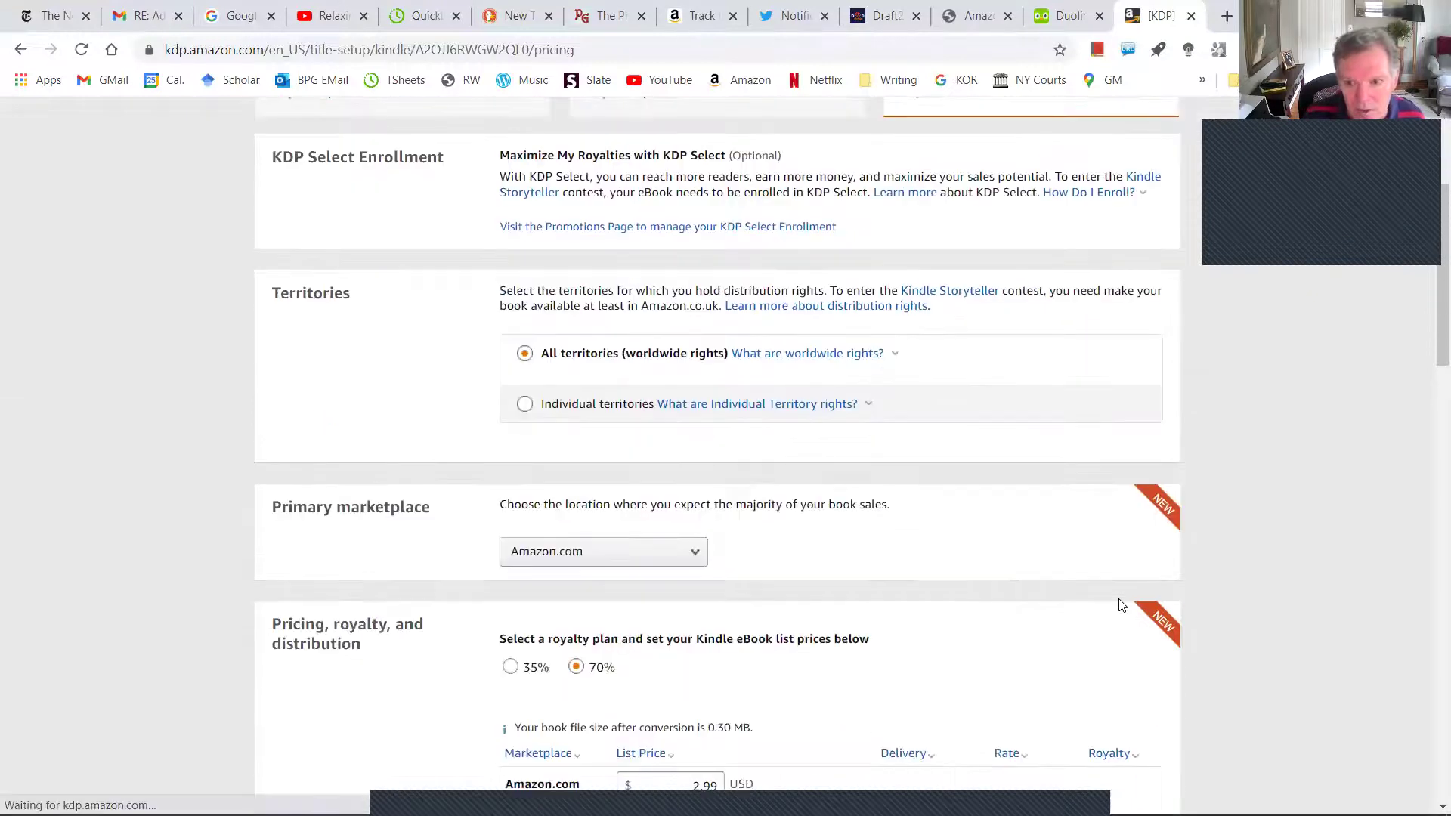
pyautogui.scroll(-15, 1121, 604)
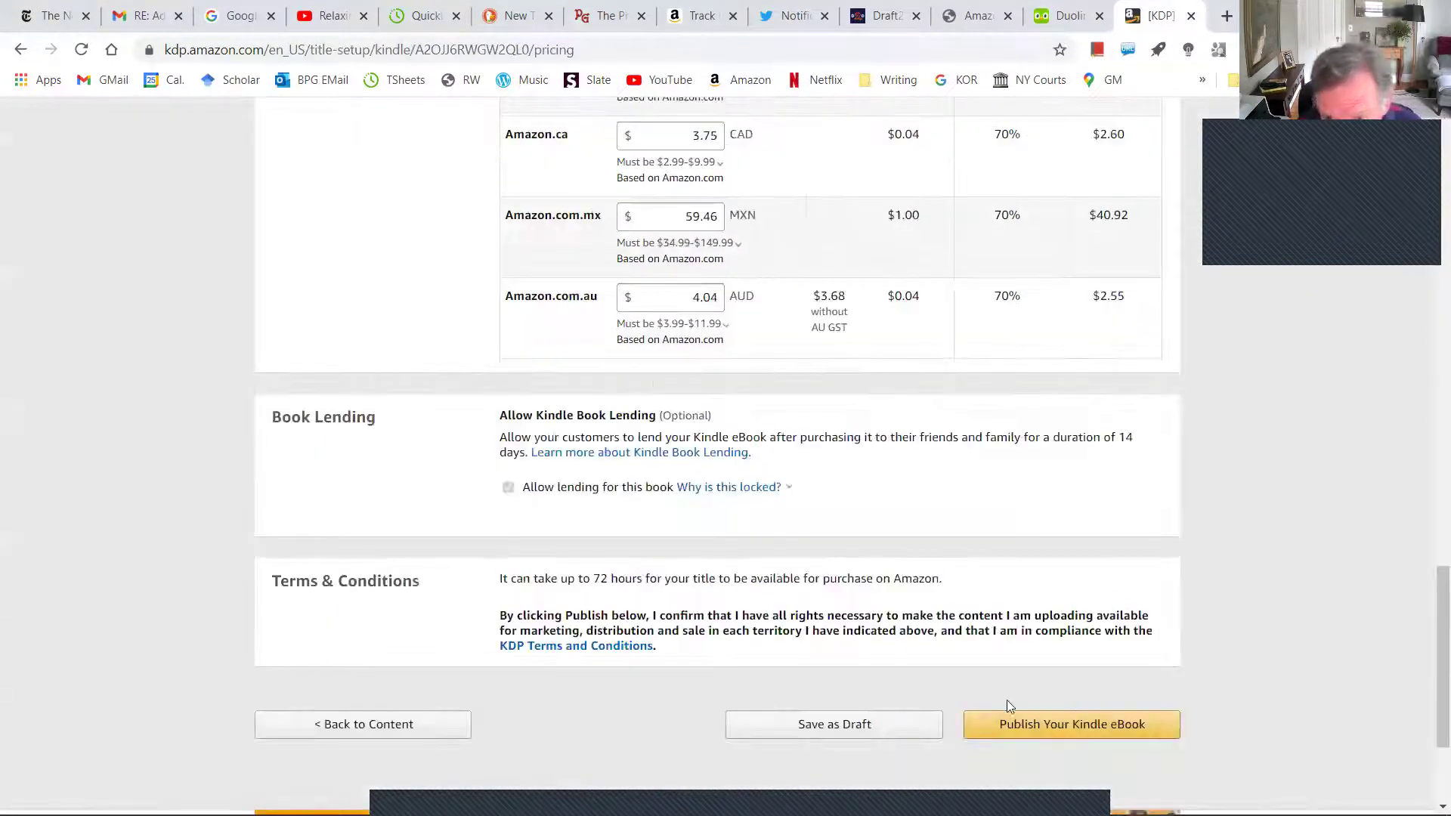
pyautogui.scroll(18, 1007, 701)
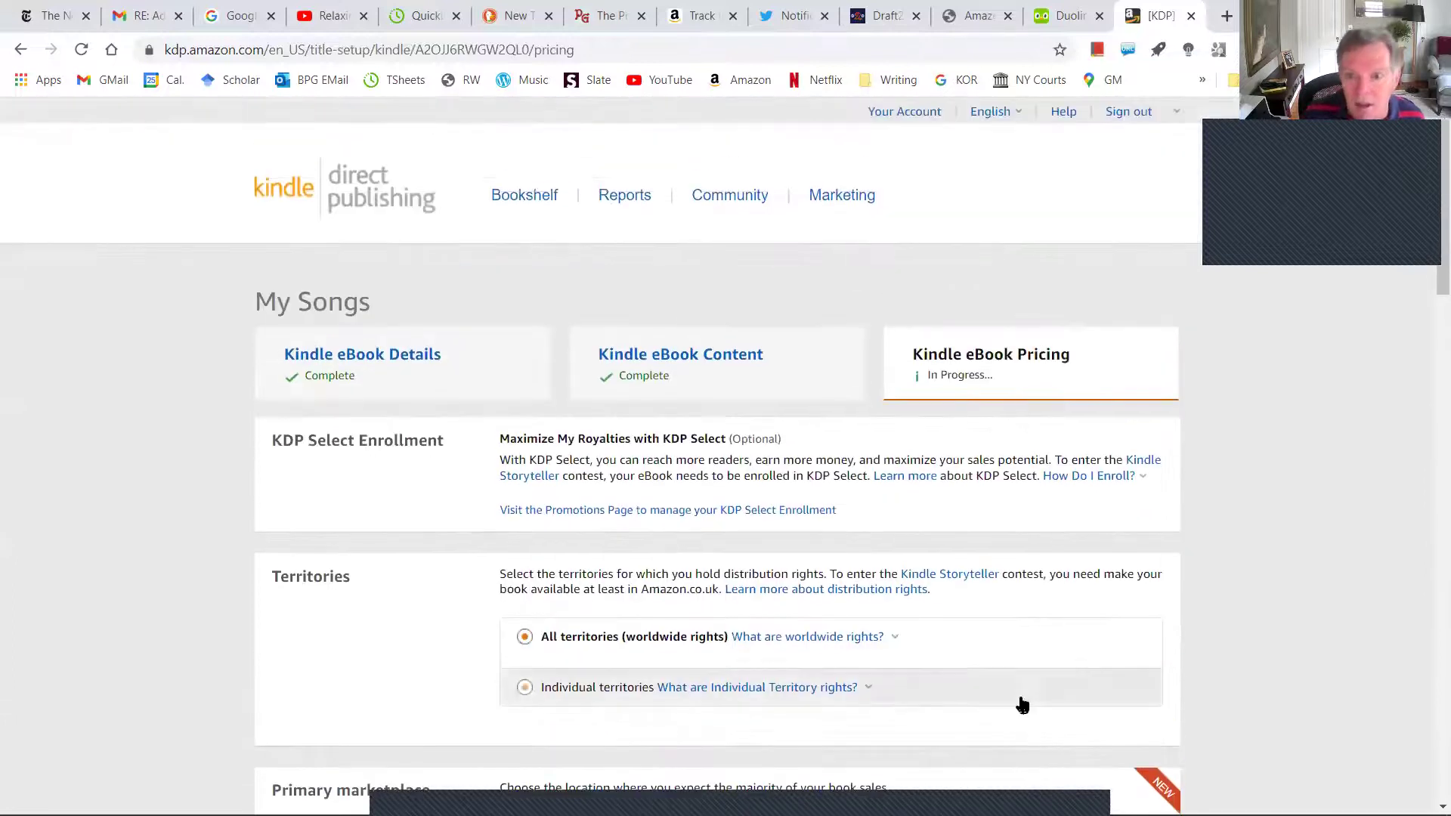